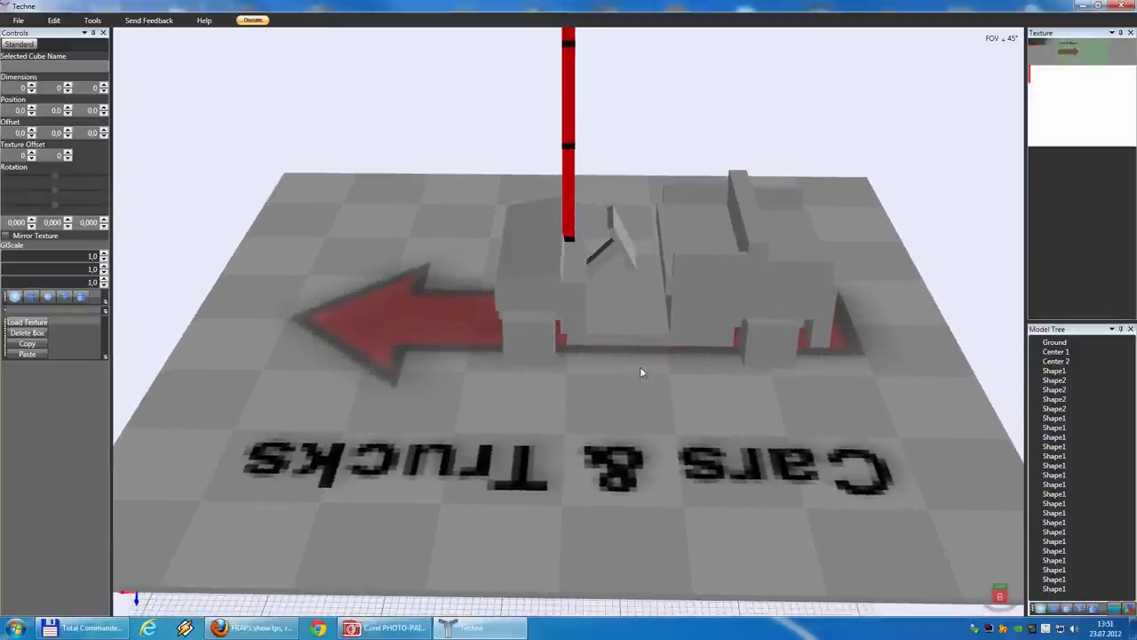
Widen the Texture and Model Tree area and make the texture preview taller
drag(1023, 267, 776, 266)
drag(930, 322, 936, 384)
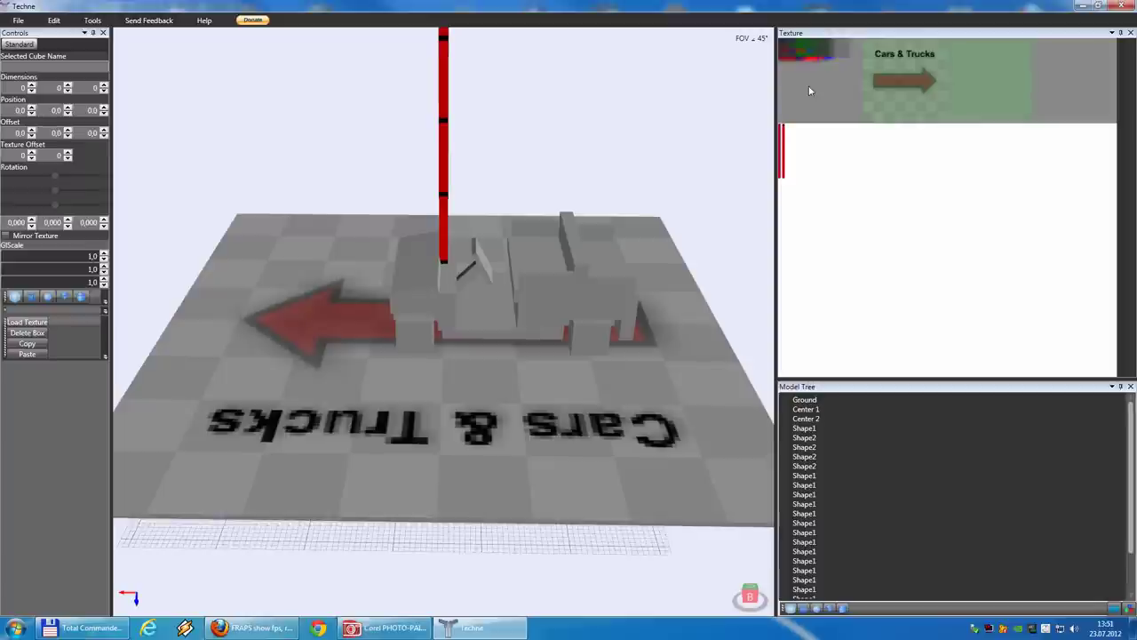
Rename the front and back wheel cubes on the vehicle's left side as Wheel FL and Wheel BL
right_drag(599, 350, 580, 330)
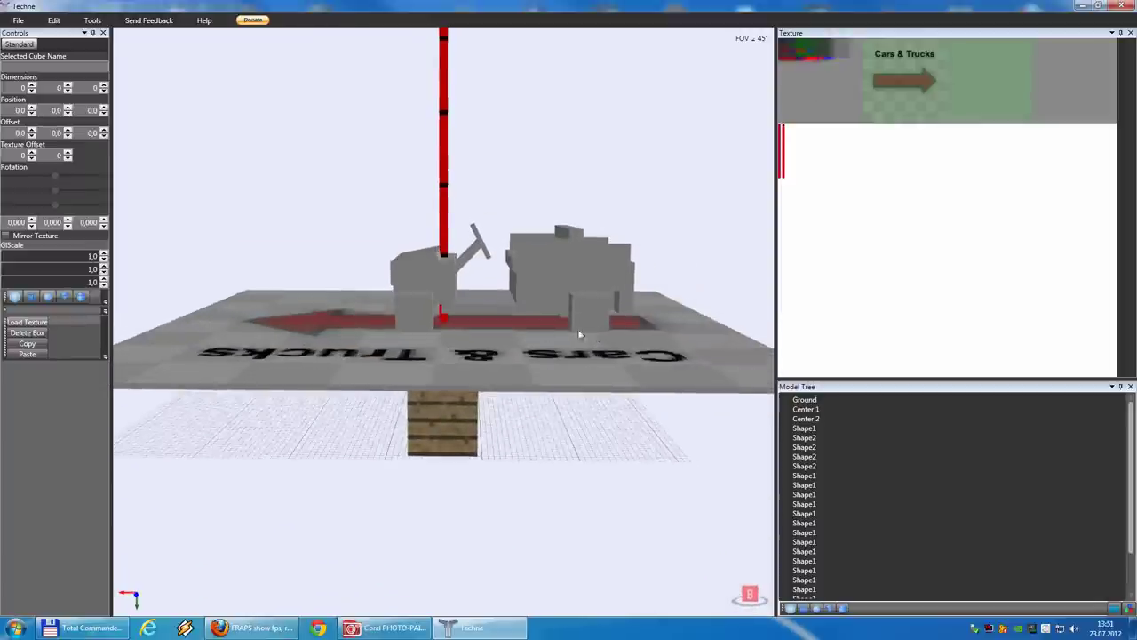
click(412, 316)
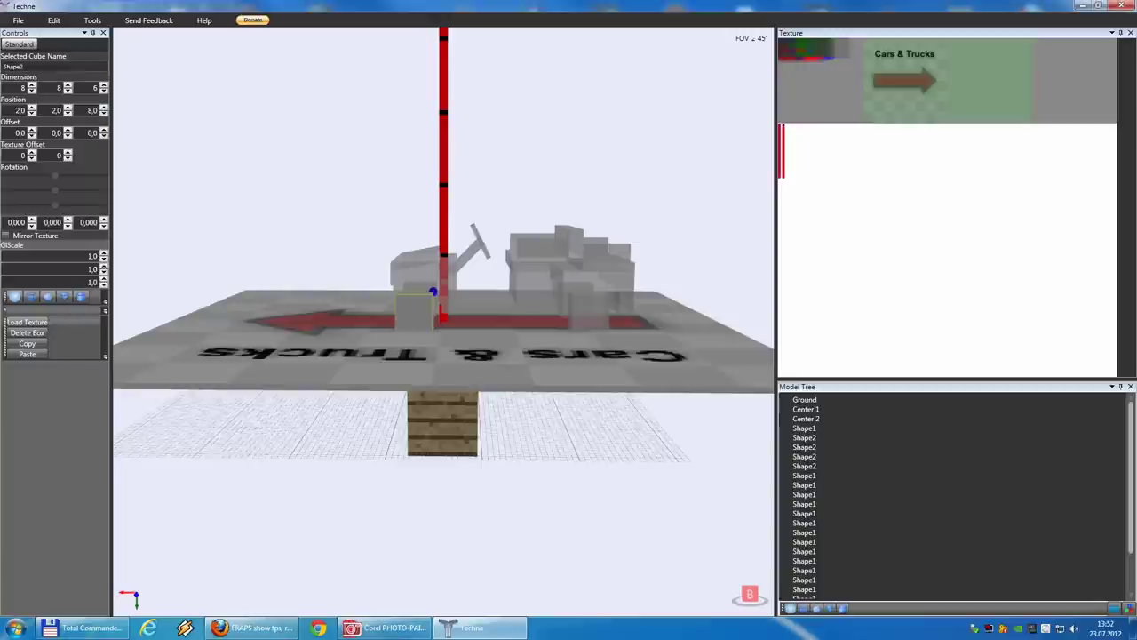
double_click(13, 67)
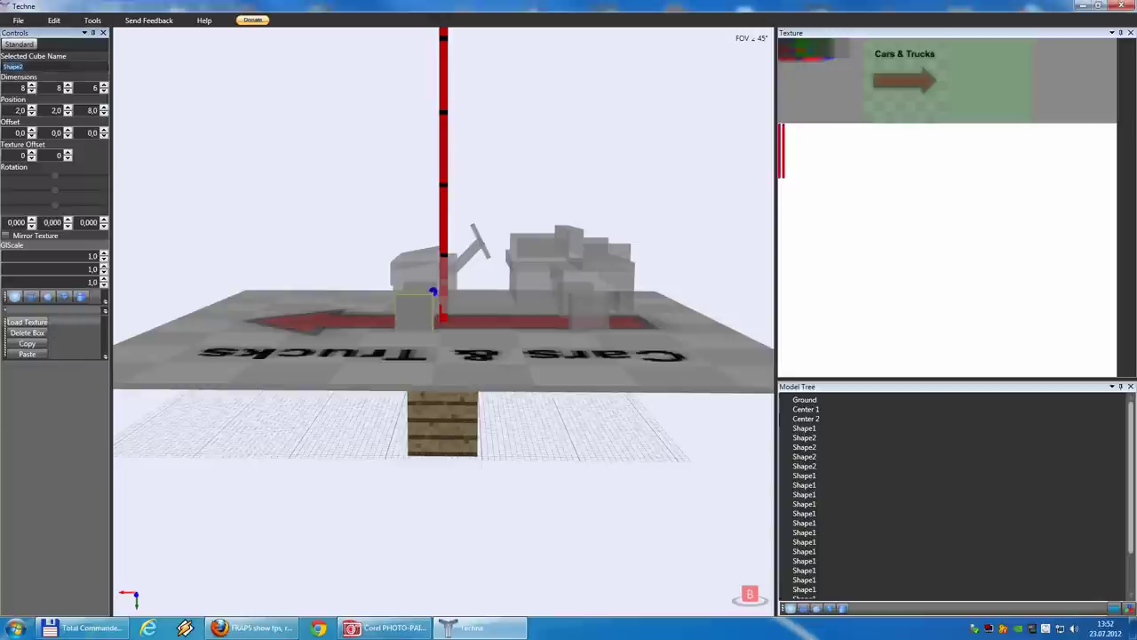
text(Wheel FL)
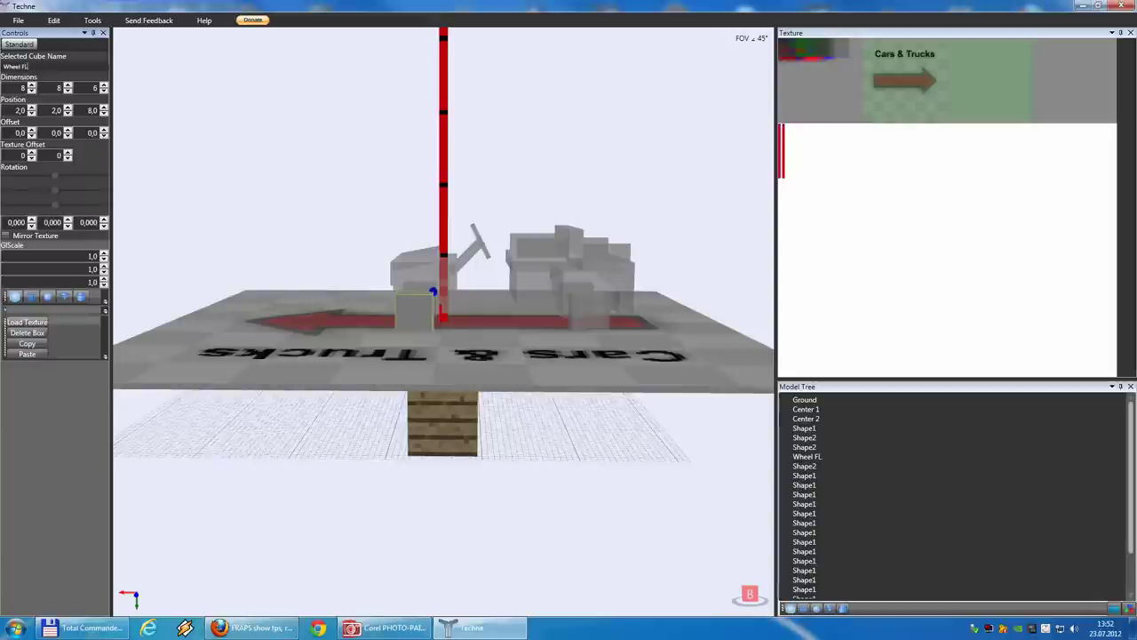
click(585, 312)
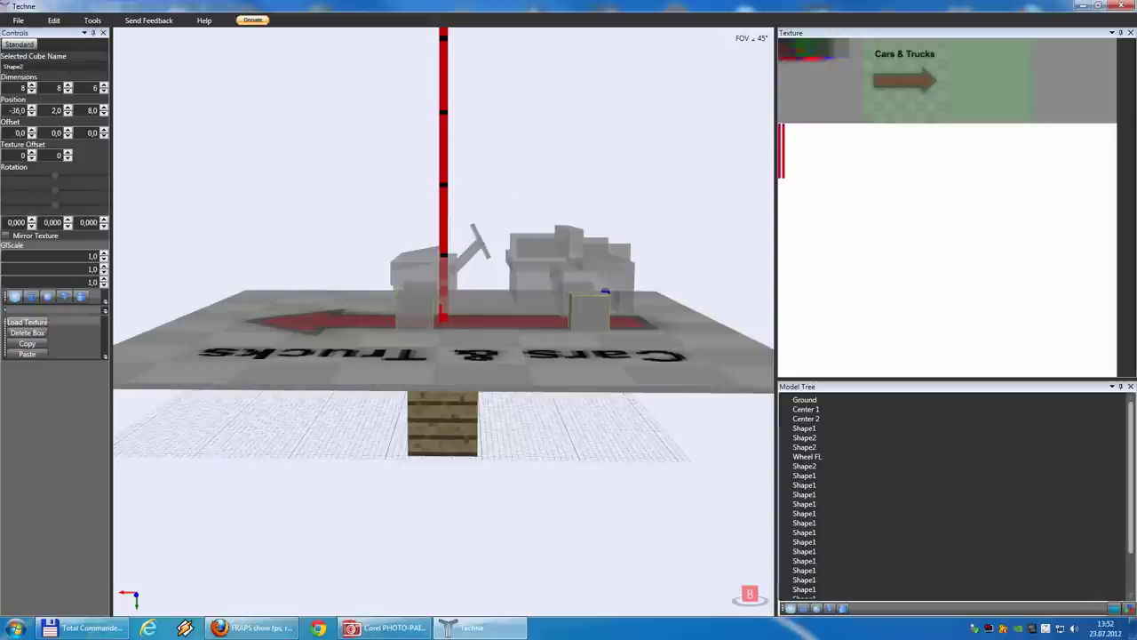
double_click(14, 65)
text(Wheel BL)
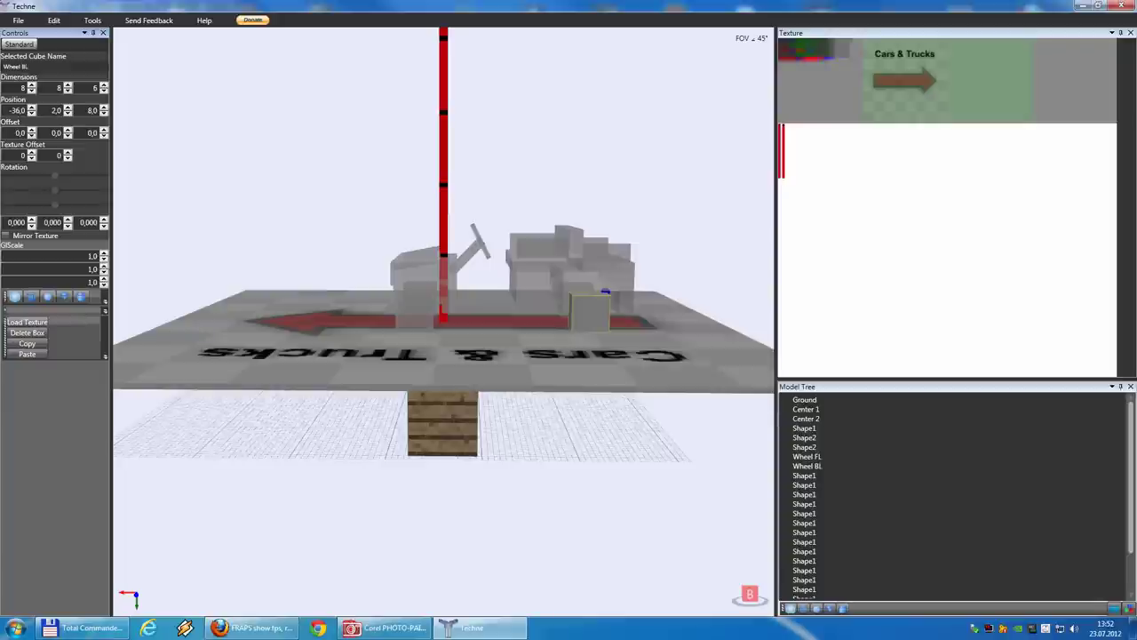
Rename the front and back wheel cubes on the vehicle's right side as Wheel FR and Wheel BR
right_drag(633, 271, 514, 294)
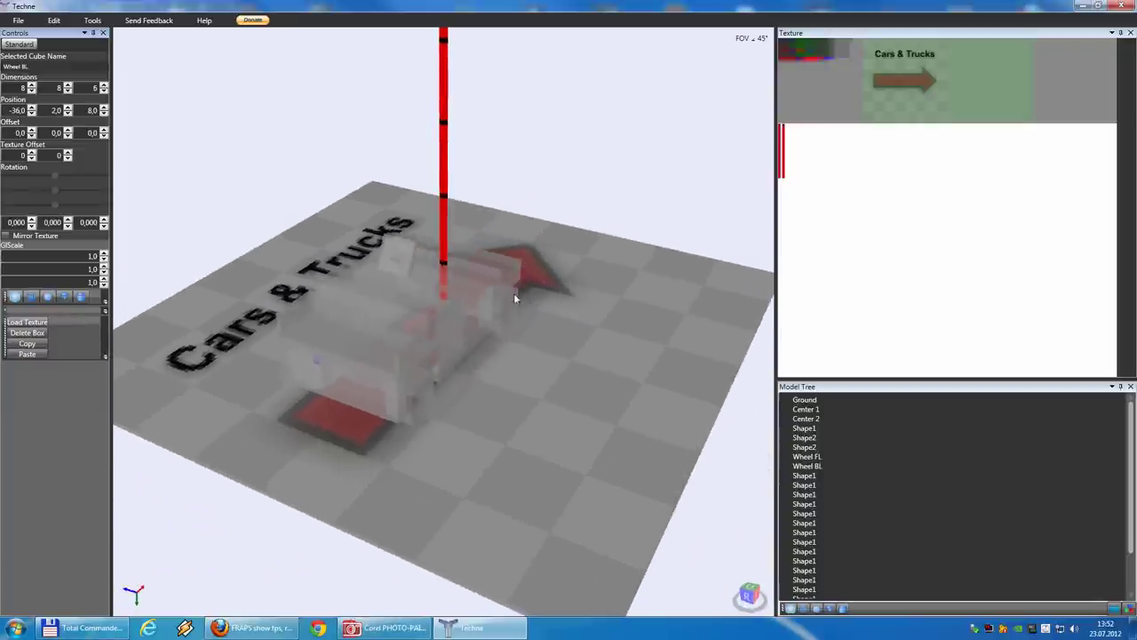
click(503, 305)
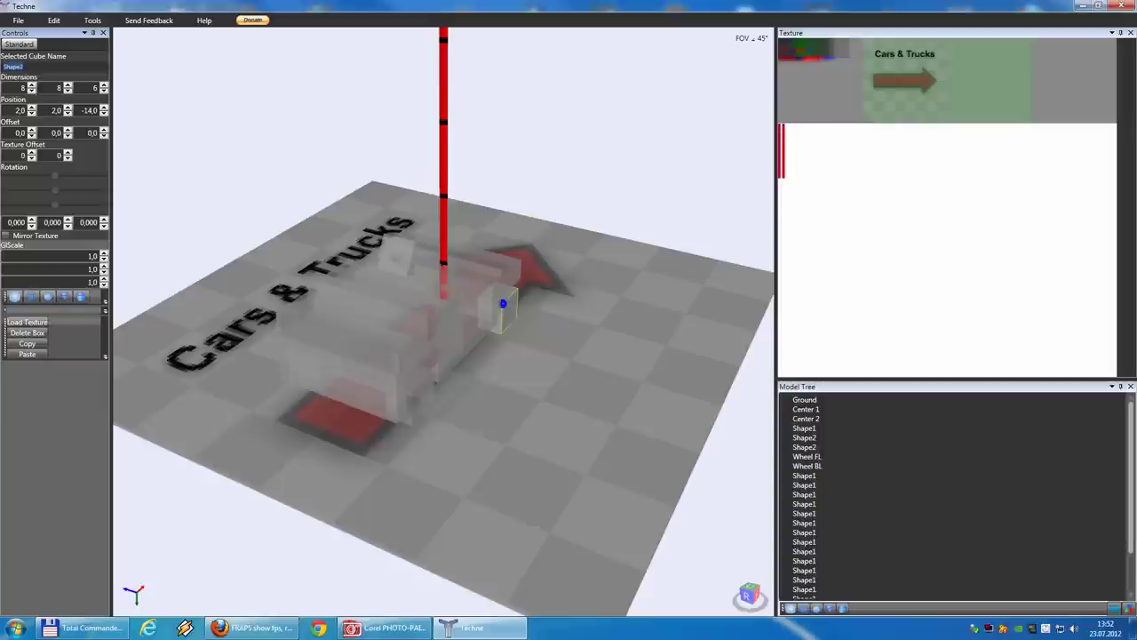
text(Wheel FR)
click(424, 399)
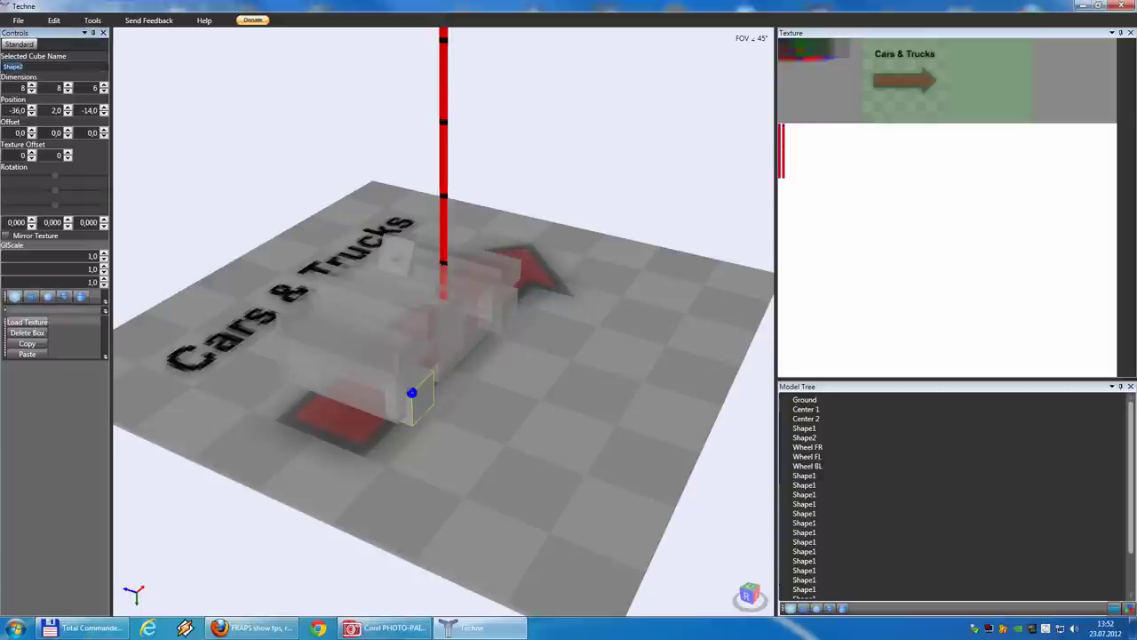
text(Wheel BR)
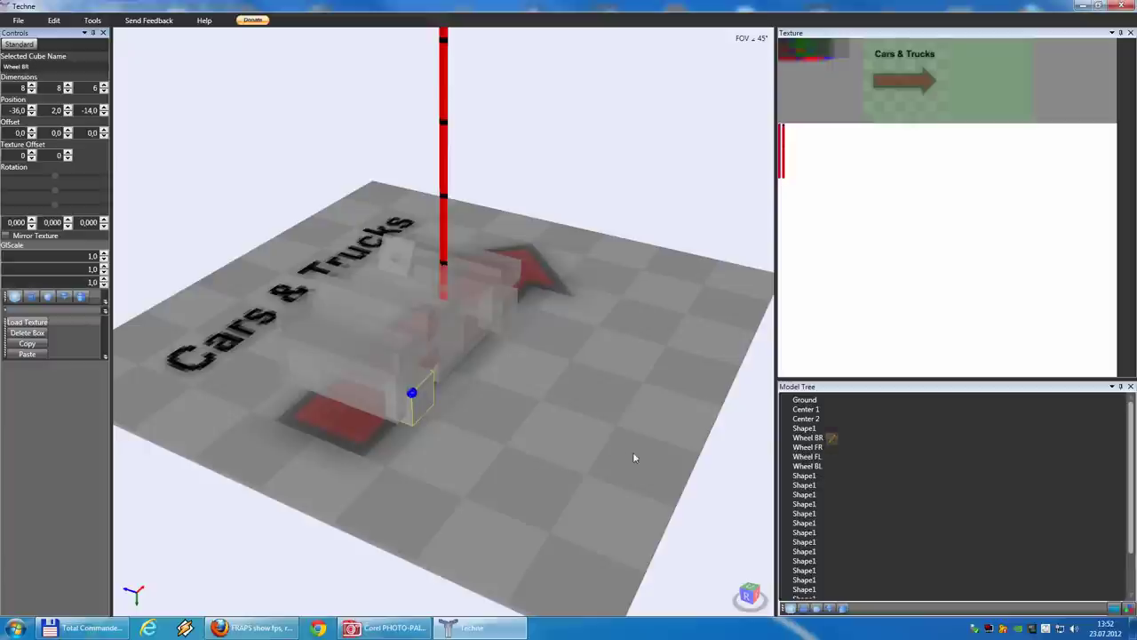
Make the Model Tree list taller and rename the engine block between the front wheels as Motor
mouse_move(634, 453)
right_down()
mouse_move(605, 452)
mouse_move(616, 453)
right_up()
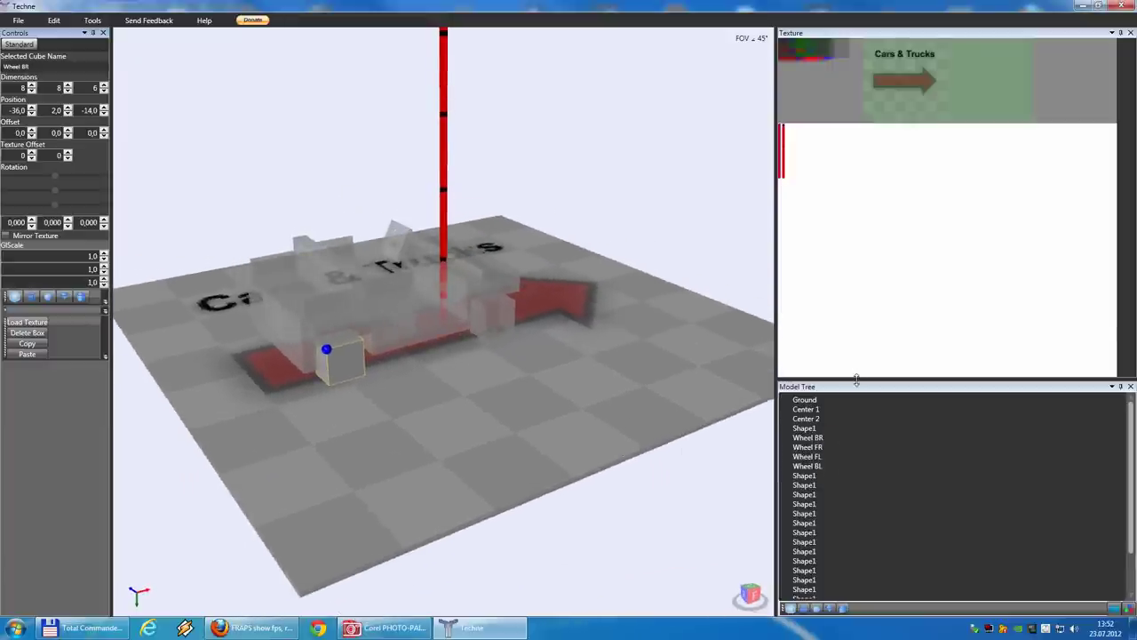
drag(856, 381, 856, 248)
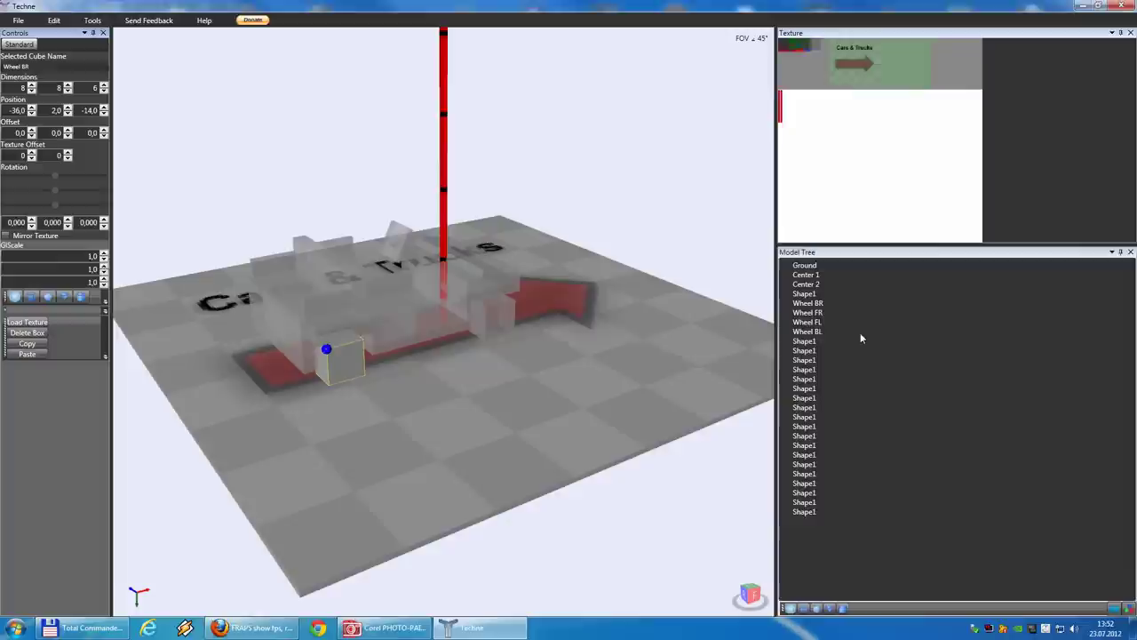
click(804, 293)
right_drag(684, 298, 513, 330)
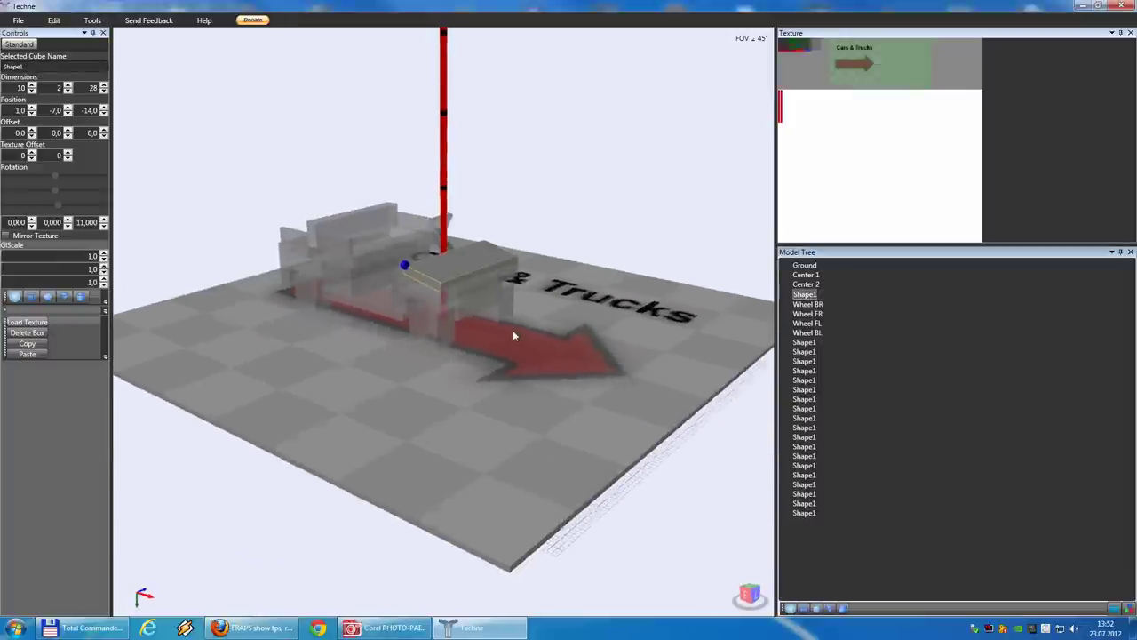
click(461, 303)
double_click(35, 67)
key(BackSpace)
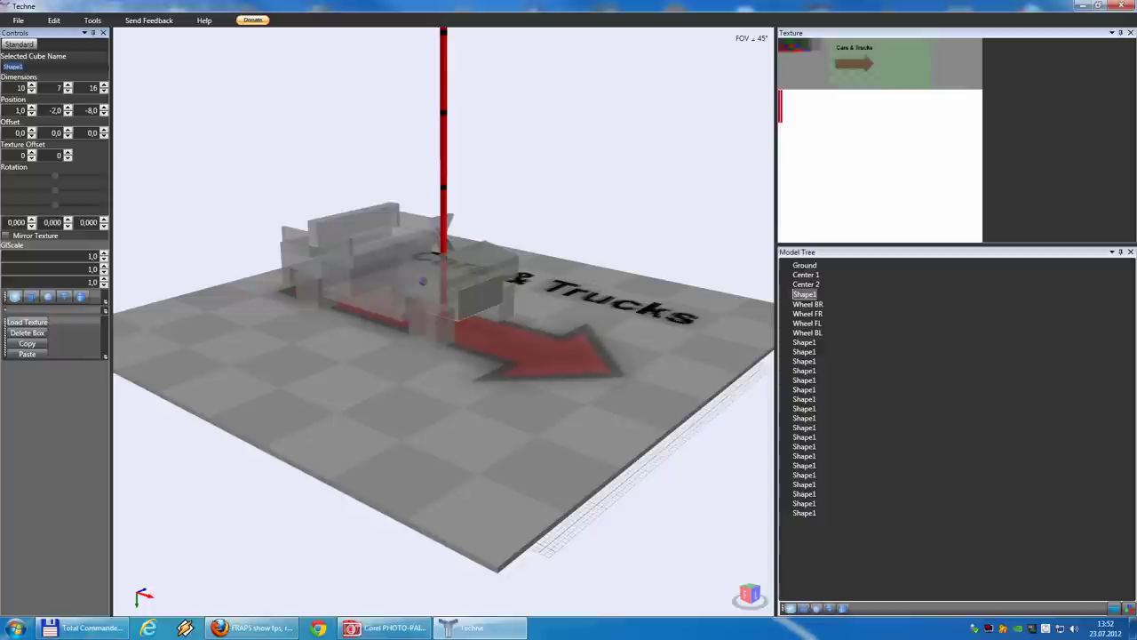
text(Motor)
Rename the wide front body block directly beneath the sloped hood plate as Front1
click(445, 280)
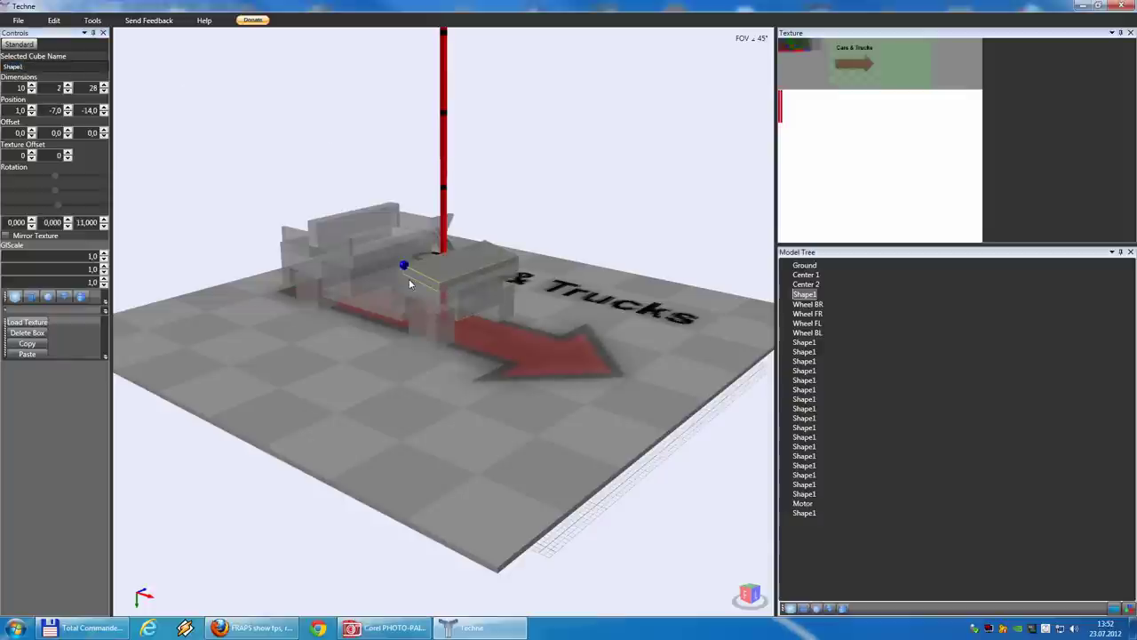
click(410, 284)
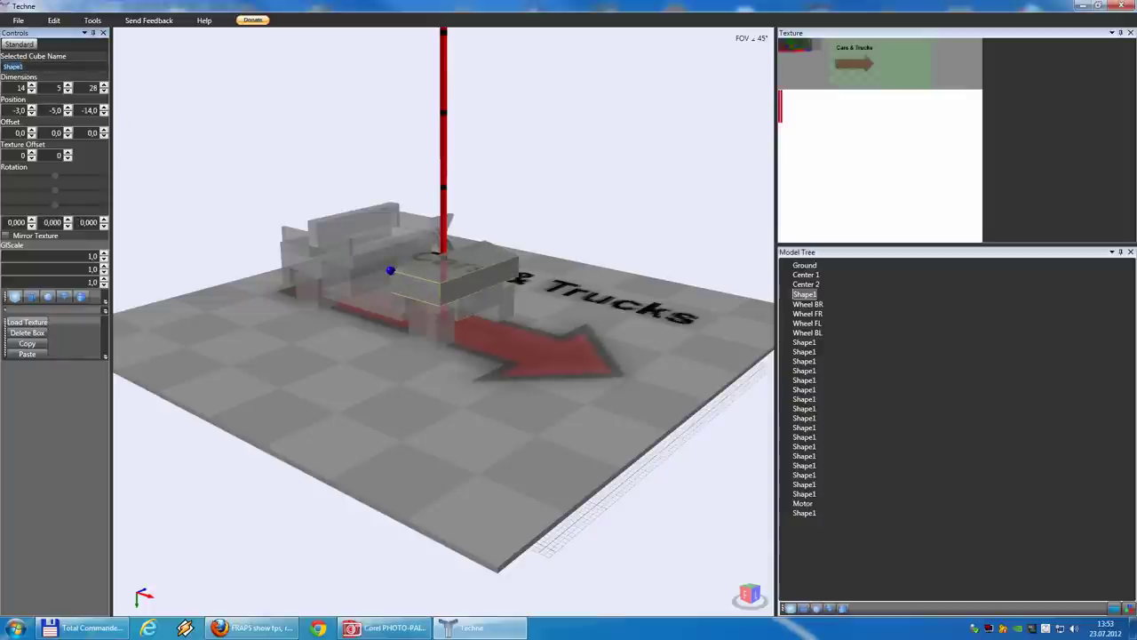
text(Fro)
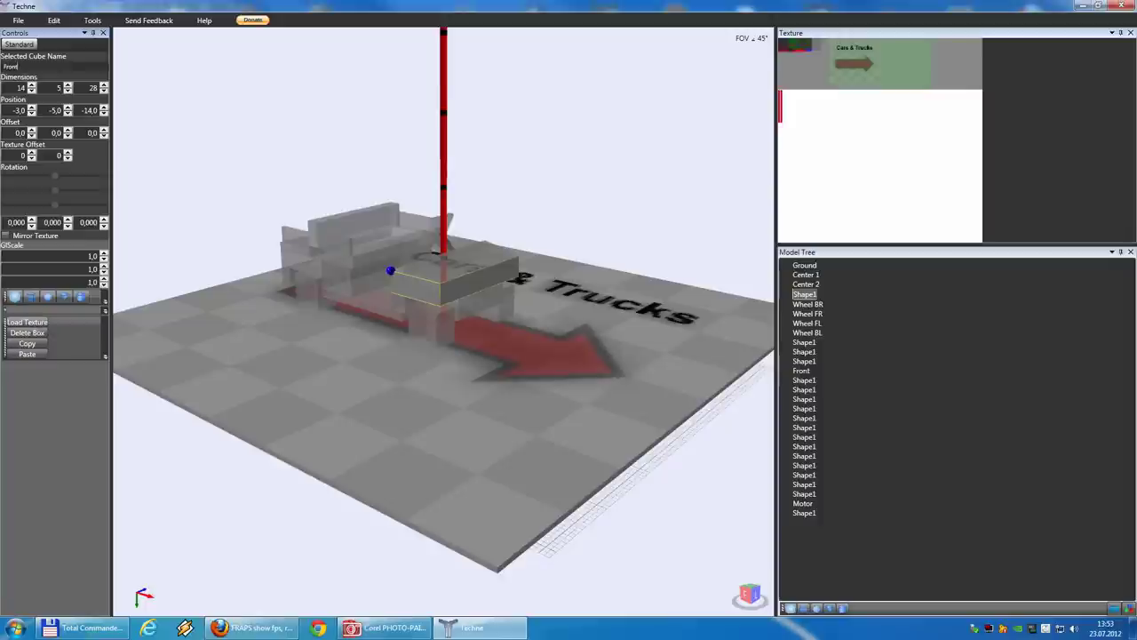
text(nt)
Rename the sloped hood plate on top of the front body as Front2, without a space in the name
click(444, 256)
double_click(49, 68)
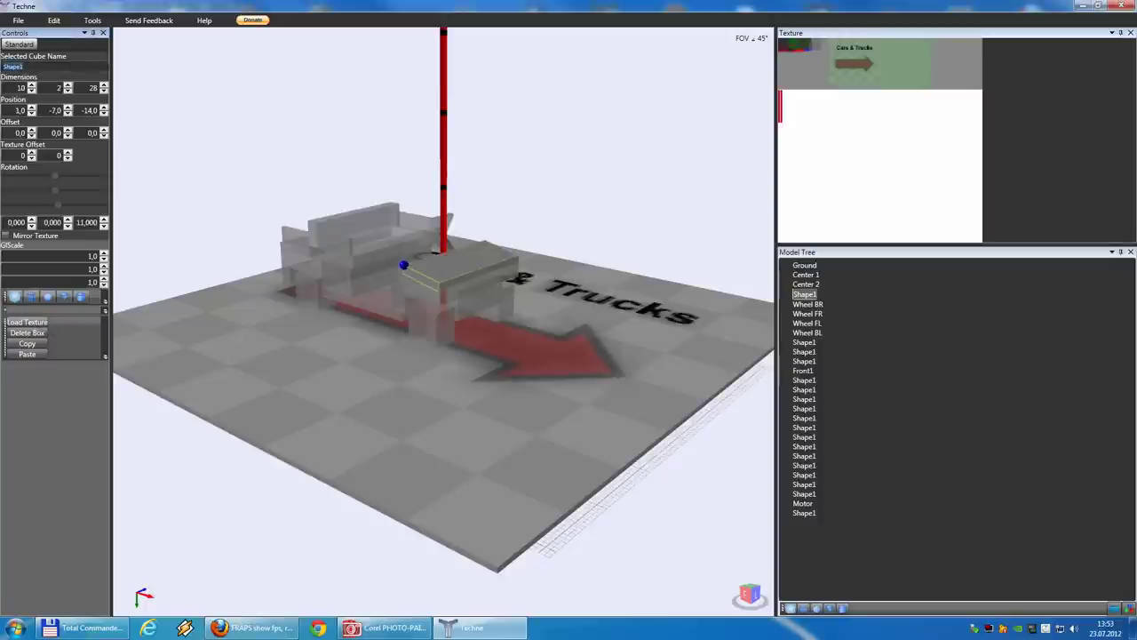
text(front 1)
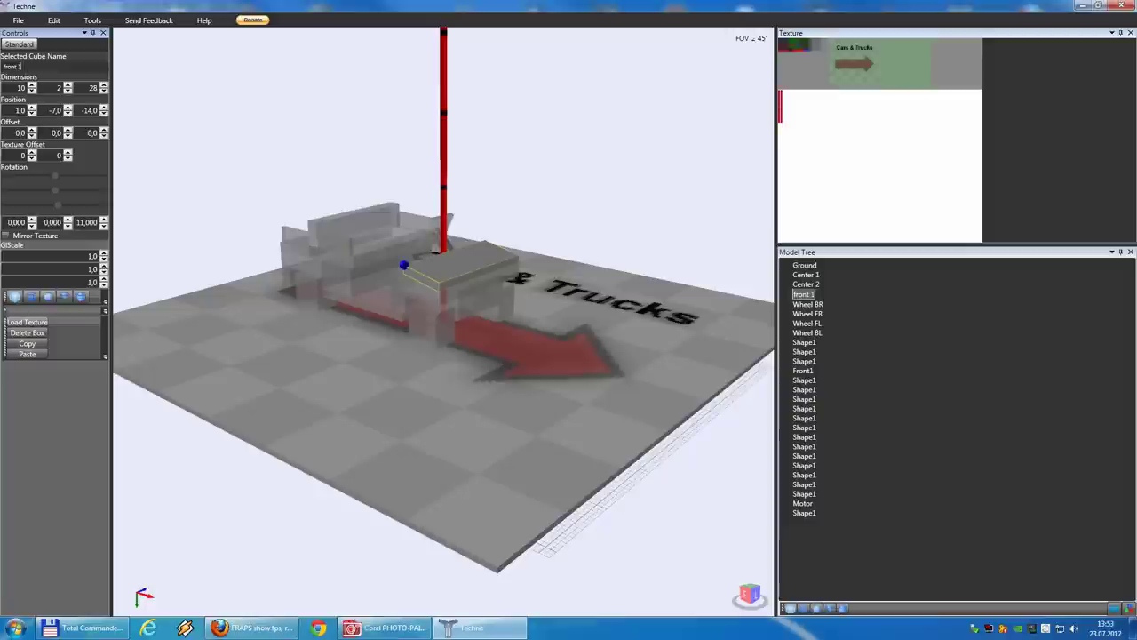
key(BackSpace)
key(BackSpace)
key(BackSpace)
key(BackSpace)
key(BackSpace)
text(Front 2)
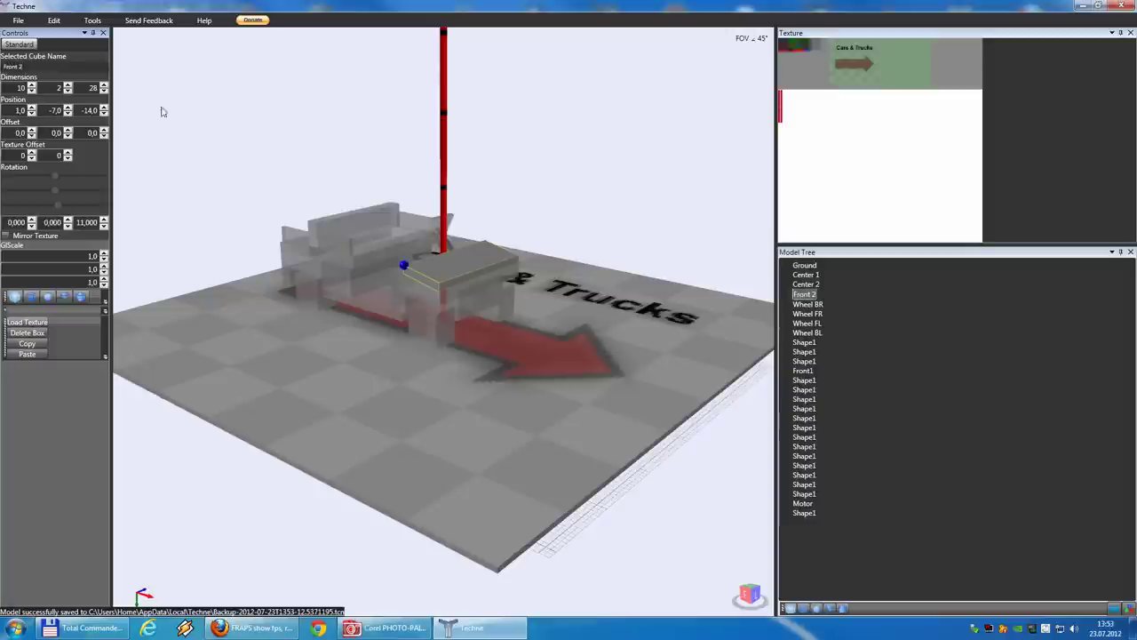
key(BackSpace)
key(BackSpace)
text(2)
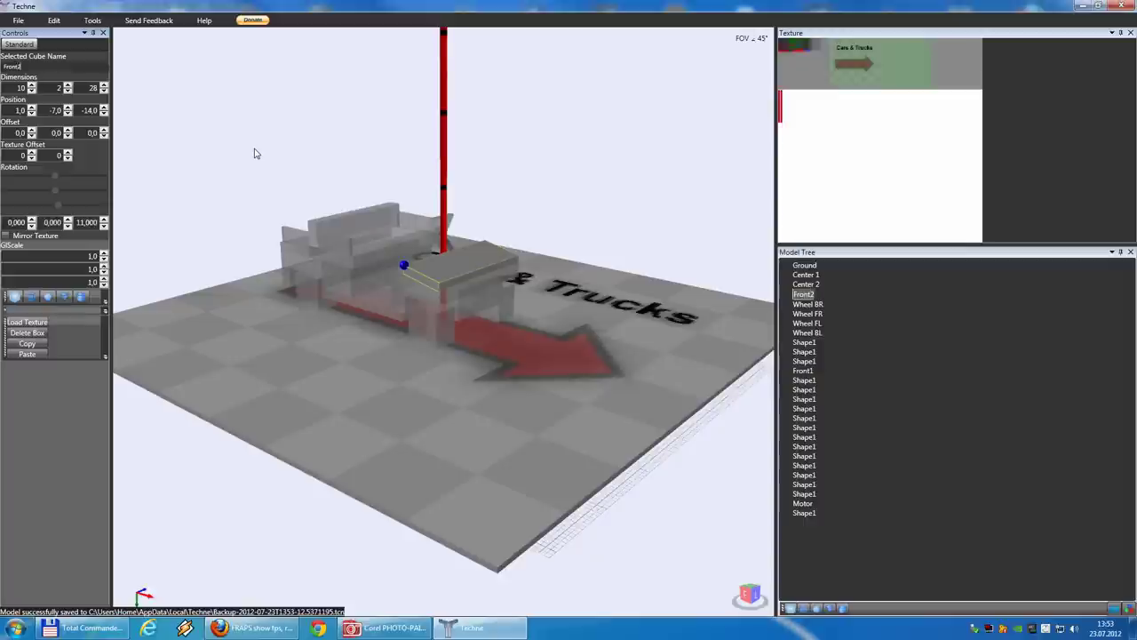
Rename the small square-profile block just behind the front wheels as Front3
click(456, 291)
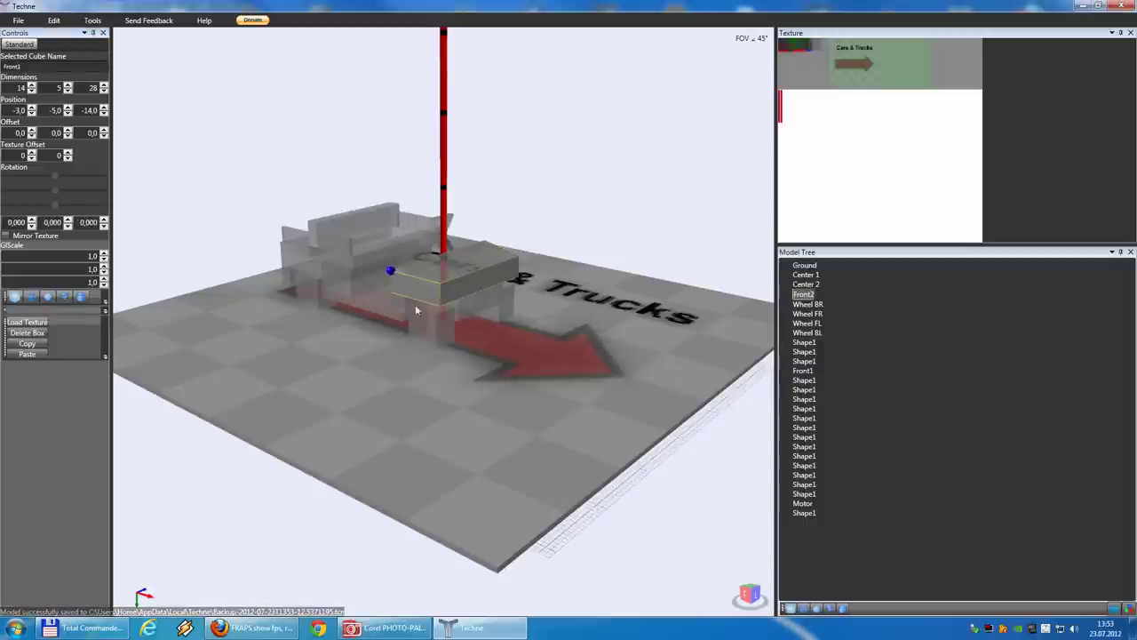
right_drag(415, 303, 448, 313)
click(439, 314)
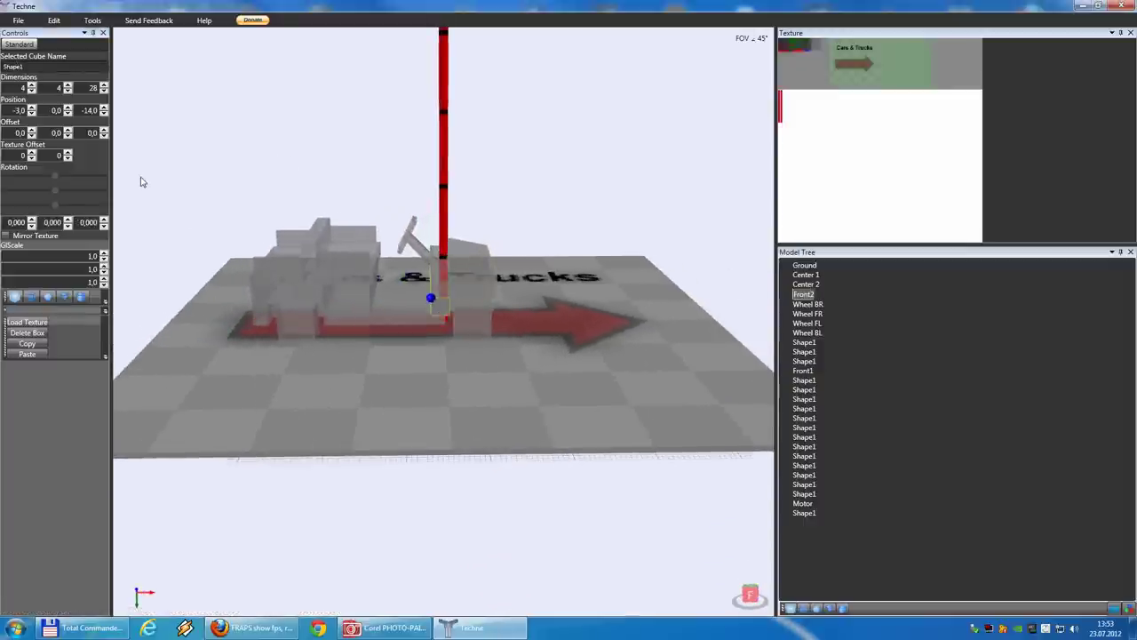
text(Front)
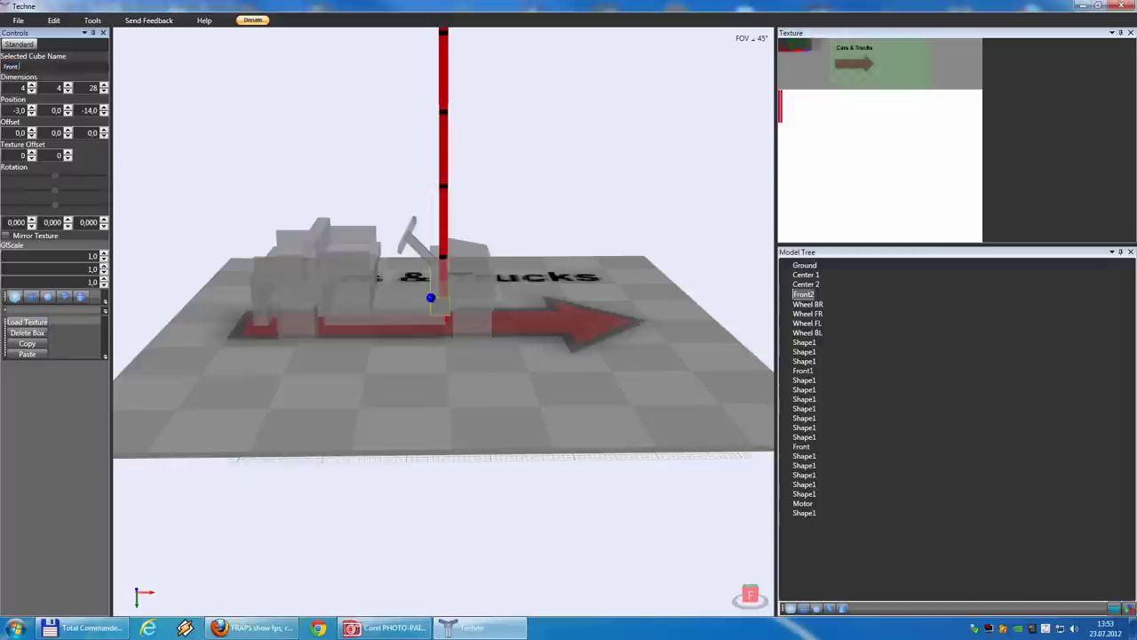
text(3)
Rename the flat floor plate between the front and rear wheels as Down
click(408, 302)
double_click(14, 66)
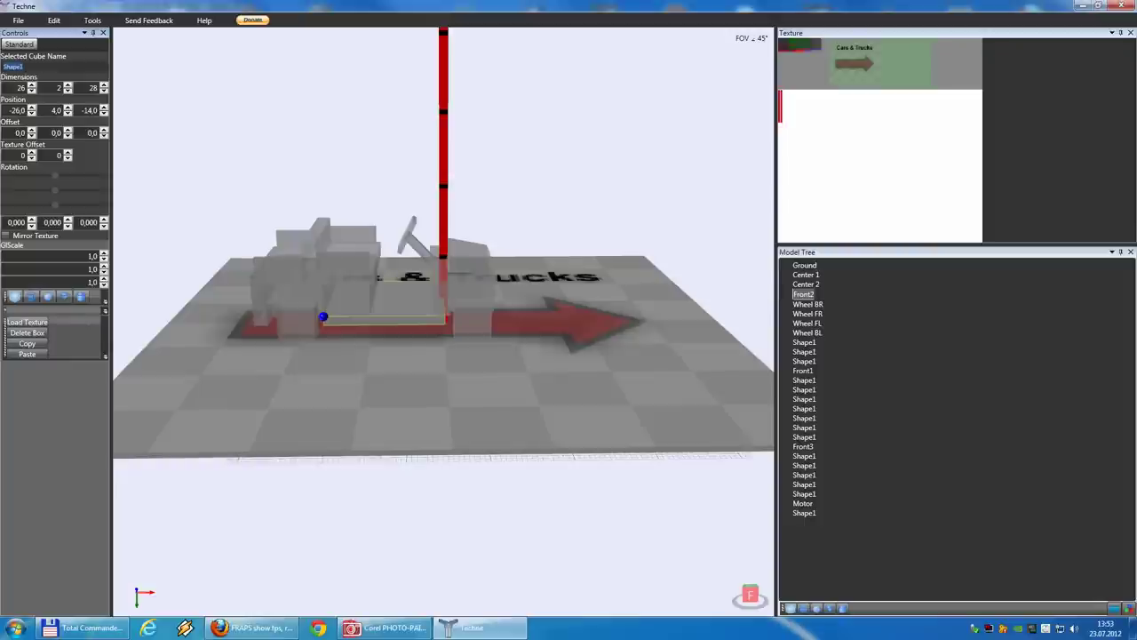
text(Down)
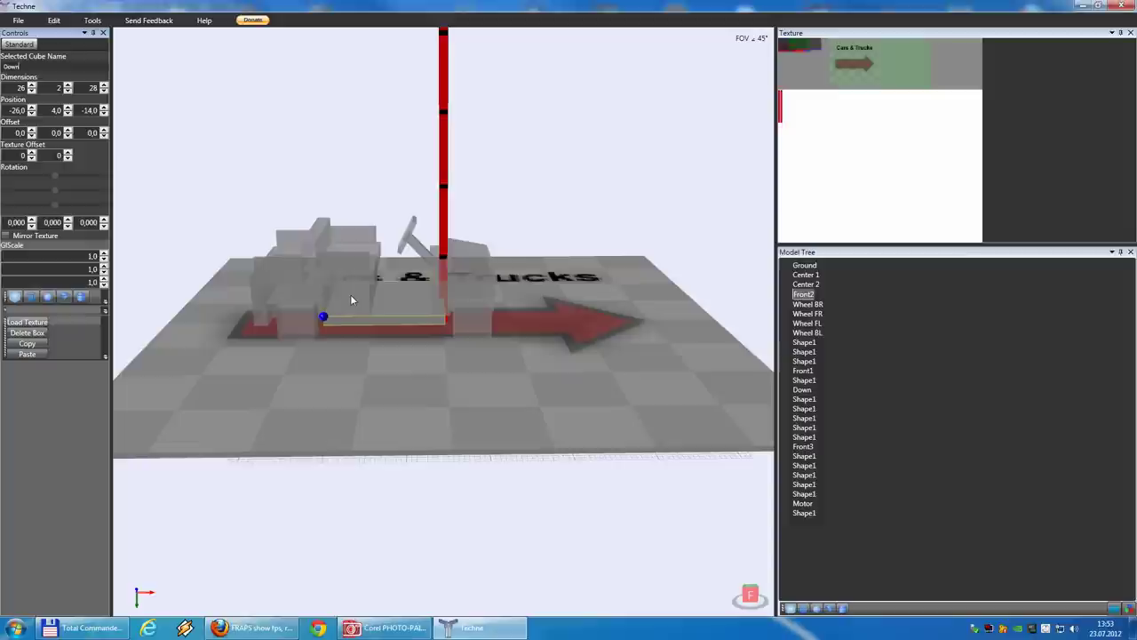
Rename the seat base block as Seat1 and the flat seat slab above it as Seat2
click(350, 300)
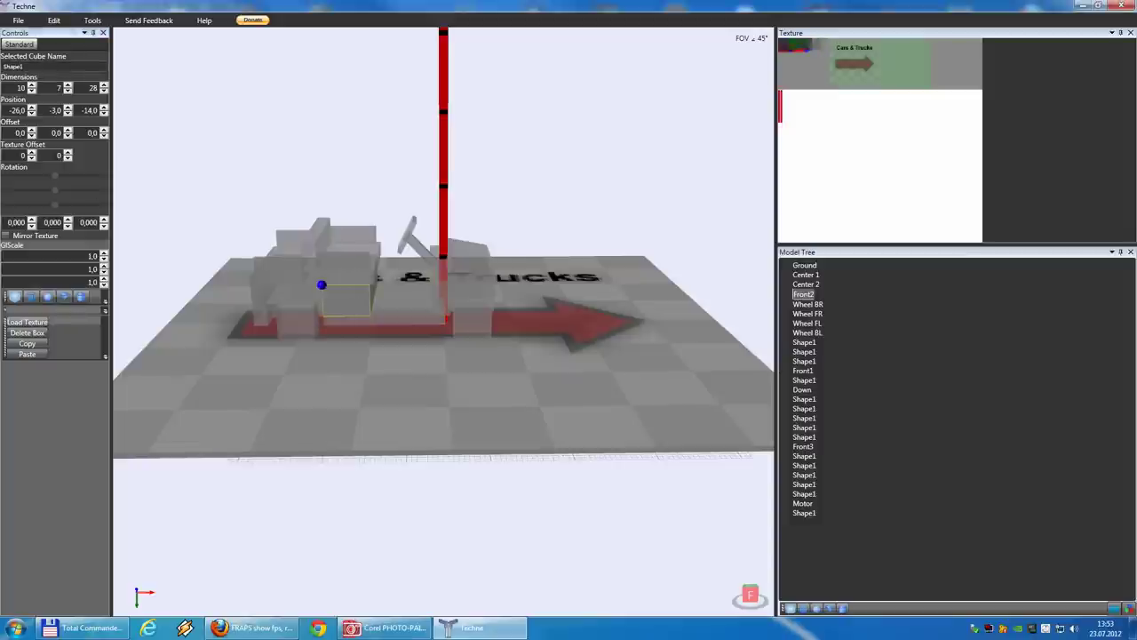
double_click(46, 65)
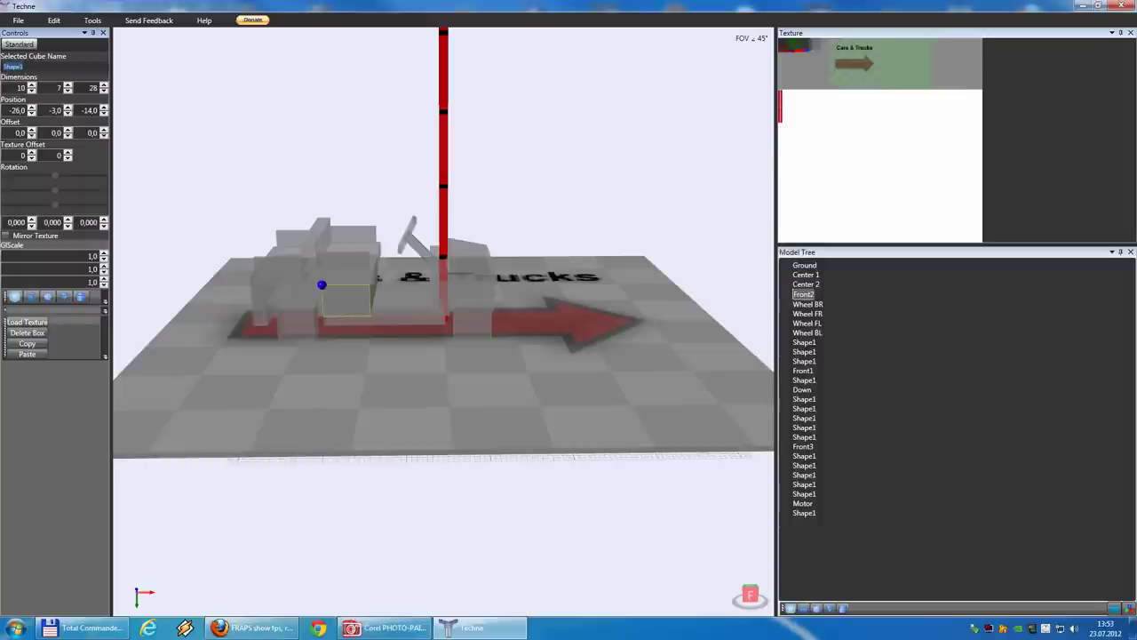
text(Si)
right_drag(441, 246, 440, 286)
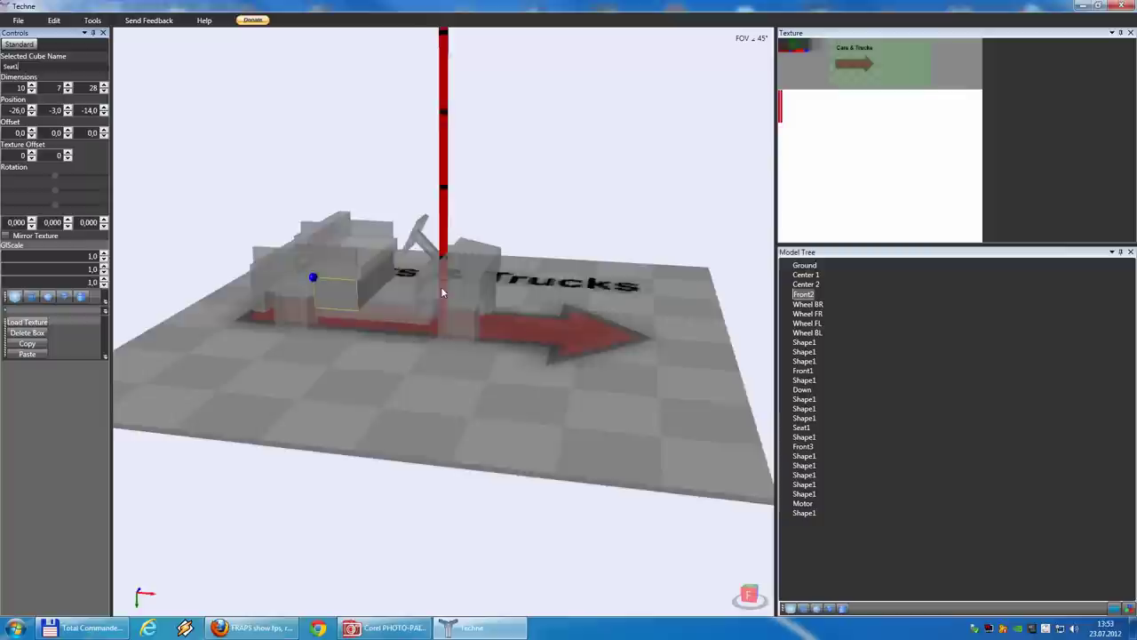
click(371, 255)
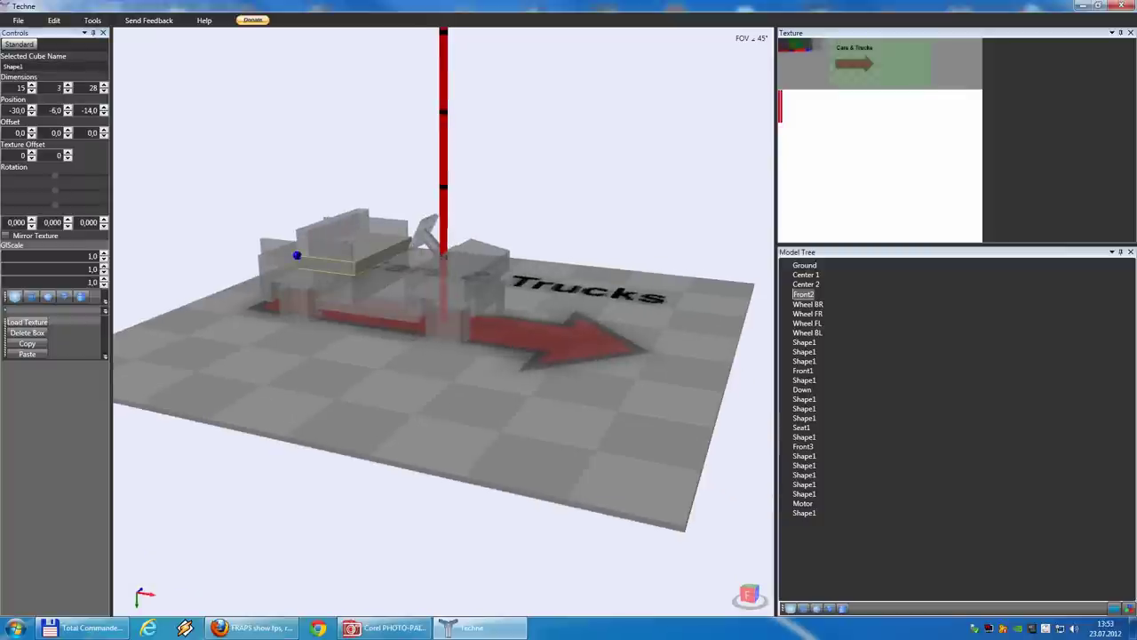
text(Seat2)
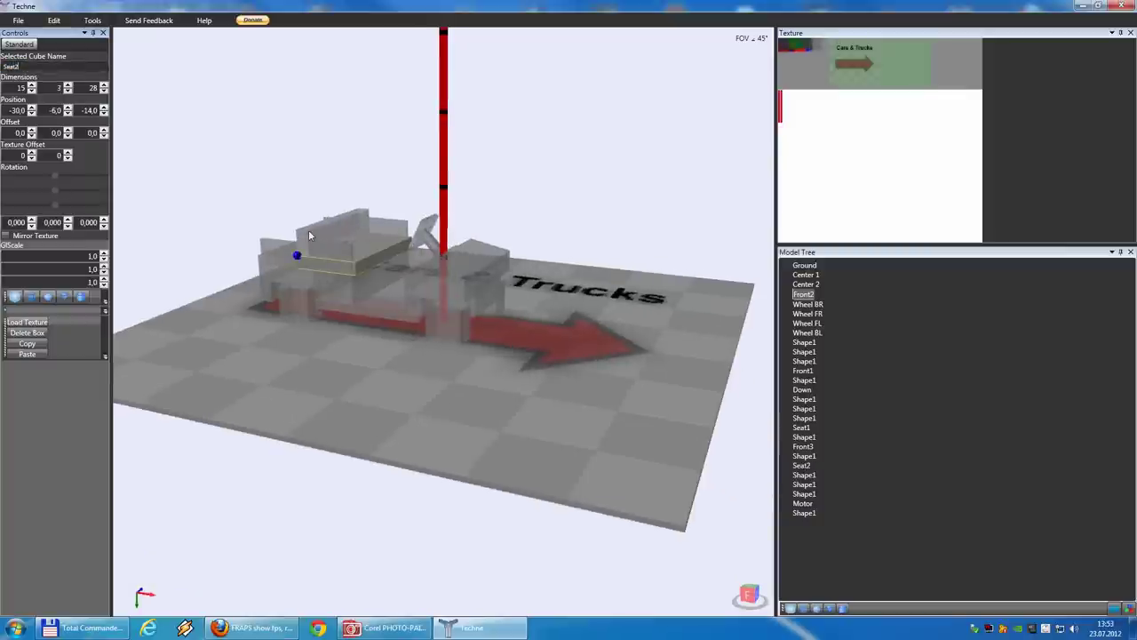
Rename the seat's backrest as Seat3 and the thin side panel on the vehicle's right as Seat4
click(308, 230)
double_click(55, 66)
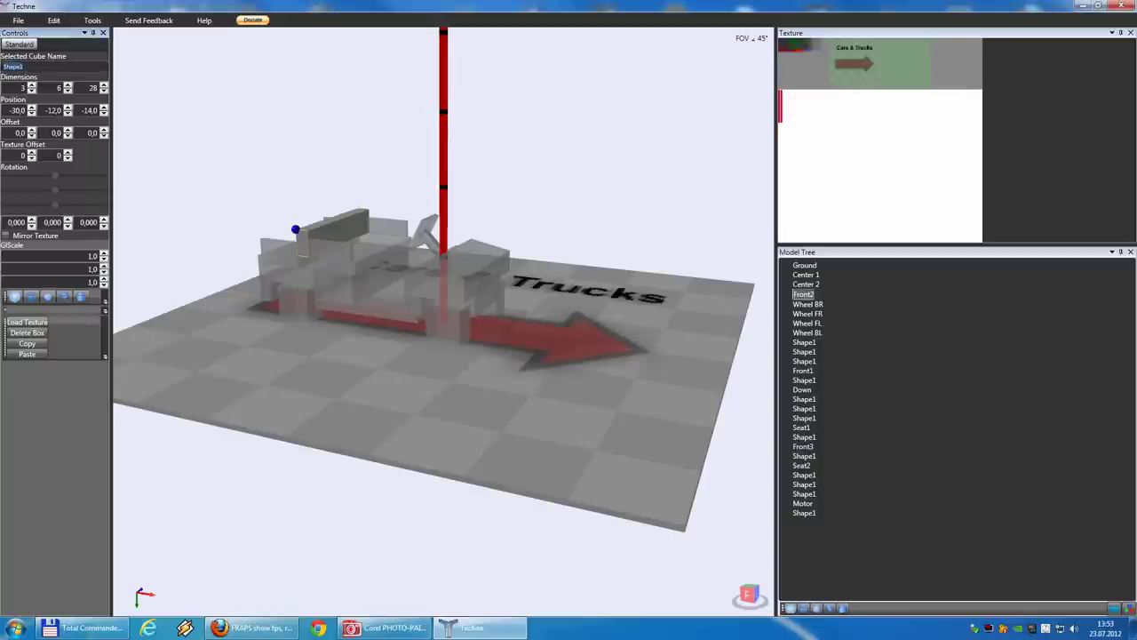
text(S)
click(338, 250)
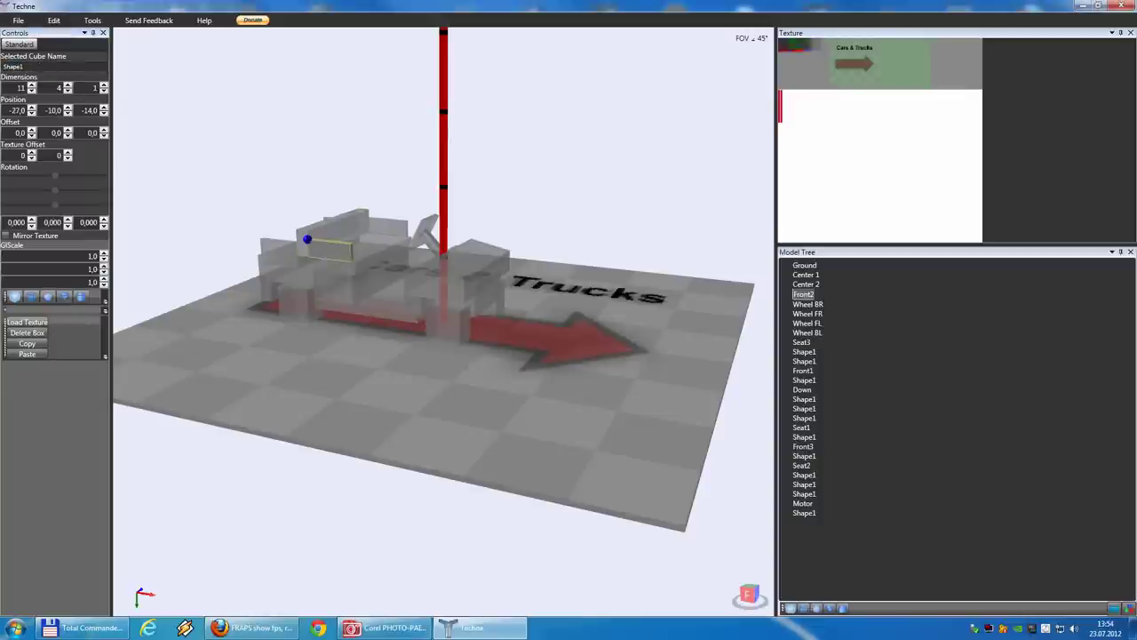
double_click(14, 66)
text(Seat4)
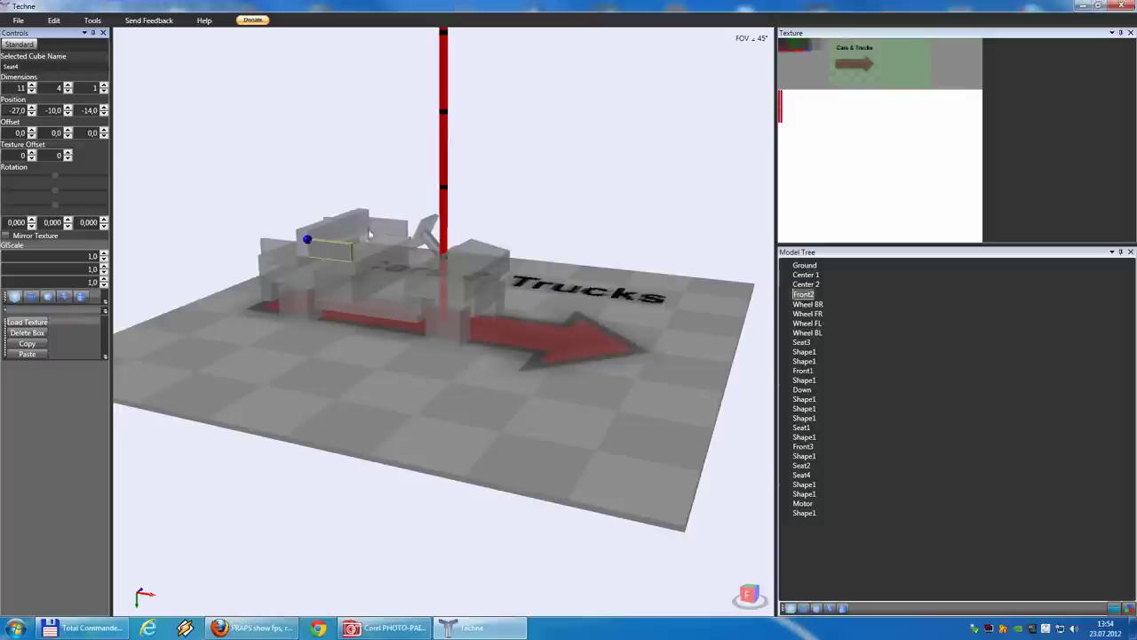
Rename the thin seat side panel on the vehicle's left as Seat5
click(393, 226)
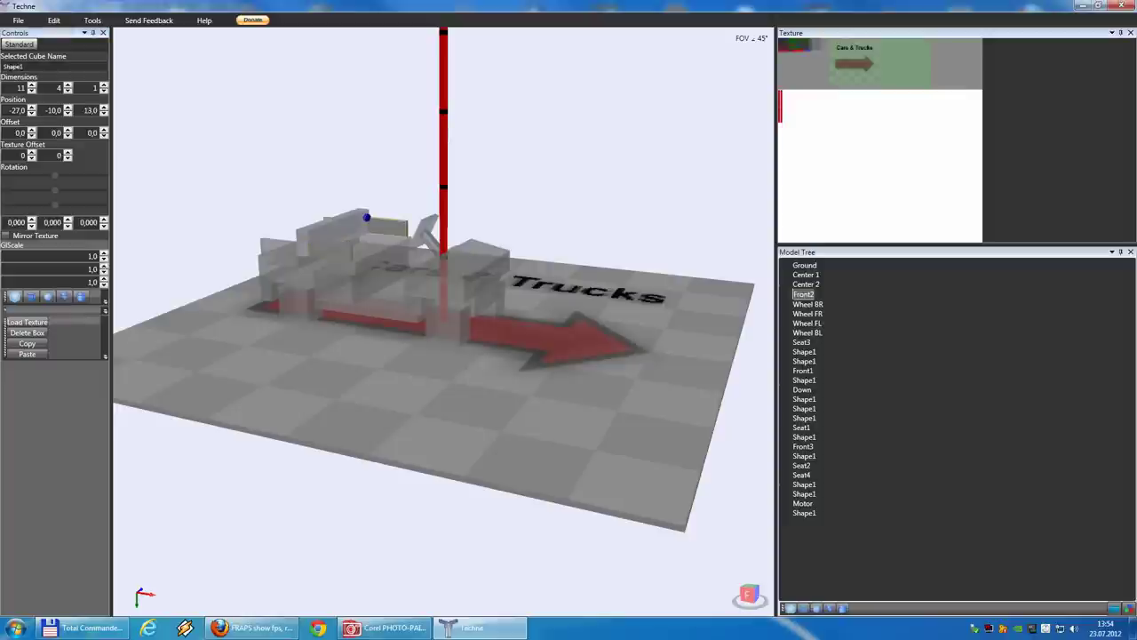
double_click(14, 66)
text(Seat)
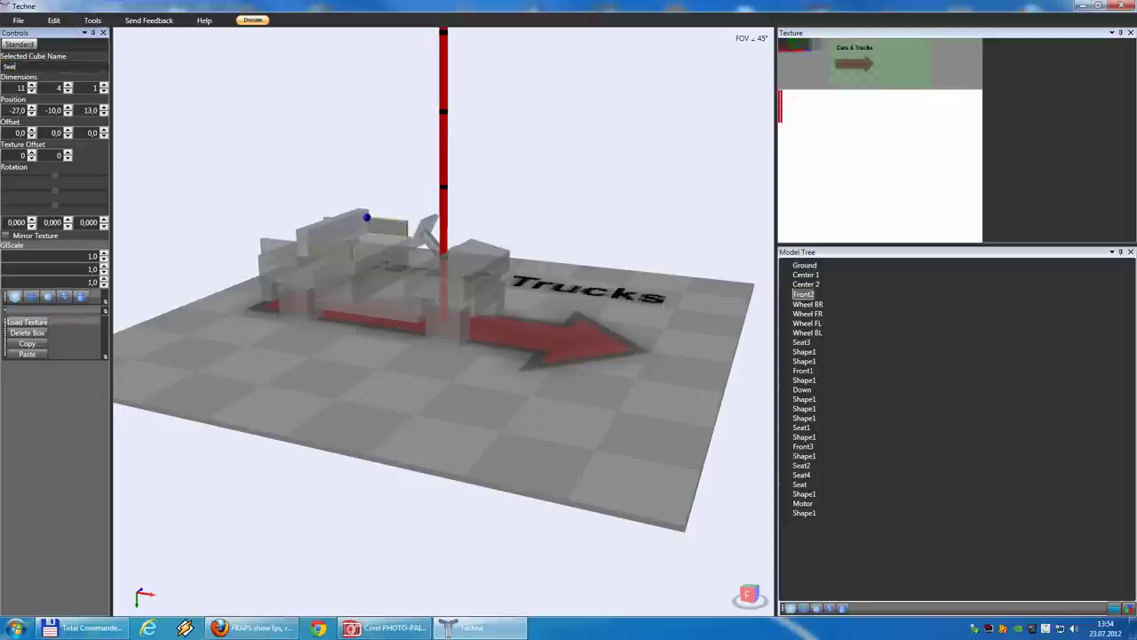
text(5)
Rename the block above the rear wheels as back1 and the tall plate at the vehicle's rear end as back2
right_drag(386, 313, 448, 302)
click(337, 288)
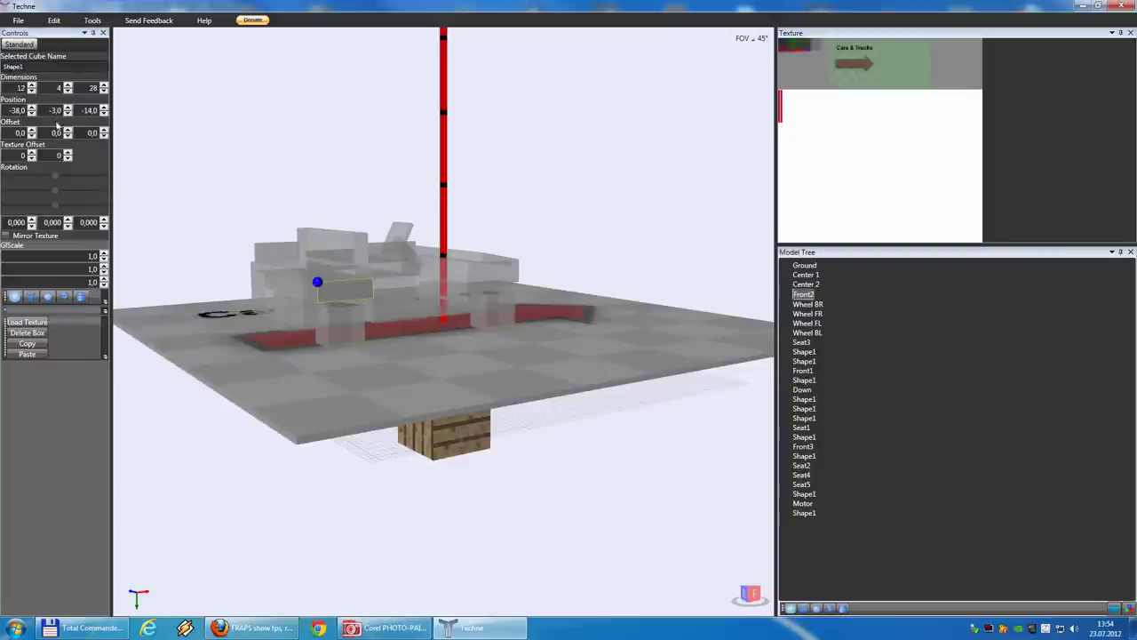
double_click(13, 67)
text(back1)
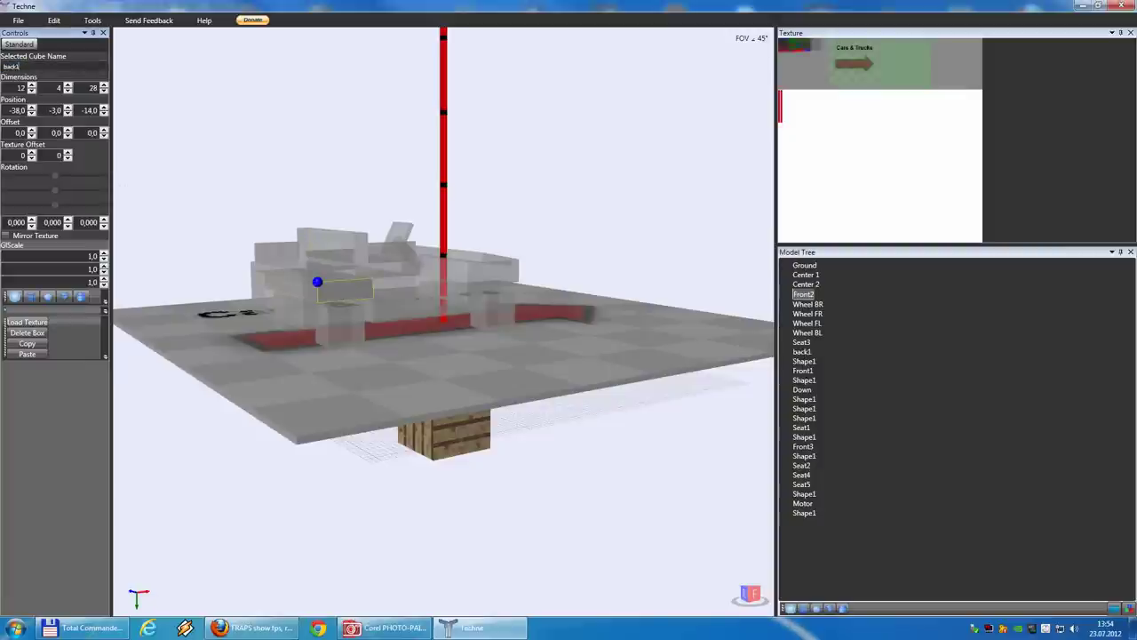
click(299, 307)
double_click(13, 67)
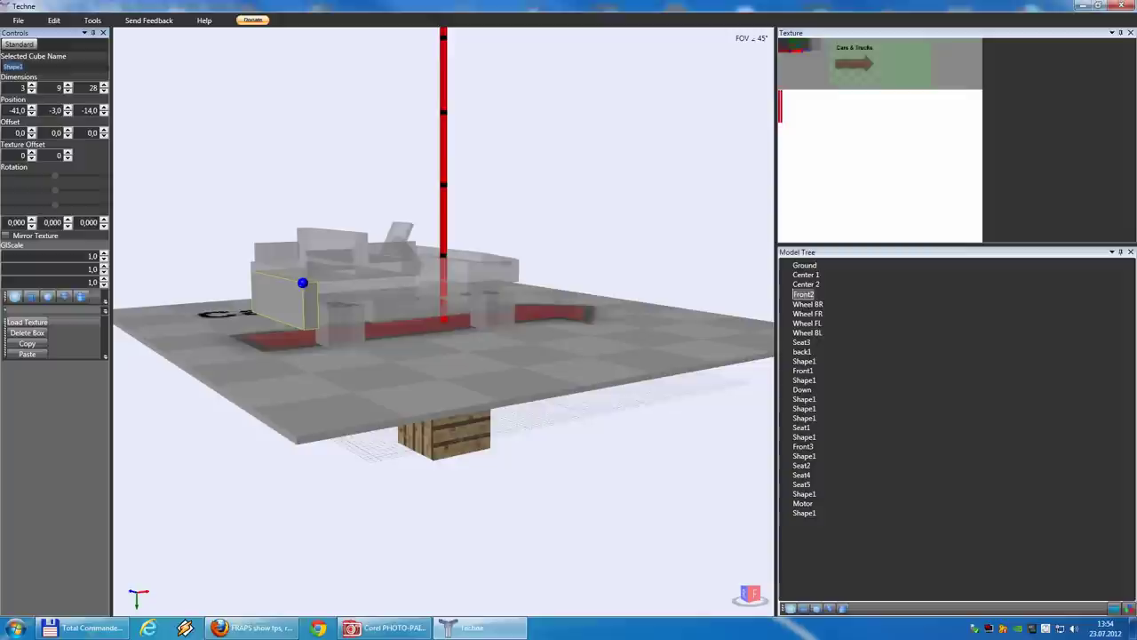
text(back2)
Rename the thin flat slab on top of the vehicle's rear body as Back3
click(287, 270)
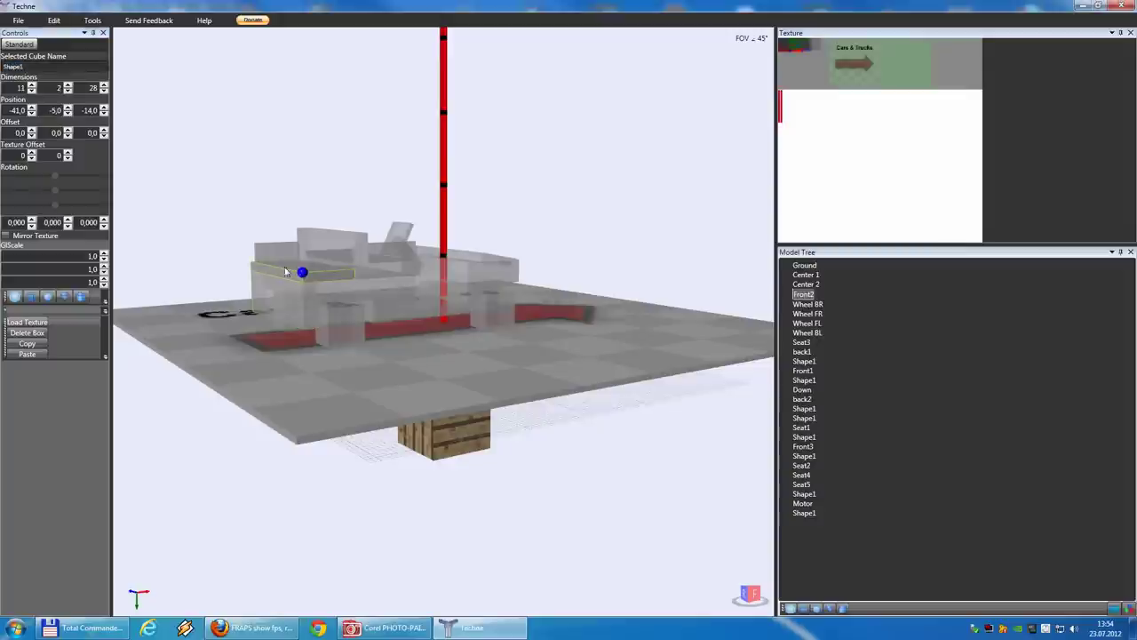
double_click(12, 66)
text(ba)
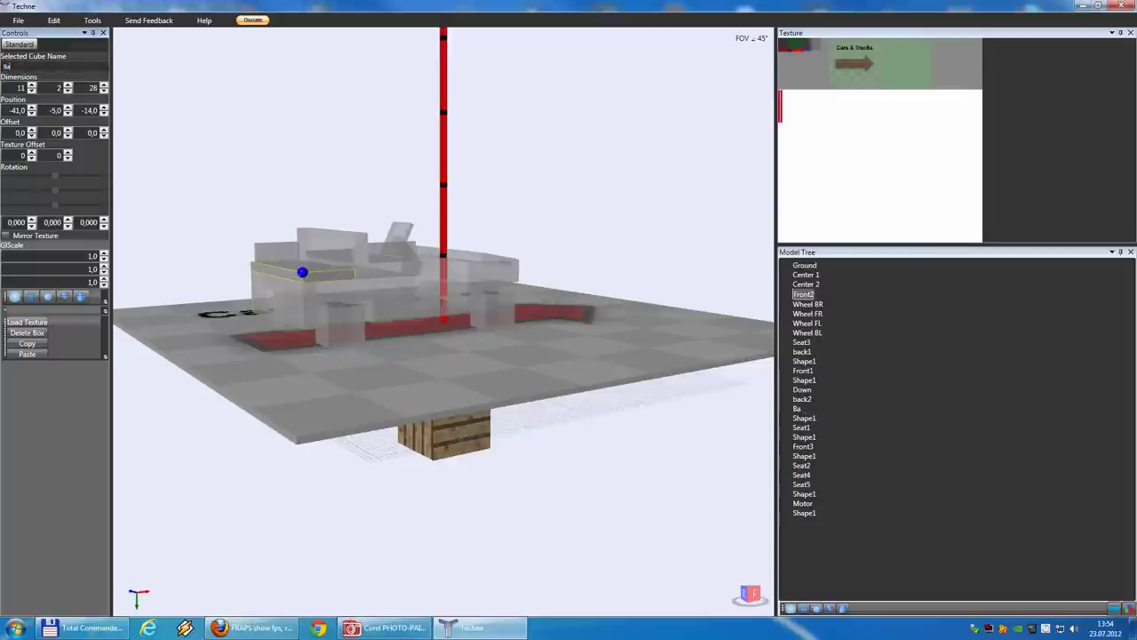
text(ck3)
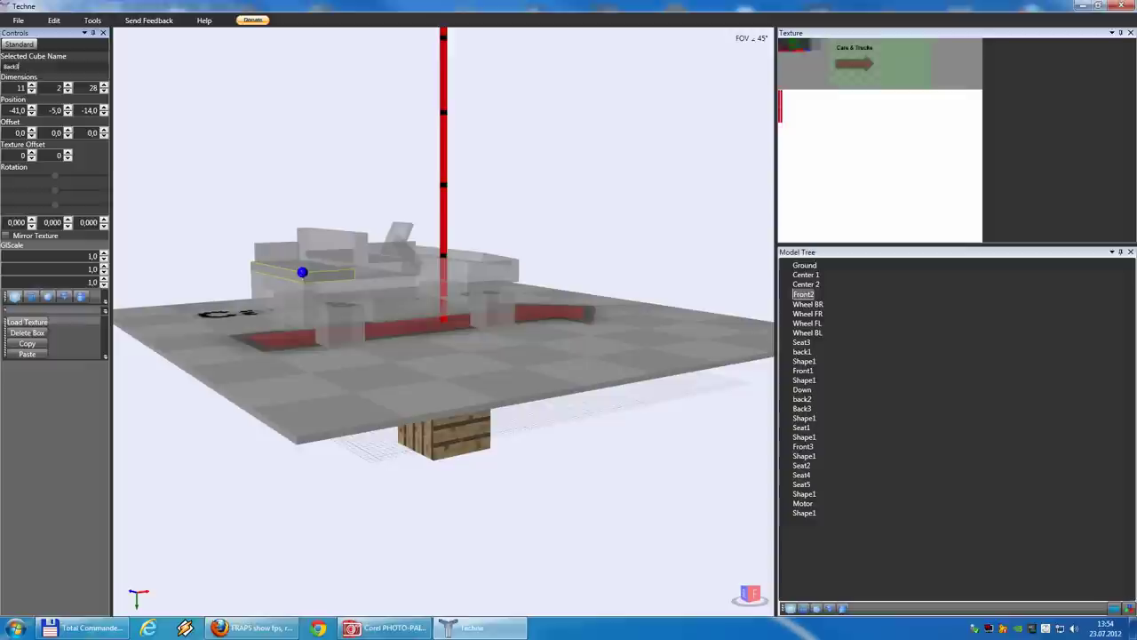
Rename the two thin side panels on the rear slab, the vehicle's right one as Back4 and the left one as Back5
click(301, 253)
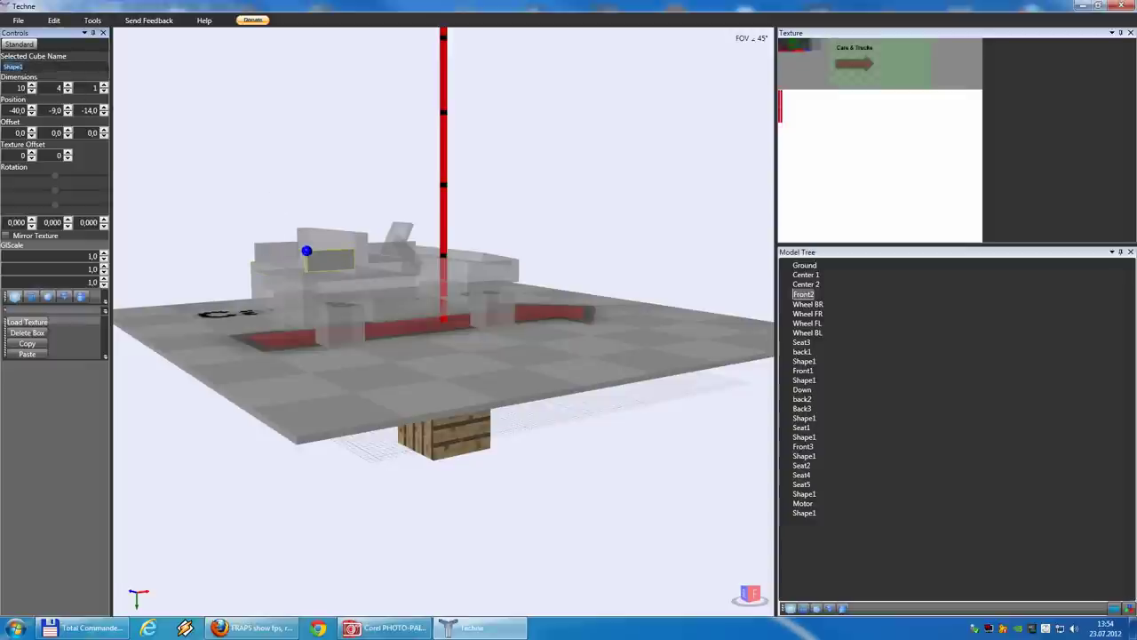
text(Back4)
click(280, 260)
double_click(12, 67)
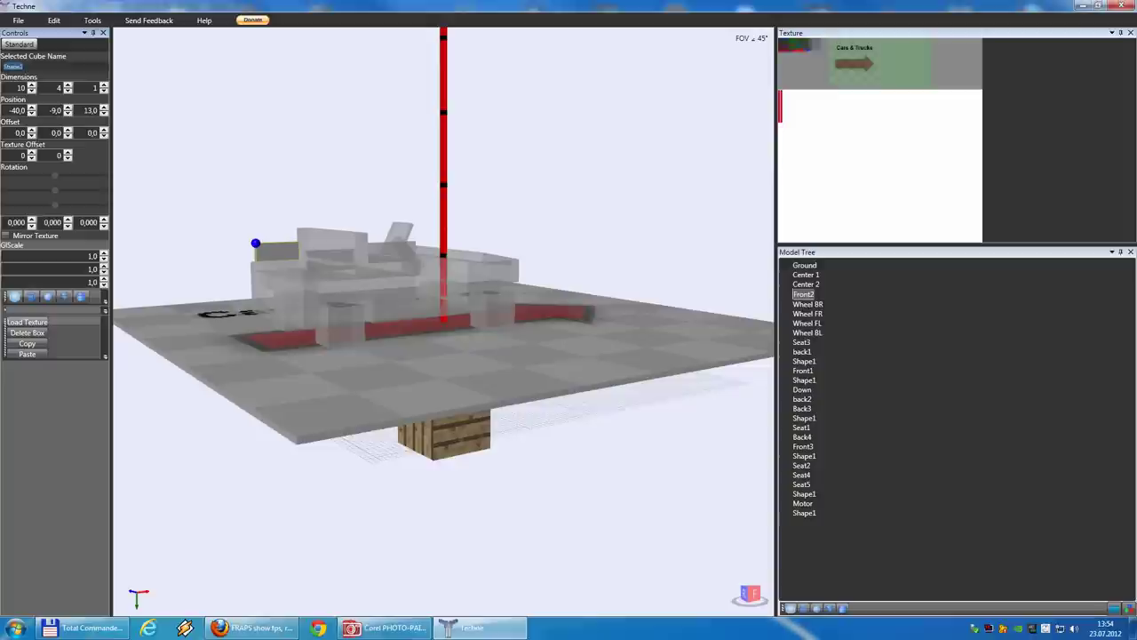
text(Back5)
Capitalize the name of the block above the rear wheels to Back1
right_drag(373, 296, 376, 320)
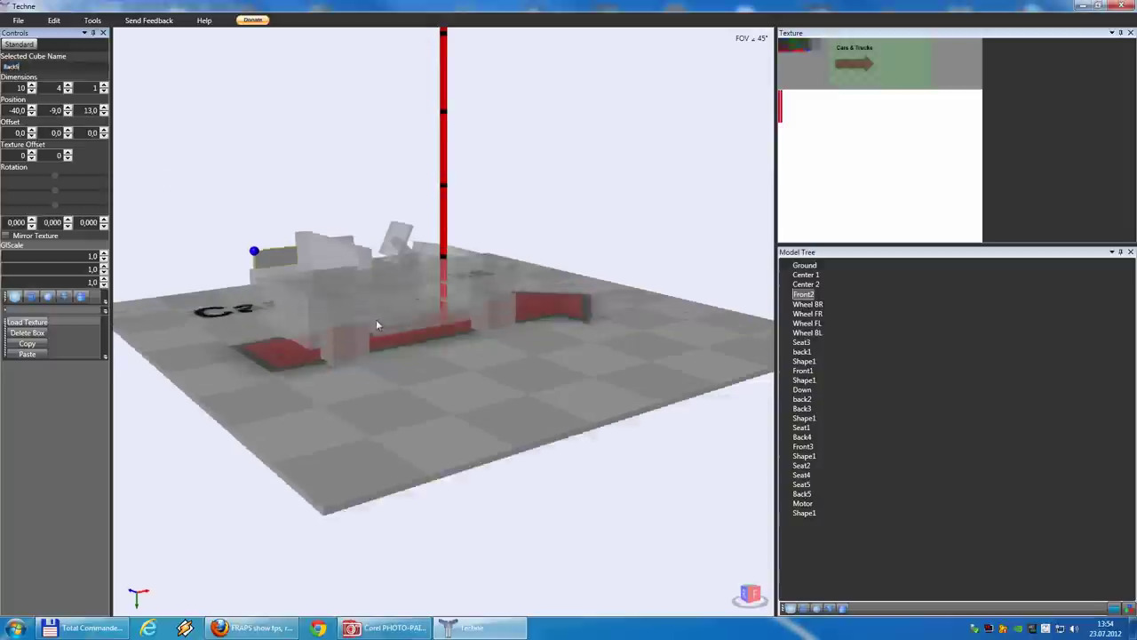
middle_drag(376, 325, 335, 300)
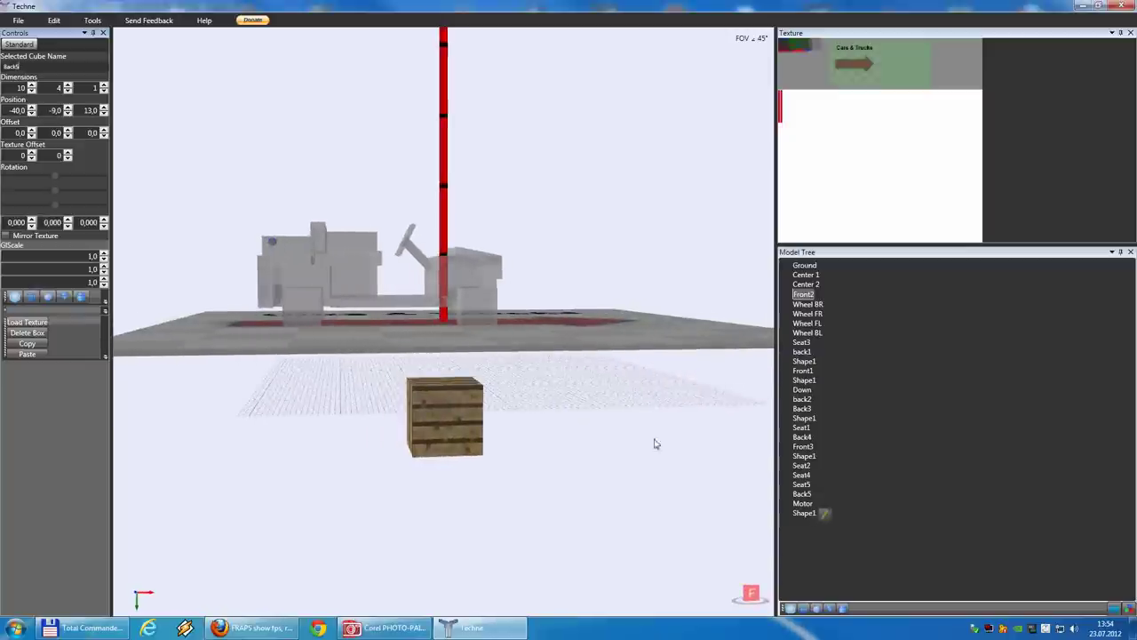
click(804, 352)
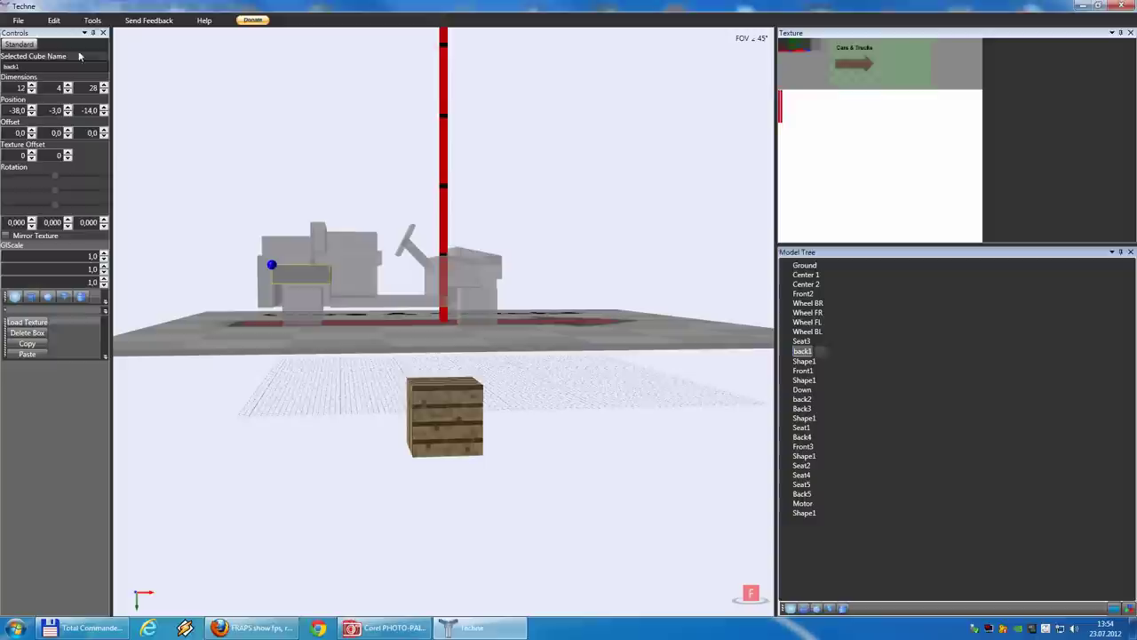
key(BackSpace)
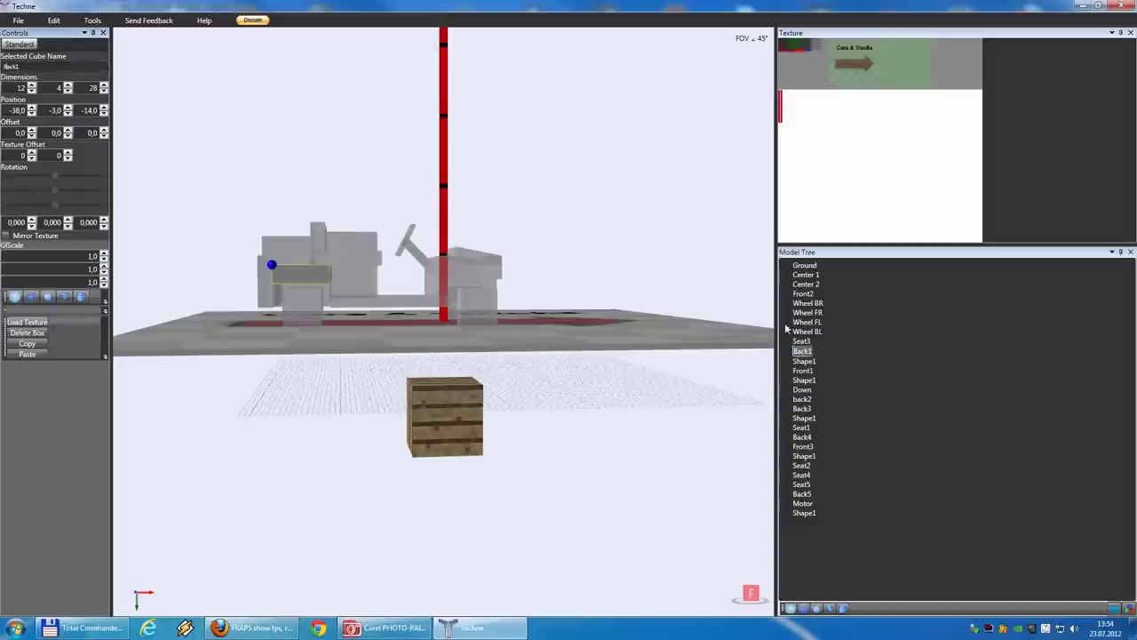
Rename the slanted steering column as Steering1 and the tilted steering wheel plate as Steering2
click(811, 362)
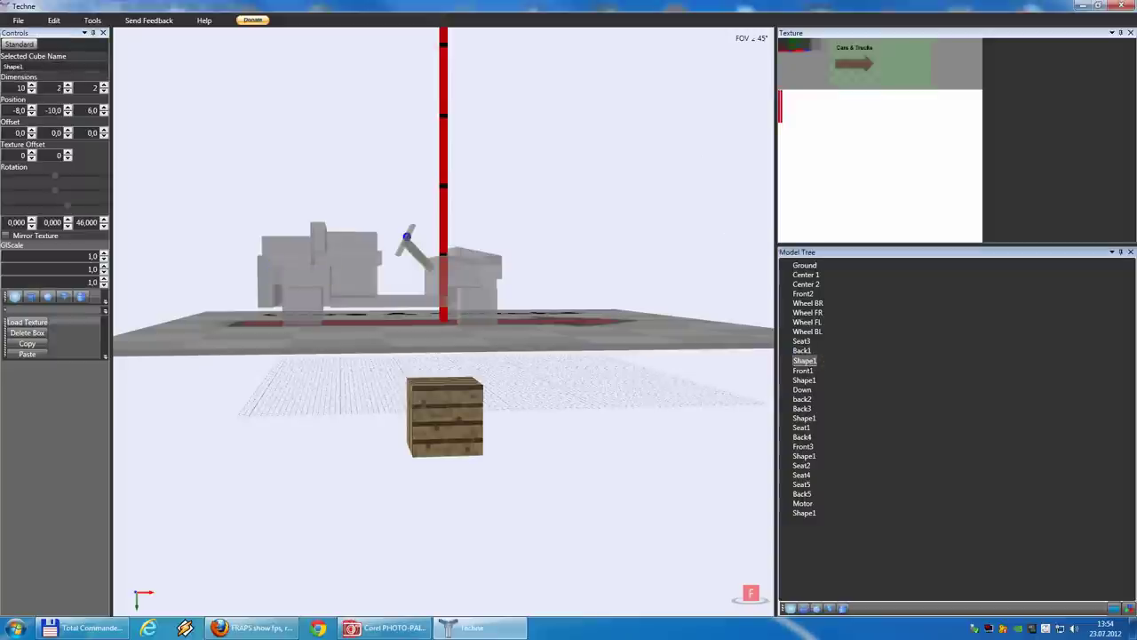
text(St)
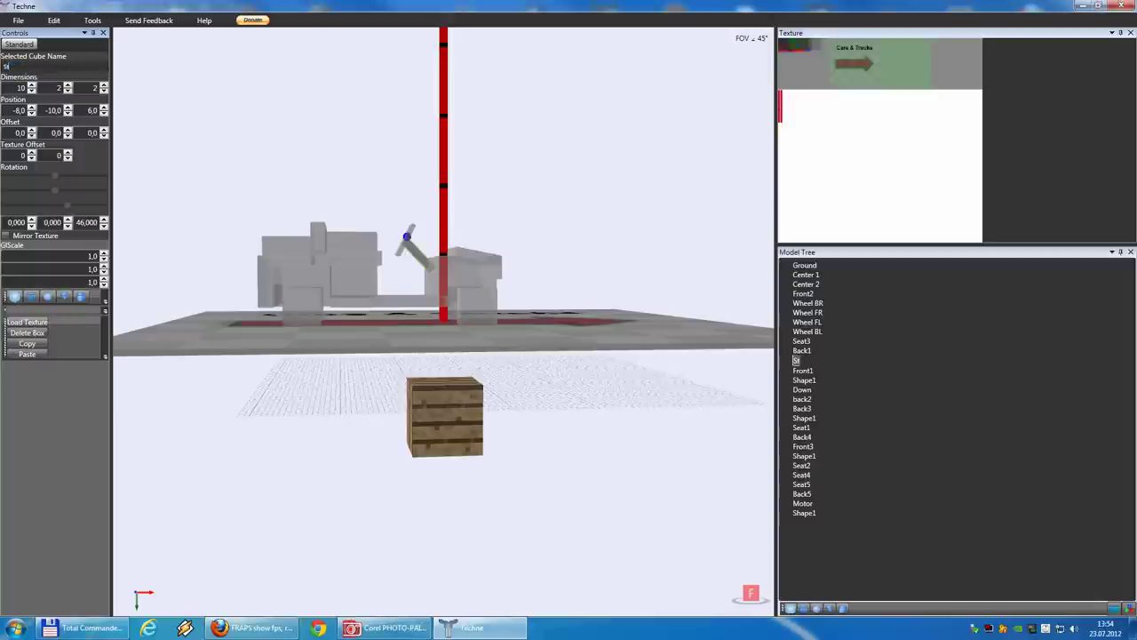
text(eering1)
click(410, 231)
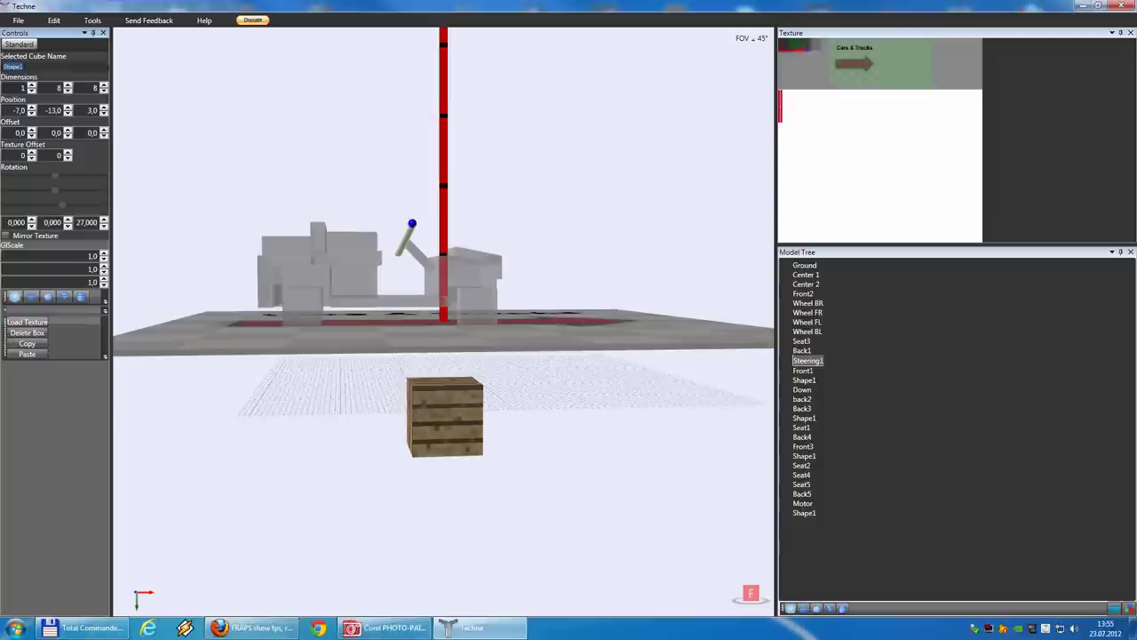
text(S)
Rename the unnamed 12 × 5 × 16 block between the rear wheels as Back6
click(804, 417)
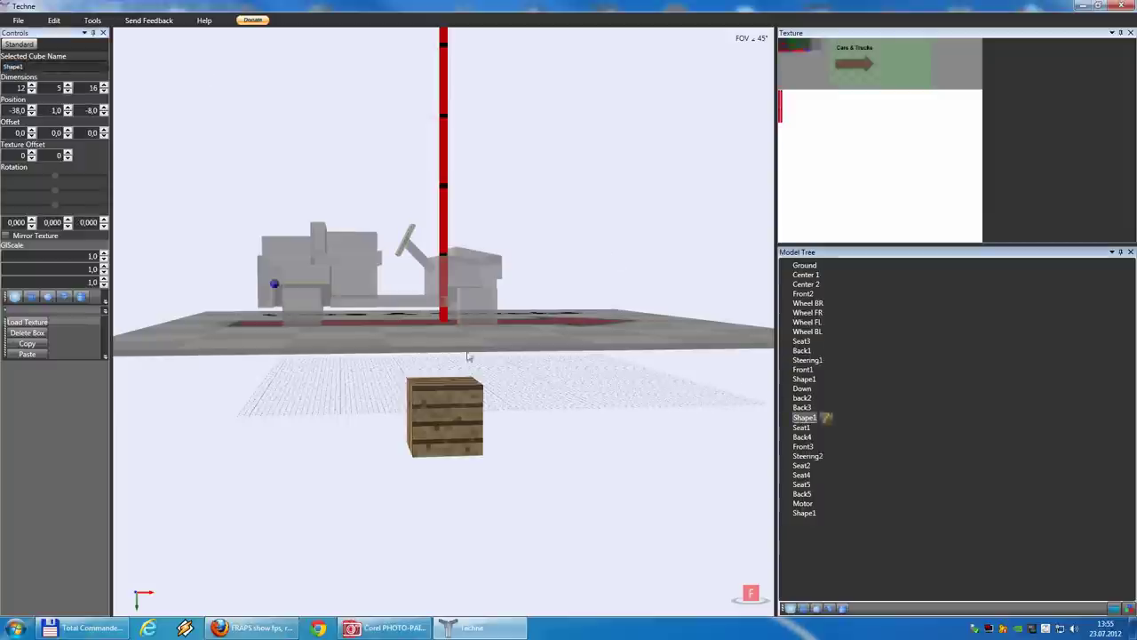
double_click(35, 66)
text(Back6)
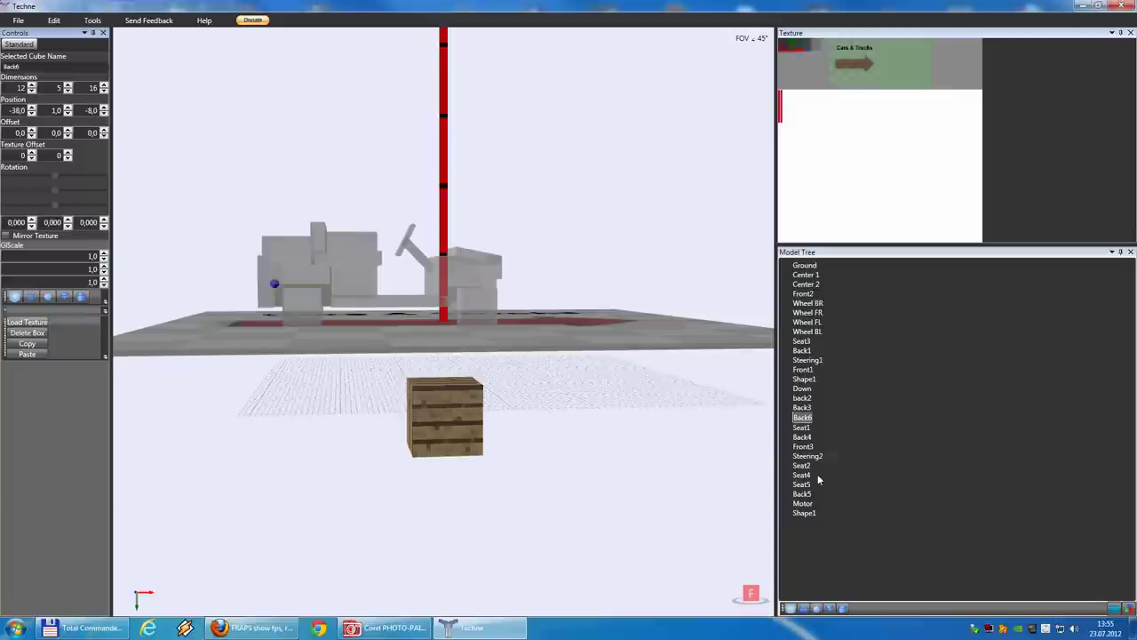
Rename the thin bar between the front wheels as Axis F
click(804, 512)
right_drag(551, 380, 474, 376)
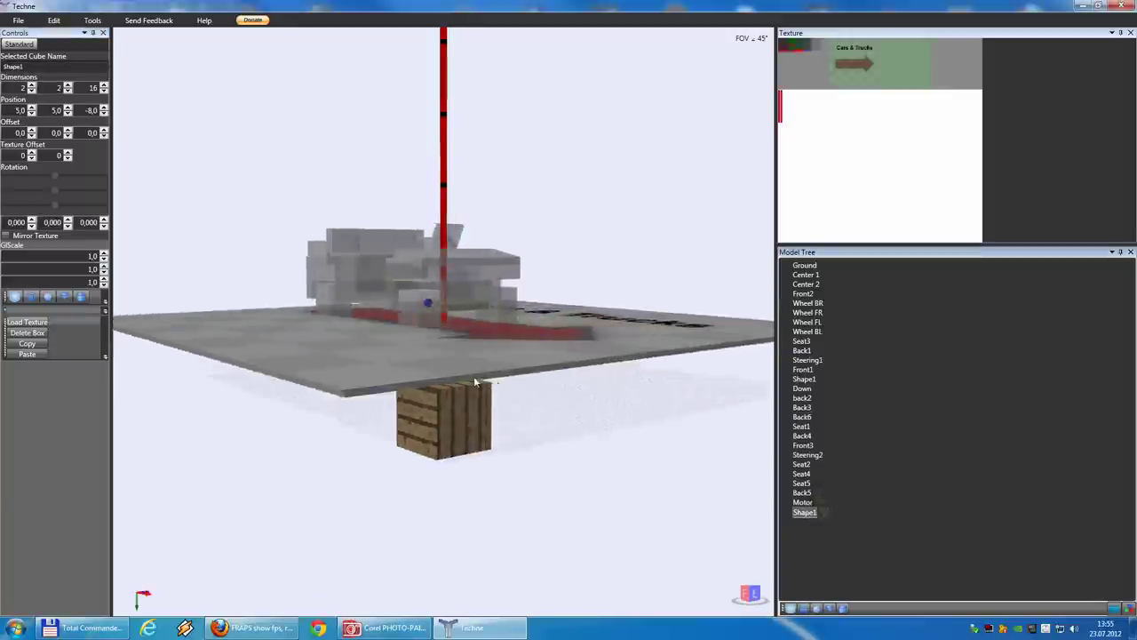
double_click(14, 67)
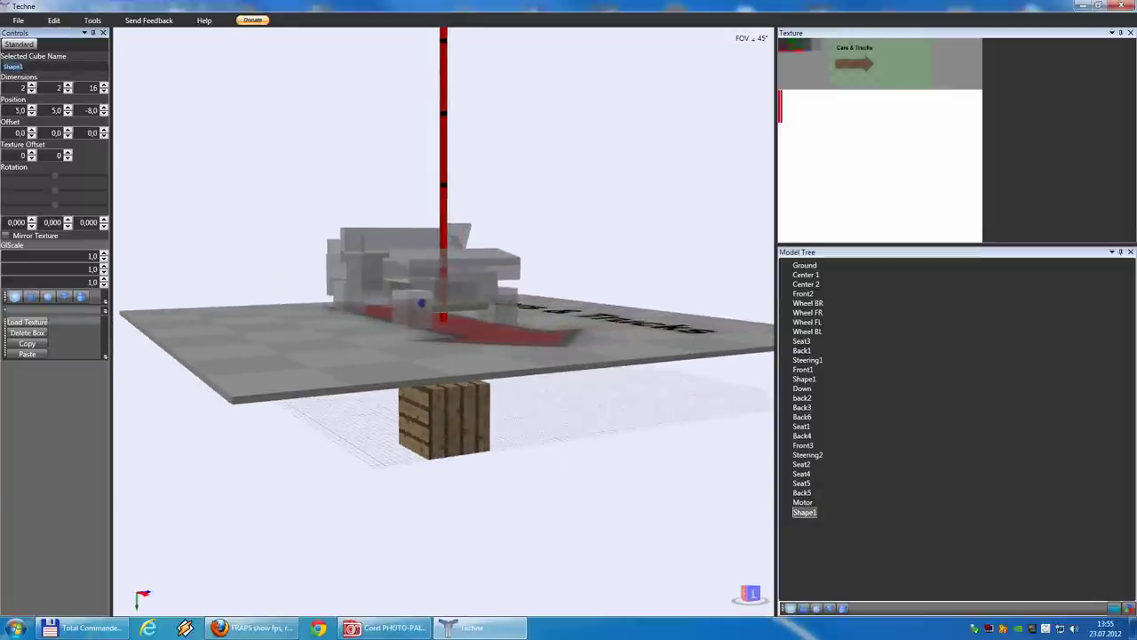
text(Axis F)
Rename the thin bar between the rear wheels as Axis R
right_drag(366, 246, 401, 302)
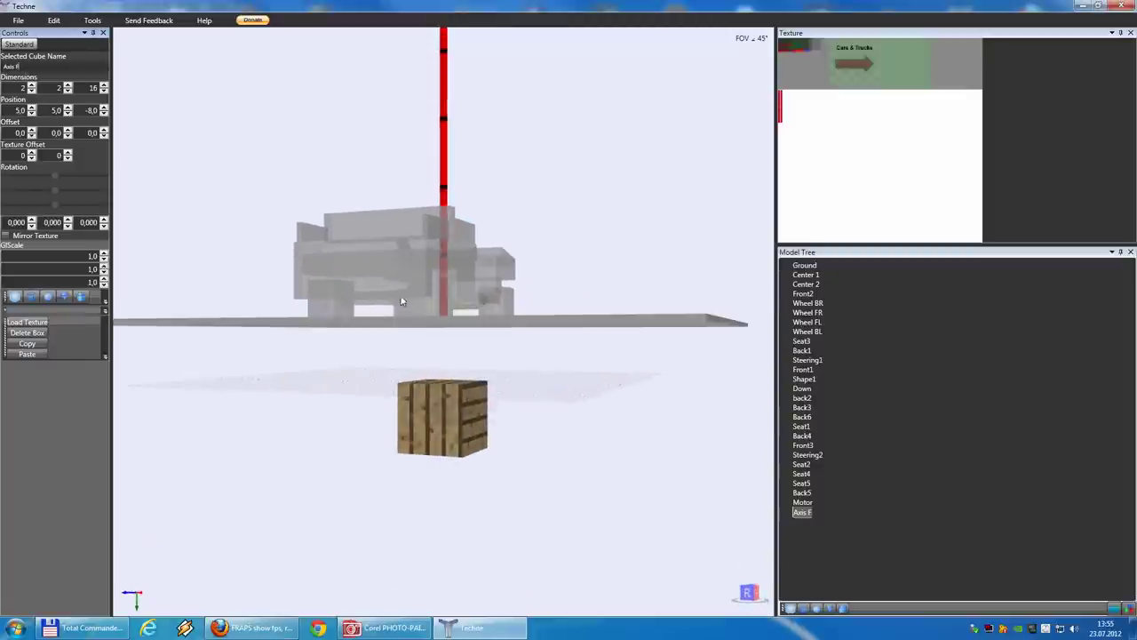
click(385, 304)
text(Ax)
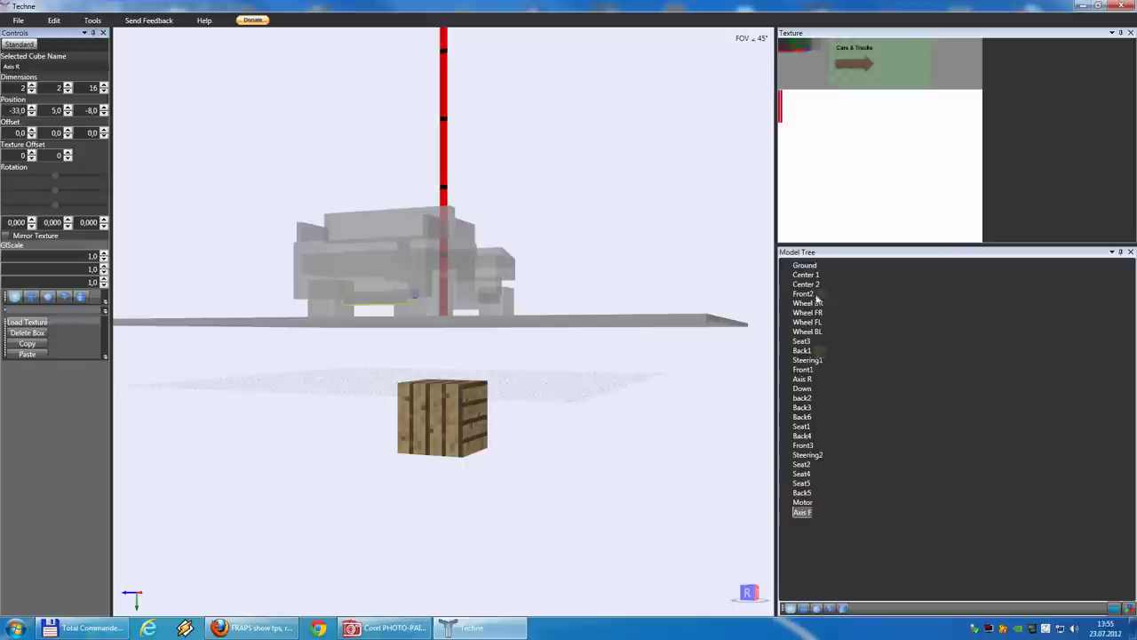
Reorder the model tree so that Front1, Front2, Front3, Seat3, Back1 and Back4 follow Center 2 in that order
drag(805, 370, 804, 295)
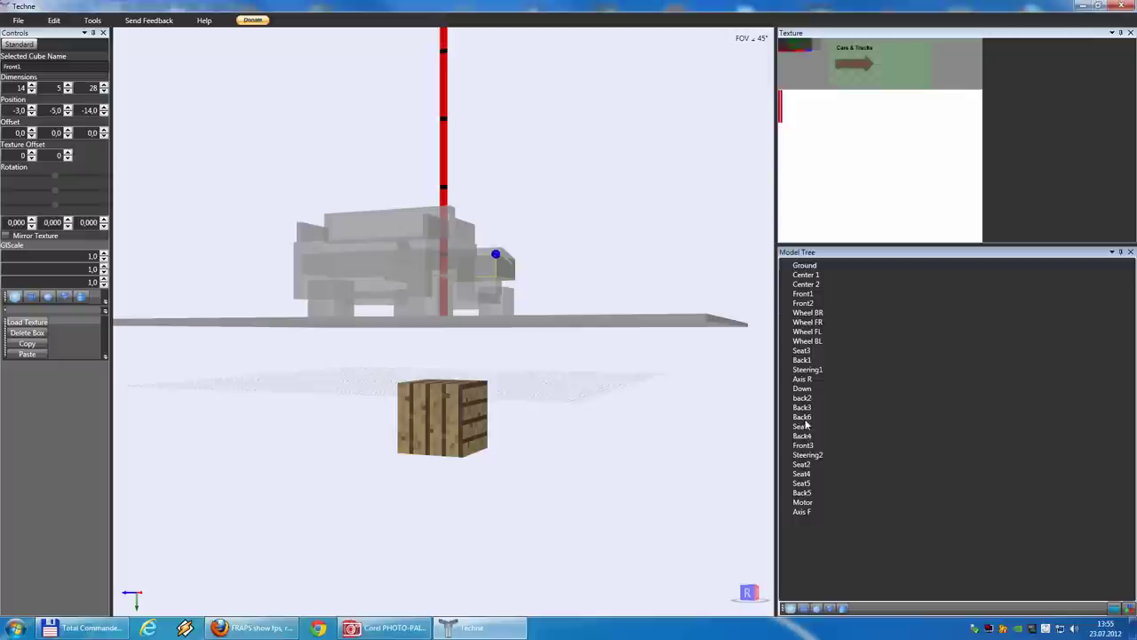
drag(804, 447, 804, 317)
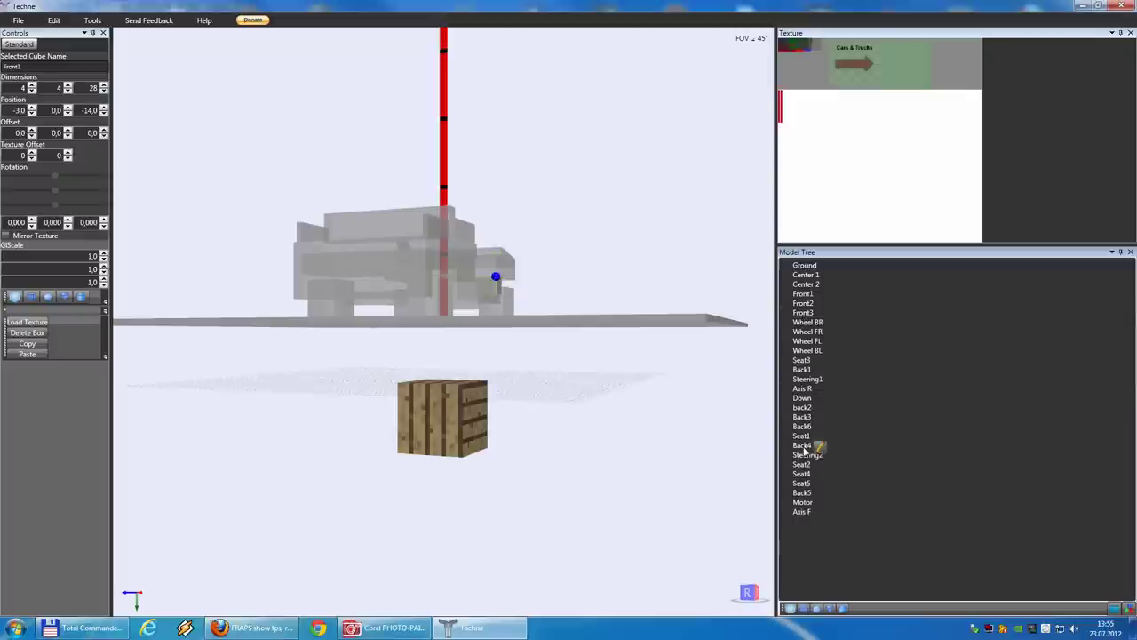
drag(840, 354, 807, 319)
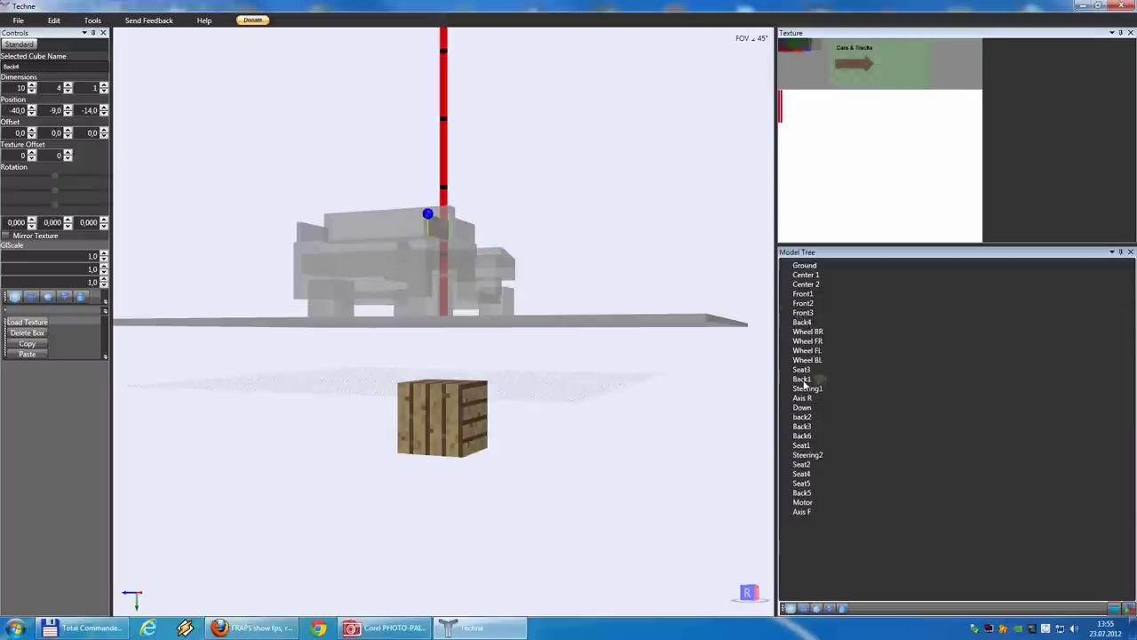
drag(804, 380, 808, 322)
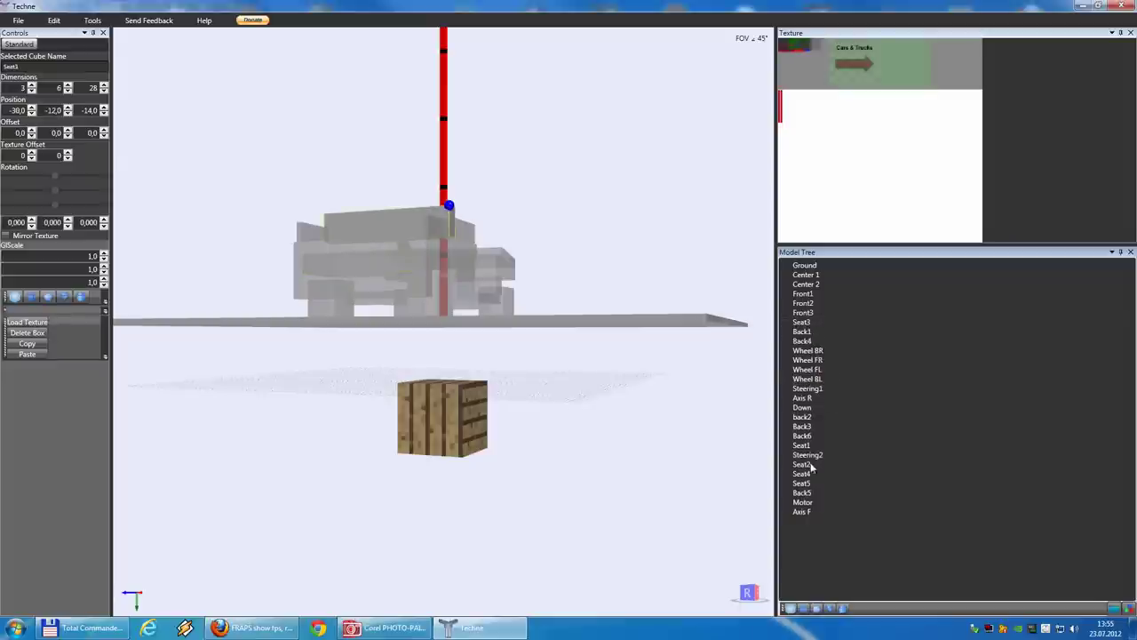
Arrange Seat1 to Seat5 in sequence below Front3 in the model tree, and place Back6 directly after Back4
drag(803, 464, 808, 322)
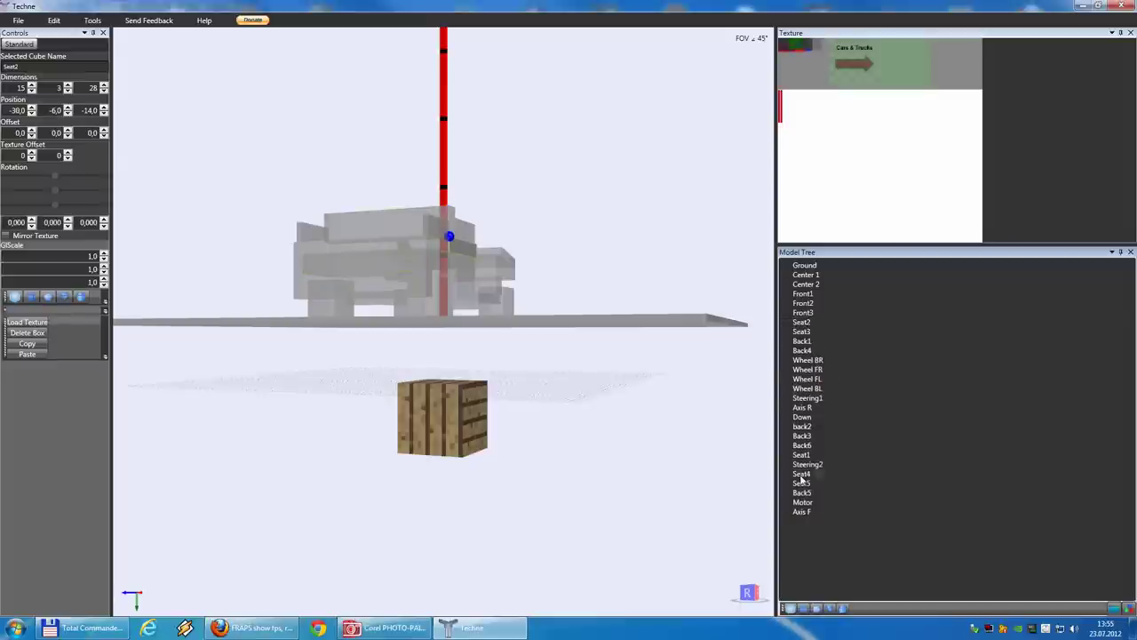
drag(803, 474, 805, 347)
drag(803, 476, 808, 391)
Move Axis F and Axis R below Back6 in the model tree, and Motor directly below Front3
drag(804, 446, 808, 398)
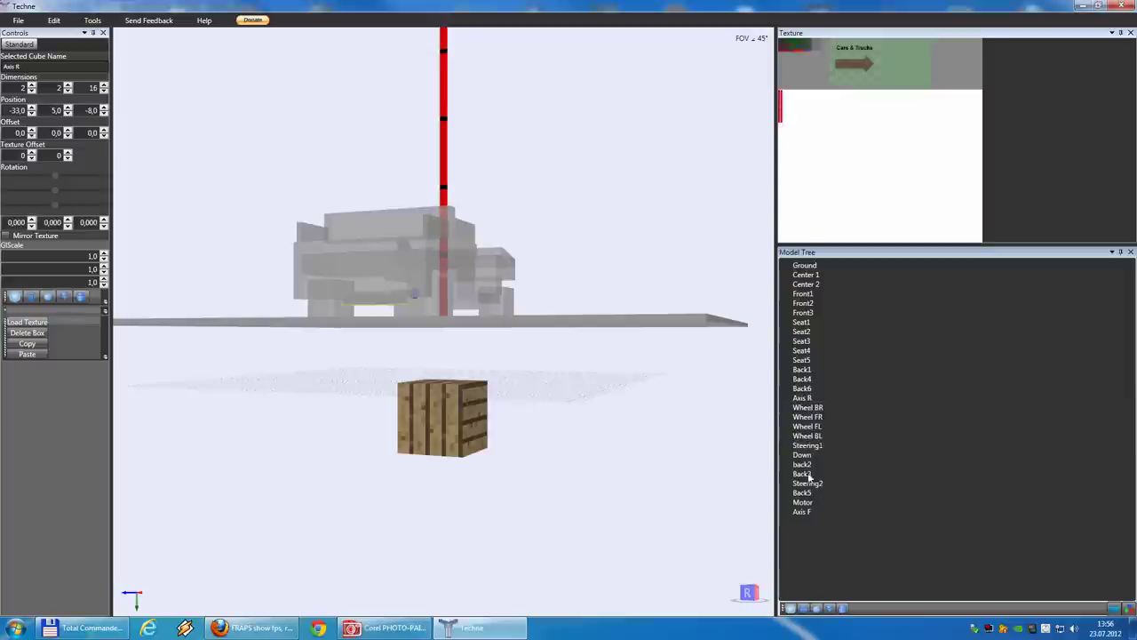
drag(806, 513, 808, 399)
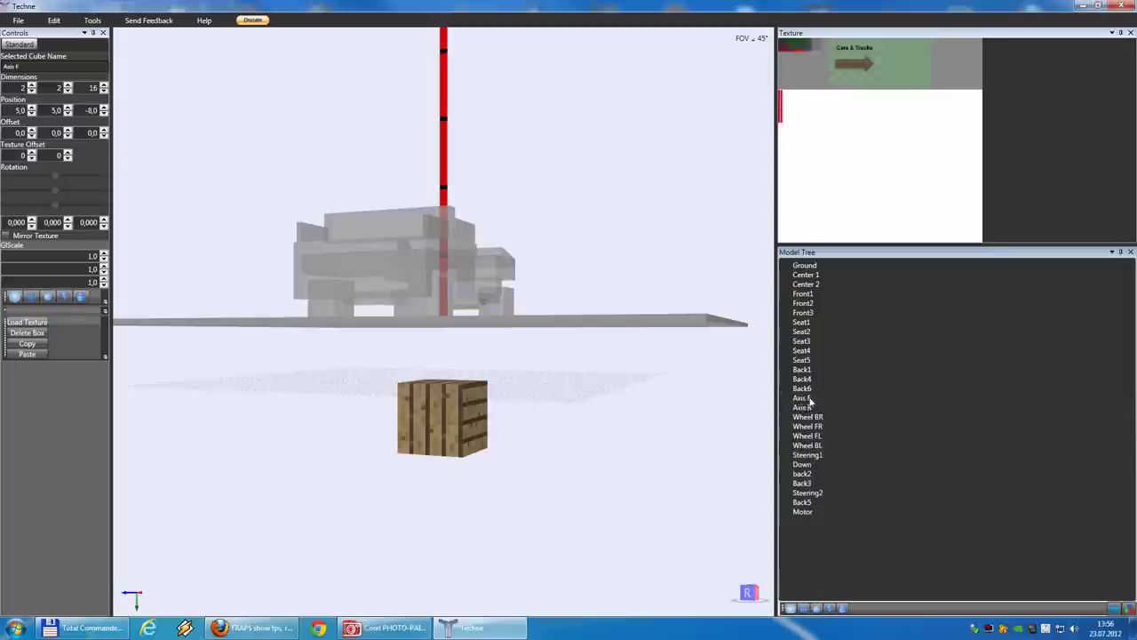
drag(802, 511, 804, 320)
Move back2, Back3 and Back5 into numerical sequence among the other Back cubes in the model tree
drag(804, 484, 809, 391)
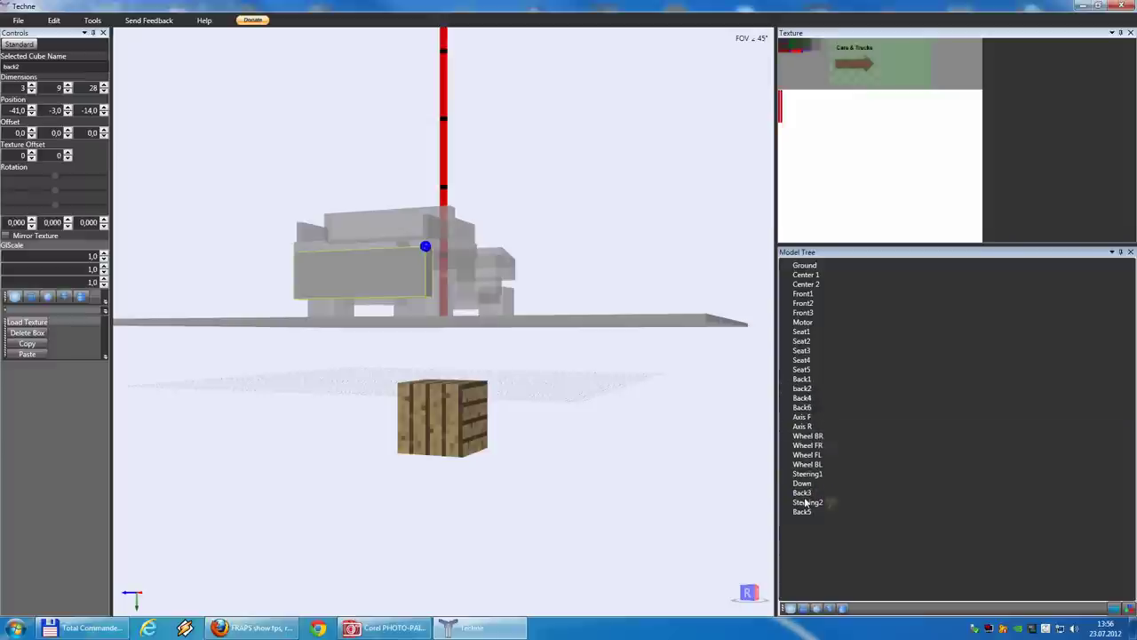
drag(804, 493, 808, 394)
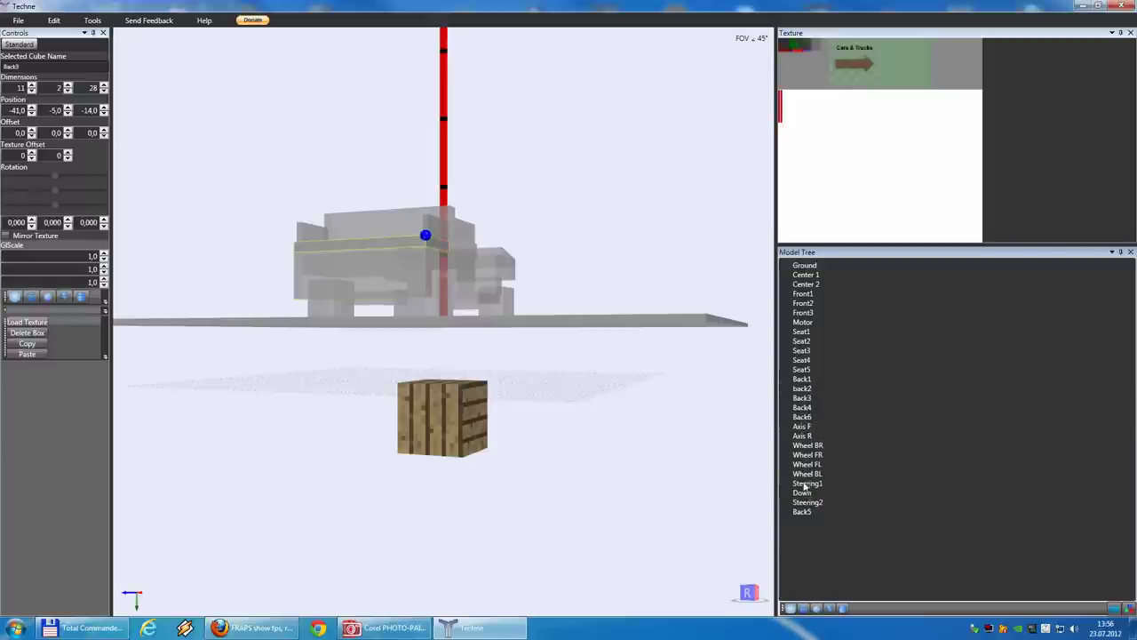
drag(803, 513, 805, 422)
Move Down, Steering1 and Steering2 directly below Motor in the model tree, in that order
drag(804, 503, 811, 327)
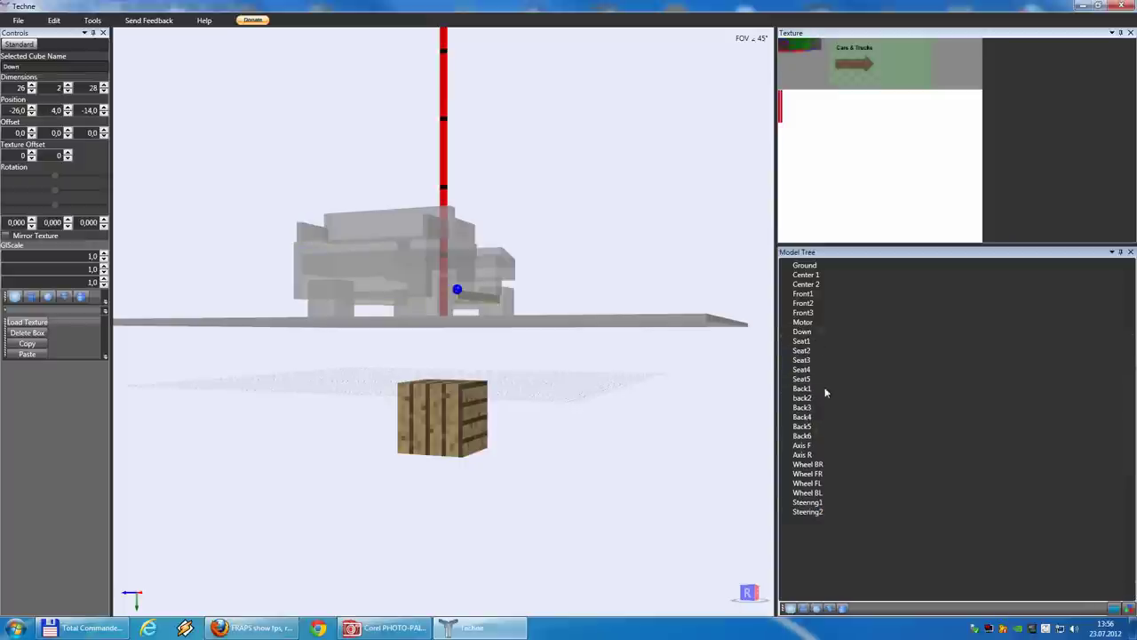
drag(808, 505, 810, 337)
drag(808, 513, 812, 351)
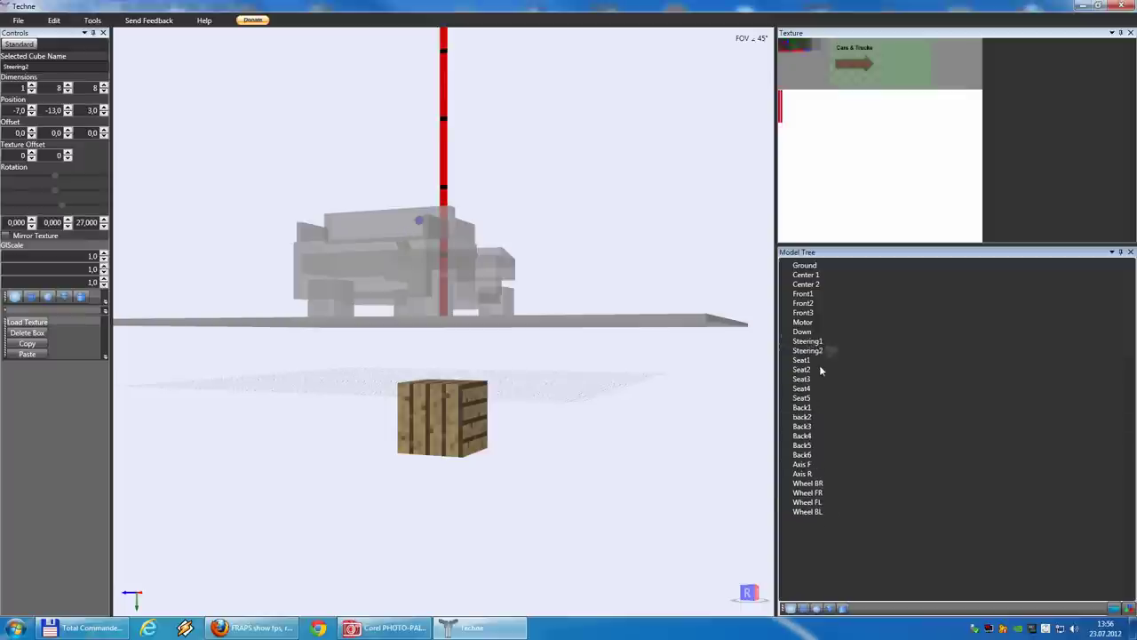
Reorder the wheels at the end of the model tree as Wheel FL, Wheel FR, Wheel BL and Wheel BR
mouse_move(805, 513)
mouse_move(806, 504)
mouse_down()
mouse_move(803, 485)
mouse_move(808, 500)
mouse_up()
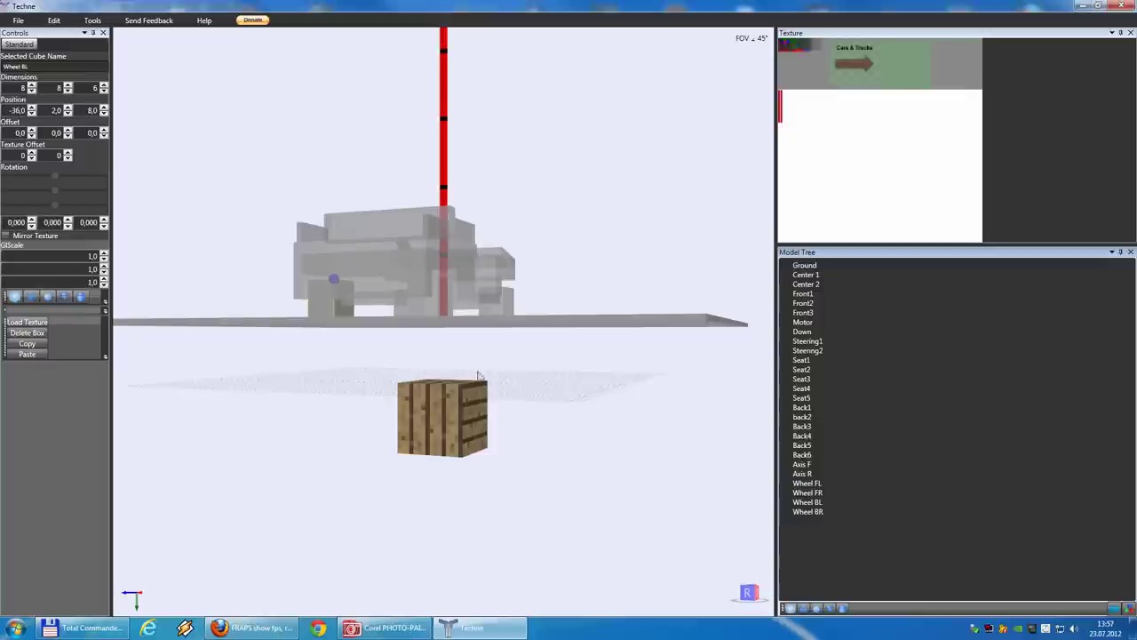
Set the vertical texture offset of the Wheel FL cube to 500
right_drag(485, 387, 528, 392)
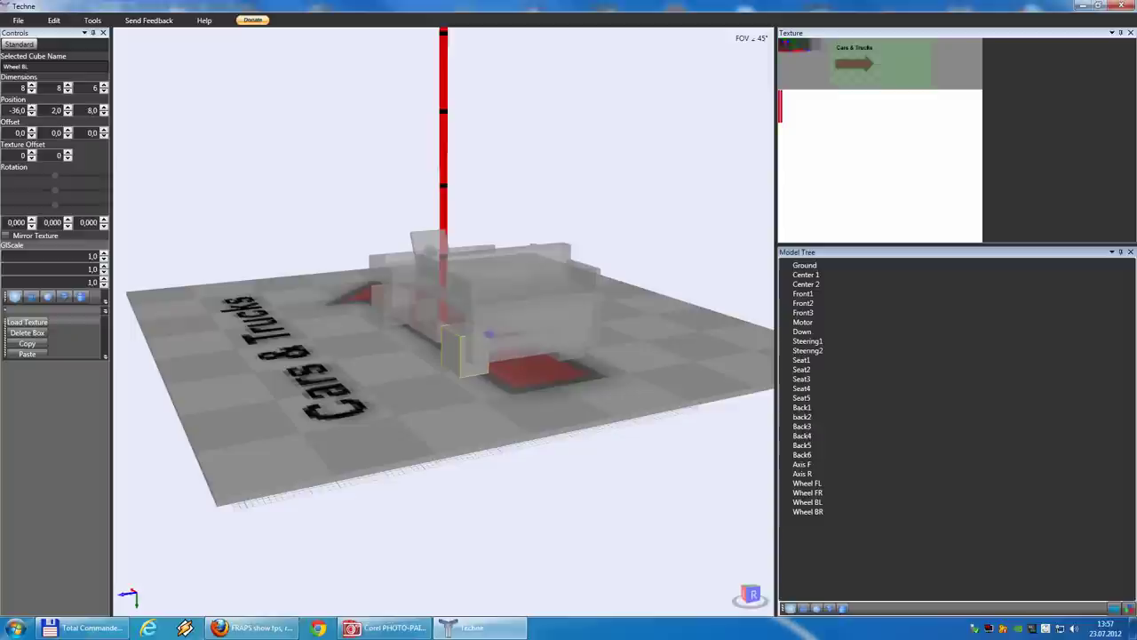
click(809, 484)
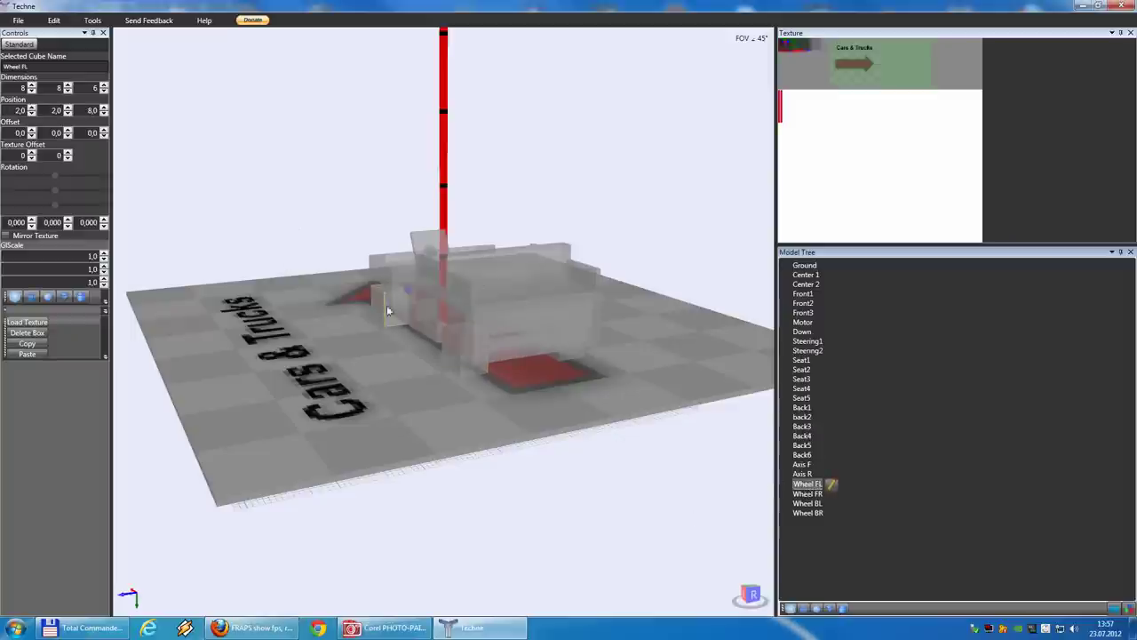
click(67, 155)
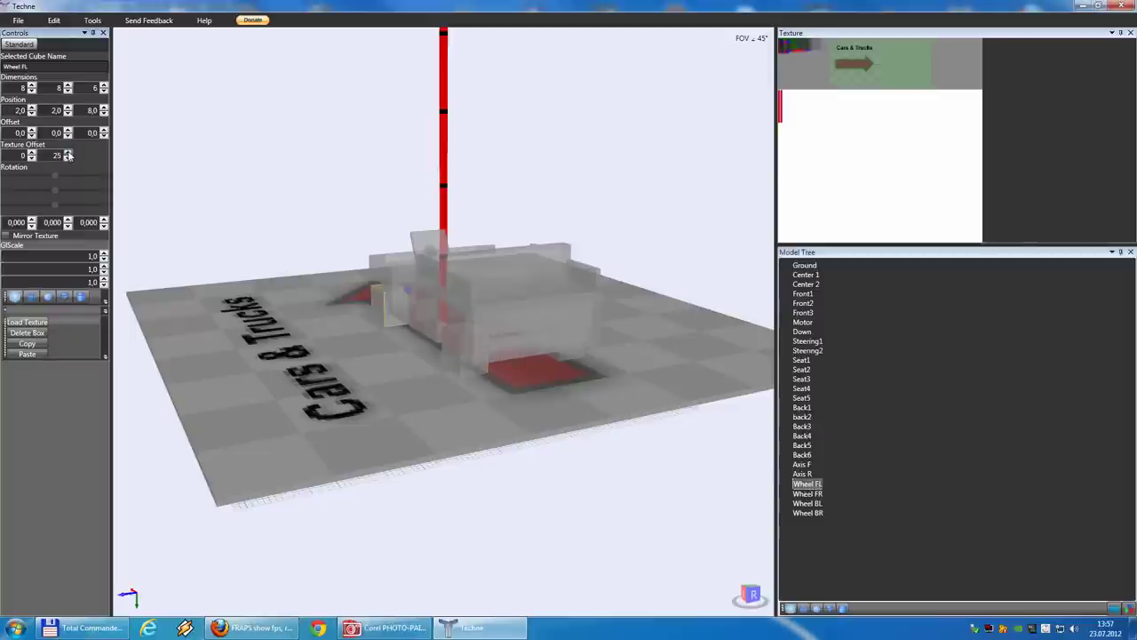
click(67, 153)
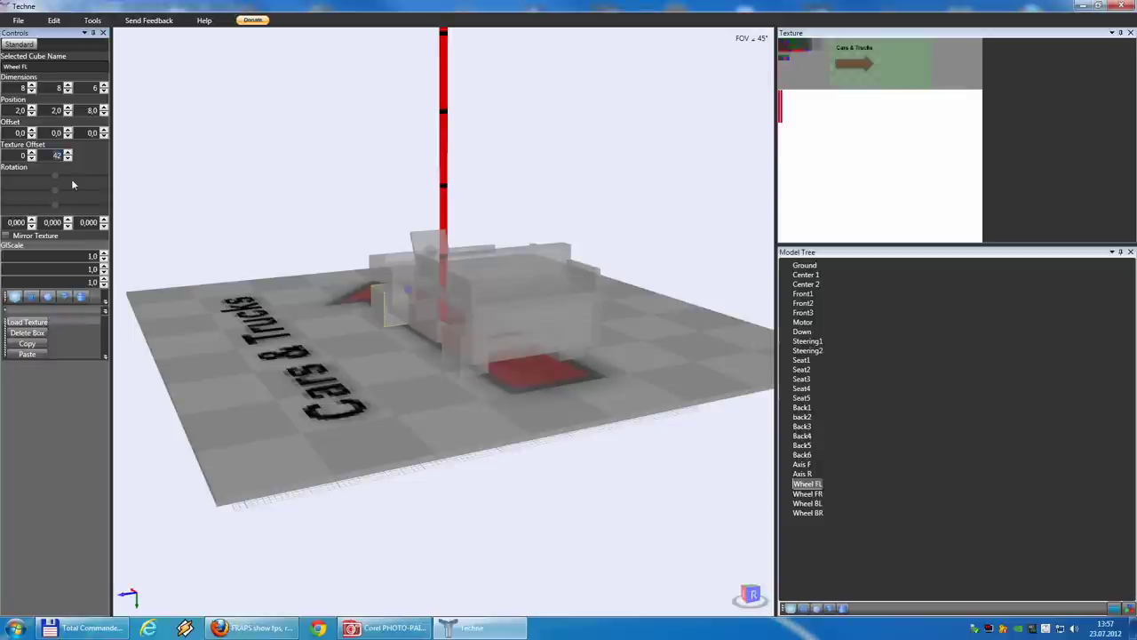
text(00)
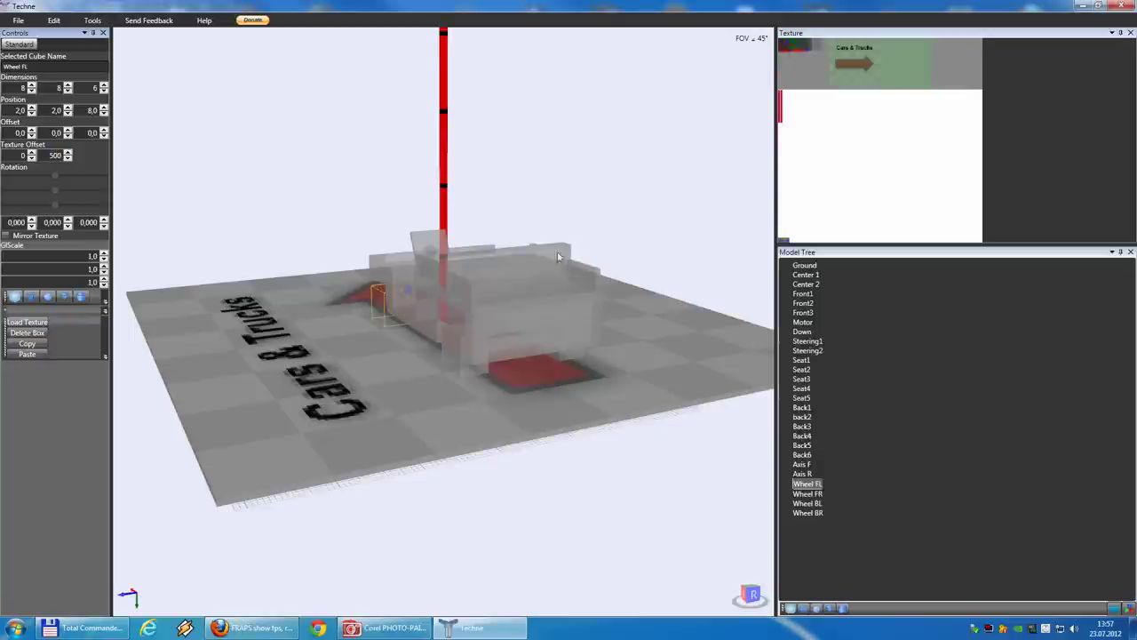
Enlarge the texture view in height and width, and reduce Wheel FL's vertical texture offset to 498
drag(916, 246, 924, 435)
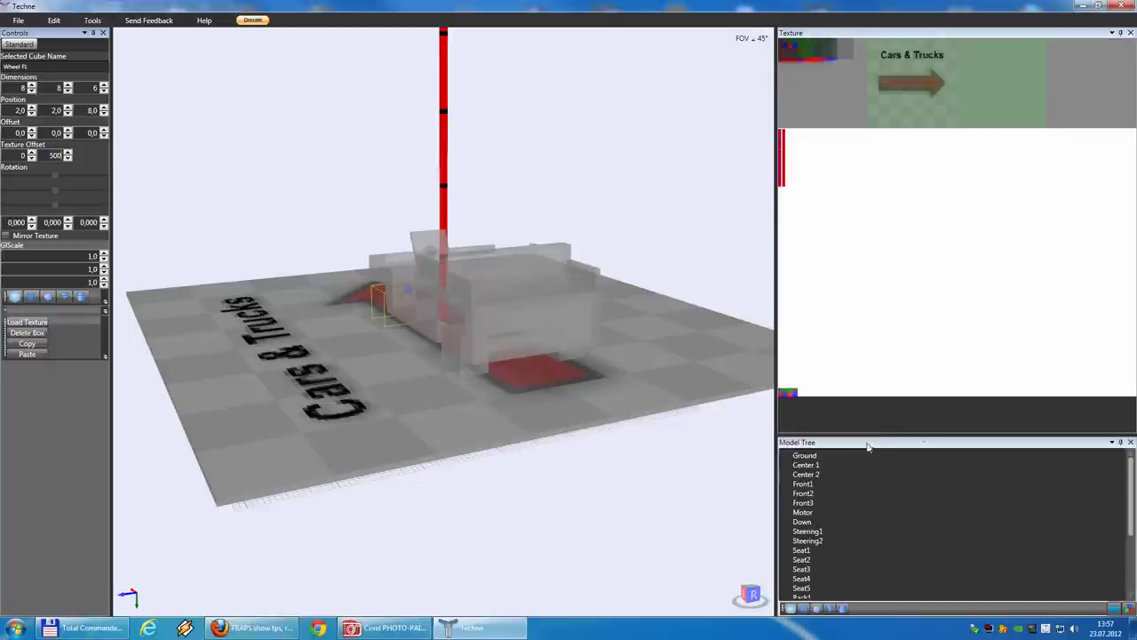
drag(774, 427, 656, 427)
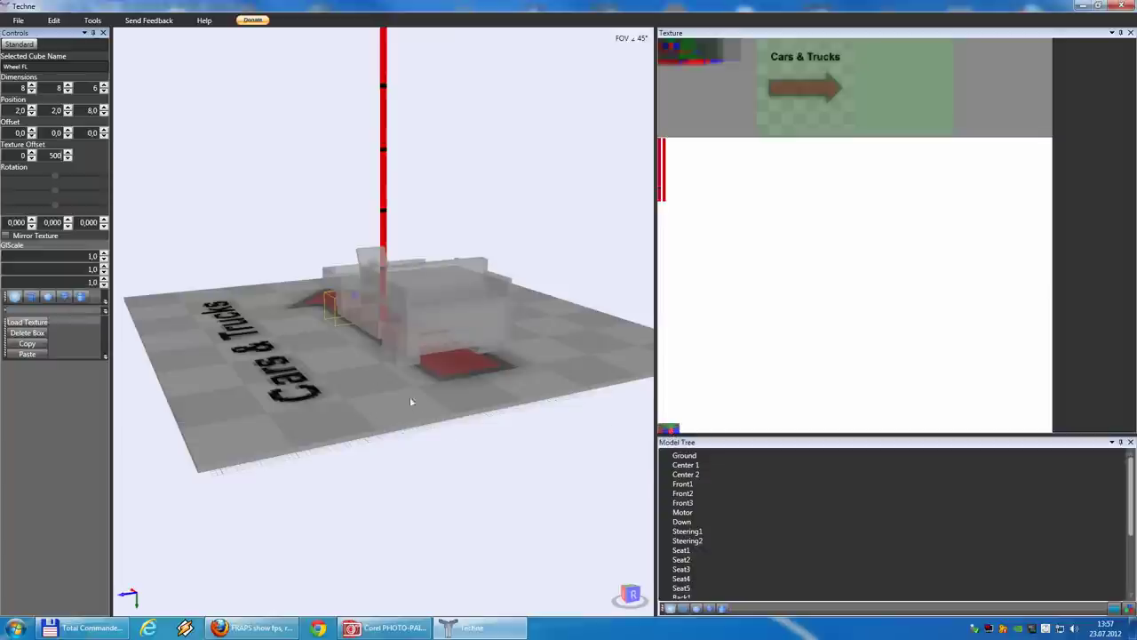
click(66, 158)
click(67, 158)
Set the vertical texture offset of Wheel FR, Wheel BL and Wheel BR to 498, matching Wheel FL
right_drag(311, 322, 396, 318)
scroll(340, 326, up, 5)
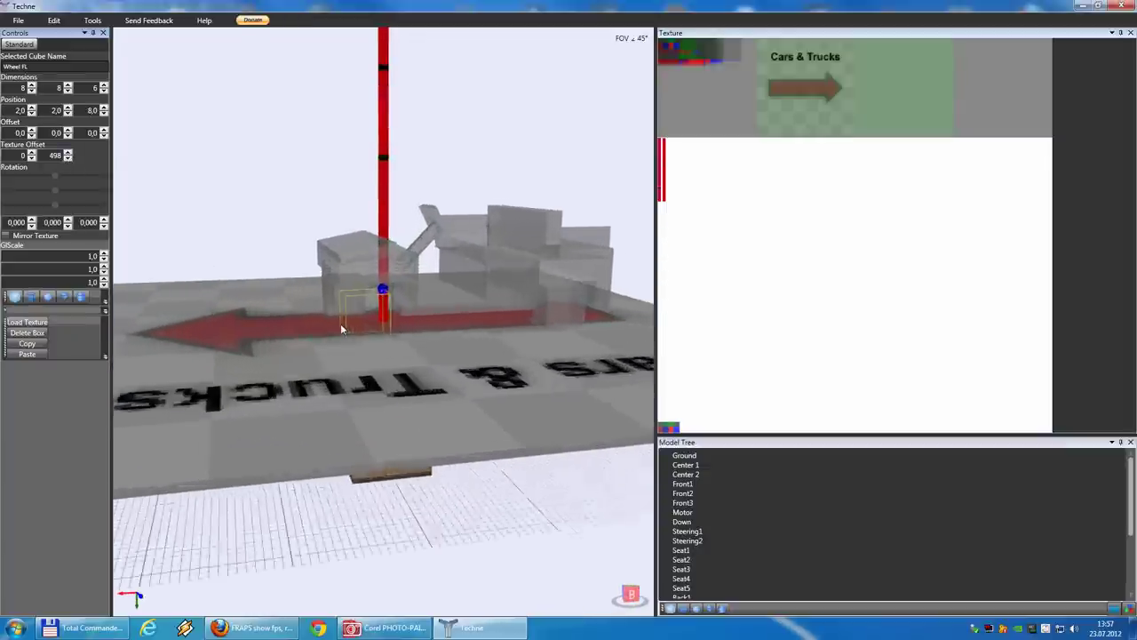
click(212, 144)
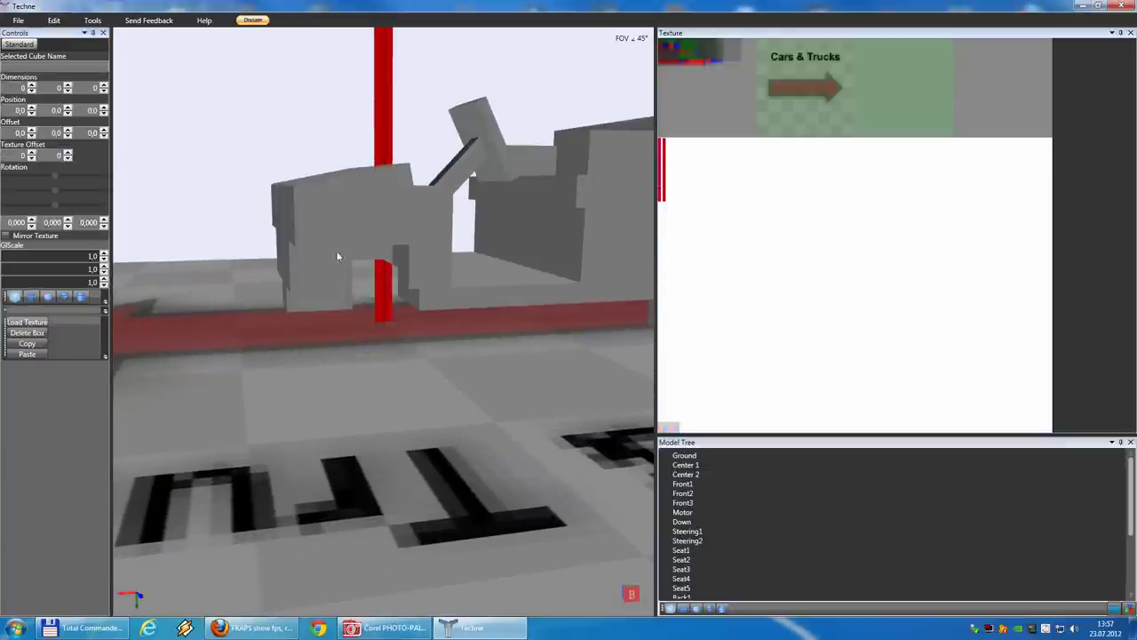
right_drag(334, 302, 301, 315)
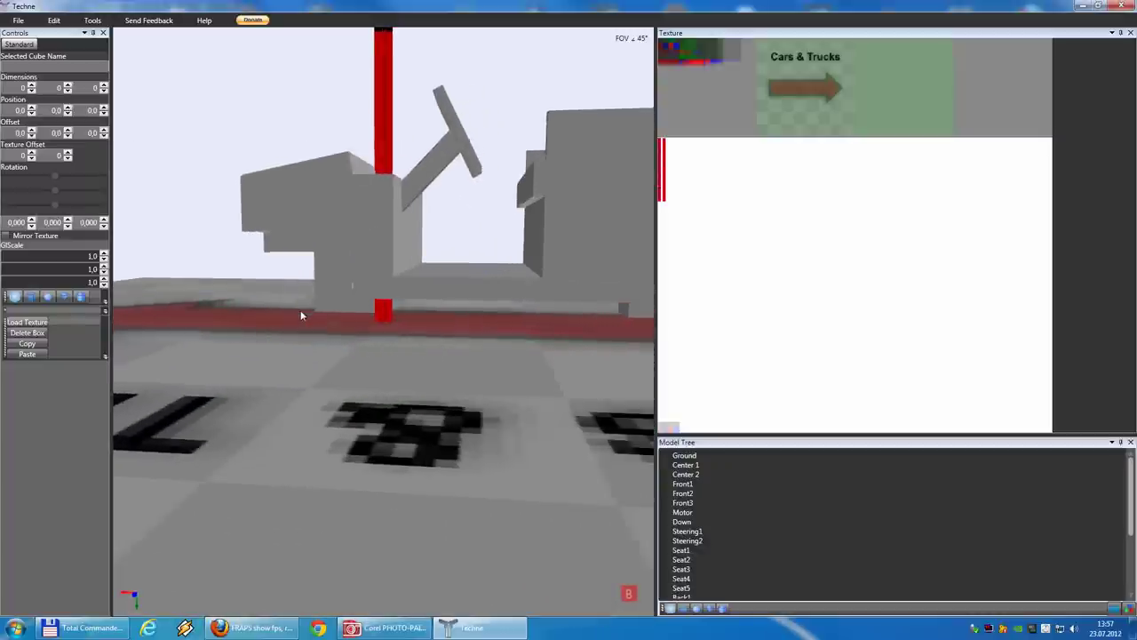
drag(301, 316, 439, 319)
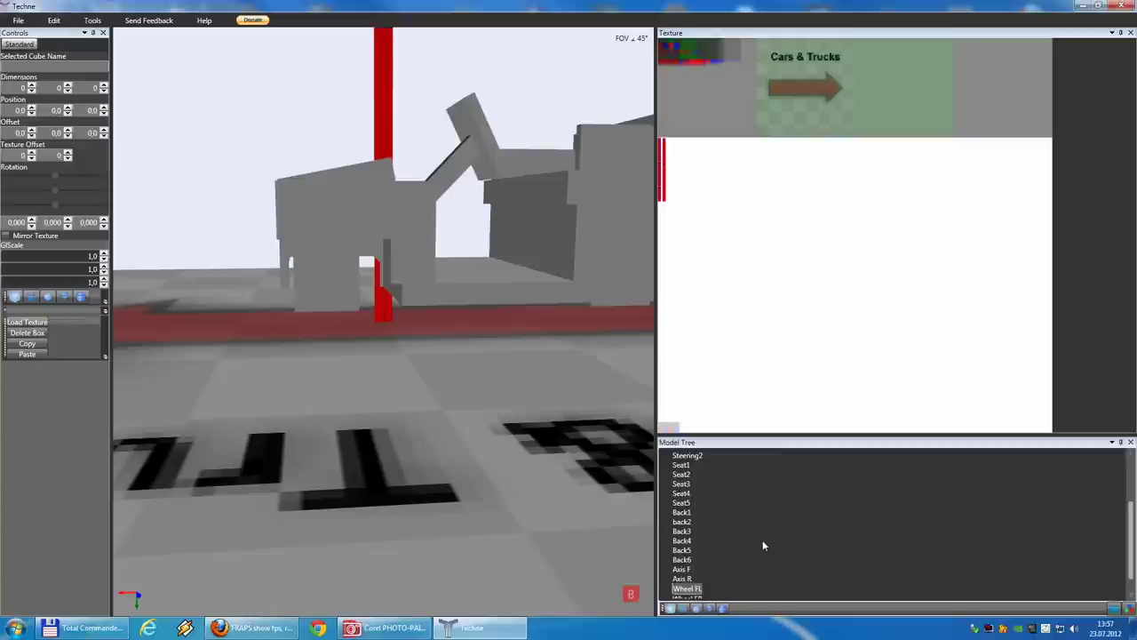
scroll(765, 539, down, 4)
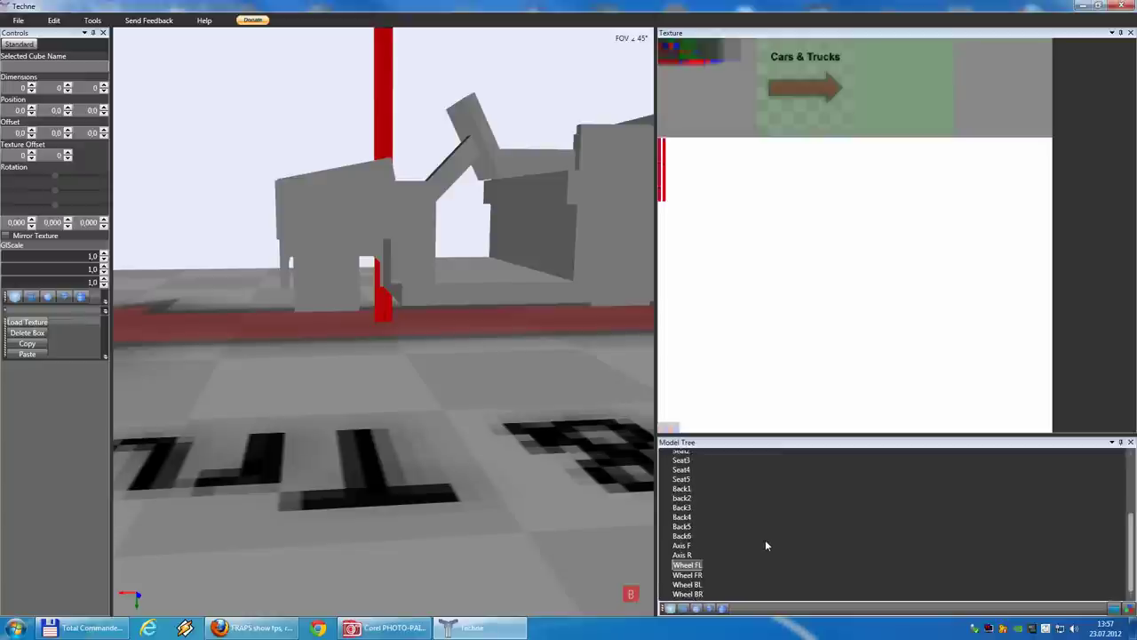
click(686, 576)
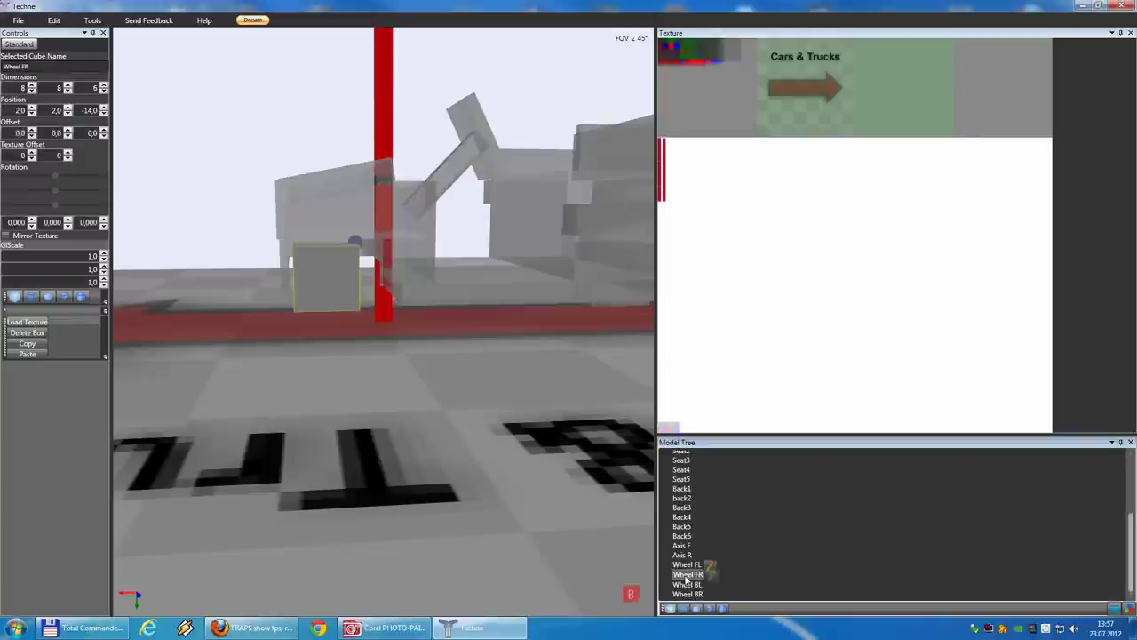
click(685, 565)
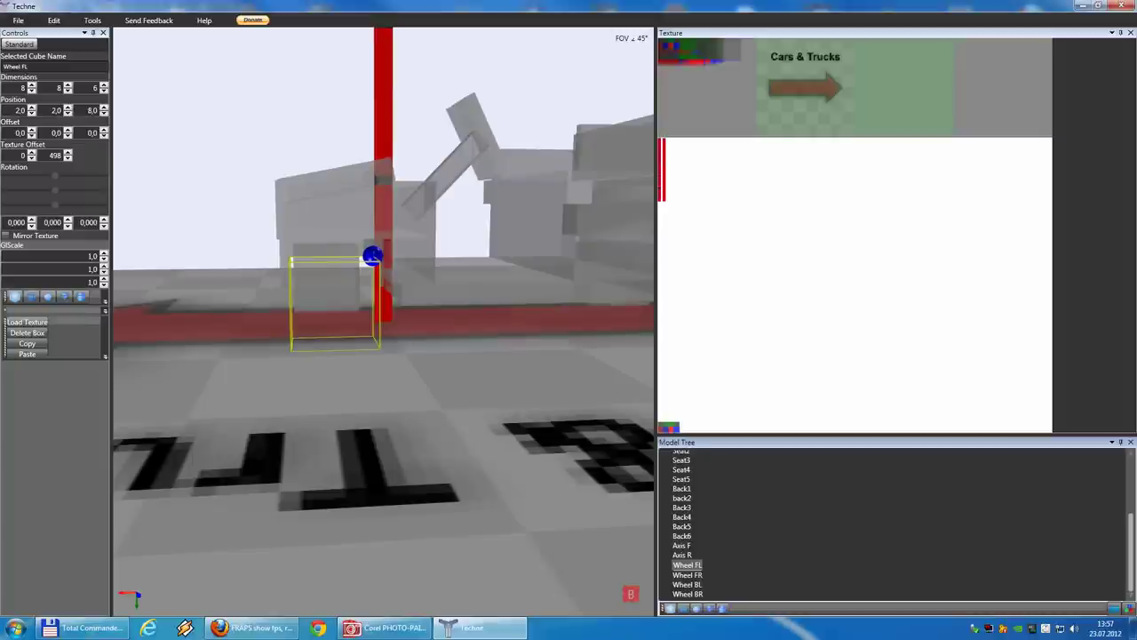
click(689, 575)
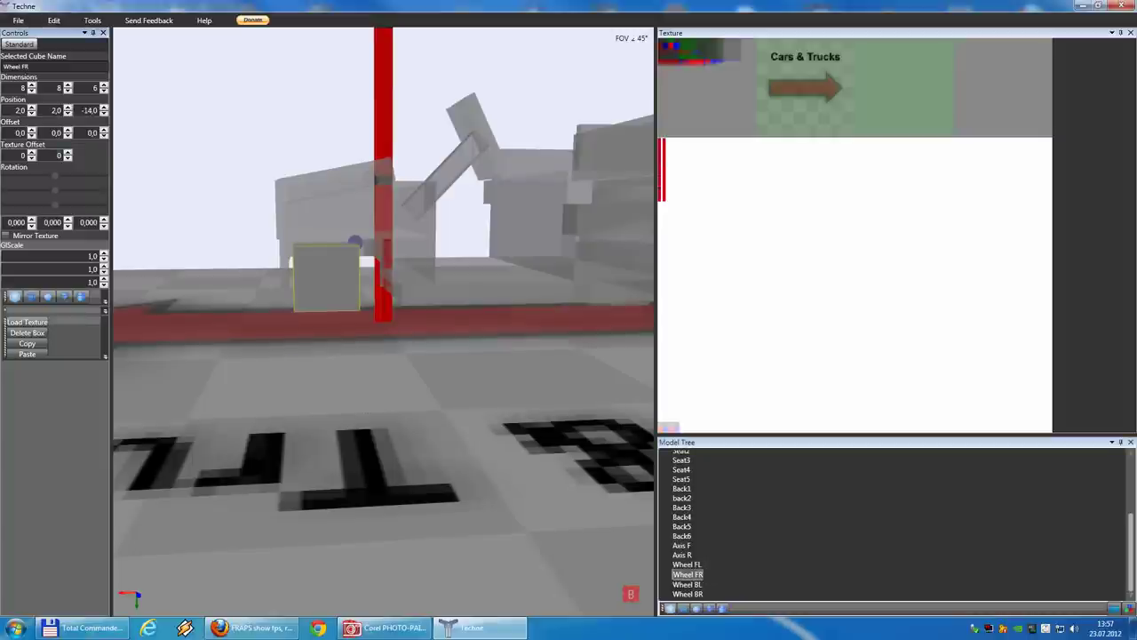
click(60, 155)
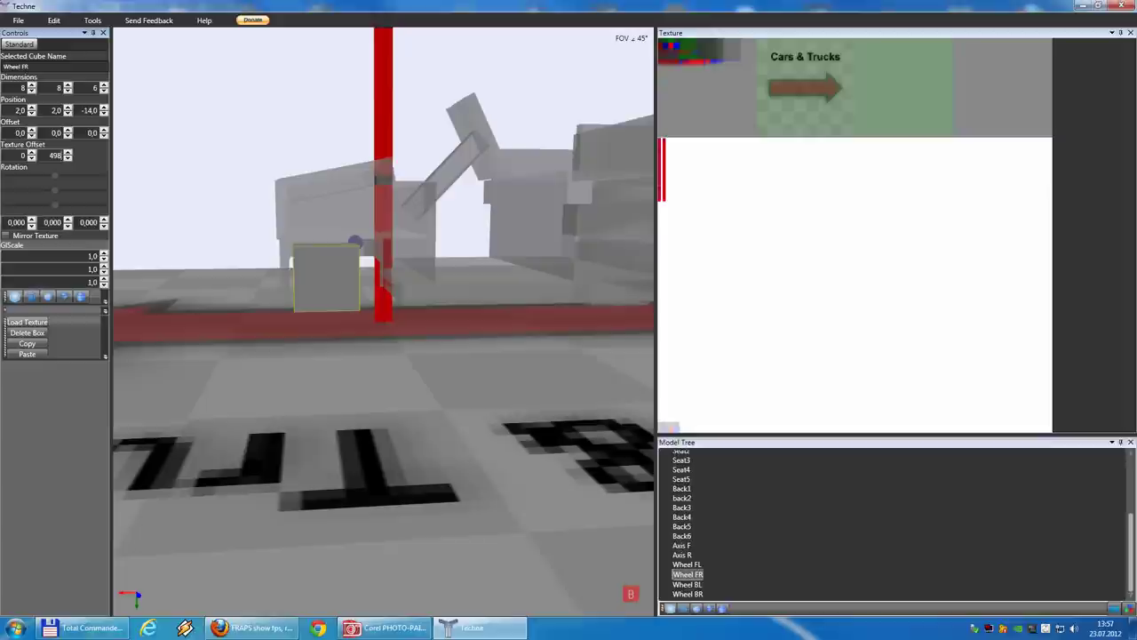
click(689, 584)
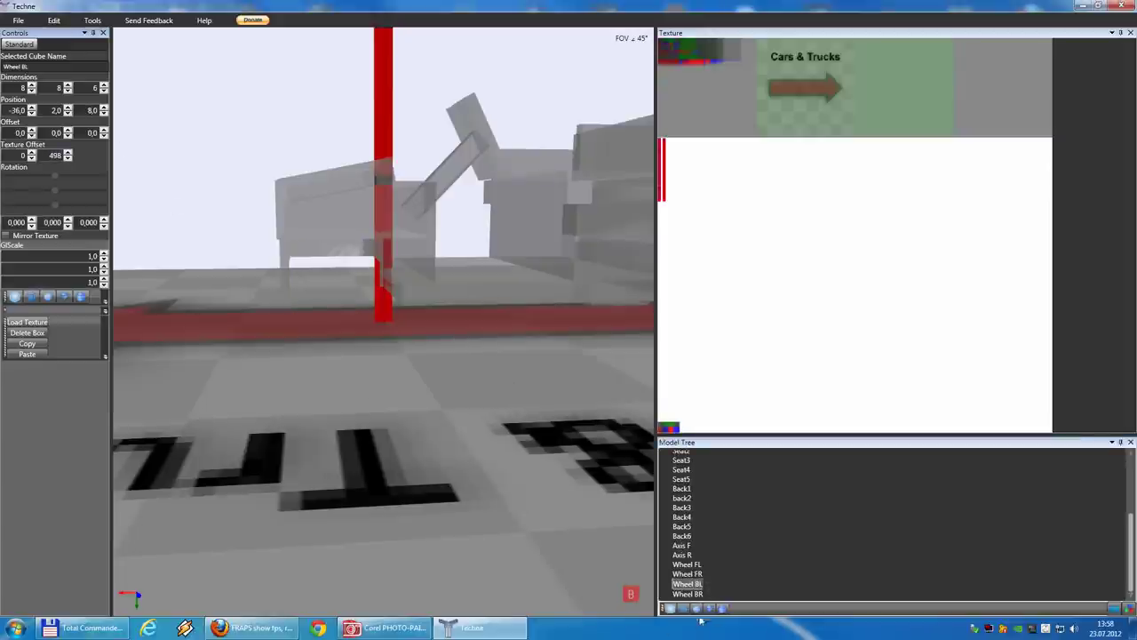
click(691, 594)
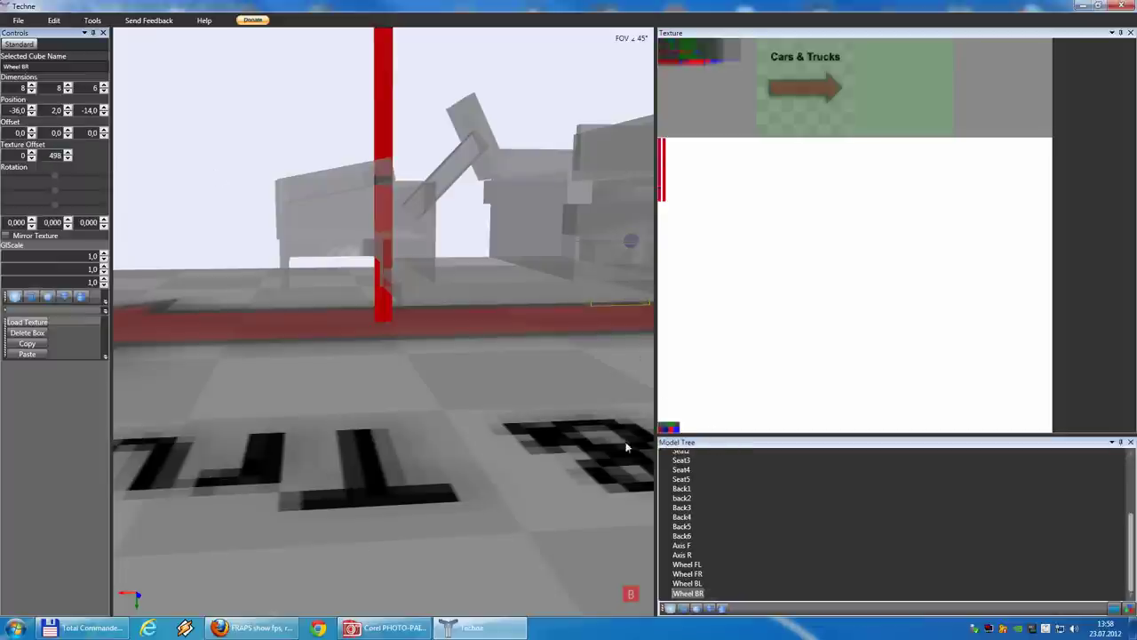
Set the vertical texture offset of the Front1 cube to 480 and reduce it to 460
drag(1130, 545, 1129, 483)
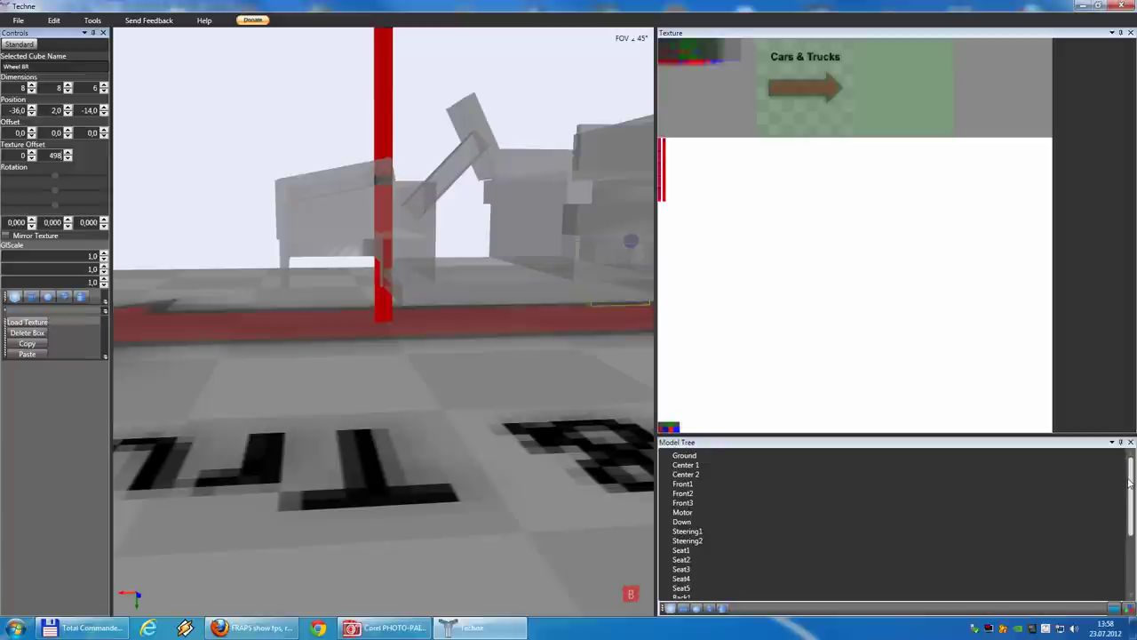
click(688, 485)
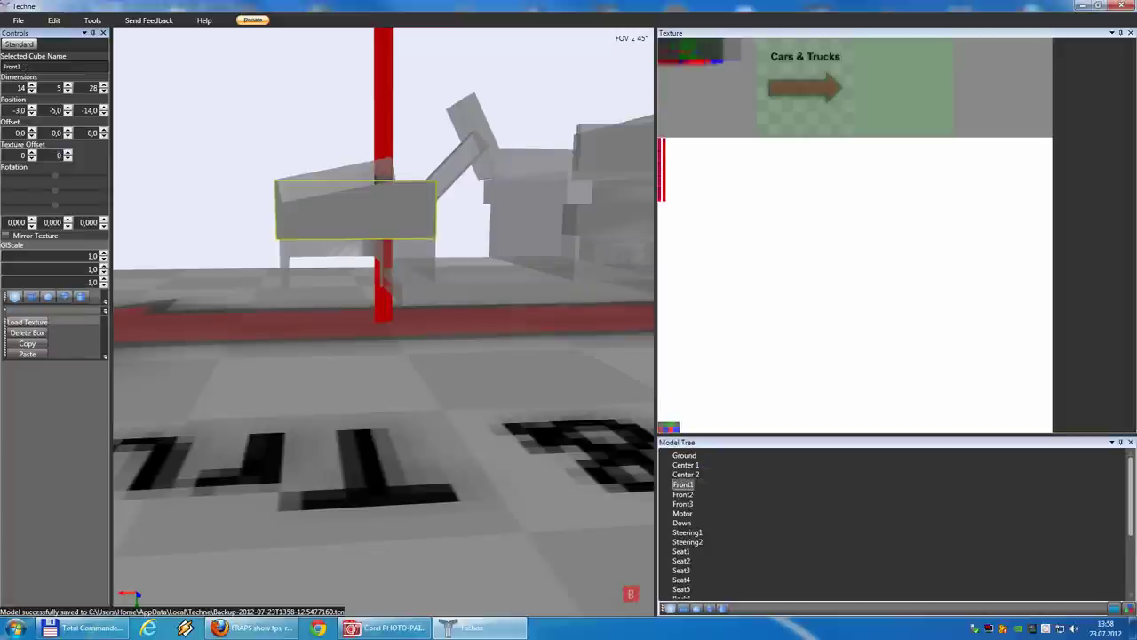
text(480)
key(Return)
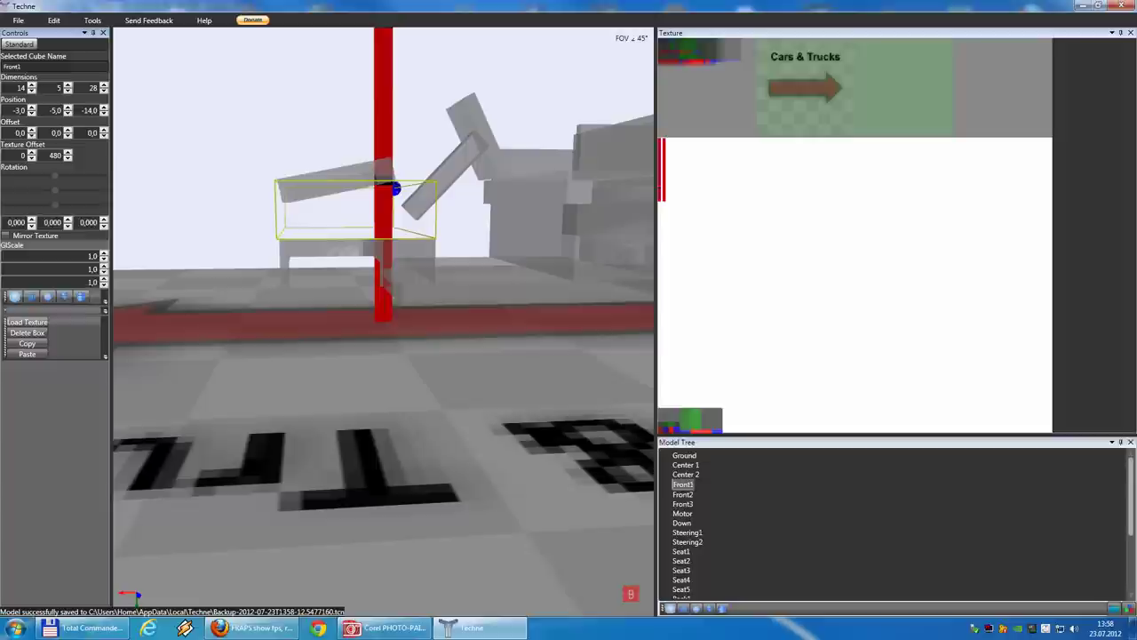
click(67, 159)
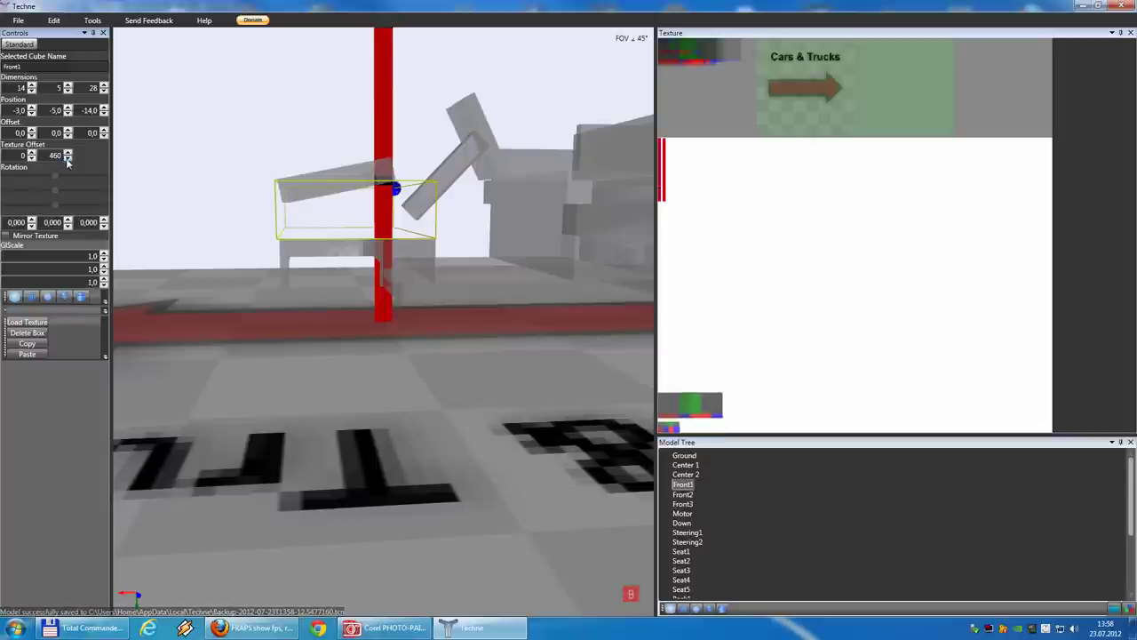
Set Front2's texture offset to 100 horizontally and 460 vertically
click(684, 494)
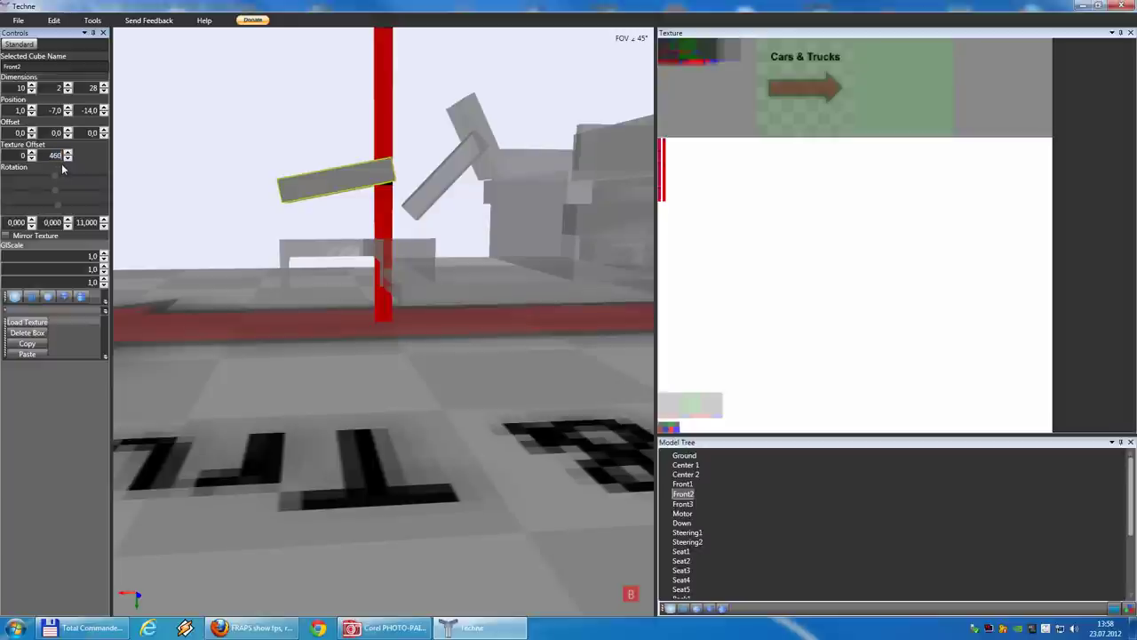
key(Return)
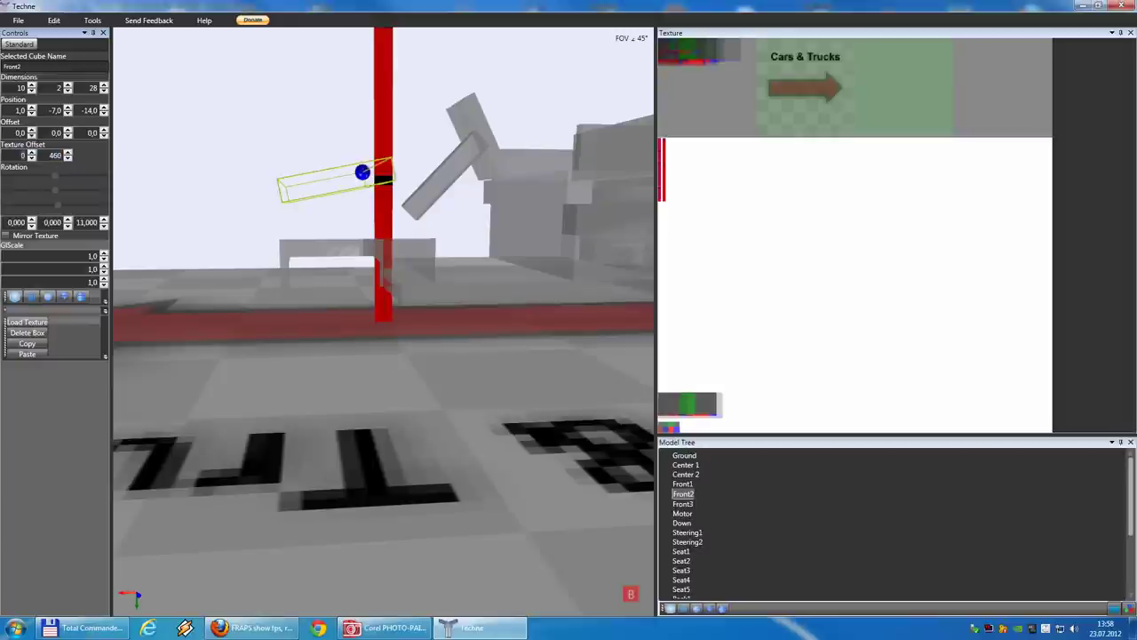
key(Return)
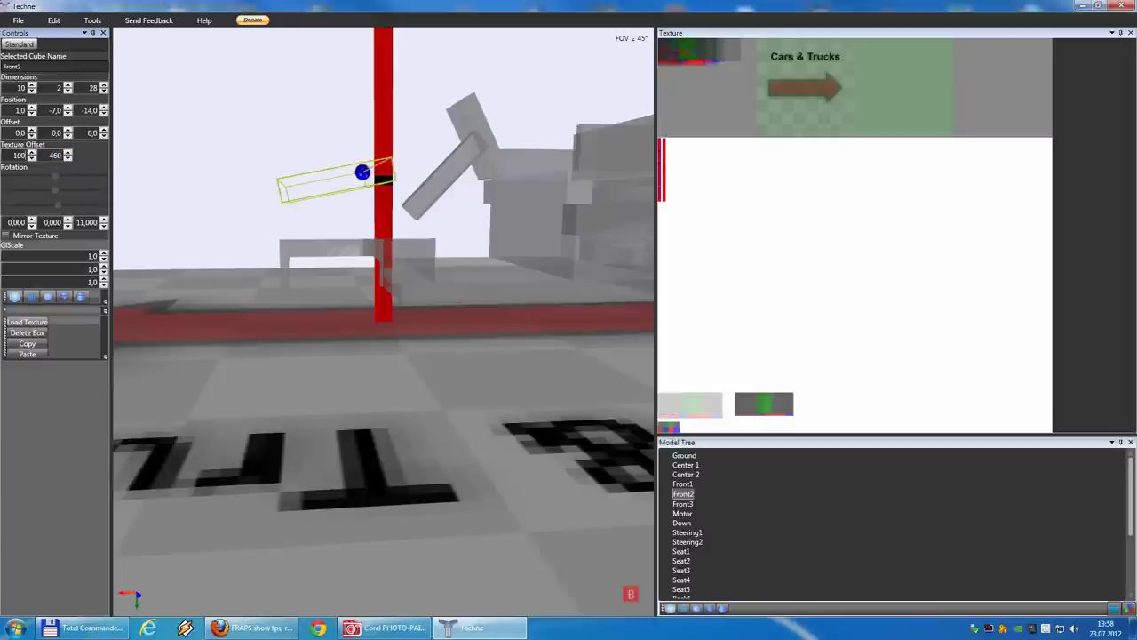
Set Front3's texture offset to 150 horizontally and 460 vertically
click(683, 504)
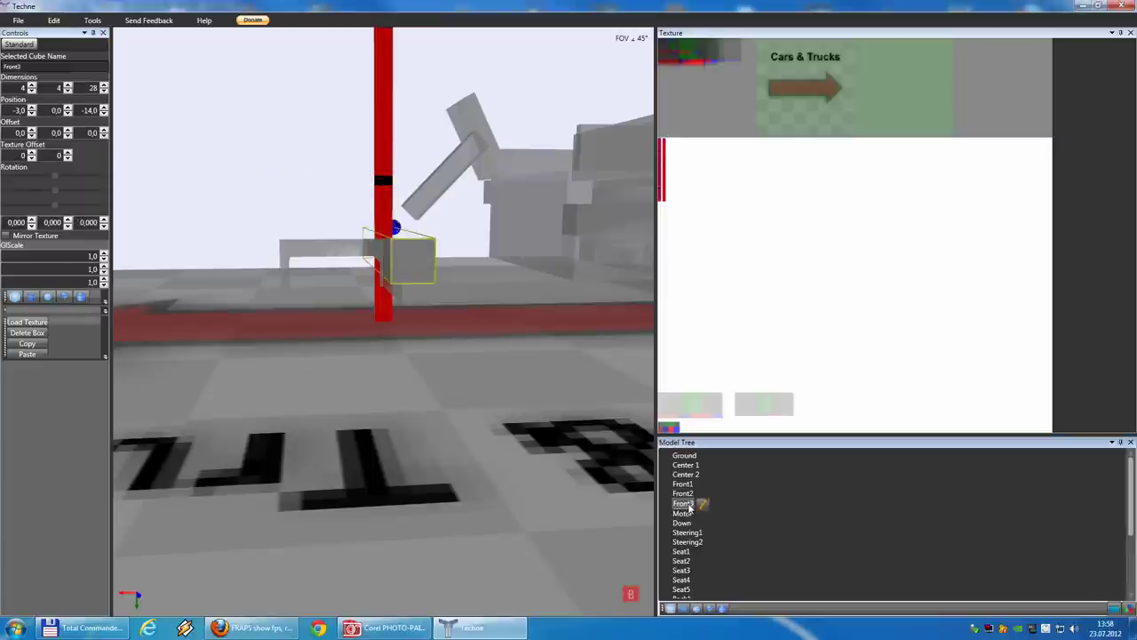
mouse_move(310, 173)
right_down()
mouse_move(342, 172)
mouse_move(322, 172)
right_up()
drag(322, 176, 296, 177)
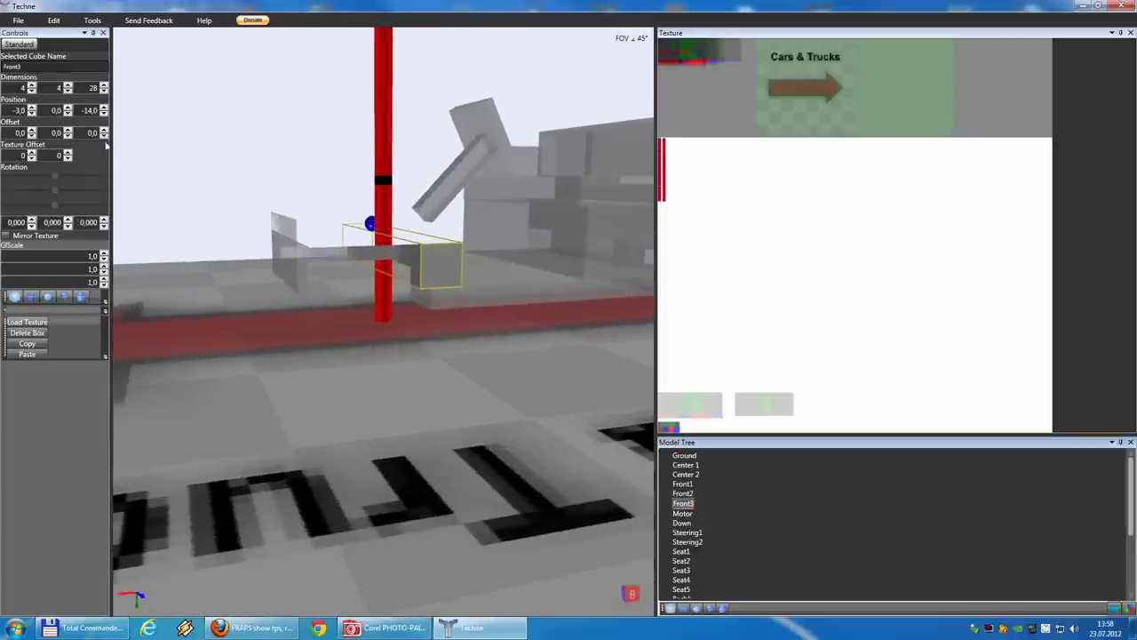
text(460)
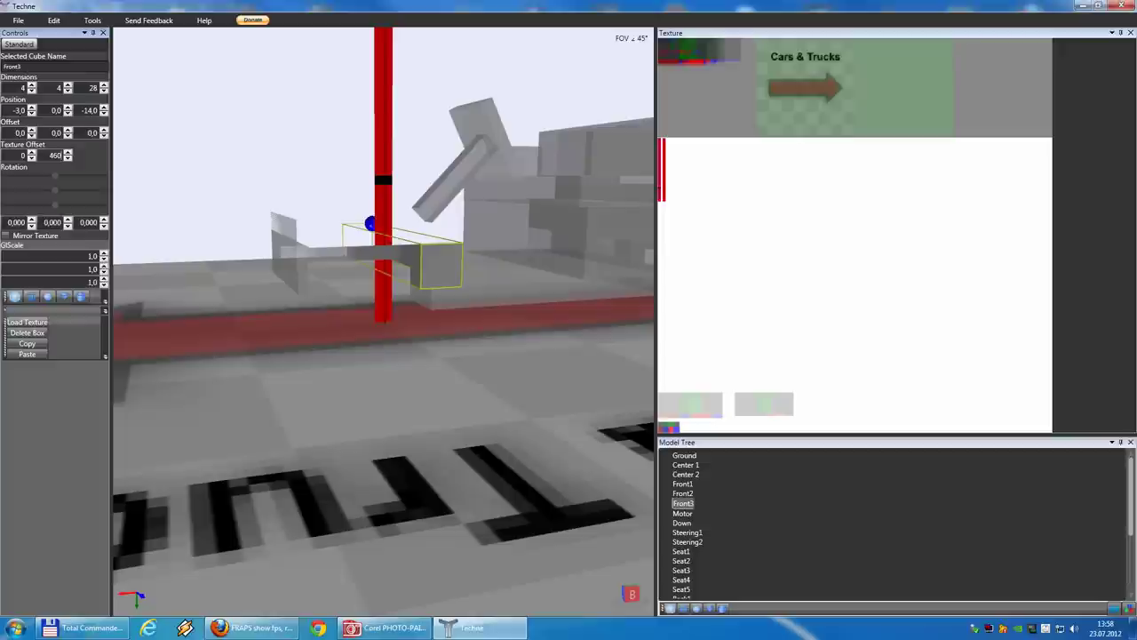
key(Return)
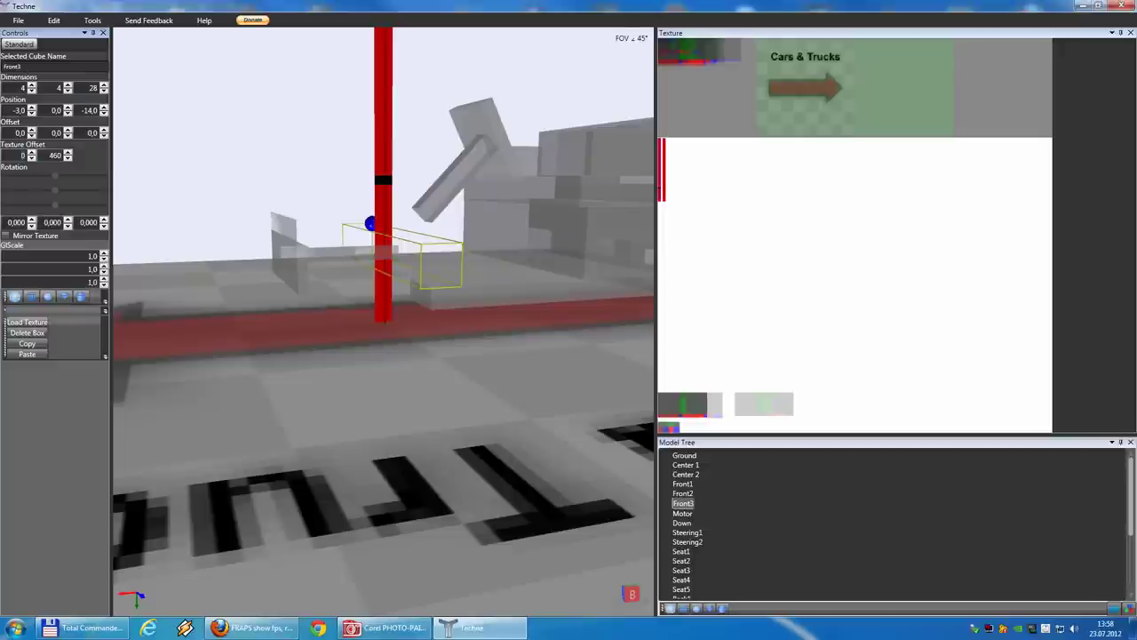
key(Return)
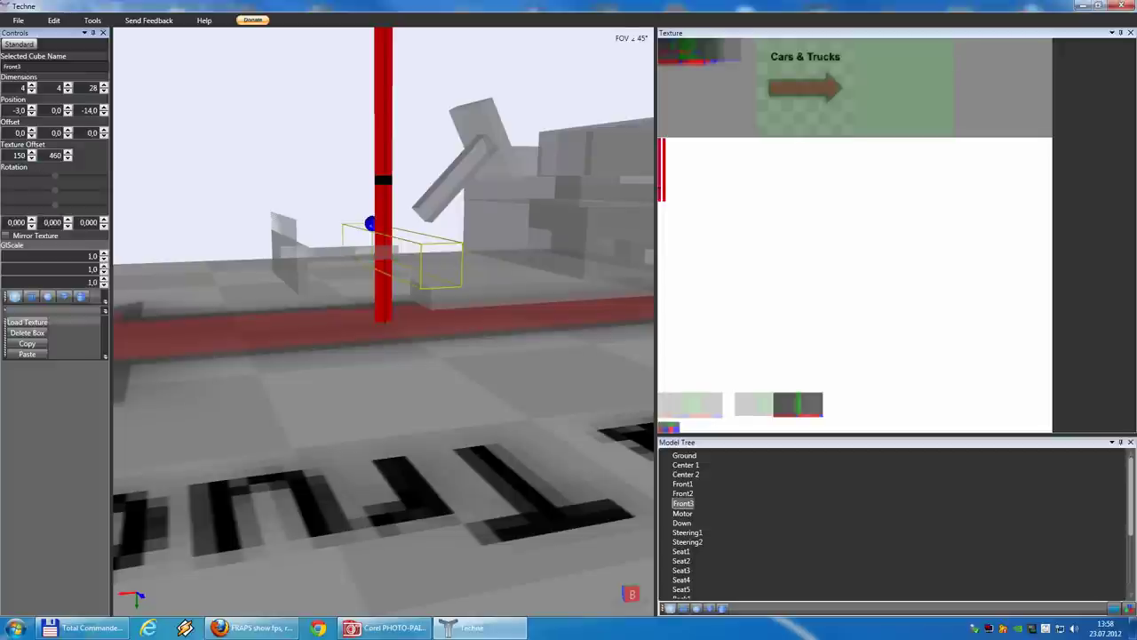
Increase Front3's horizontal texture offset to 190 so its texture area sits clear of Front2's
click(32, 152)
click(32, 152)
click(32, 152)
click(32, 151)
click(32, 152)
click(32, 152)
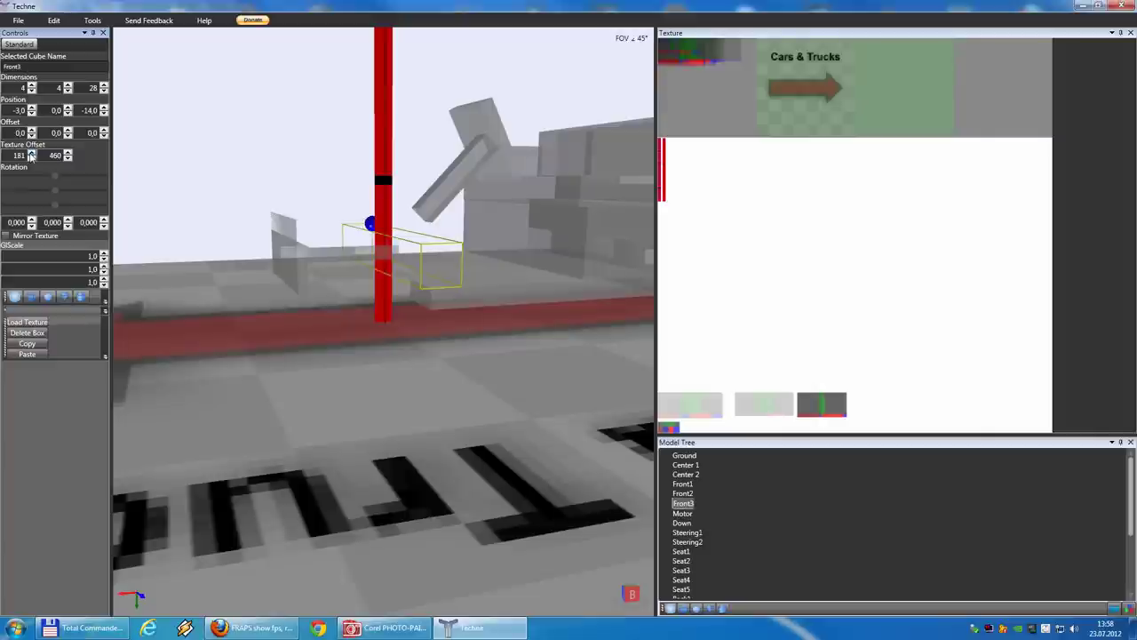
click(32, 153)
click(32, 153)
click(32, 152)
click(32, 152)
click(32, 153)
click(32, 153)
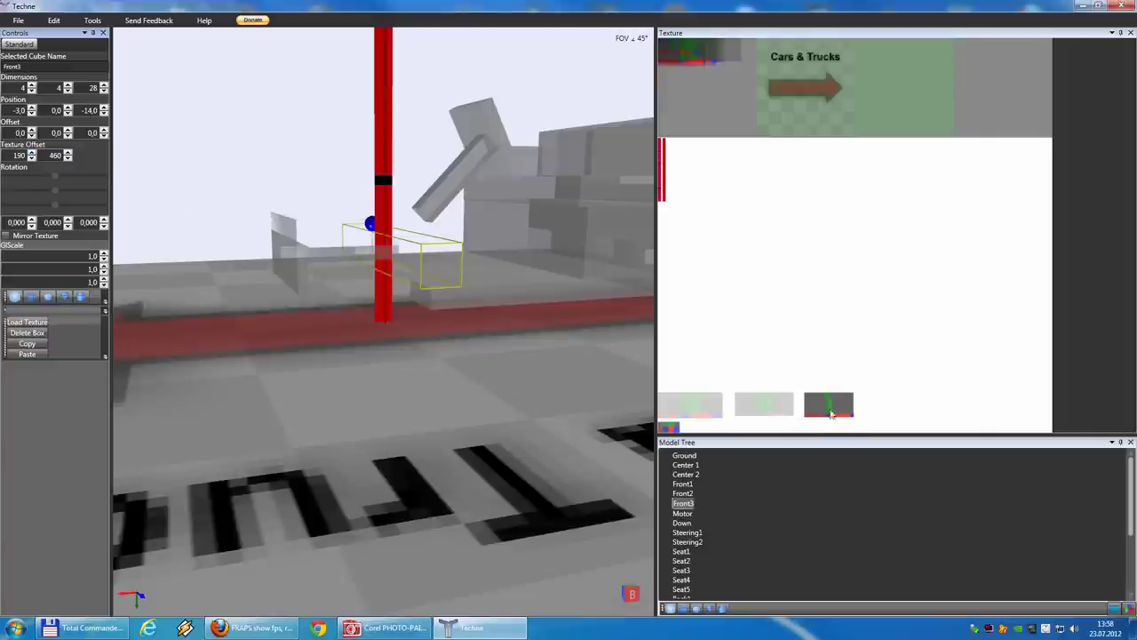
Set the Motor cube's texture offset to 250 horizontally and 460 vertically
click(701, 512)
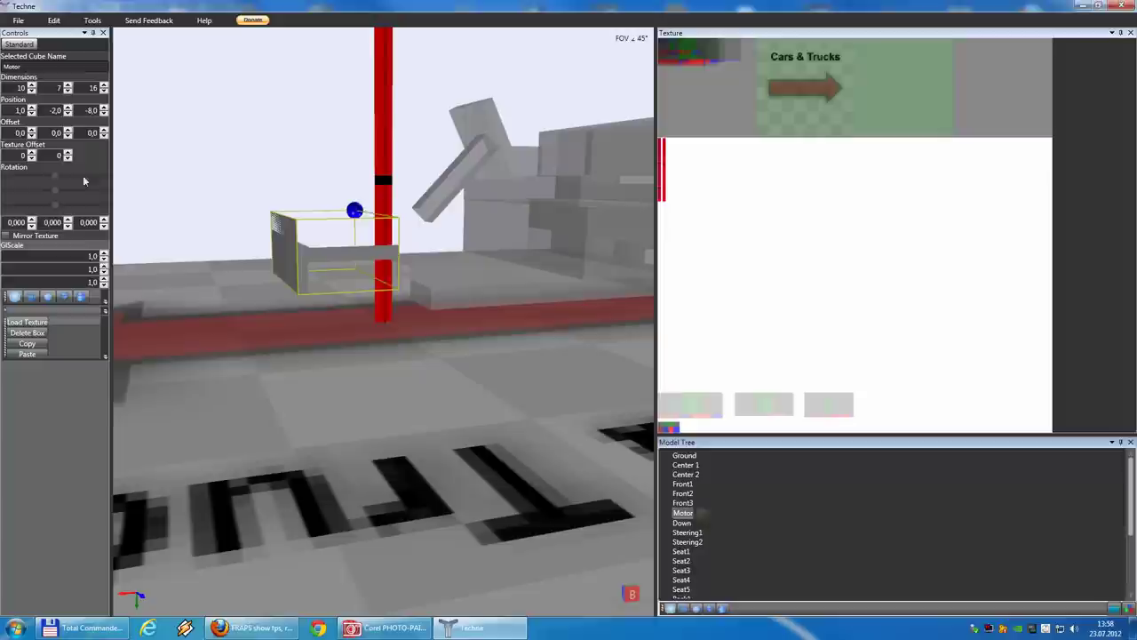
click(56, 157)
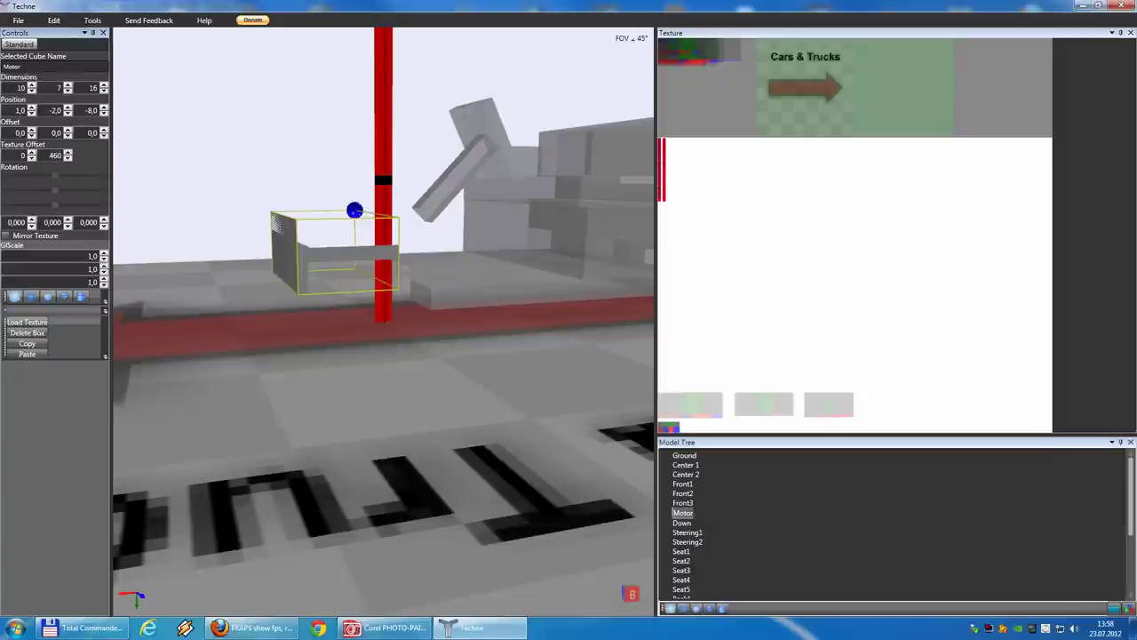
key(Return)
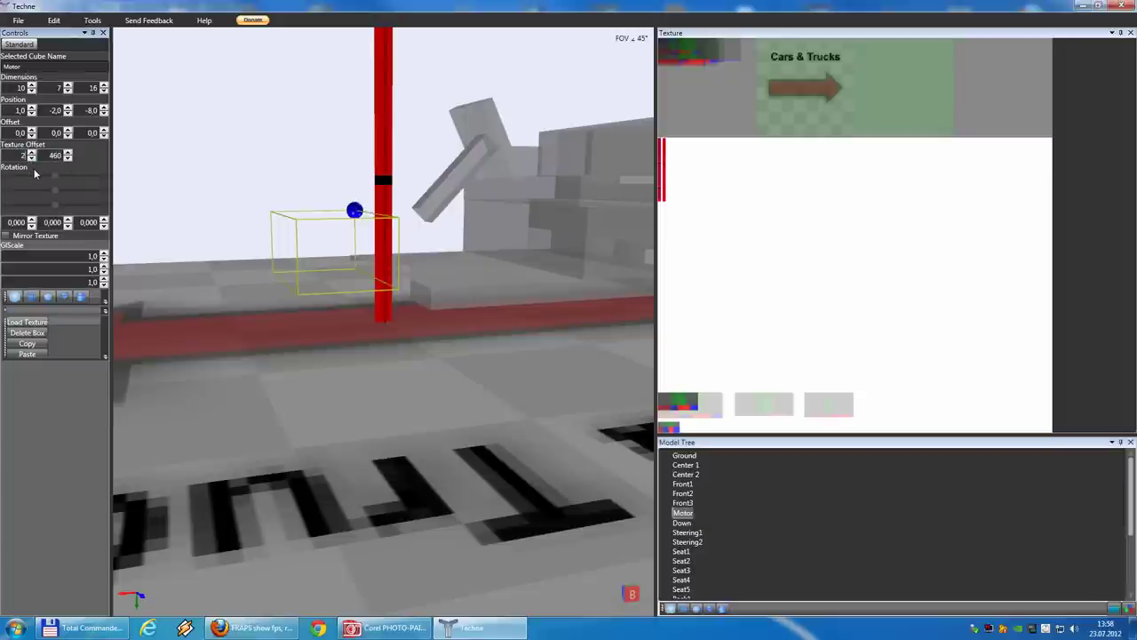
text(51)
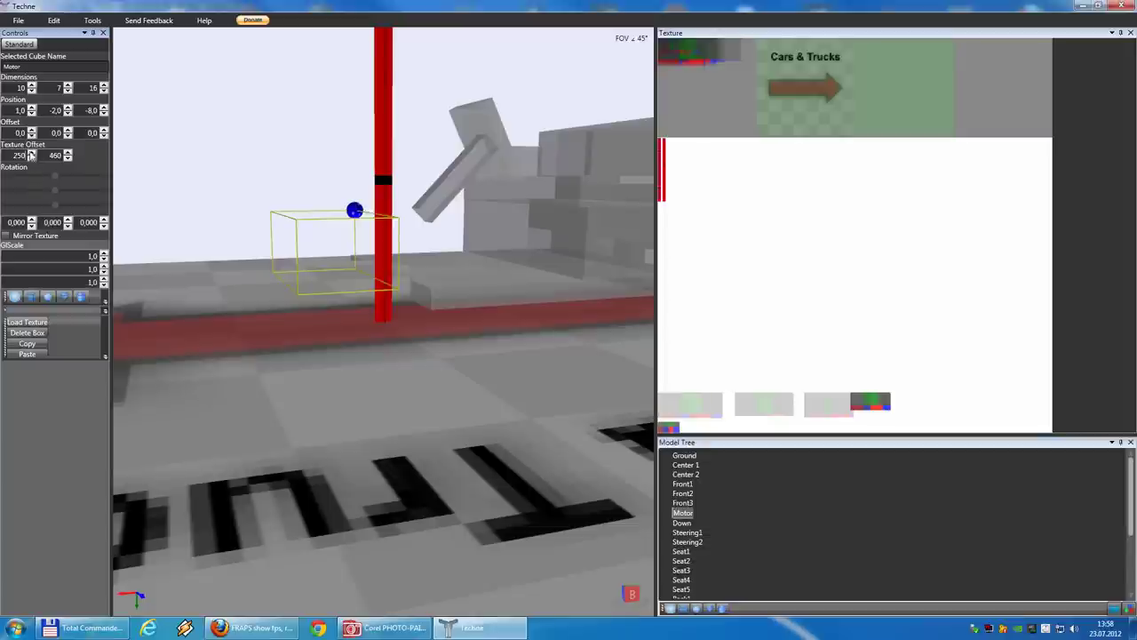
Increase Motor's horizontal texture offset past 262 so its texture area sits clear of Front3's
click(31, 152)
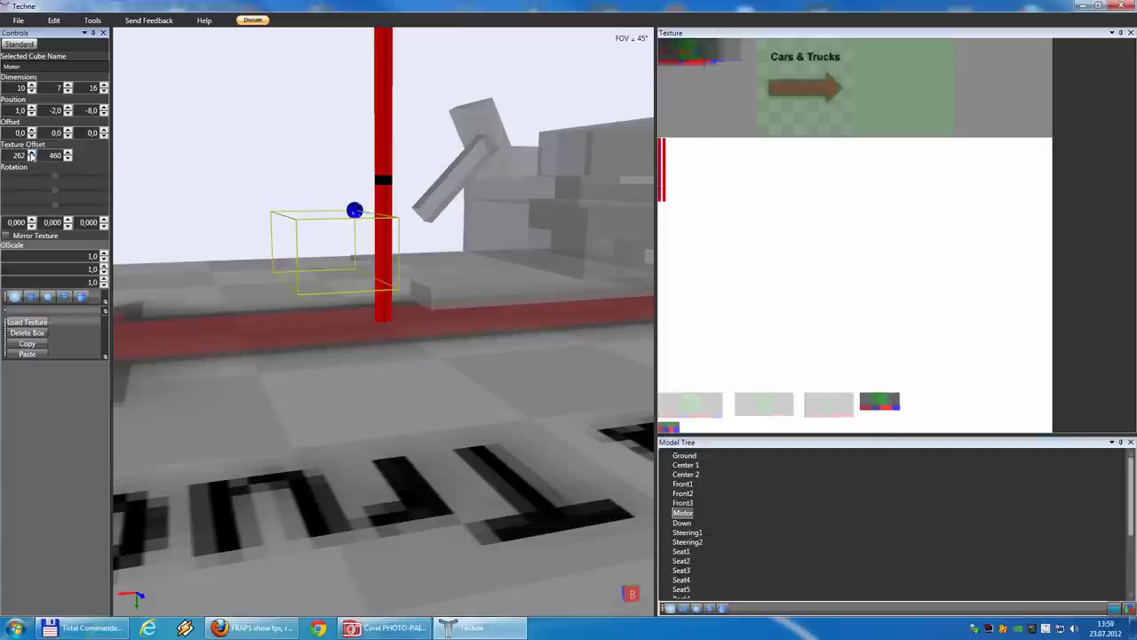
click(31, 152)
click(31, 152)
click(32, 152)
click(31, 152)
Set the vertical texture offset of the Down cube to 430
click(697, 523)
click(58, 156)
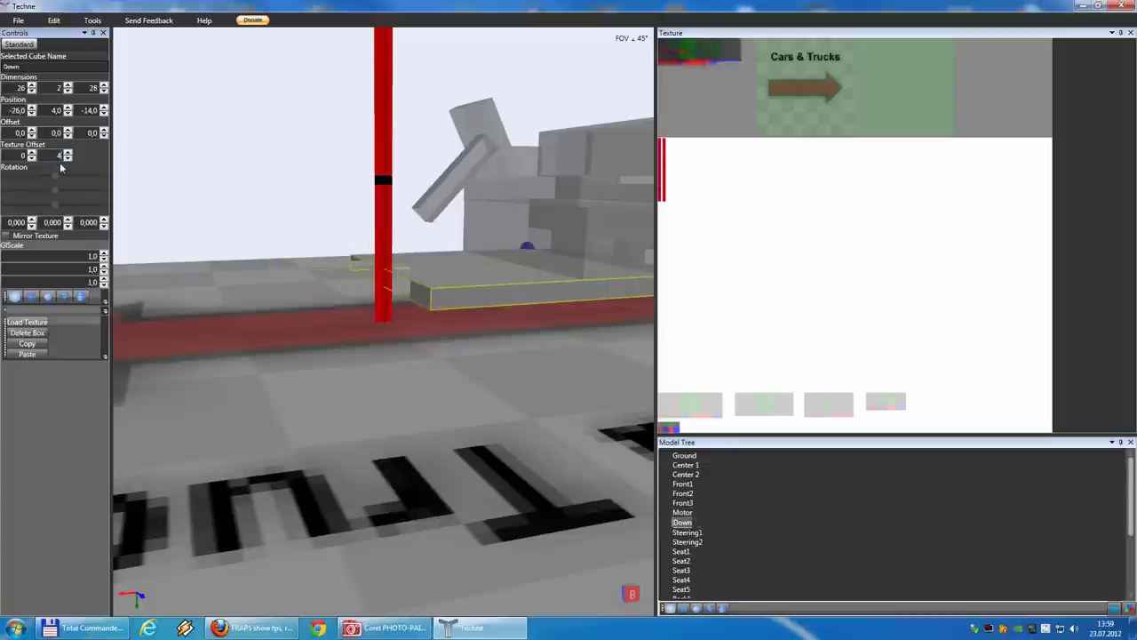
text(30)
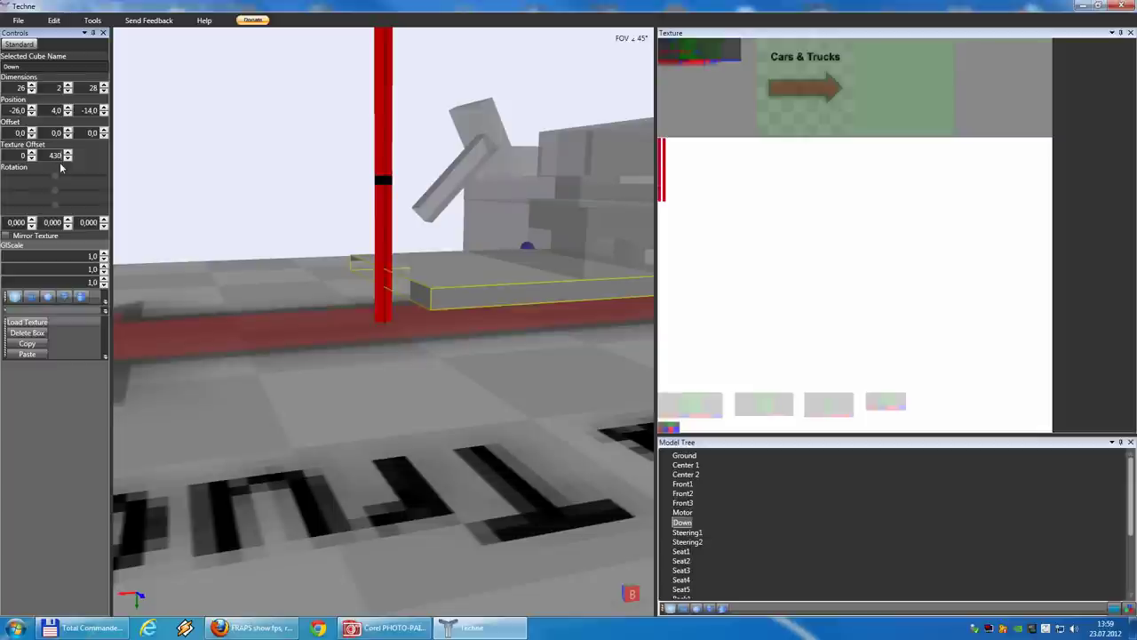
key(Return)
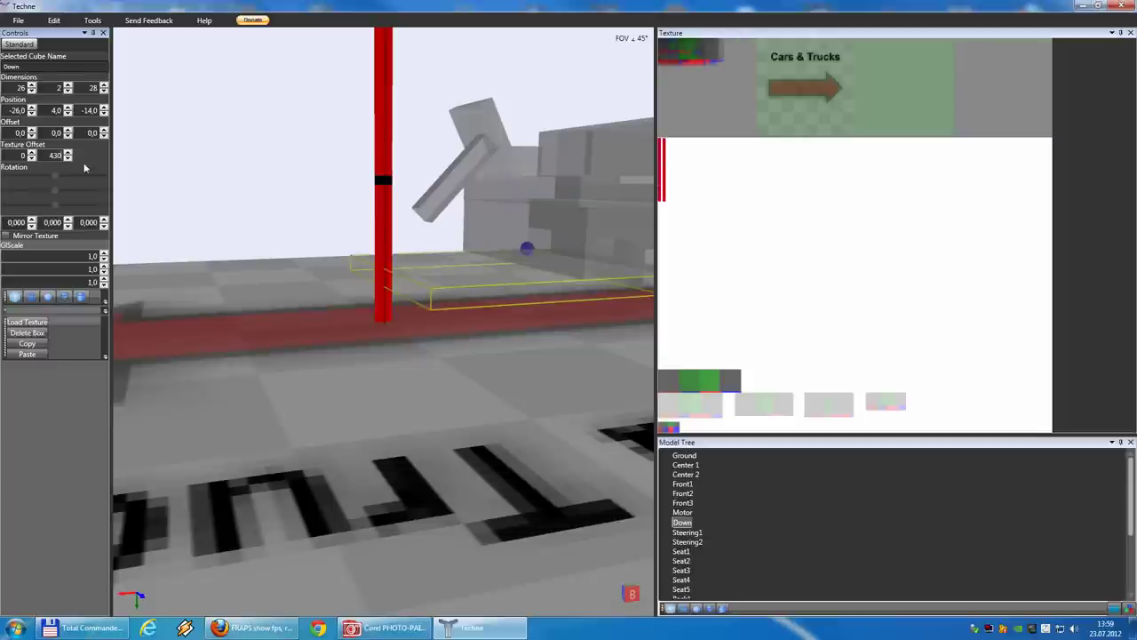
Reduce Down's vertical texture offset to 420 so its texture area clears the row of front cubes
click(68, 159)
click(67, 158)
click(68, 158)
click(68, 159)
click(68, 159)
click(68, 159)
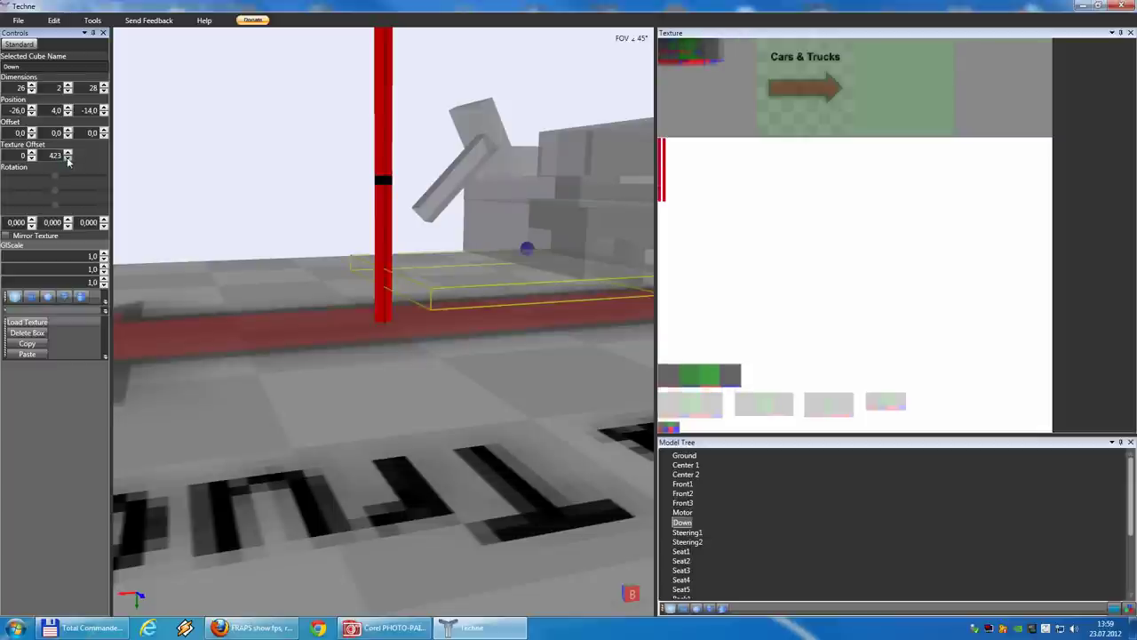
click(68, 160)
click(67, 159)
click(68, 159)
click(67, 159)
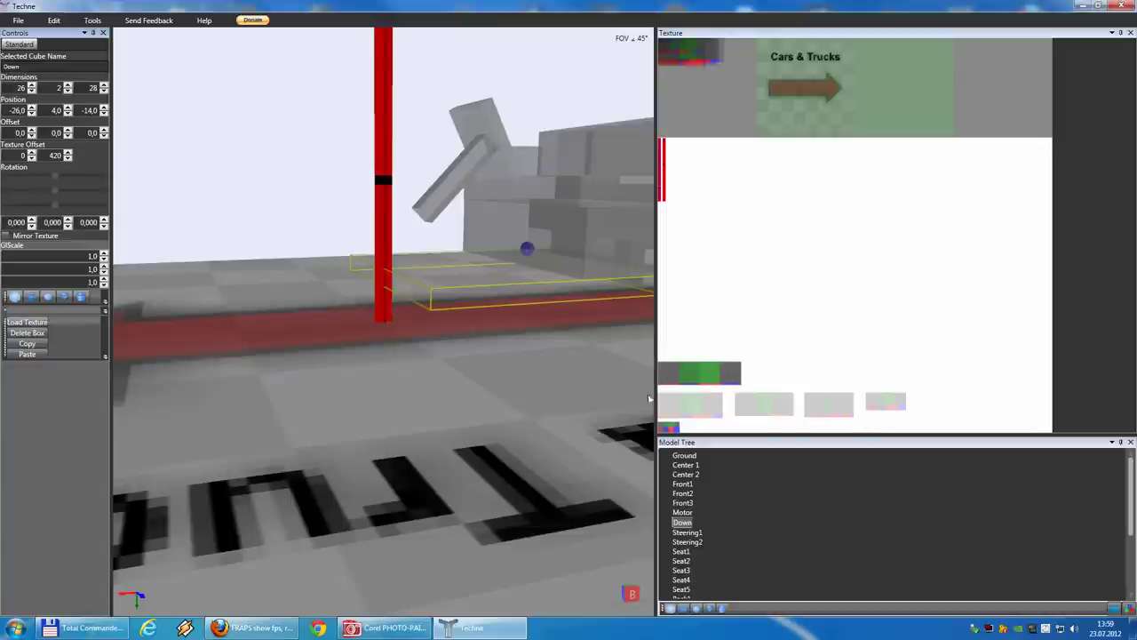
Set Steering1's texture offset to 420 vertically and 150 horizontally, and reduce the horizontal value until its texture area sits just beside Down's
click(689, 532)
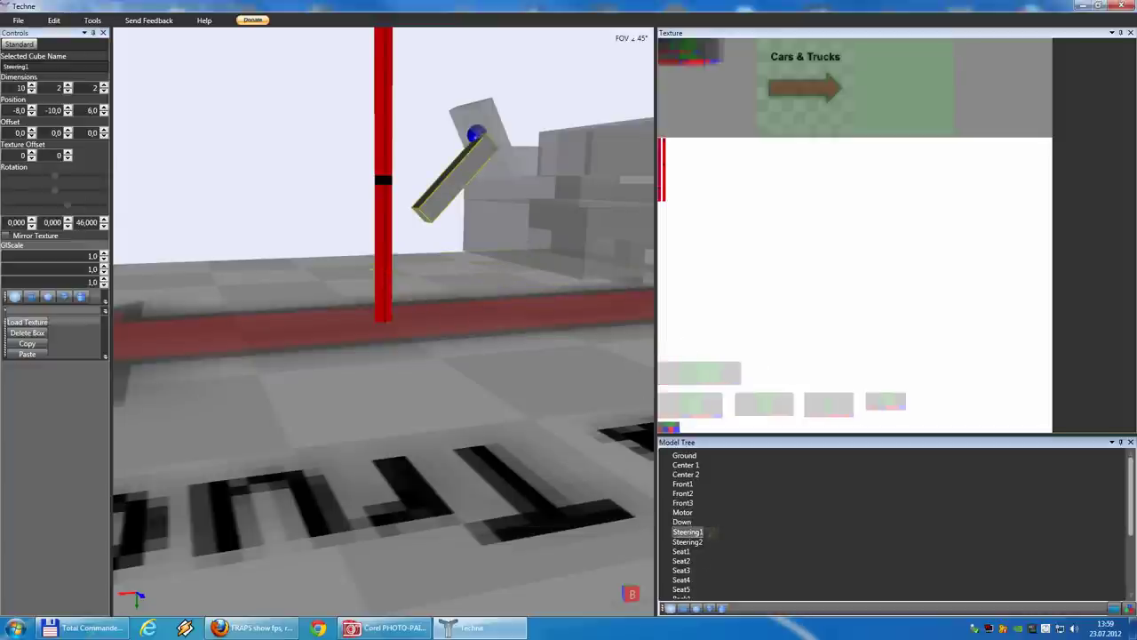
text(420)
key(Return)
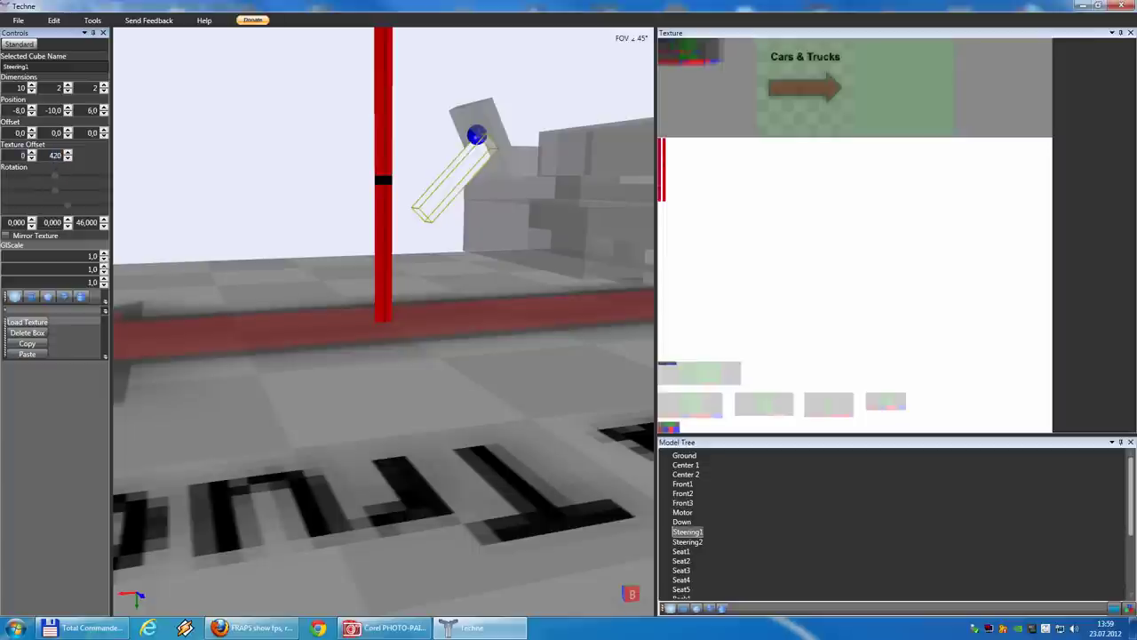
text(150)
key(Return)
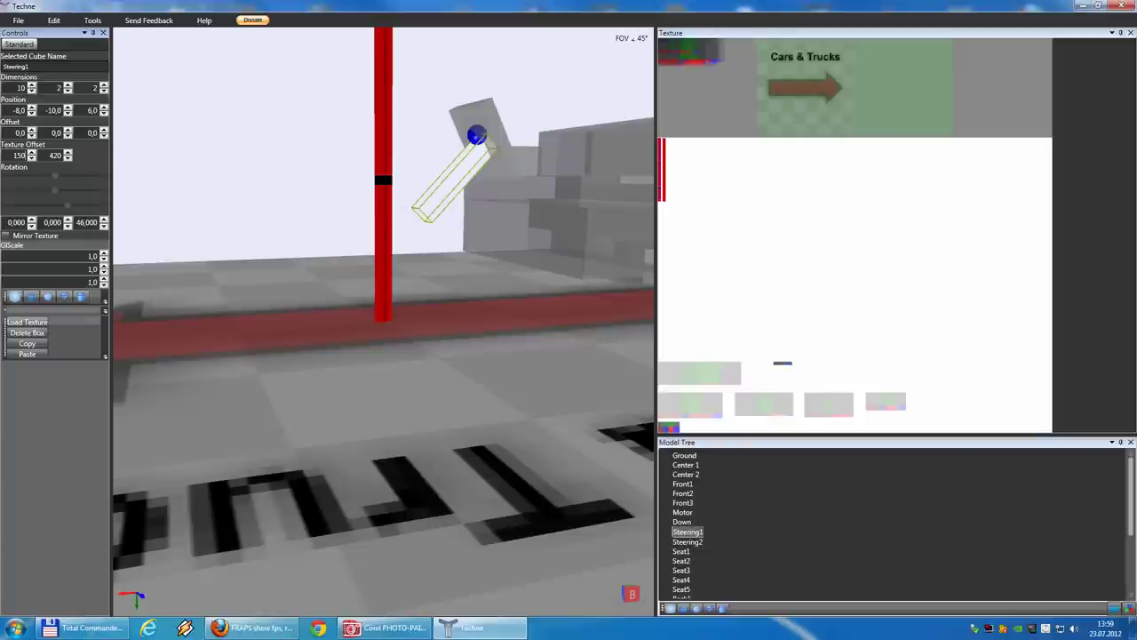
click(31, 159)
click(31, 151)
Set Steering2's texture offset to 140 horizontally and 420 vertically
click(693, 543)
click(58, 156)
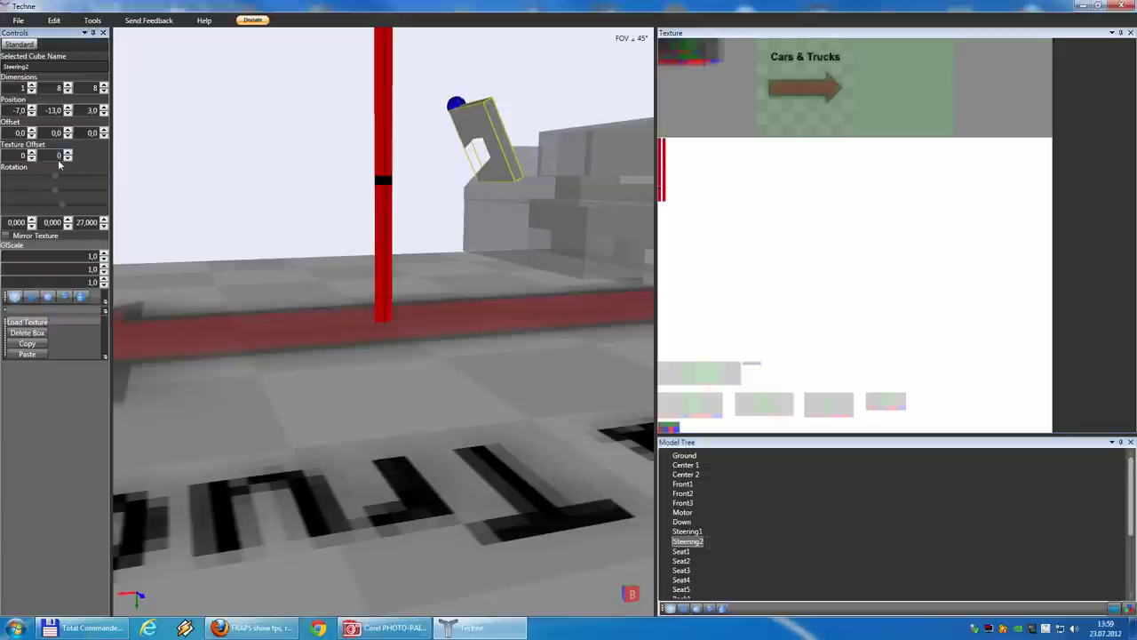
key(Return)
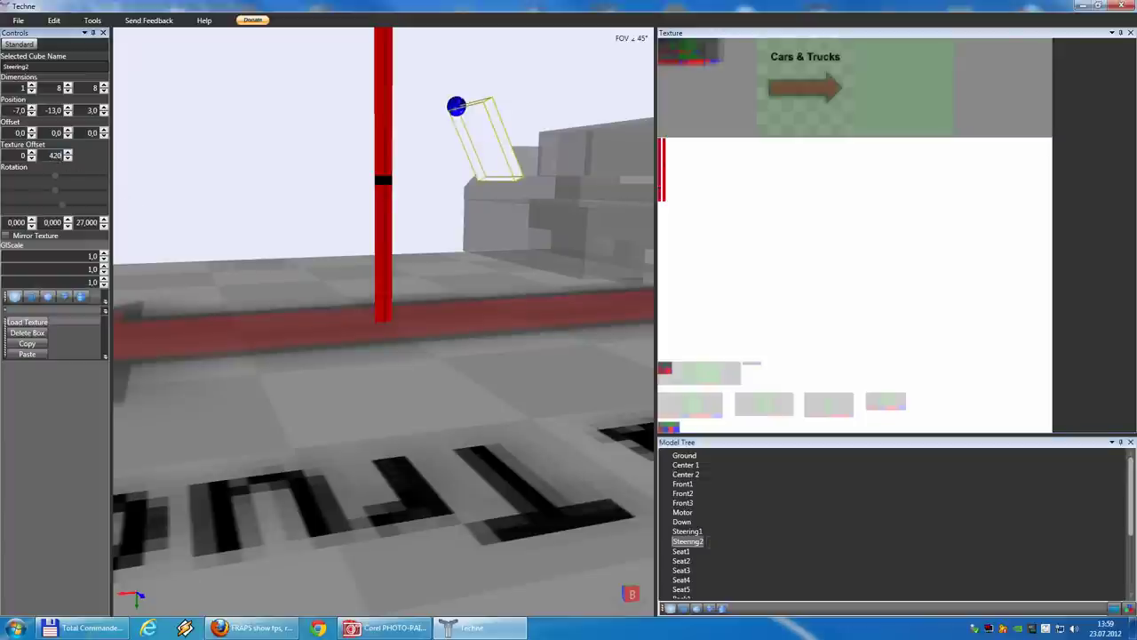
click(32, 152)
drag(32, 155, 32, 154)
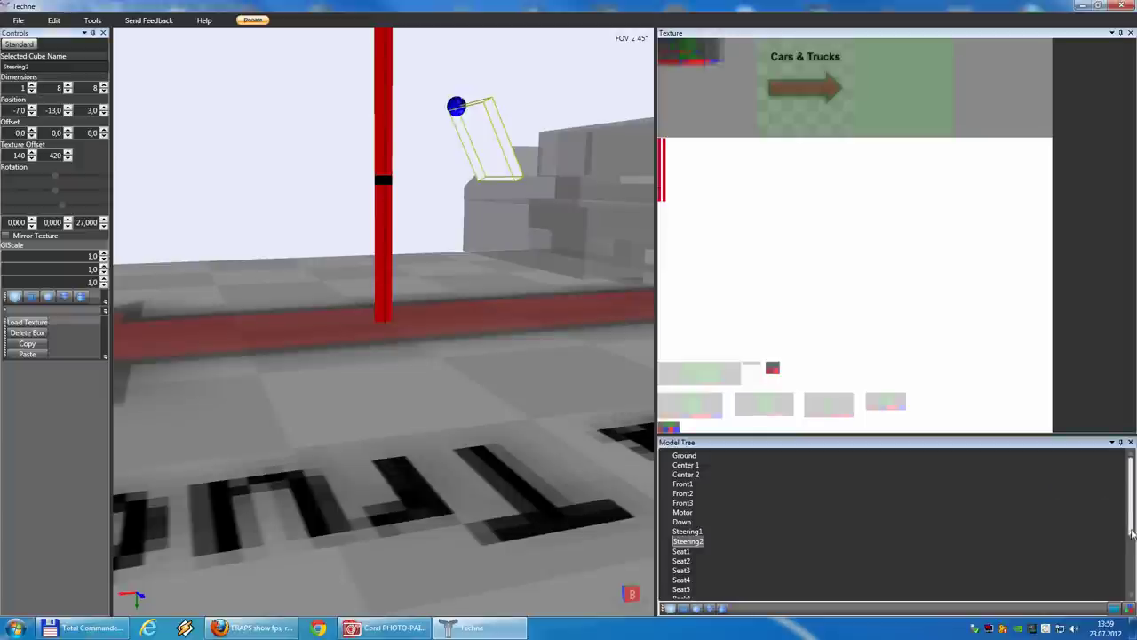
Set the vertical texture offset of the Seat1 cube to 390
drag(1132, 533, 1132, 576)
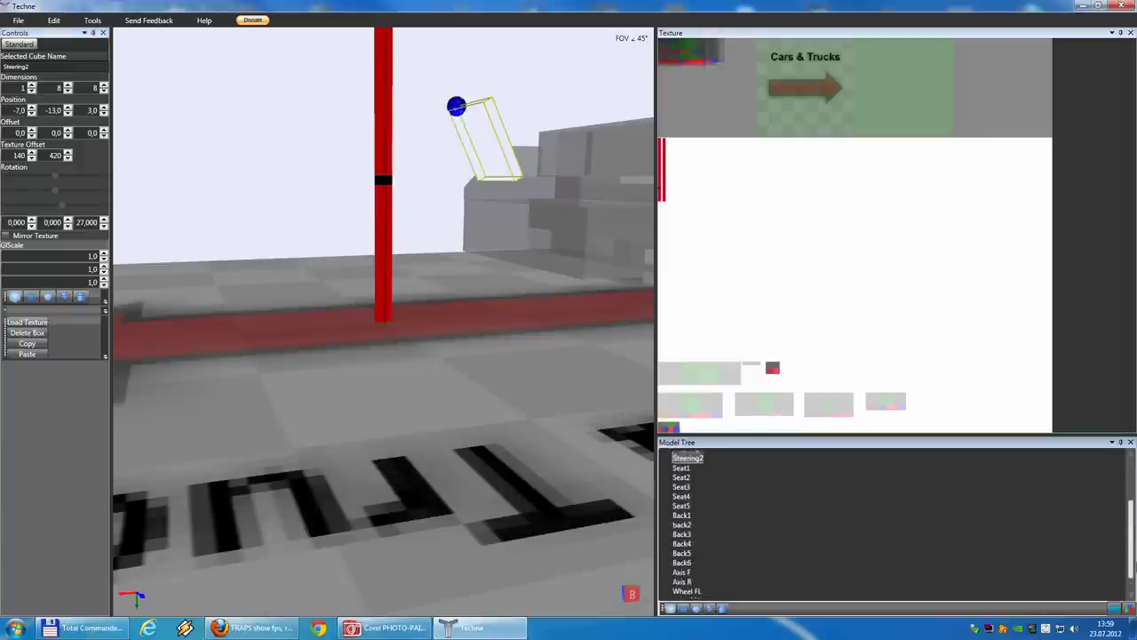
click(682, 472)
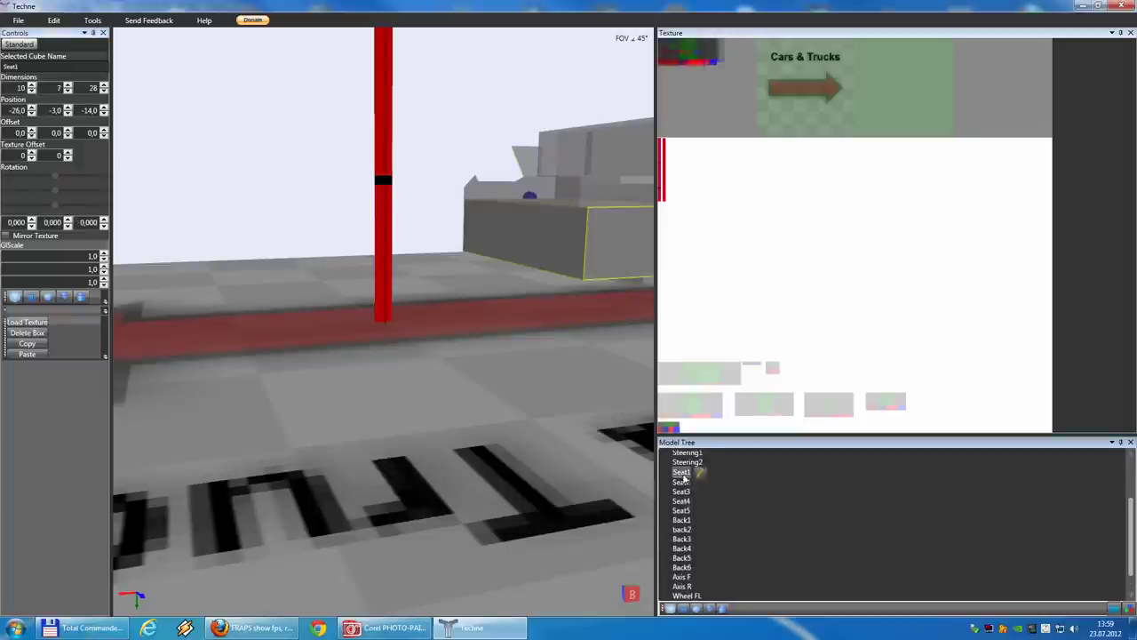
scroll(539, 208, down, 3)
right_drag(544, 209, 528, 223)
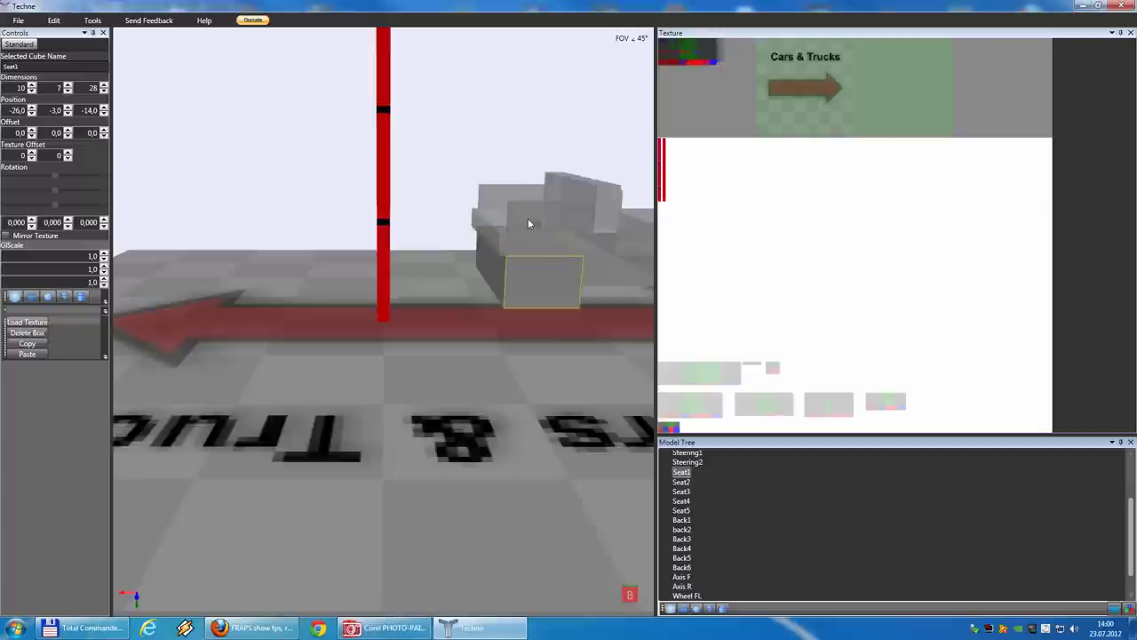
scroll(529, 224, down, 5)
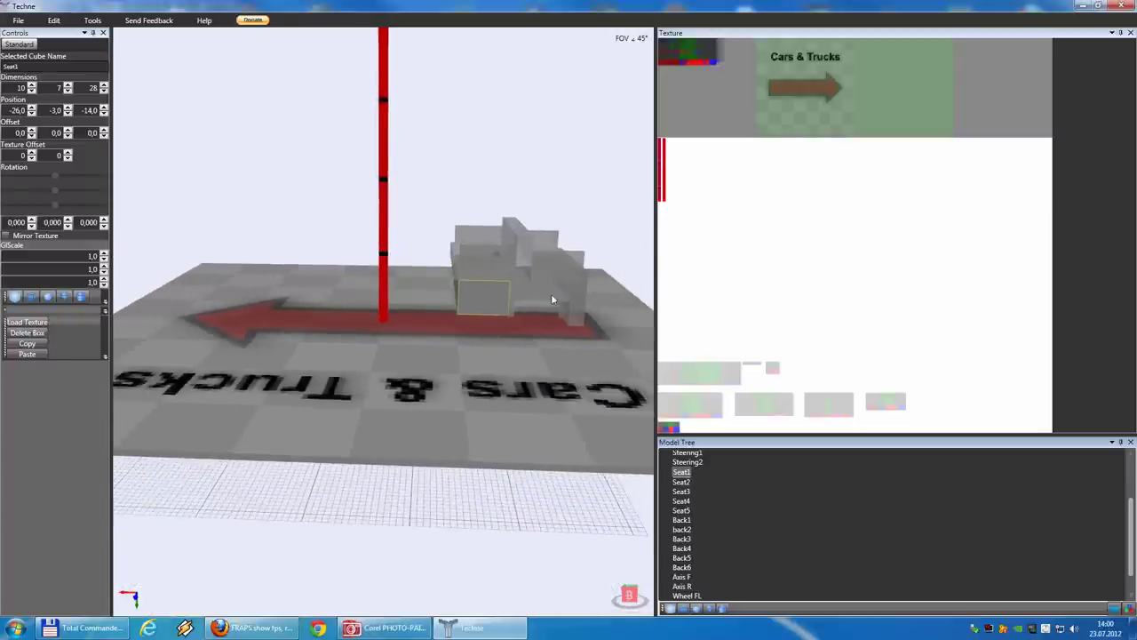
mouse_move(551, 300)
middle_down()
mouse_move(530, 277)
mouse_move(489, 293)
mouse_move(499, 307)
mouse_move(563, 307)
middle_up()
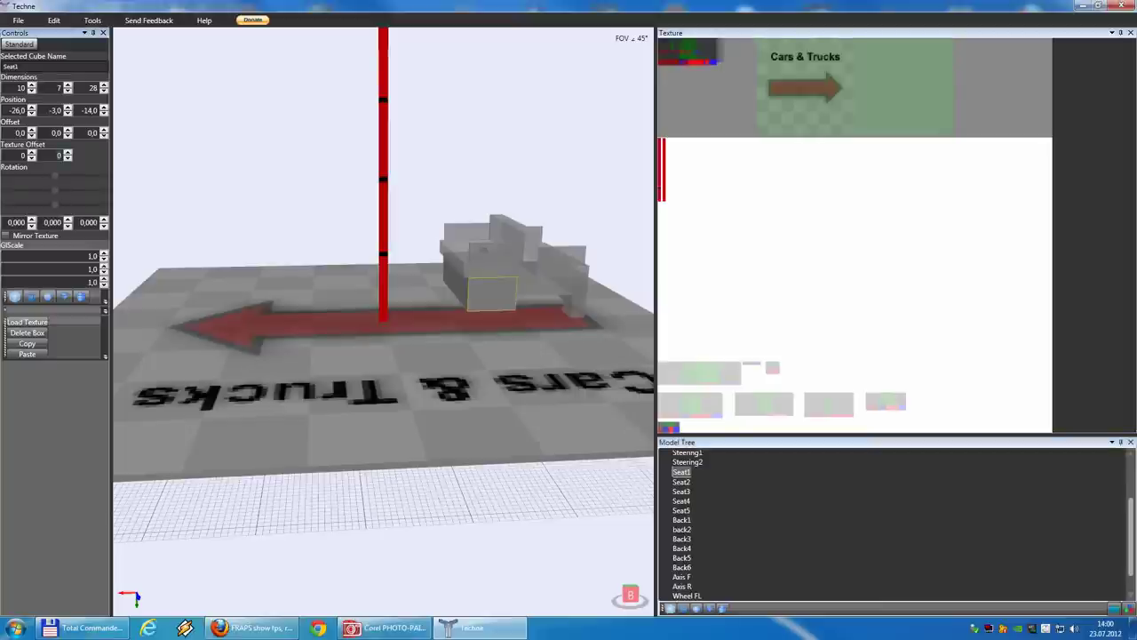
key(Return)
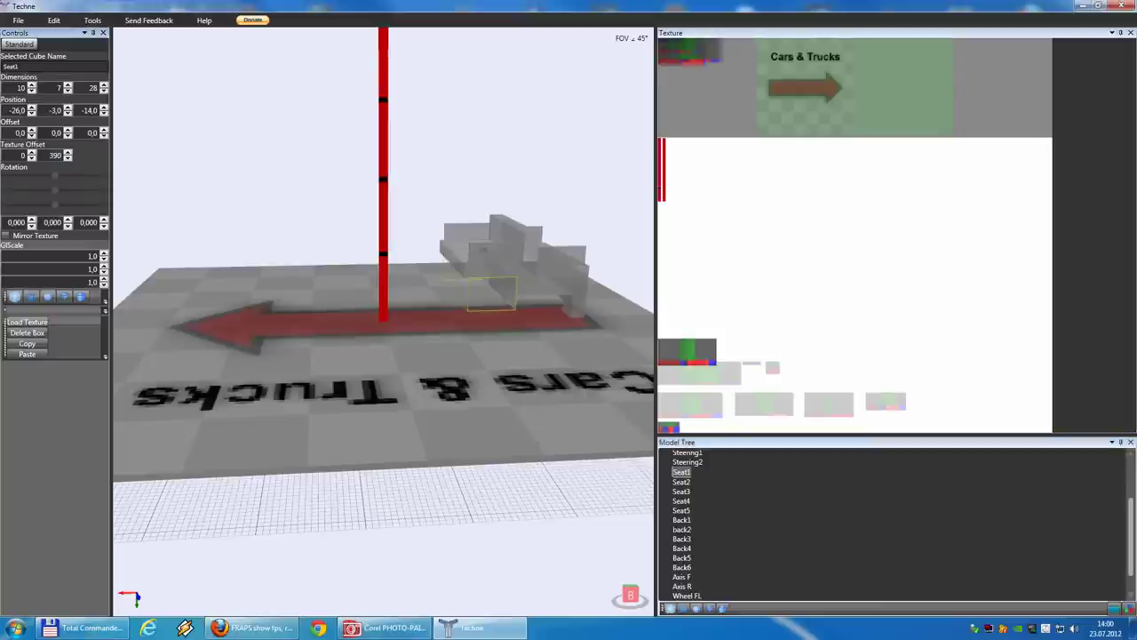
Adjust Seat1's vertical texture offset to 380 so its texture area clears Down's
click(68, 159)
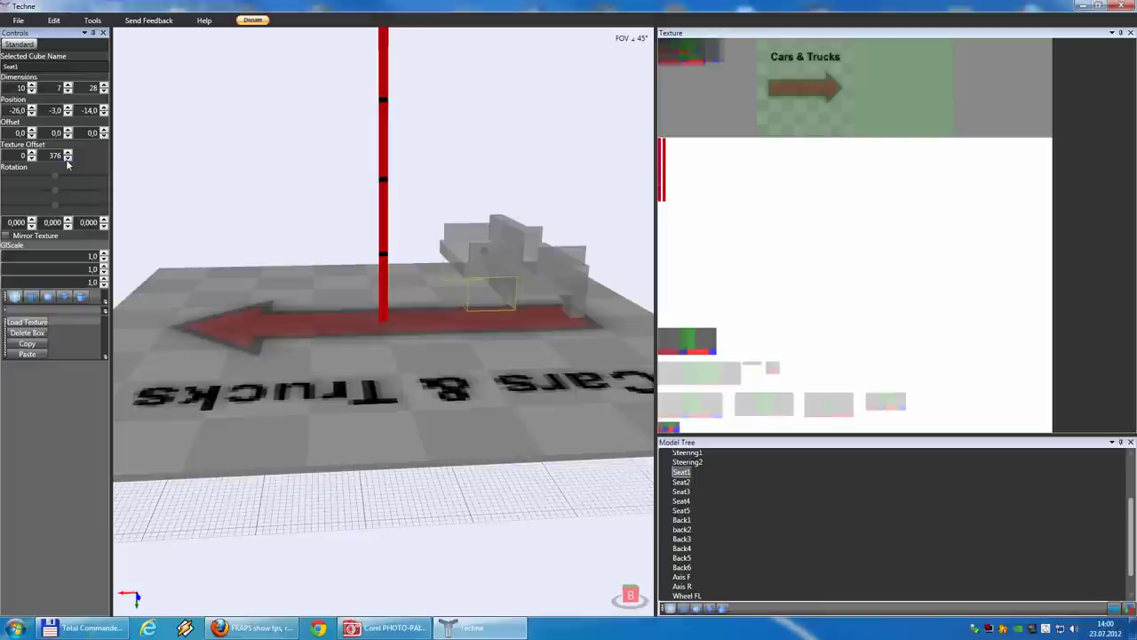
click(67, 152)
click(68, 152)
click(68, 152)
click(67, 152)
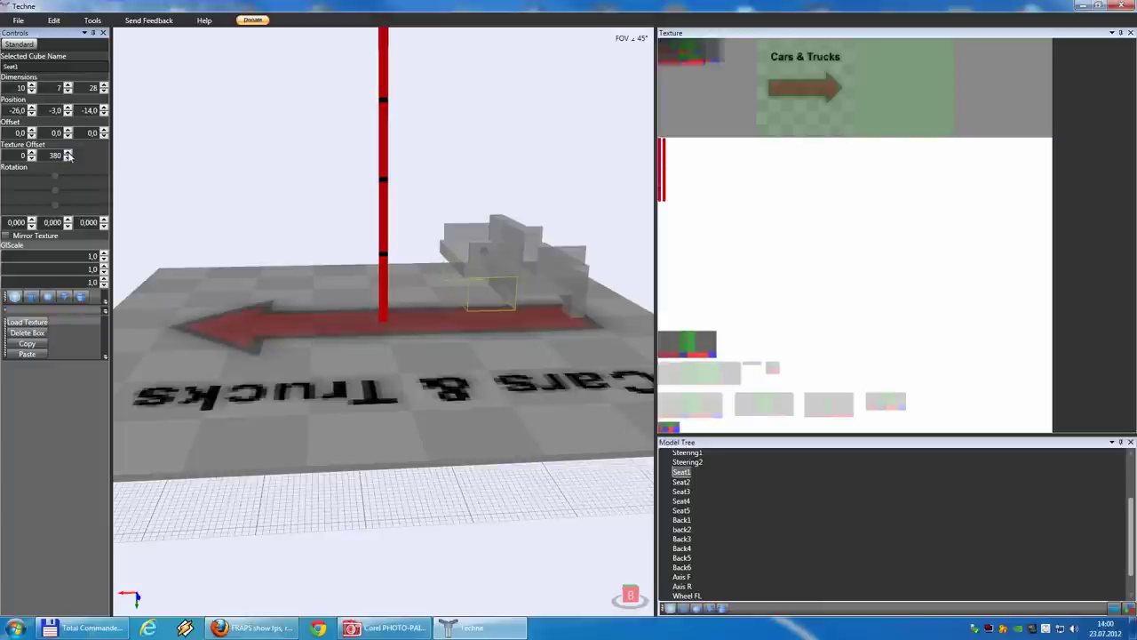
Set Seat2's texture offset to 80 horizontally and 380 vertically
click(681, 481)
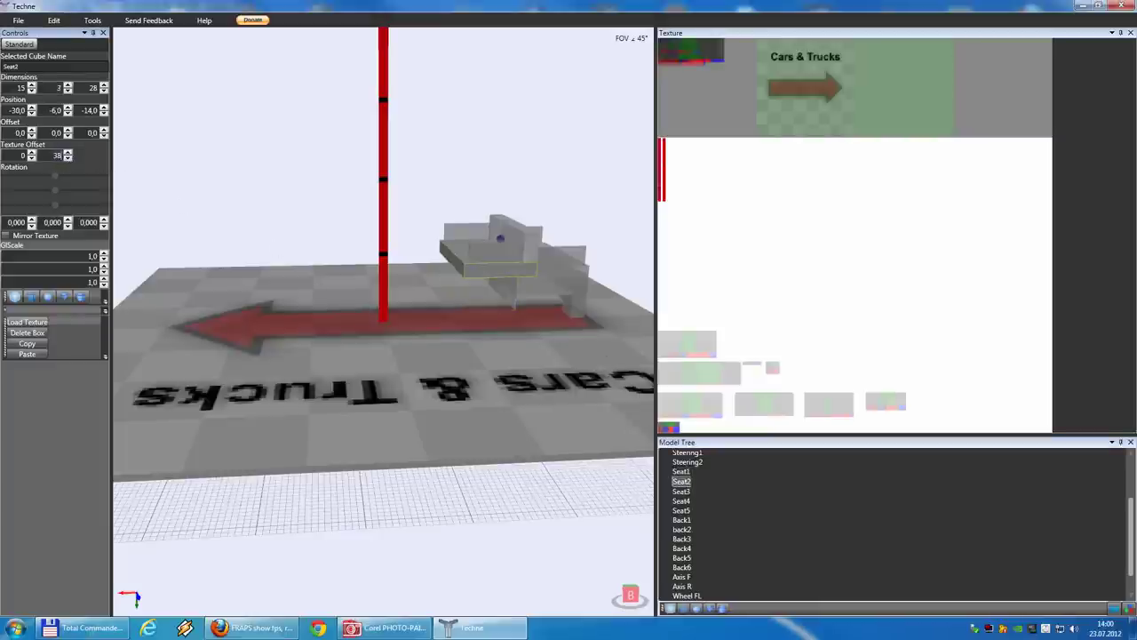
click(31, 152)
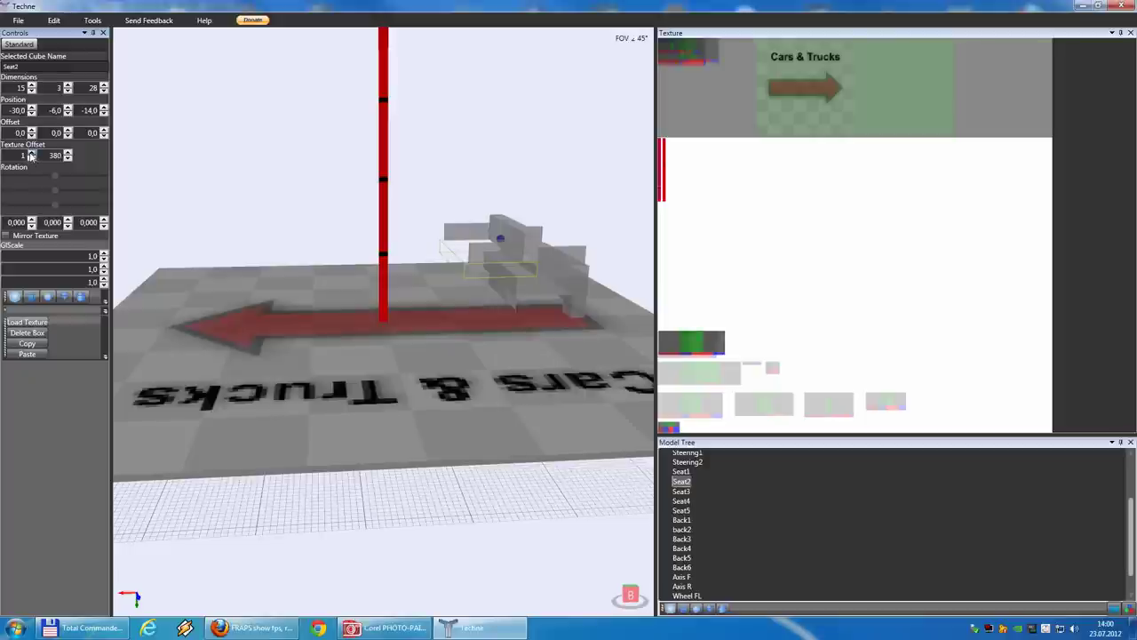
drag(31, 154, 31, 154)
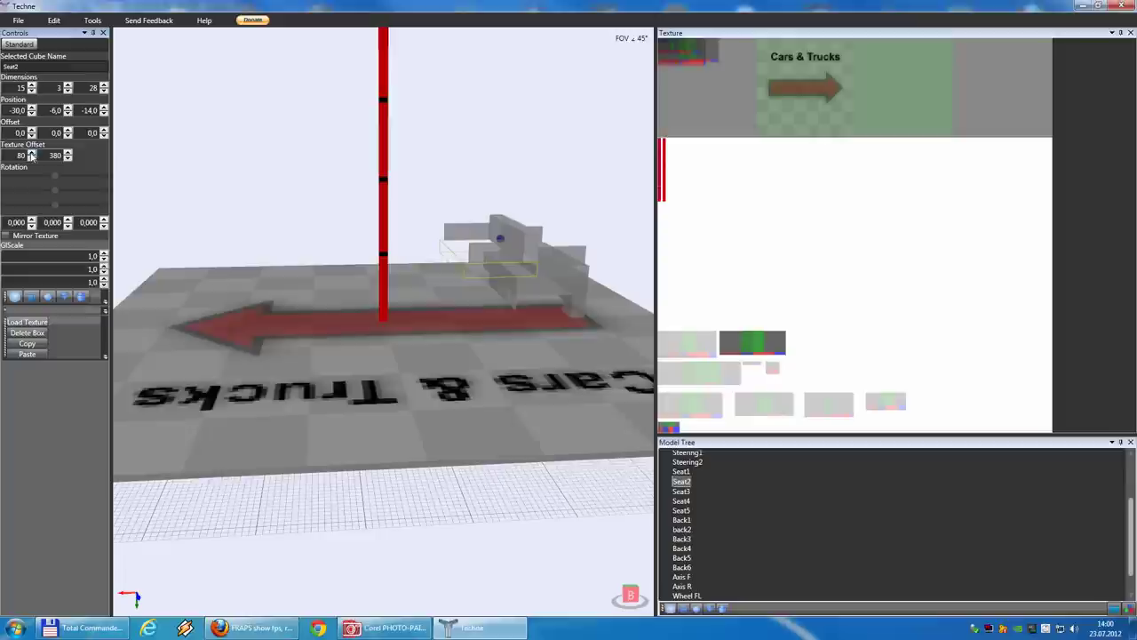
Set Seat3's texture offset to 170 horizontally and 380 vertically
click(681, 491)
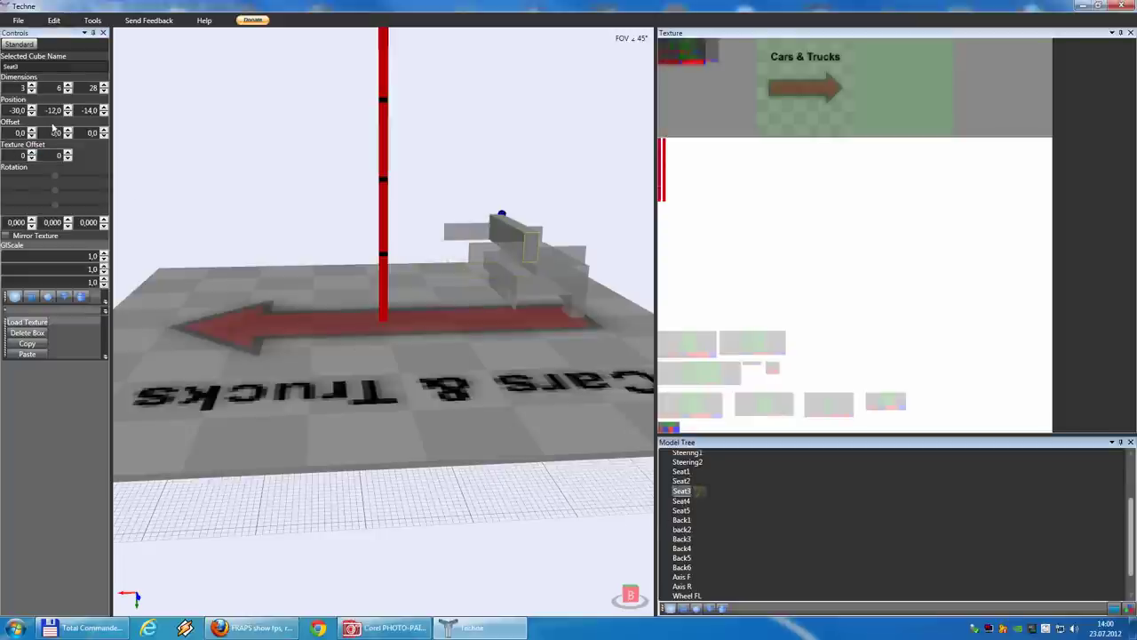
click(59, 155)
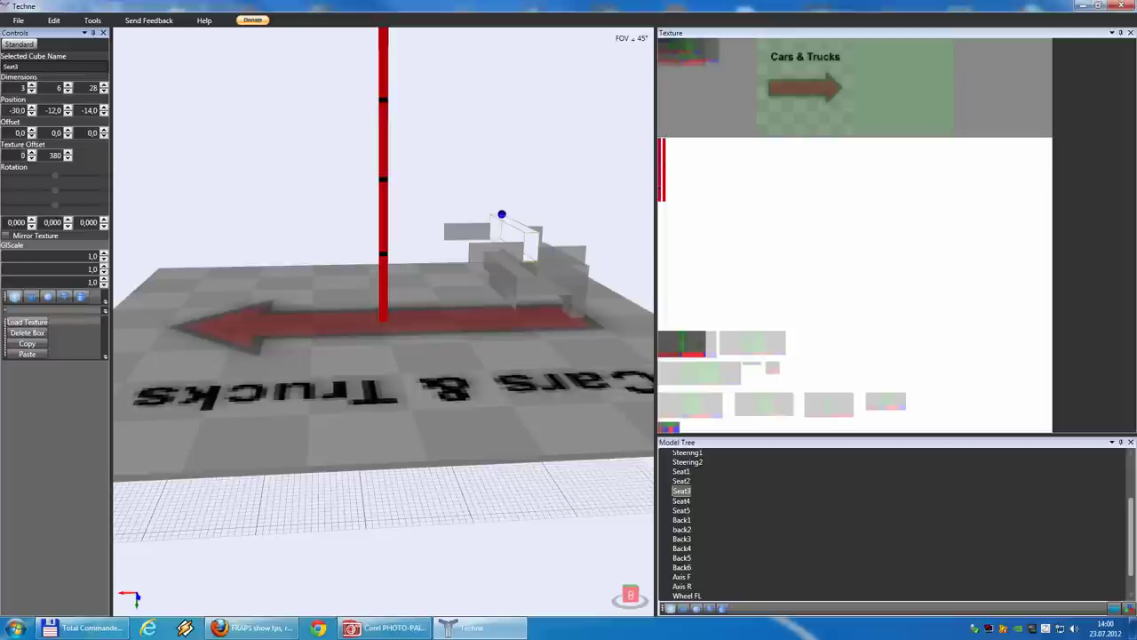
key(Return)
click(32, 158)
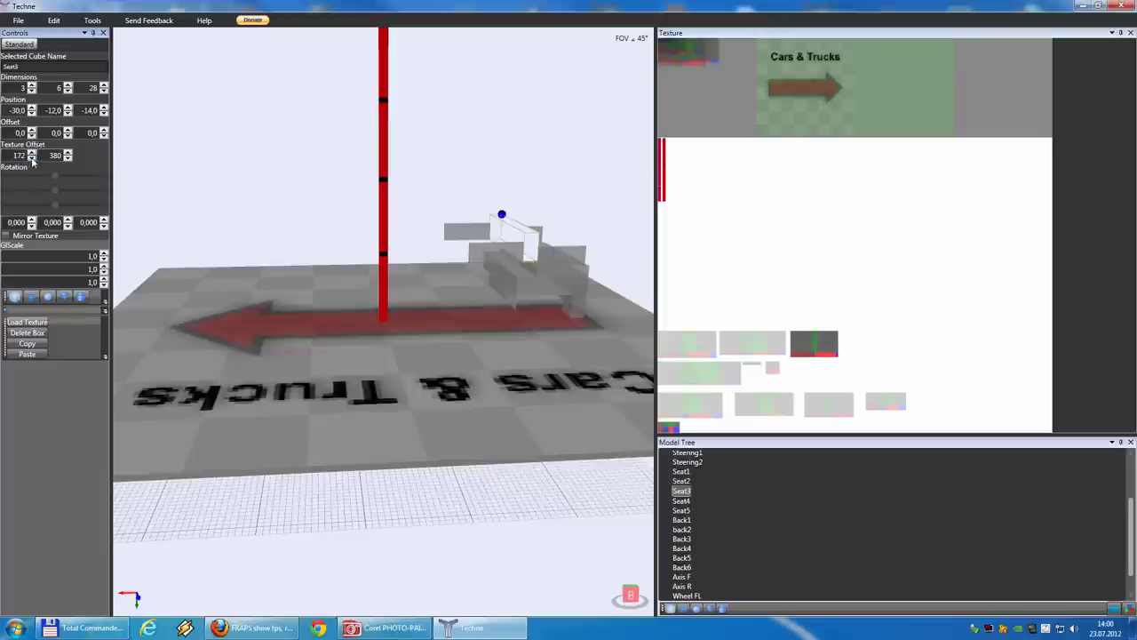
click(32, 158)
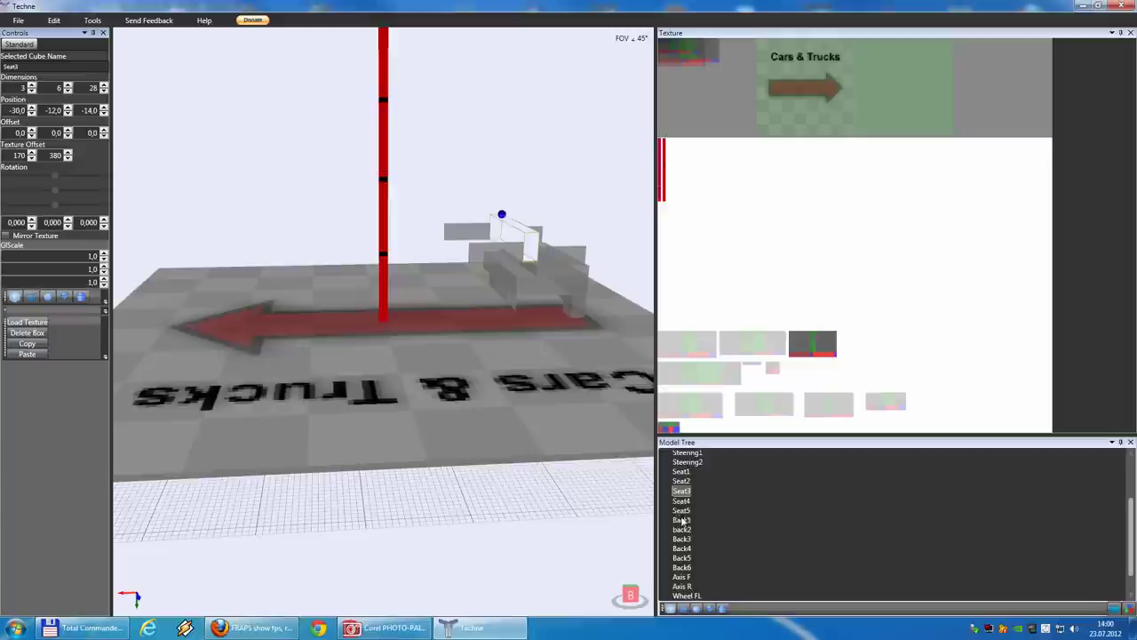
Set Seat4's texture offset to 200 horizontally and 380 vertically
click(682, 501)
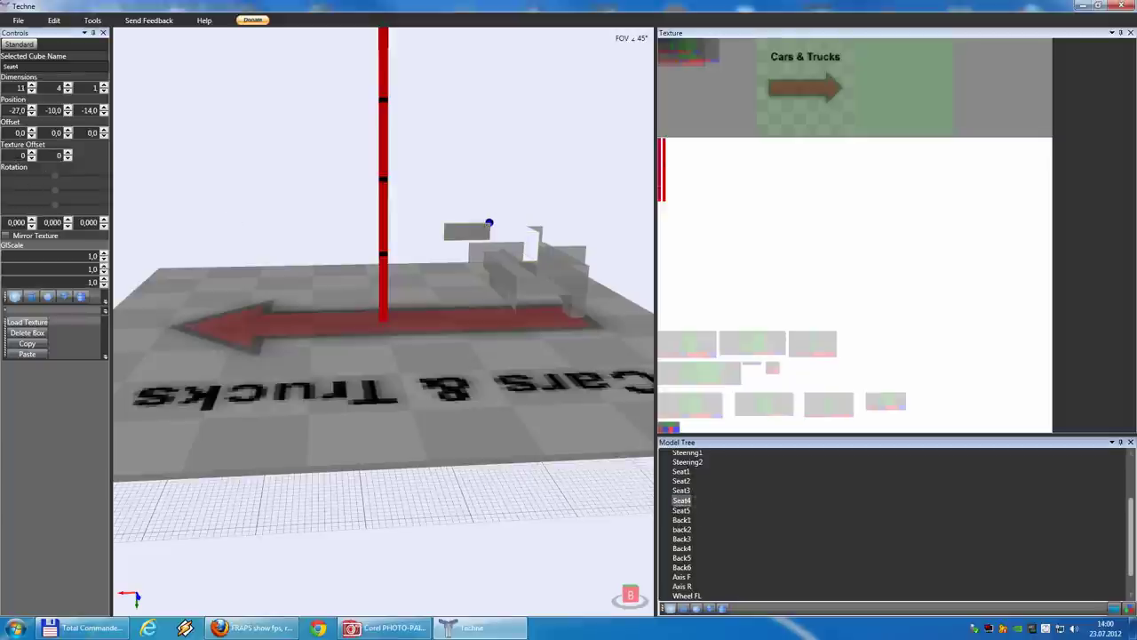
click(59, 155)
text(0)
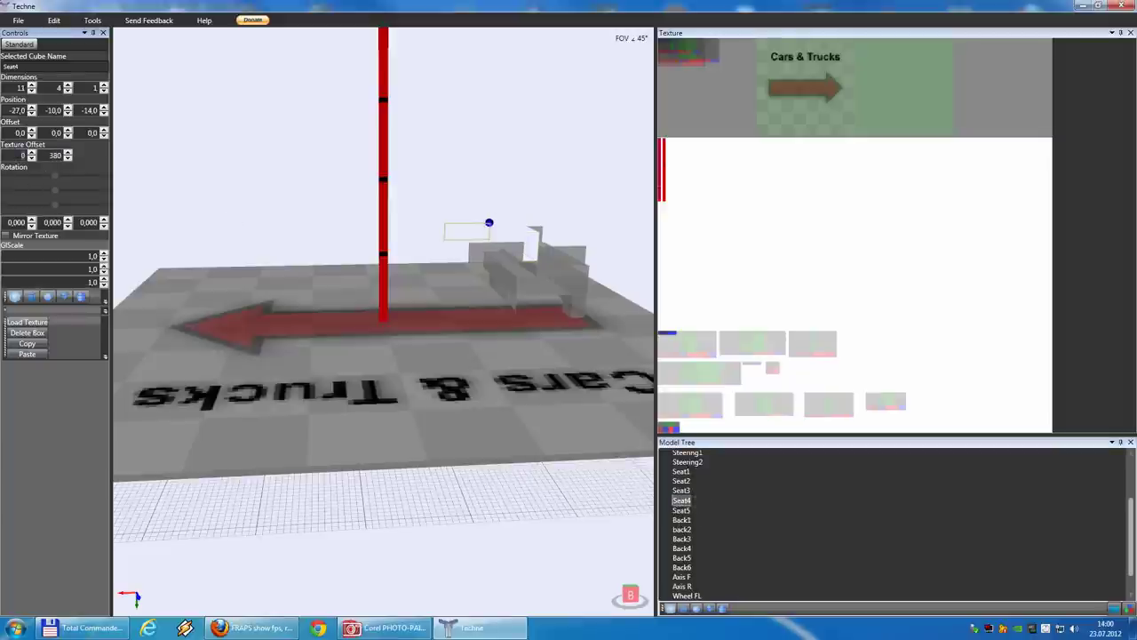
click(22, 154)
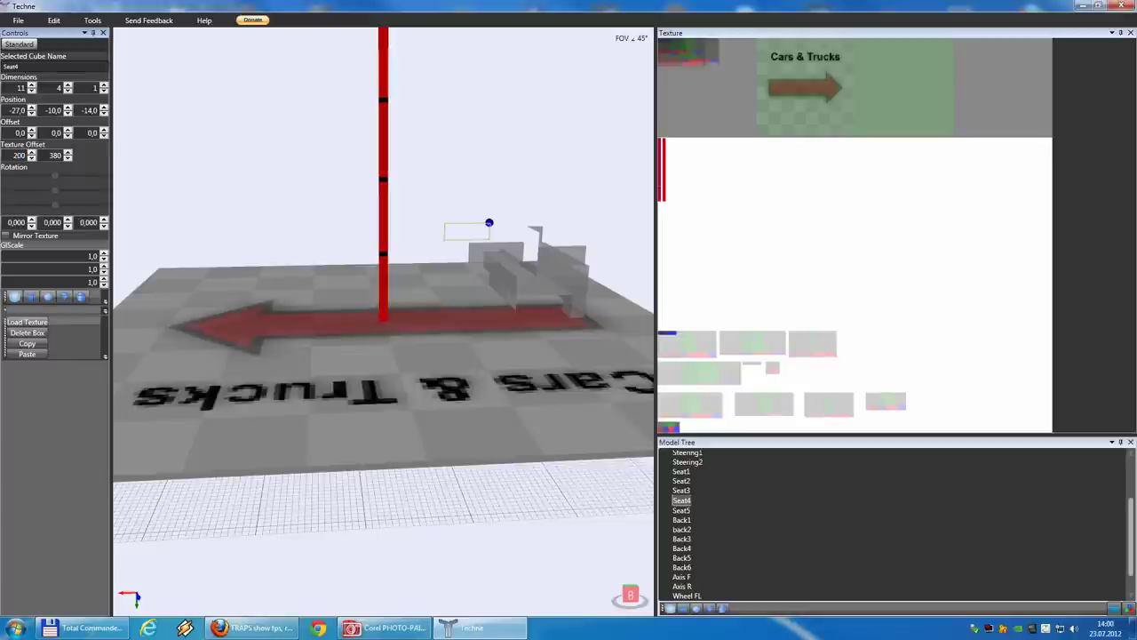
key(Return)
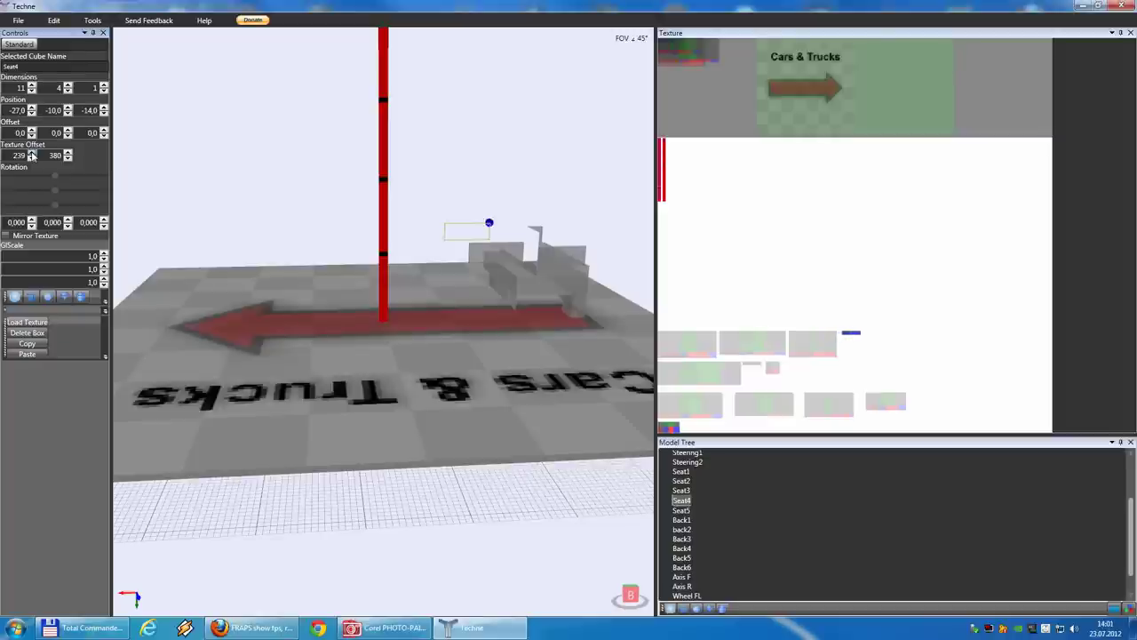
Set Seat4's horizontal texture offset to 240 and Seat5's texture offset to 240 horizontally and 390 vertically
click(32, 153)
click(686, 510)
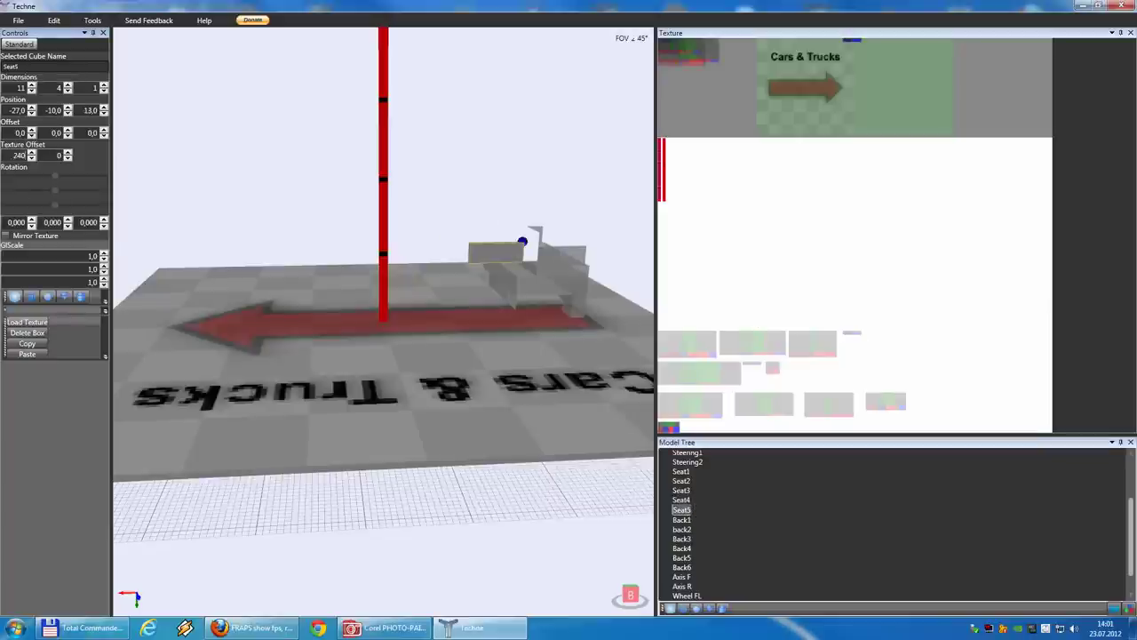
text(4)
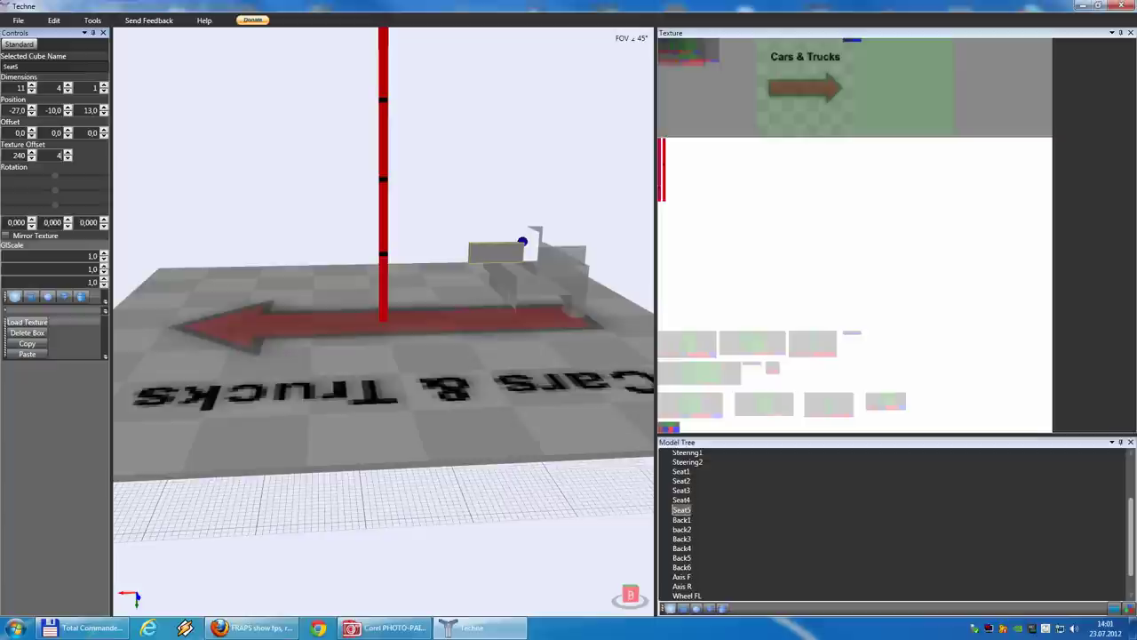
text(00)
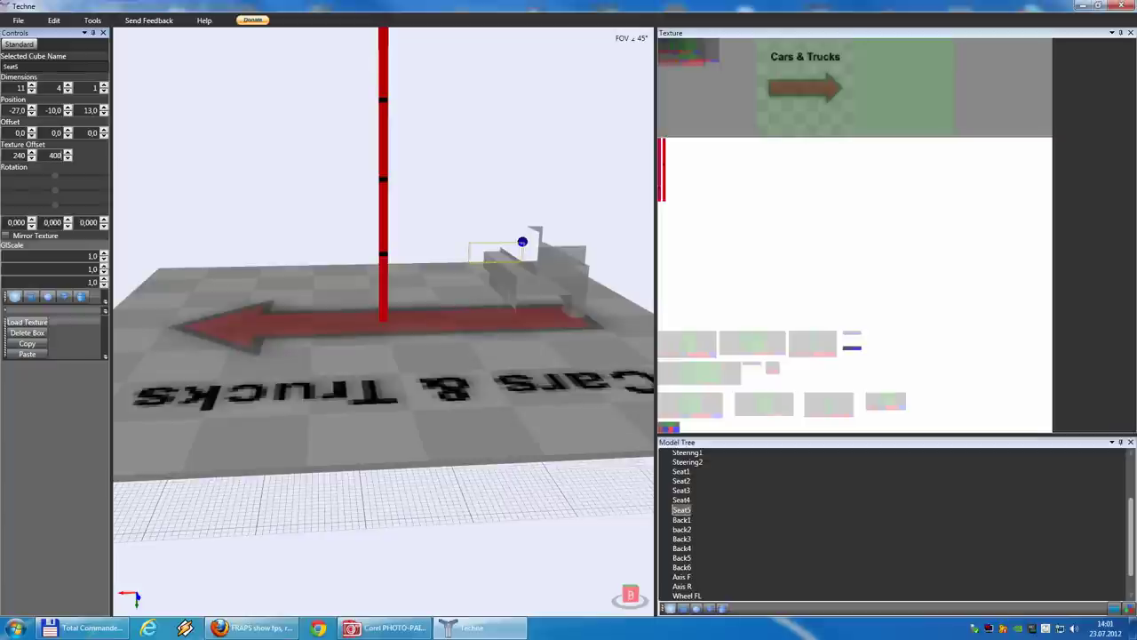
click(66, 158)
click(67, 154)
click(67, 154)
click(67, 154)
click(66, 158)
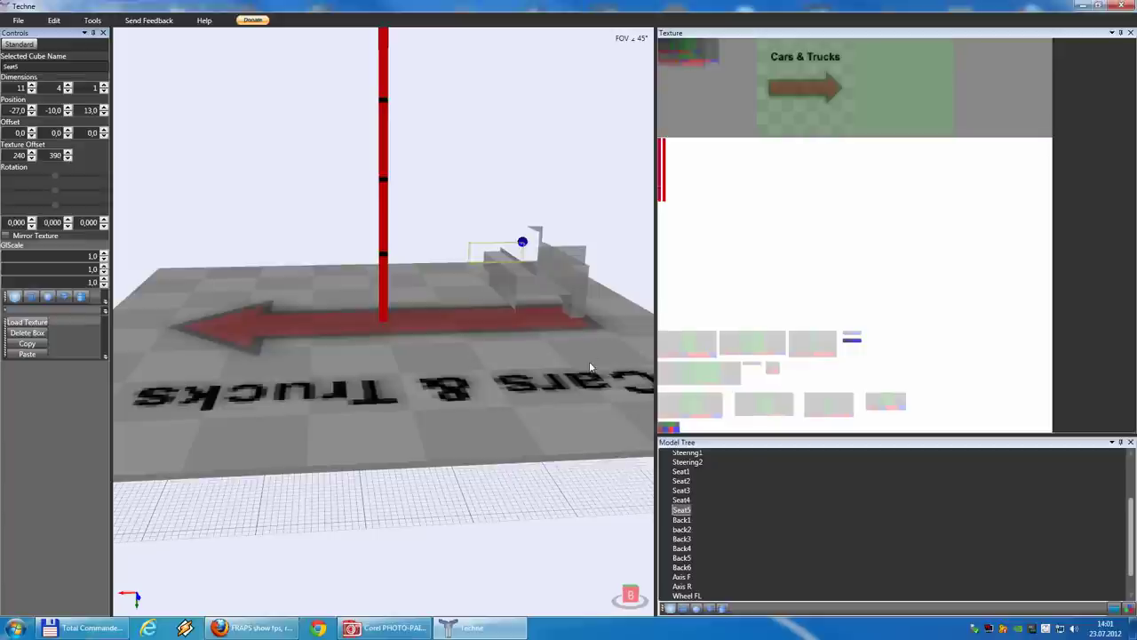
Set Back1's texture offset to 270 horizontally and 380 vertically
click(697, 519)
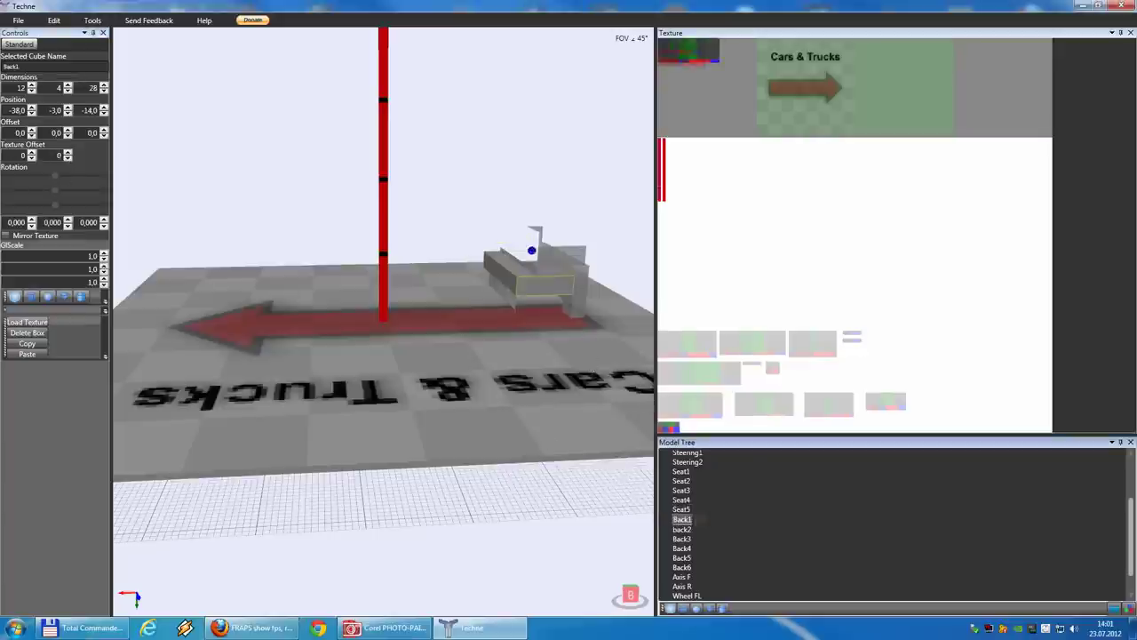
click(59, 155)
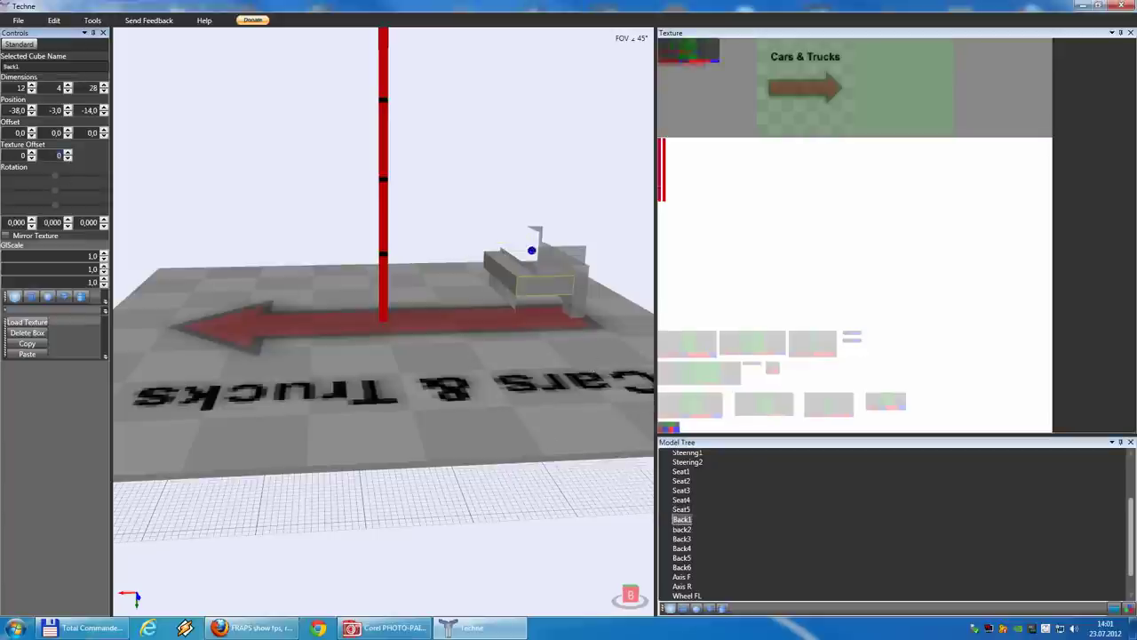
key(Return)
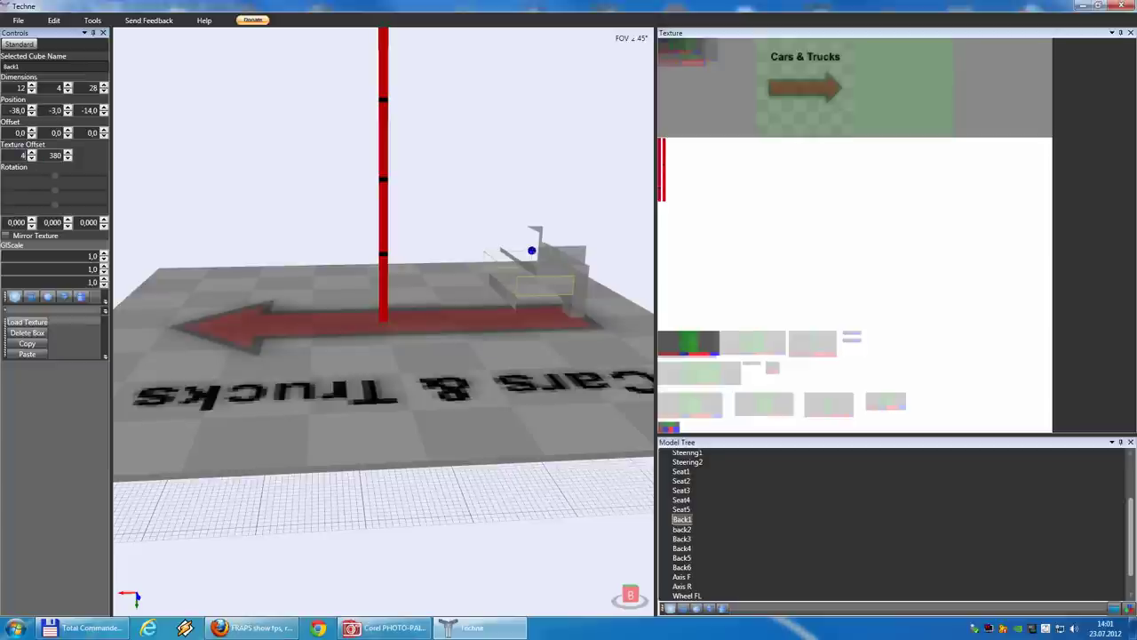
text(00)
key(Return)
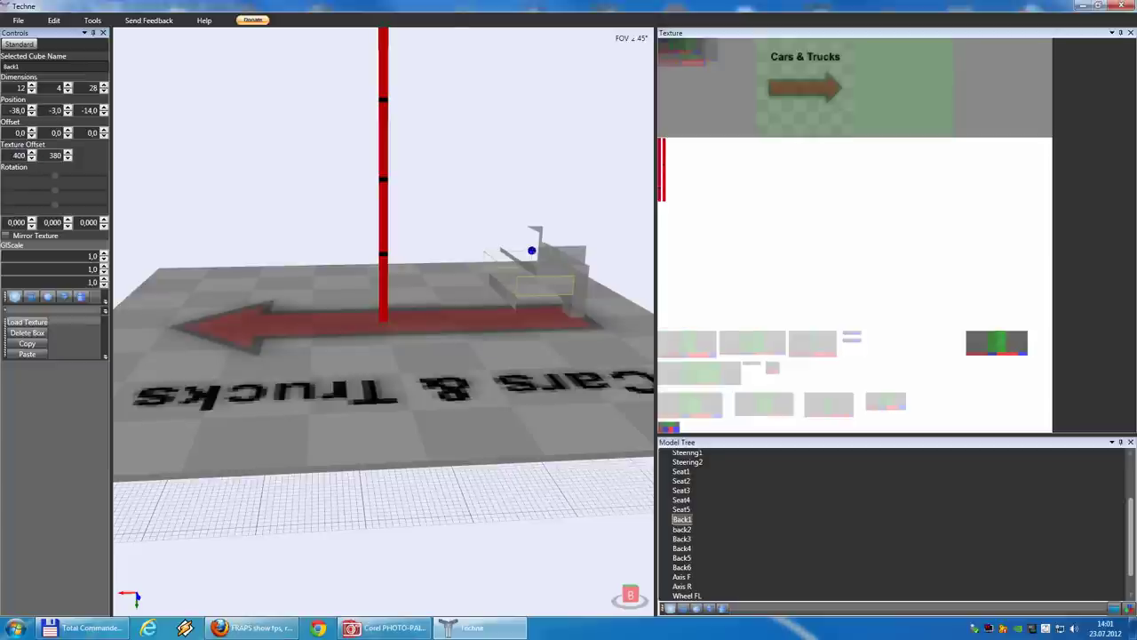
text(300)
key(Return)
drag(32, 158, 32, 158)
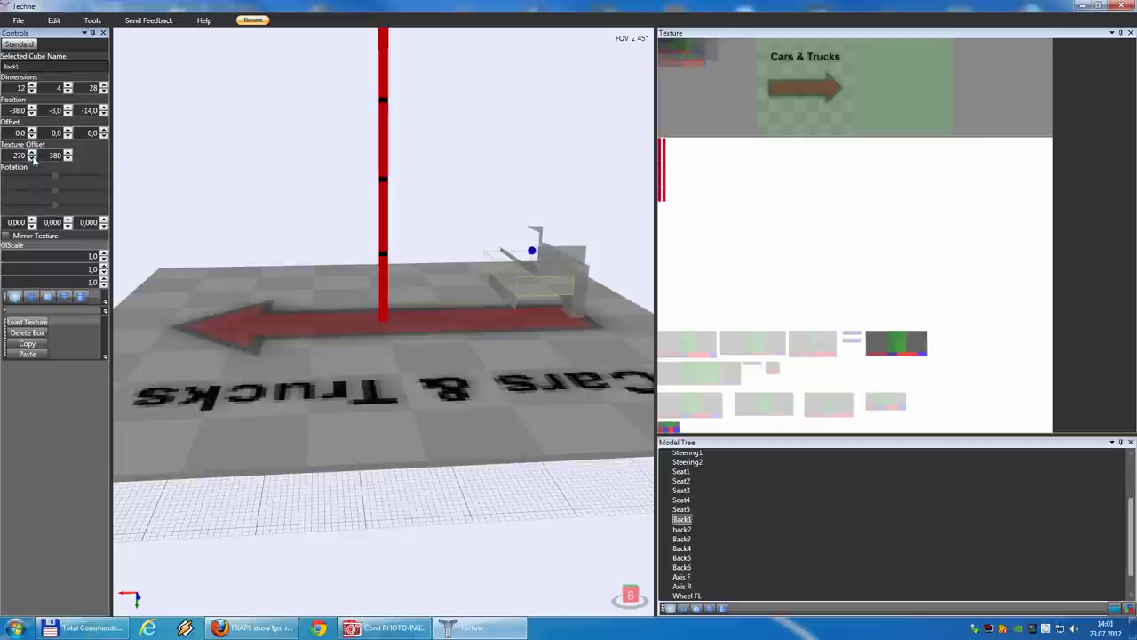
Set back2's texture offset to 360 horizontally and 380 vertically so its texture area clears Back1's
click(700, 529)
double_click(59, 155)
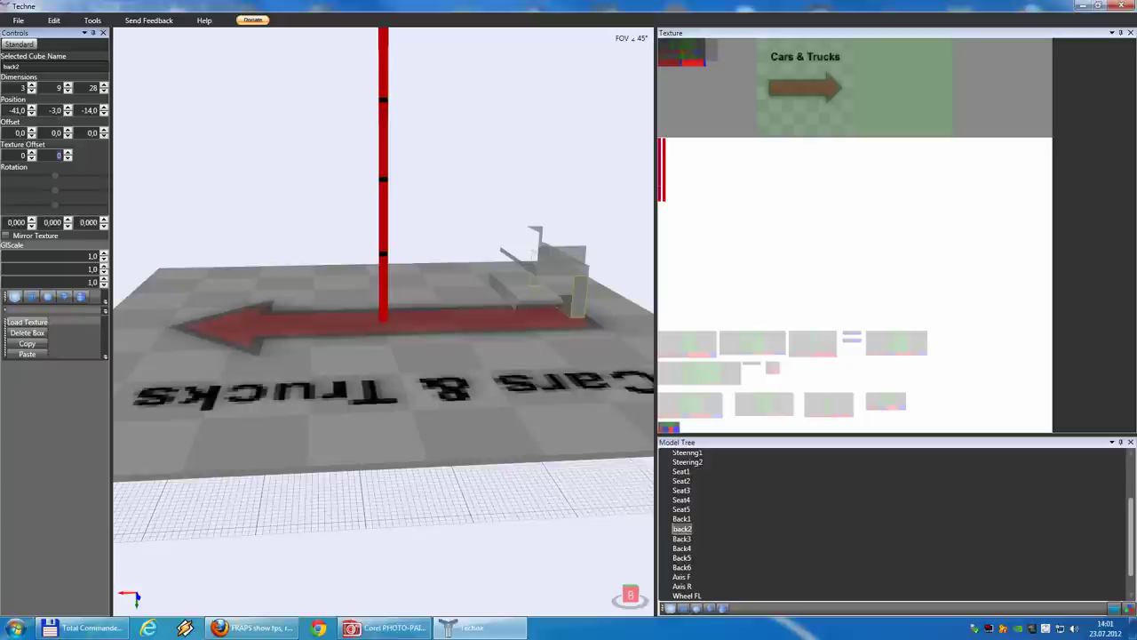
key(Return)
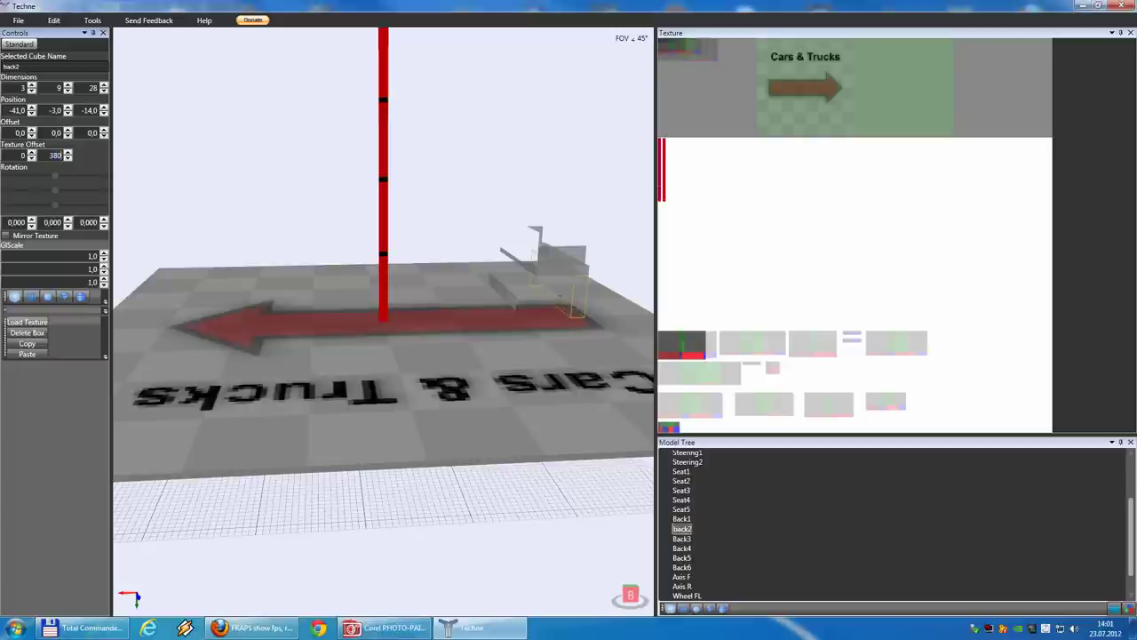
text(350)
key(Return)
click(32, 153)
click(32, 153)
click(32, 153)
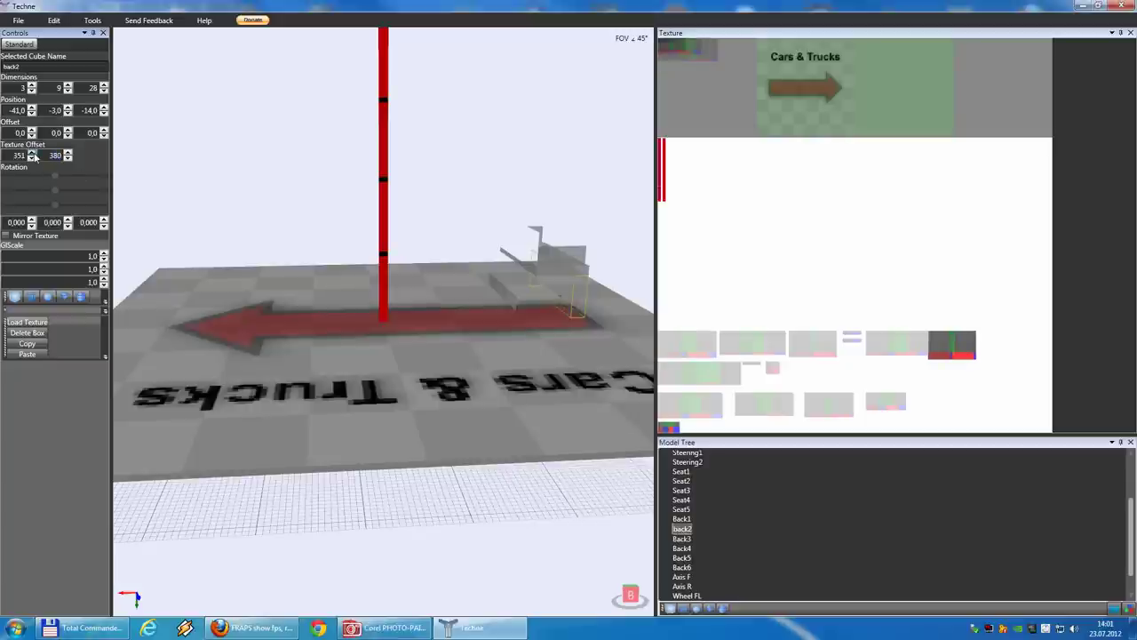
click(32, 153)
click(32, 153)
click(32, 153)
click(32, 153)
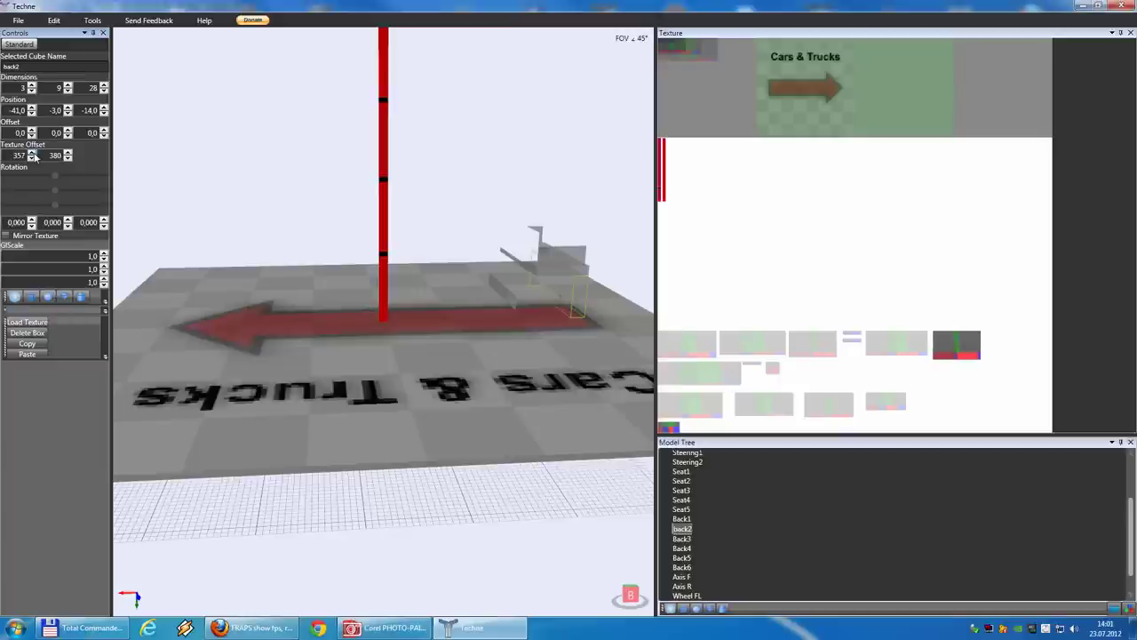
click(32, 152)
click(32, 153)
Set Back3's vertical texture offset to 340, keeping it at 0 horizontally, so its area sits above Seat1's
scroll(1130, 533, down, 1)
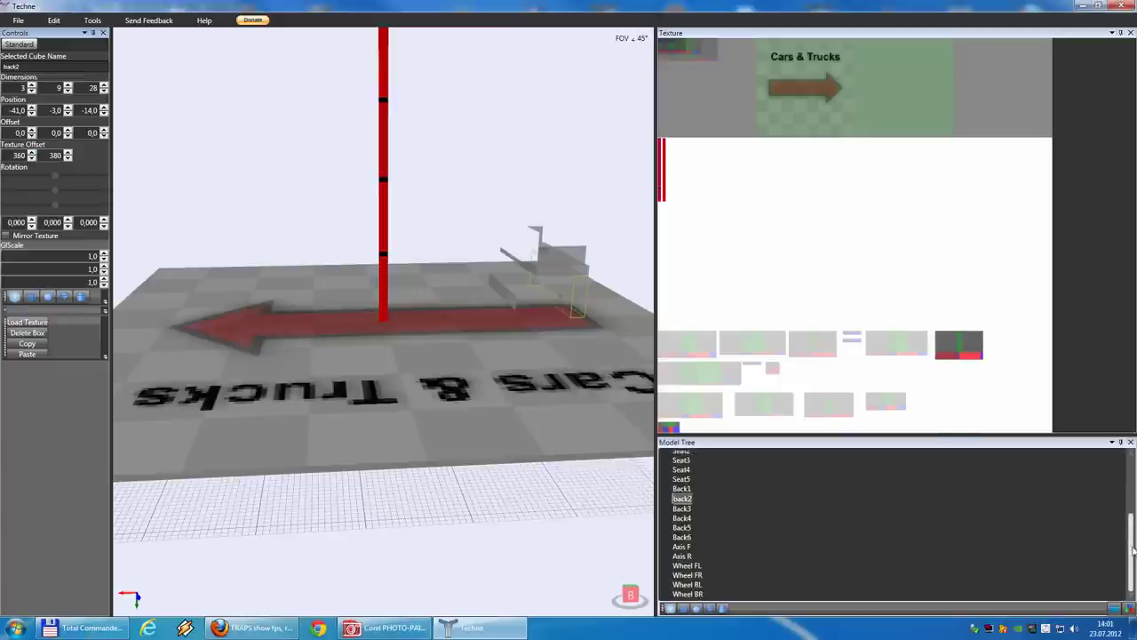
click(682, 509)
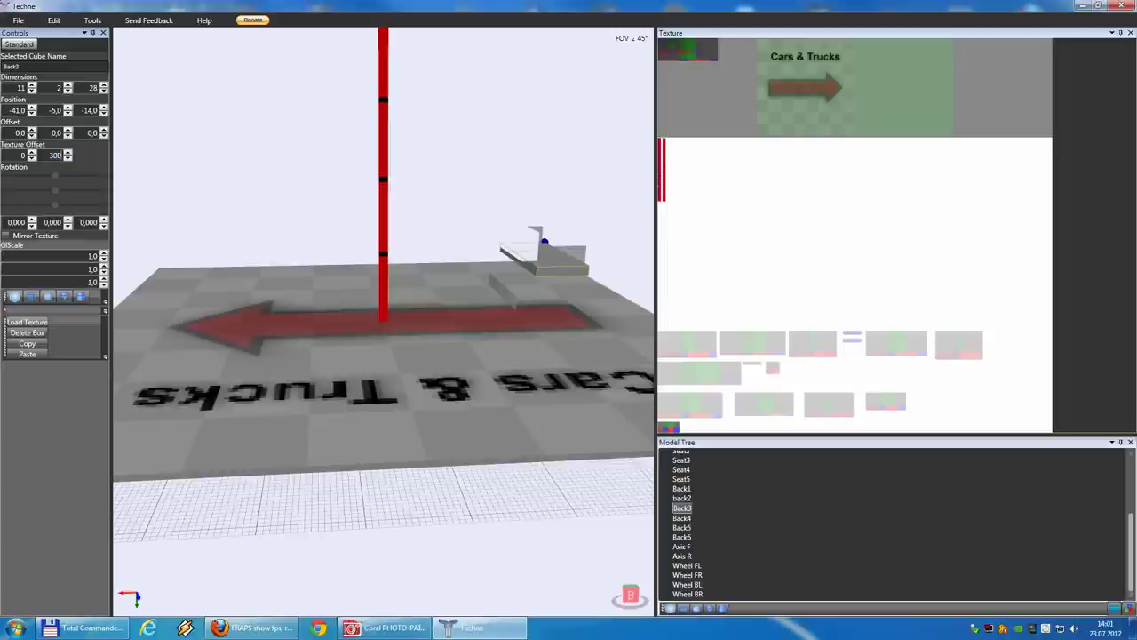
key(Return)
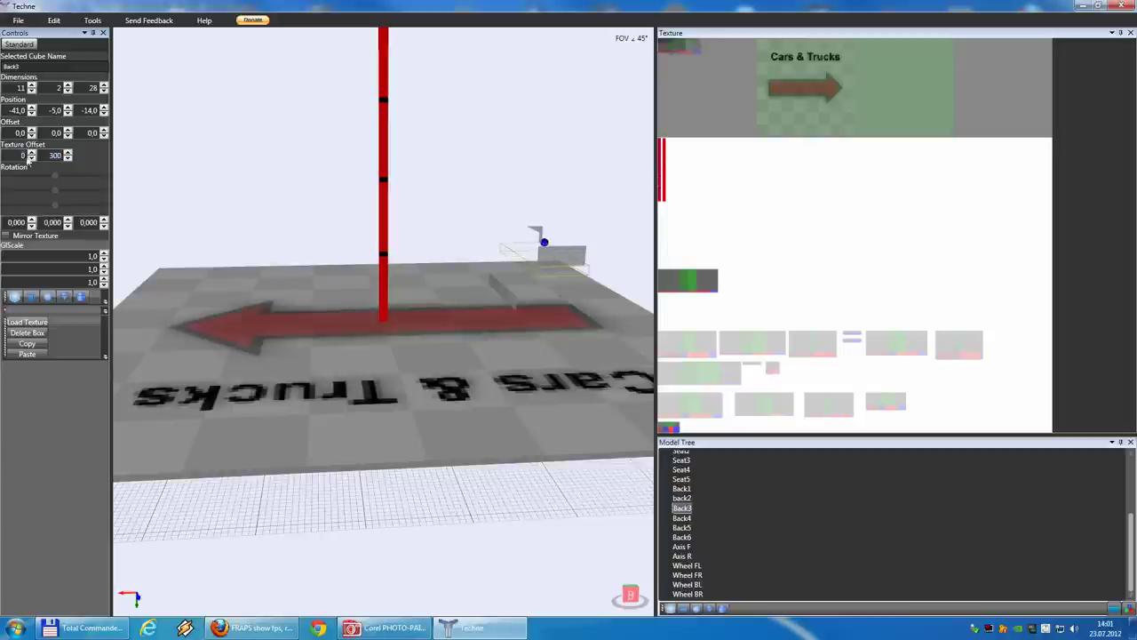
click(67, 158)
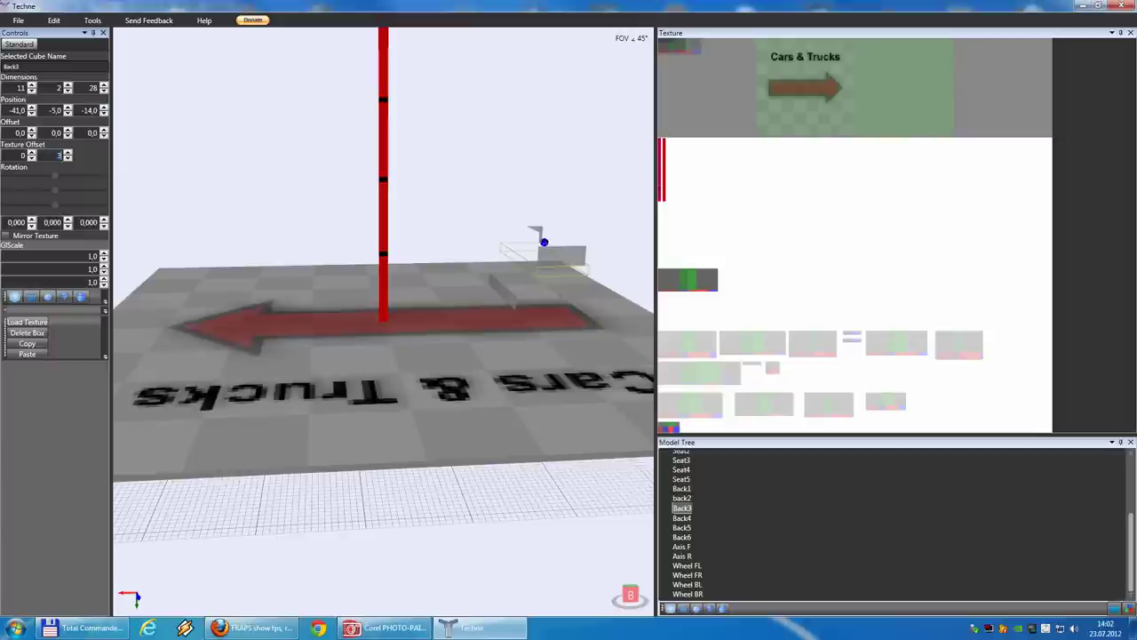
key(Return)
click(67, 158)
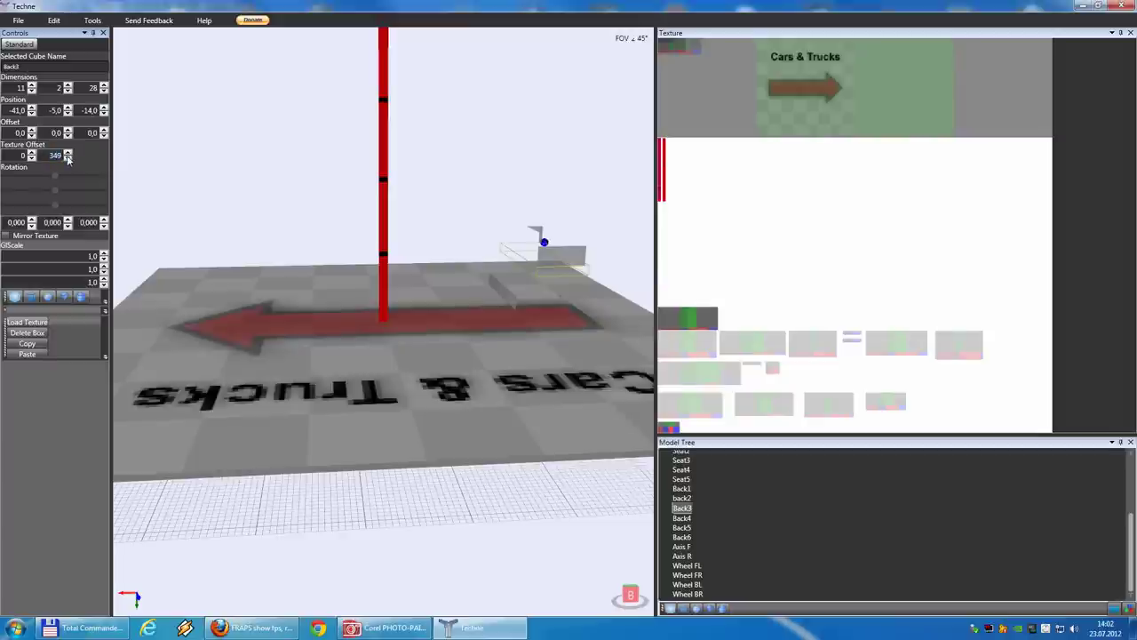
click(68, 158)
click(68, 158)
click(68, 158)
click(67, 159)
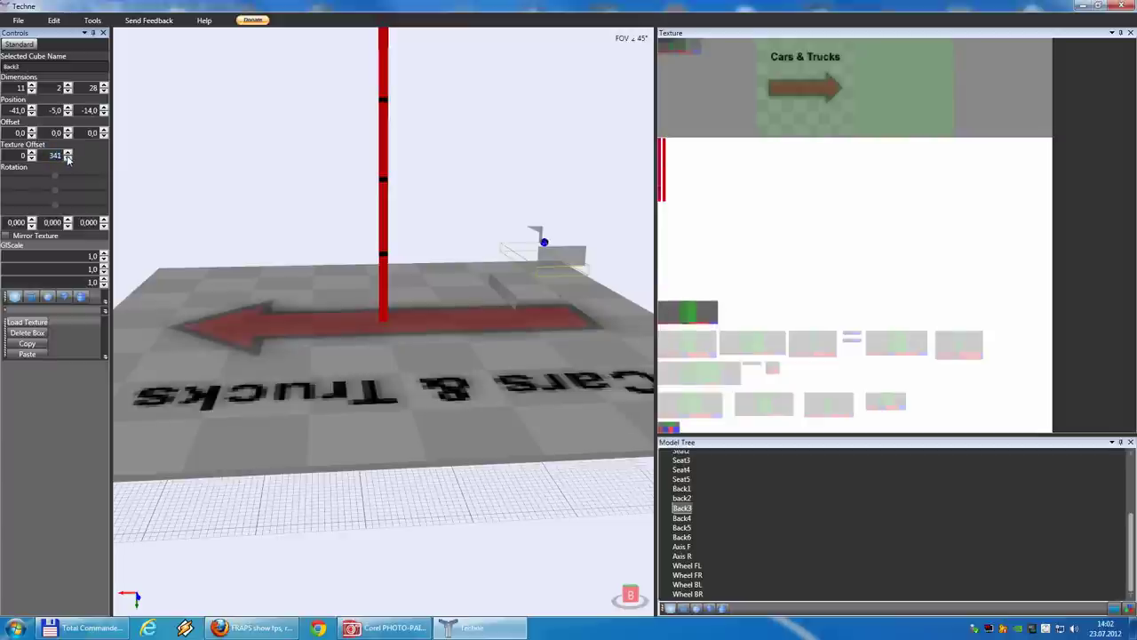
click(68, 158)
Set Back4's texture offset to 90 horizontally and 340 vertically, and Back5's to 90 horizontally and 350 vertically
click(681, 518)
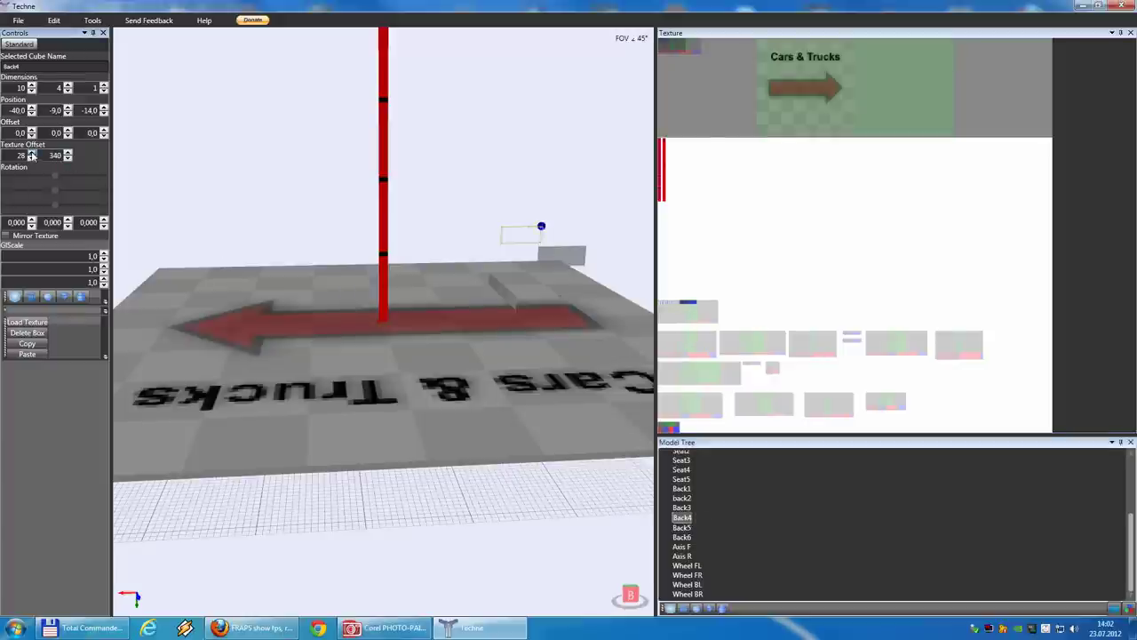
click(32, 154)
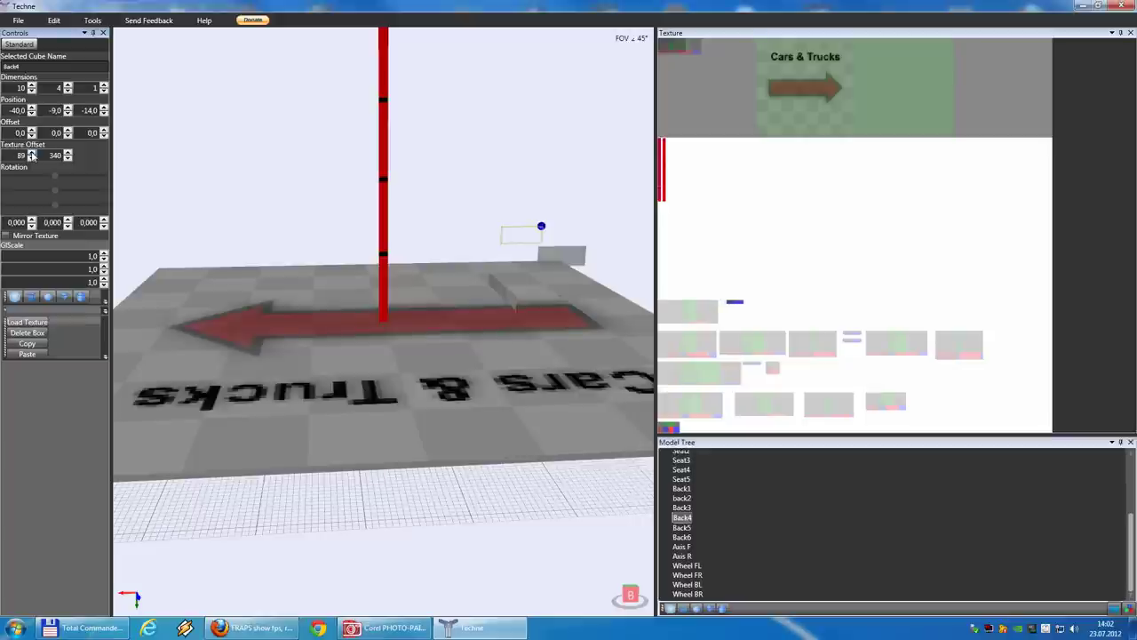
click(692, 528)
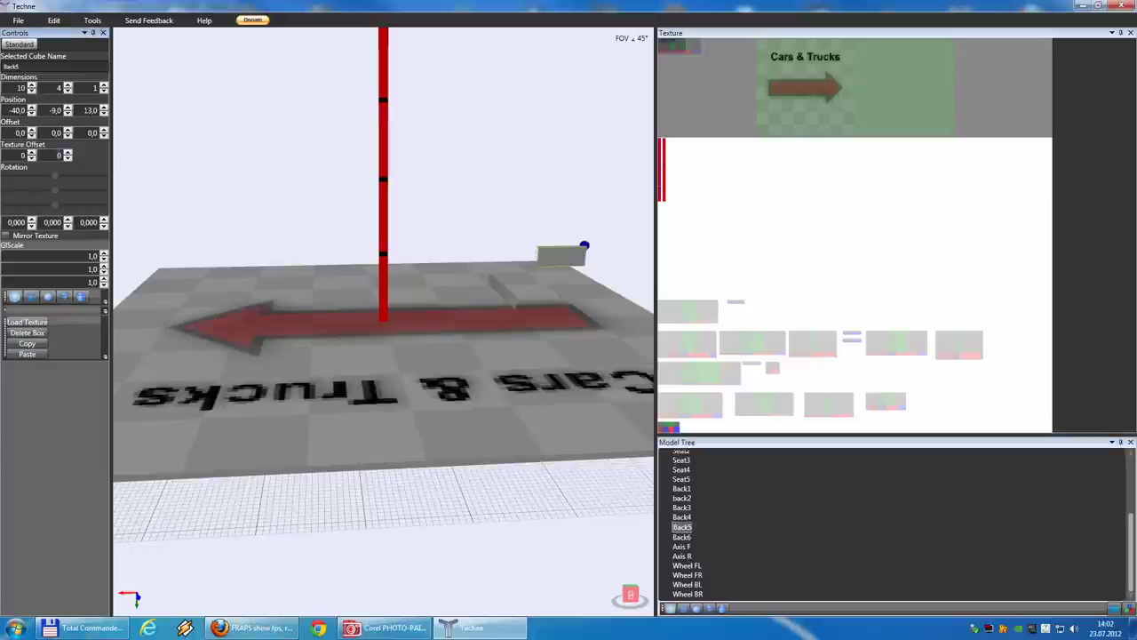
click(31, 158)
key(Return)
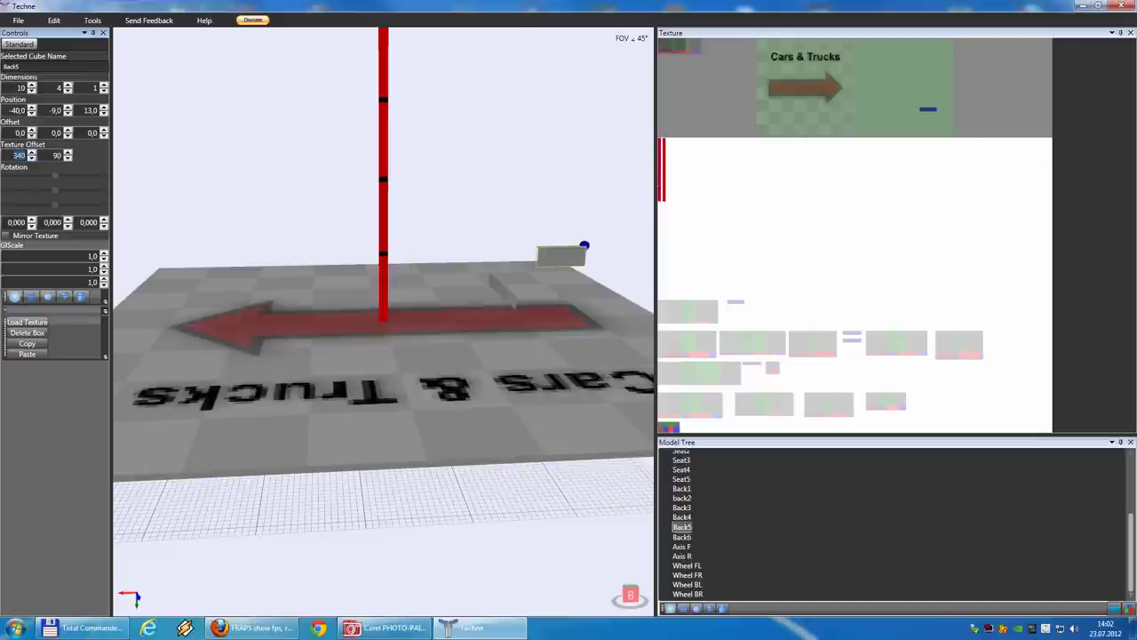
key(Return)
text(40)
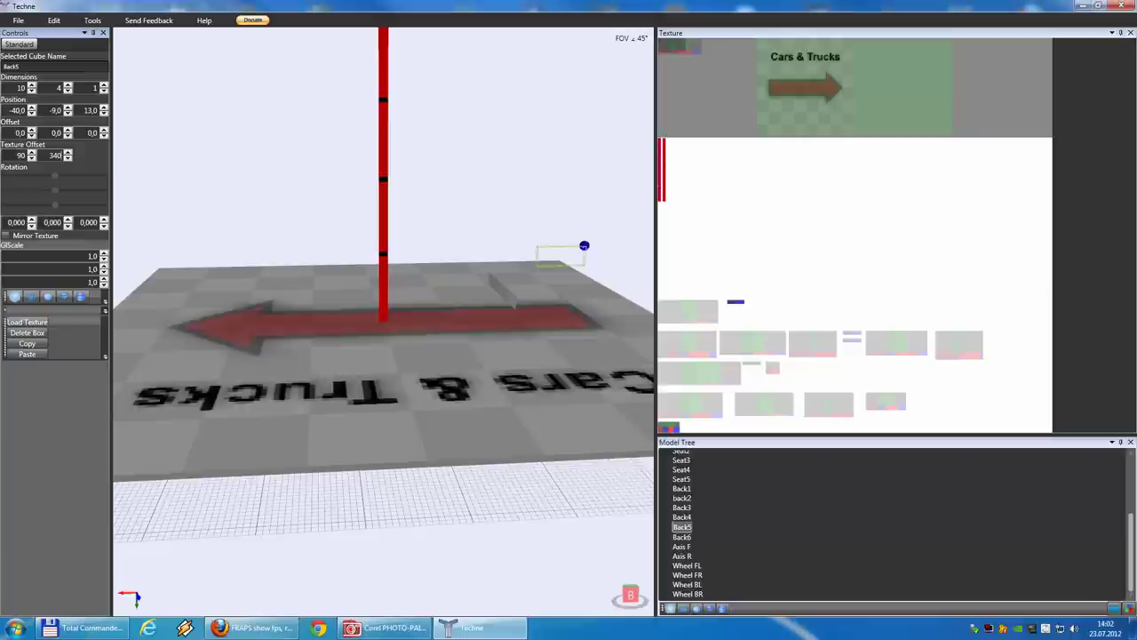
click(67, 152)
click(68, 159)
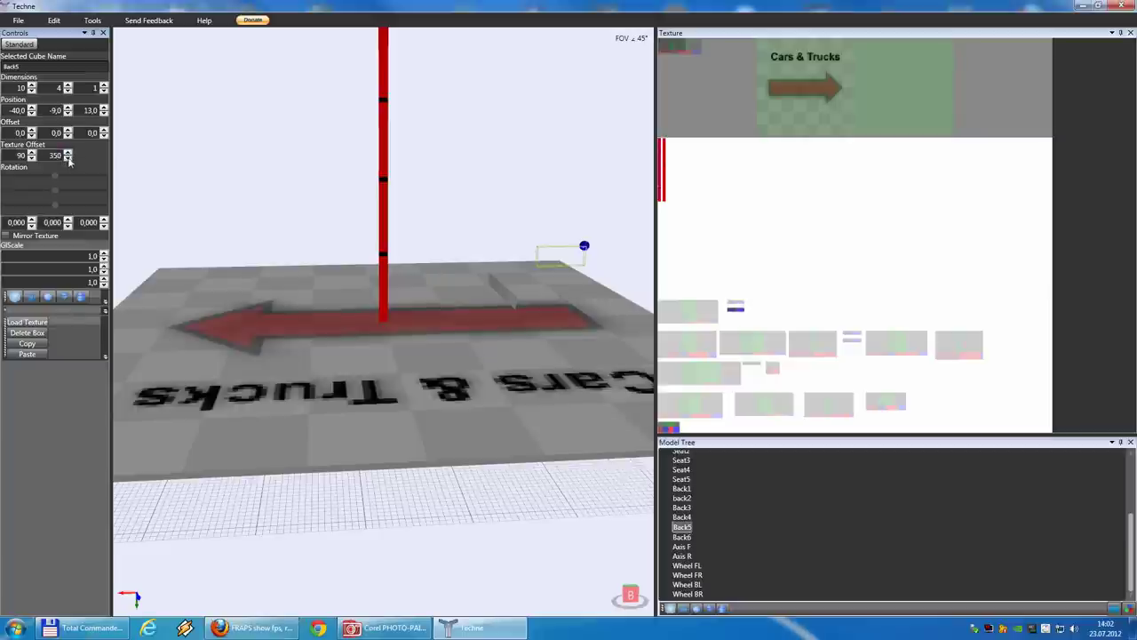
Set Back6's vertical texture offset to 340 and increase its horizontal offset until its texture area clears those of Back4 and Back5
click(684, 537)
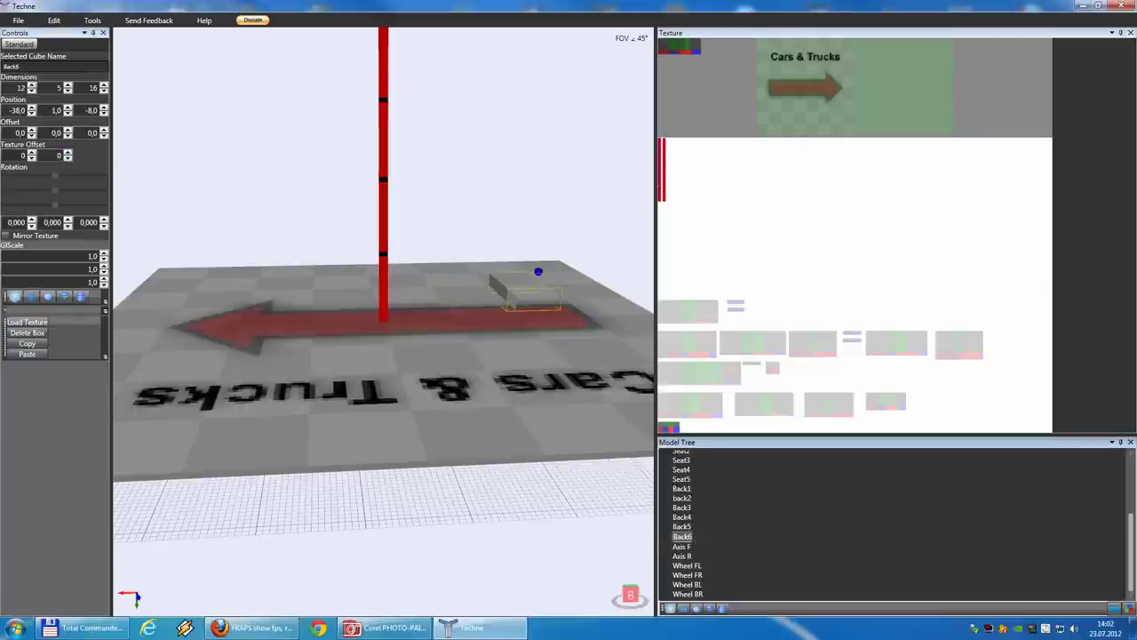
click(59, 156)
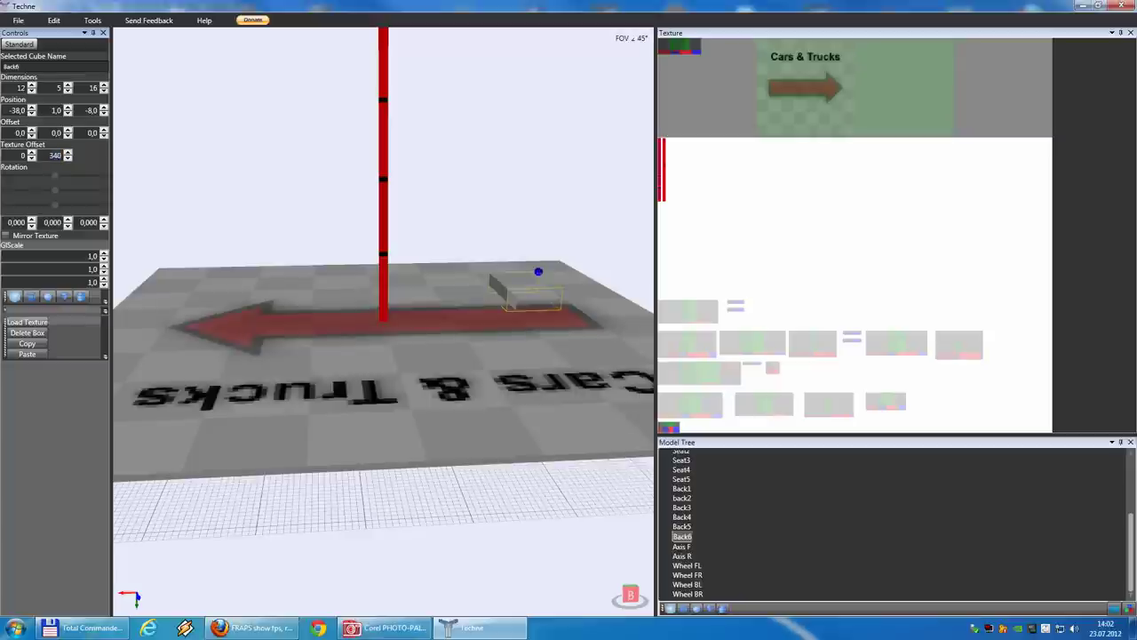
text(340)
key(Return)
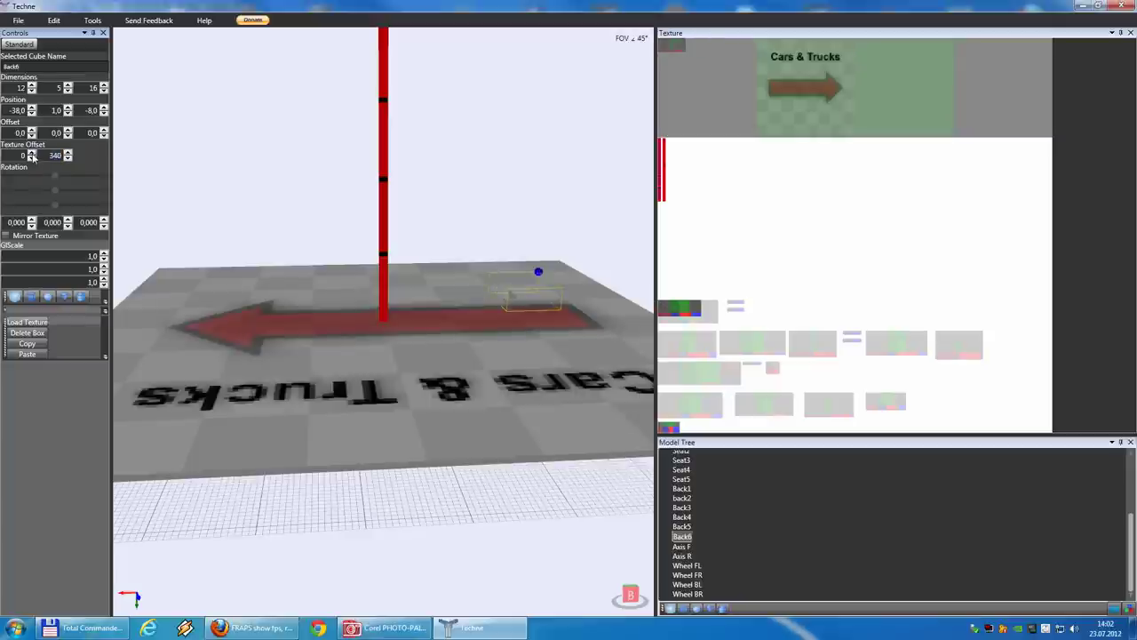
drag(31, 153, 31, 154)
Set Axis F's vertical texture offset to 300, keeping it at 0 horizontally, so its area sits above Back3's
click(683, 546)
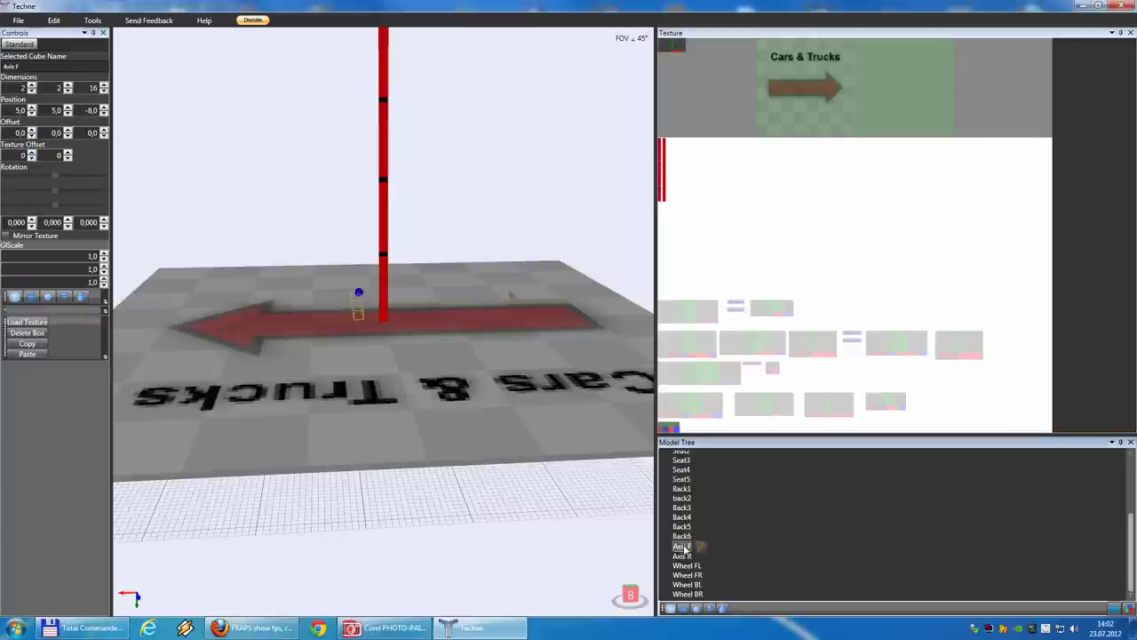
mouse_move(293, 208)
right_down()
mouse_move(295, 186)
mouse_move(264, 193)
mouse_move(297, 208)
right_up()
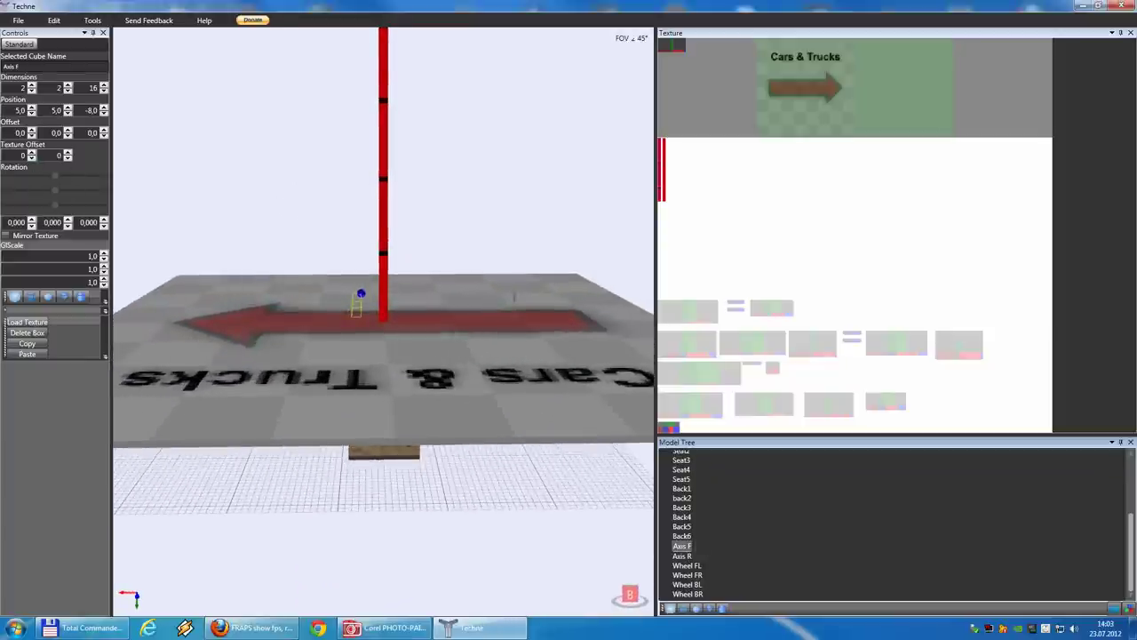
text(0)
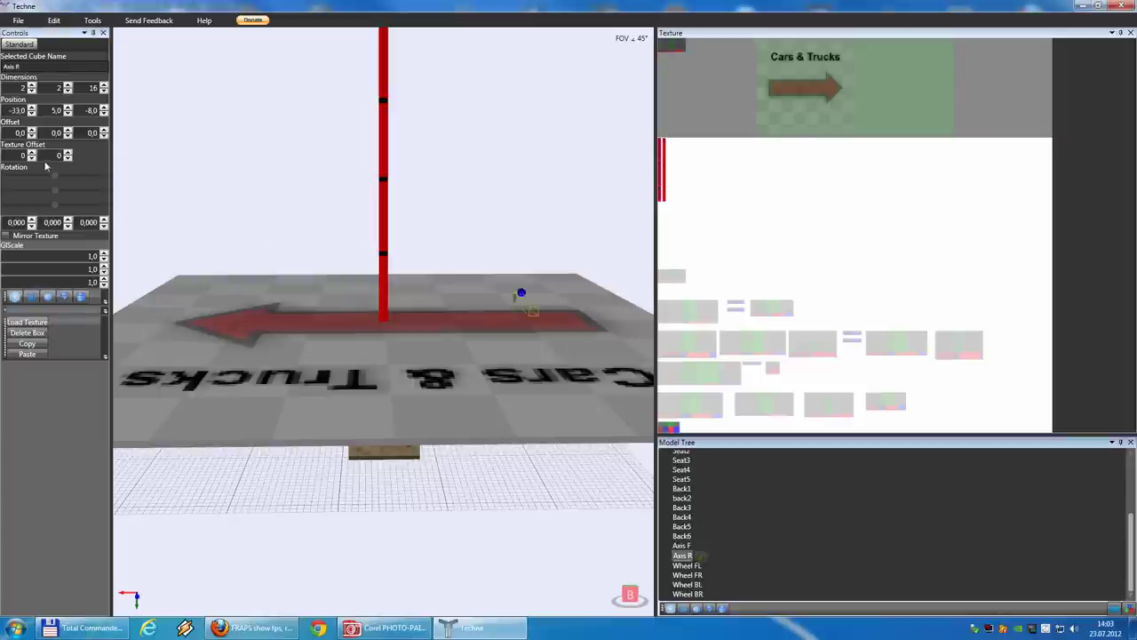
Set Axis R's texture offset to 50 horizontally and 300 vertically, and deselect the cube
click(683, 555)
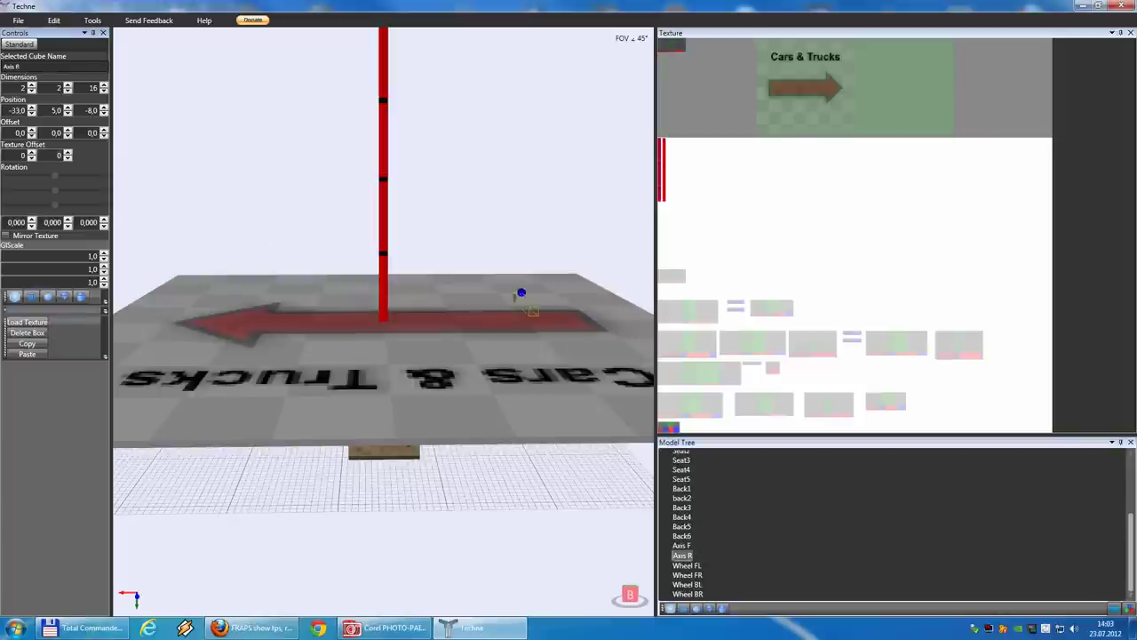
click(23, 155)
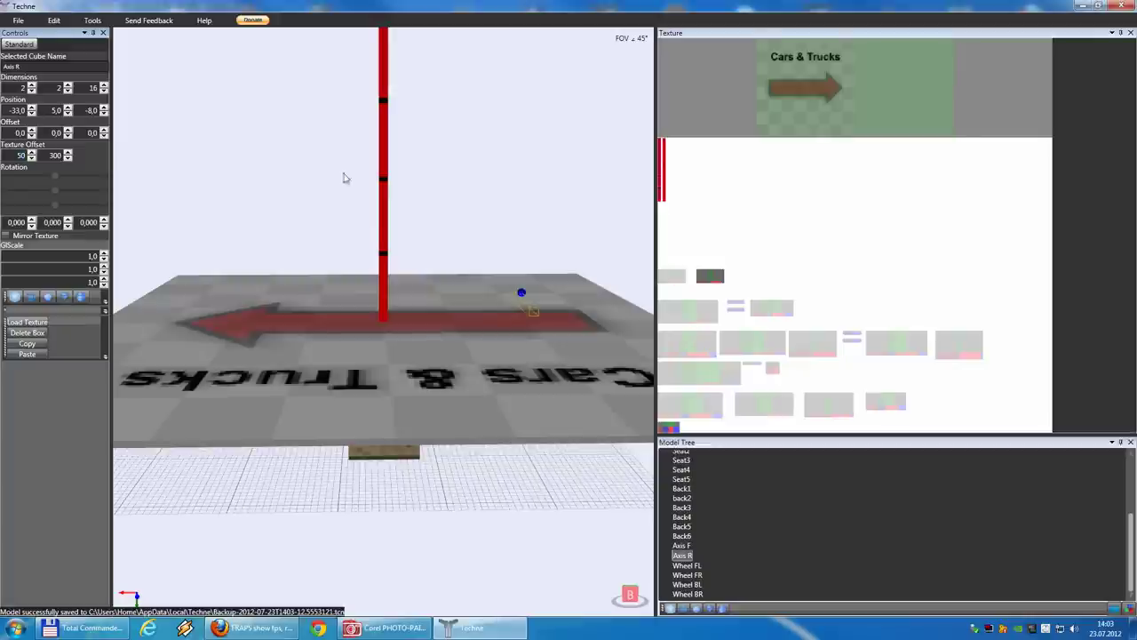
mouse_move(513, 187)
right_down()
mouse_move(489, 189)
mouse_move(509, 184)
right_up()
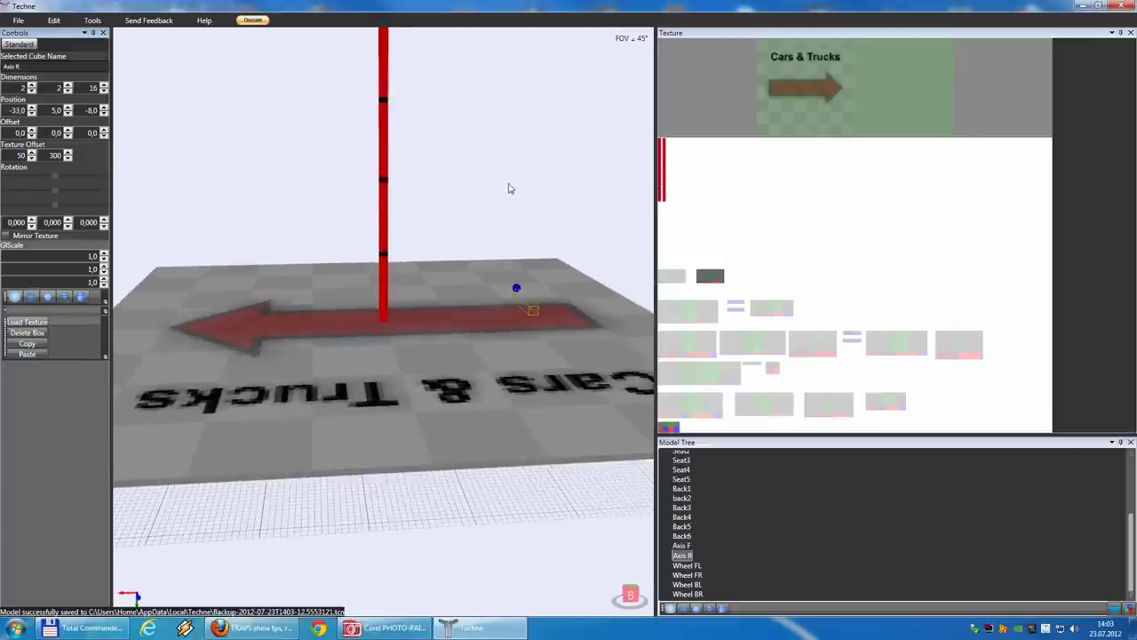
scroll(456, 182, down, 3)
click(472, 187)
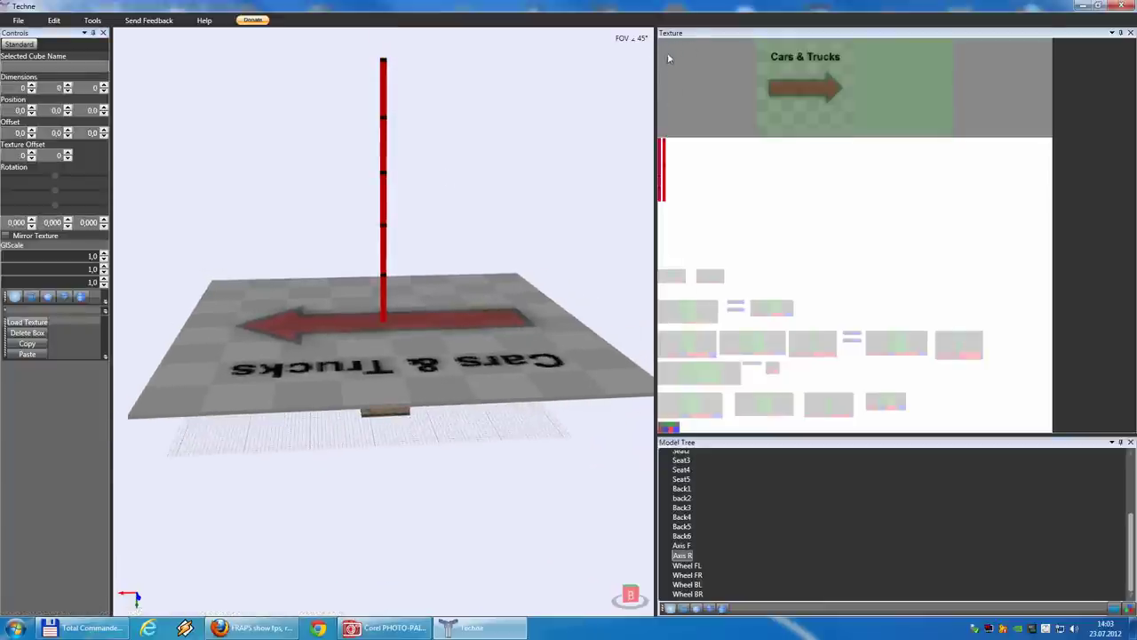
Export the model's texture map to the Desktop as the PNG image CarBlanko
drag(454, 221, 595, 271)
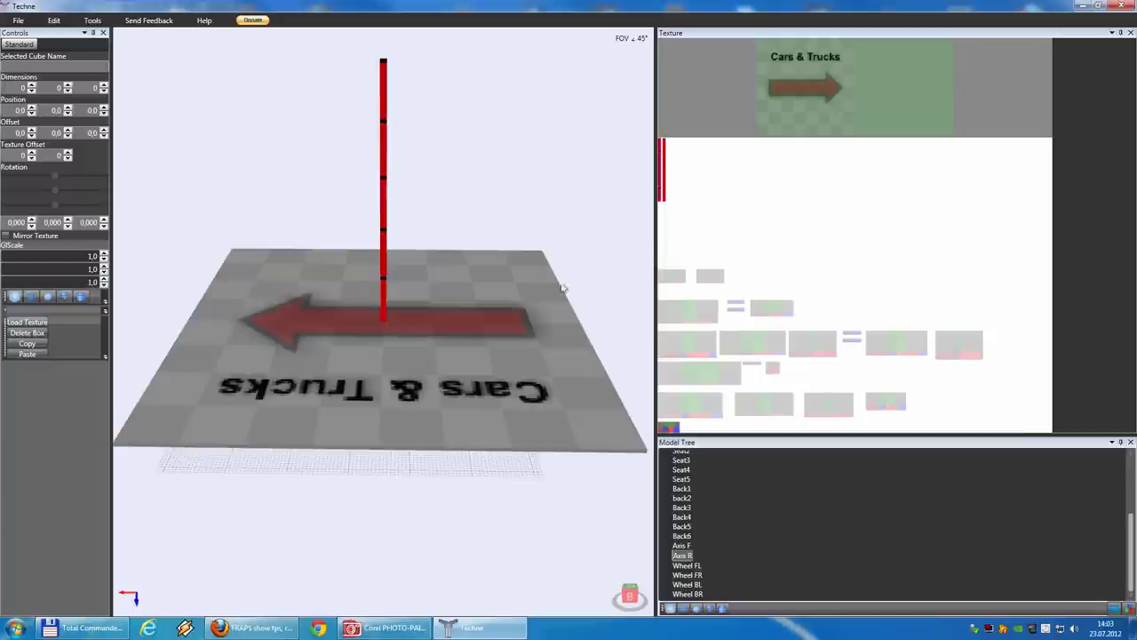
click(18, 20)
mouse_move(35, 121)
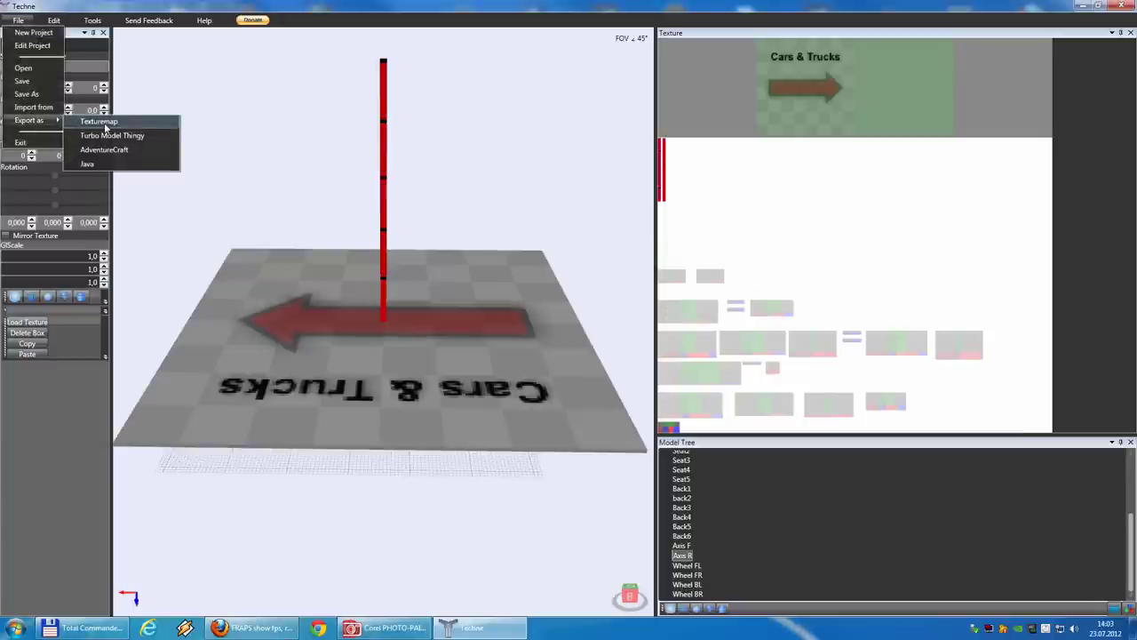
click(104, 124)
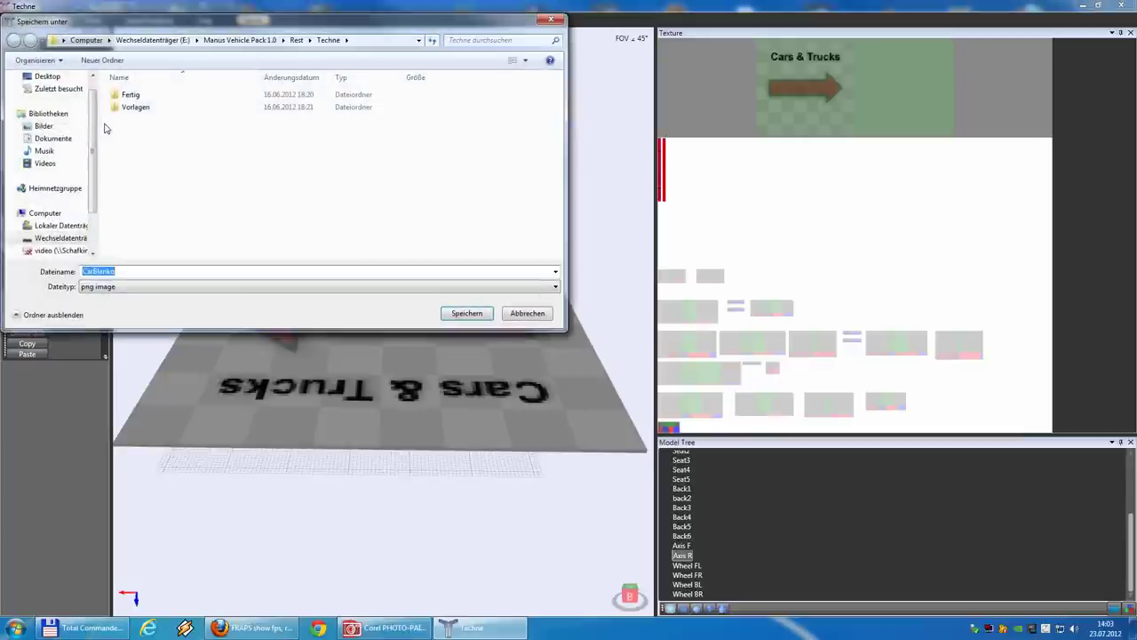
click(47, 78)
click(468, 314)
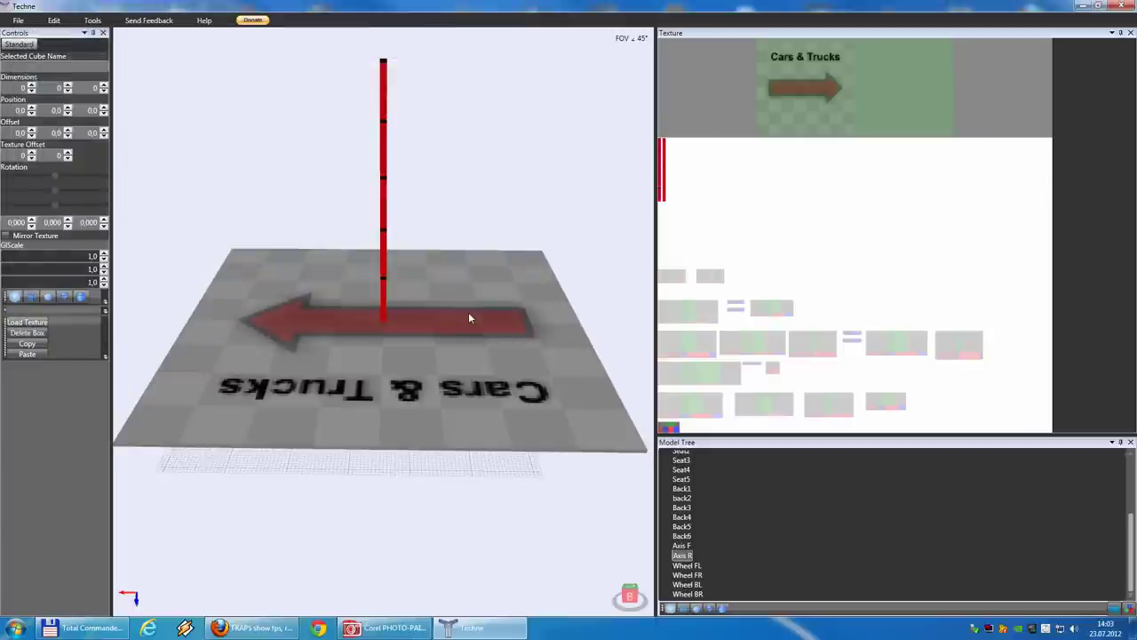
Load the CarBlanko PNG from the Desktop as the model's texture
click(27, 322)
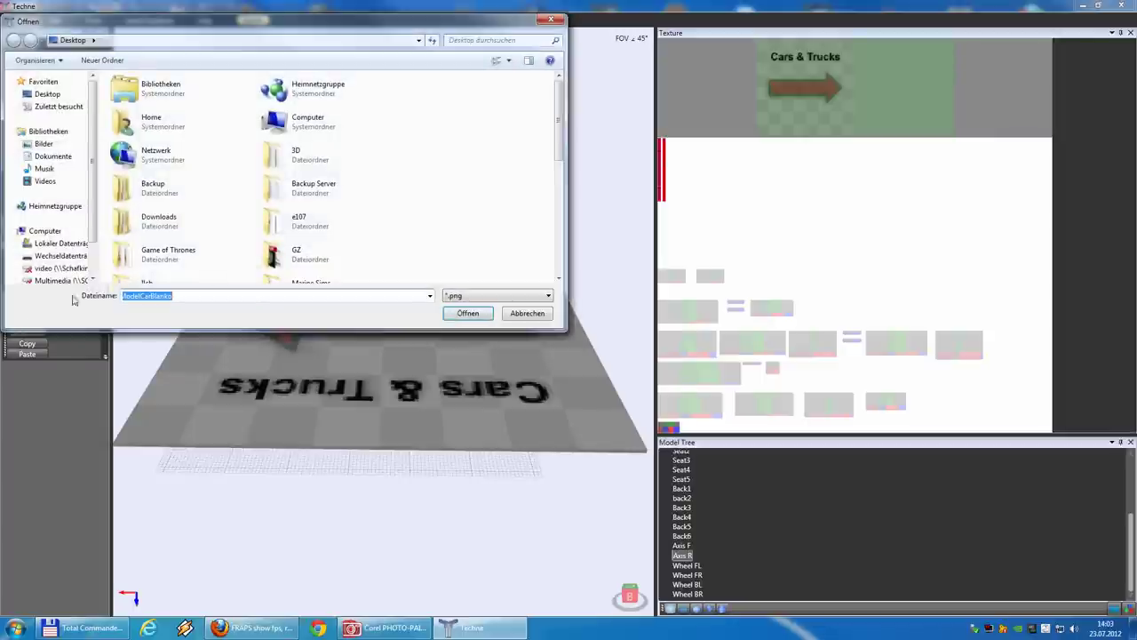
drag(565, 129, 564, 231)
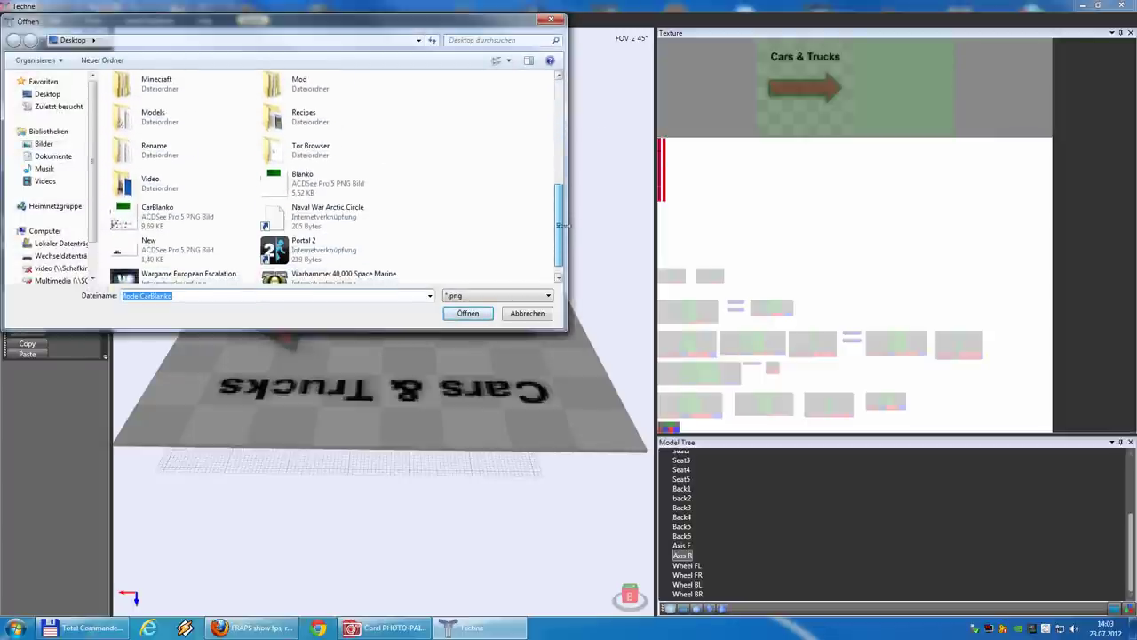
double_click(149, 219)
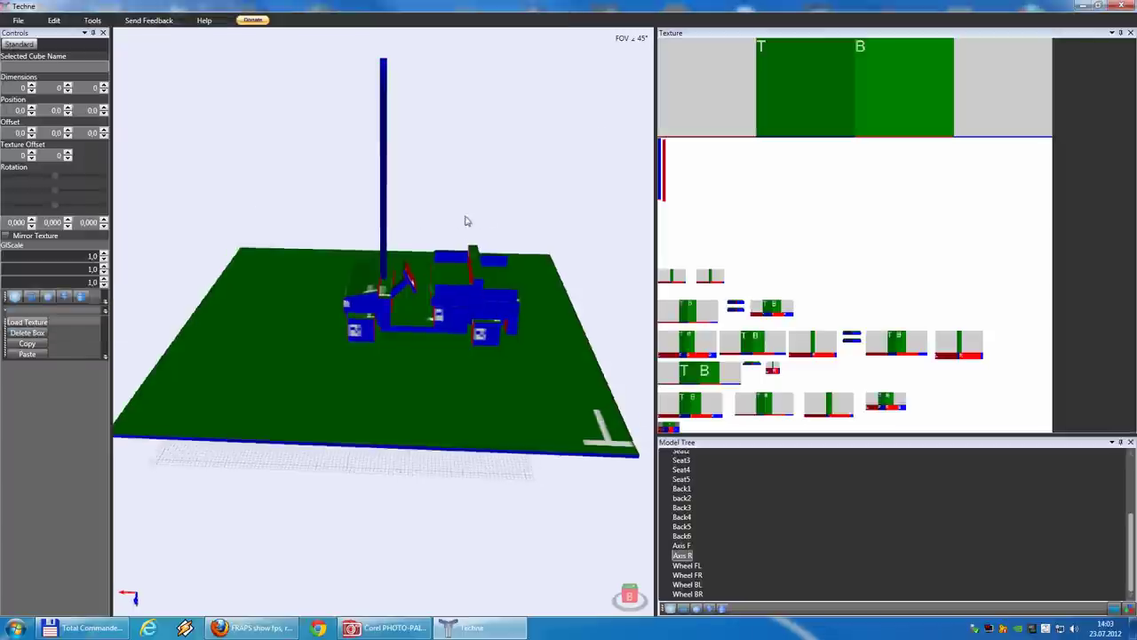
drag(463, 221, 499, 226)
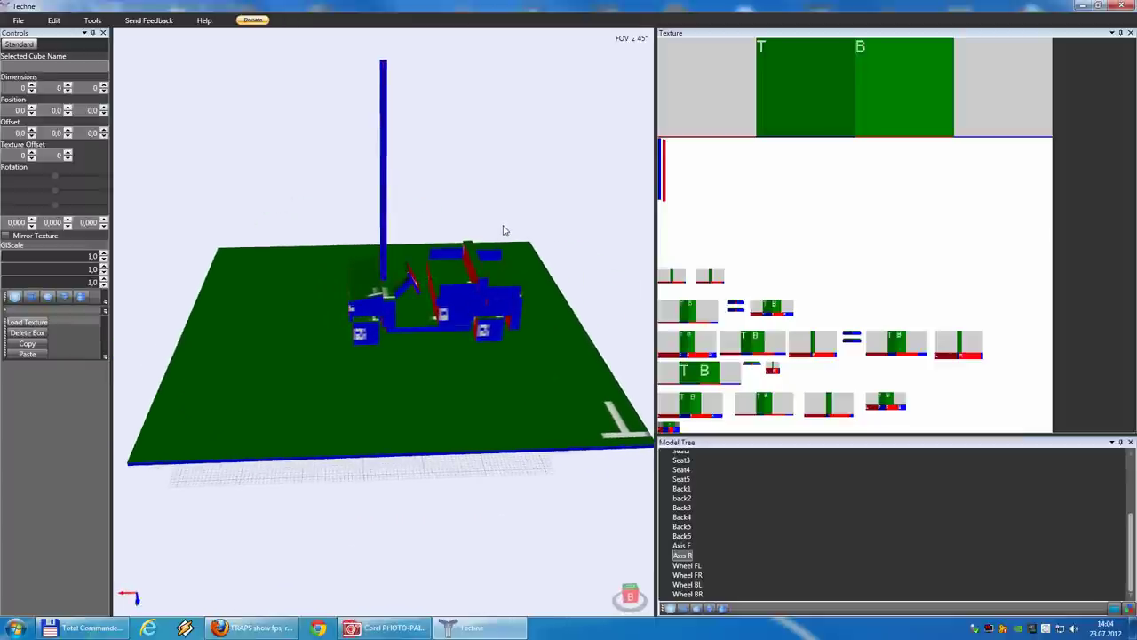
Switch to Corel PHOTO-PAINT and close all open images, including SkinGrey512, SkinBlankoCar and Raster klein, without saving changes
click(400, 627)
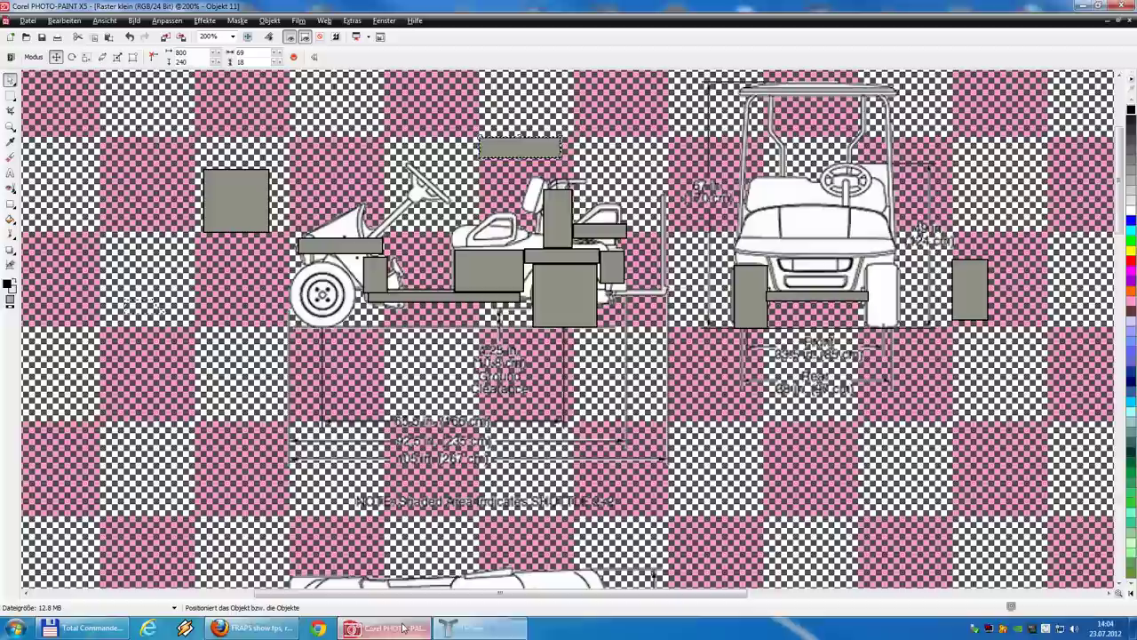
click(1116, 21)
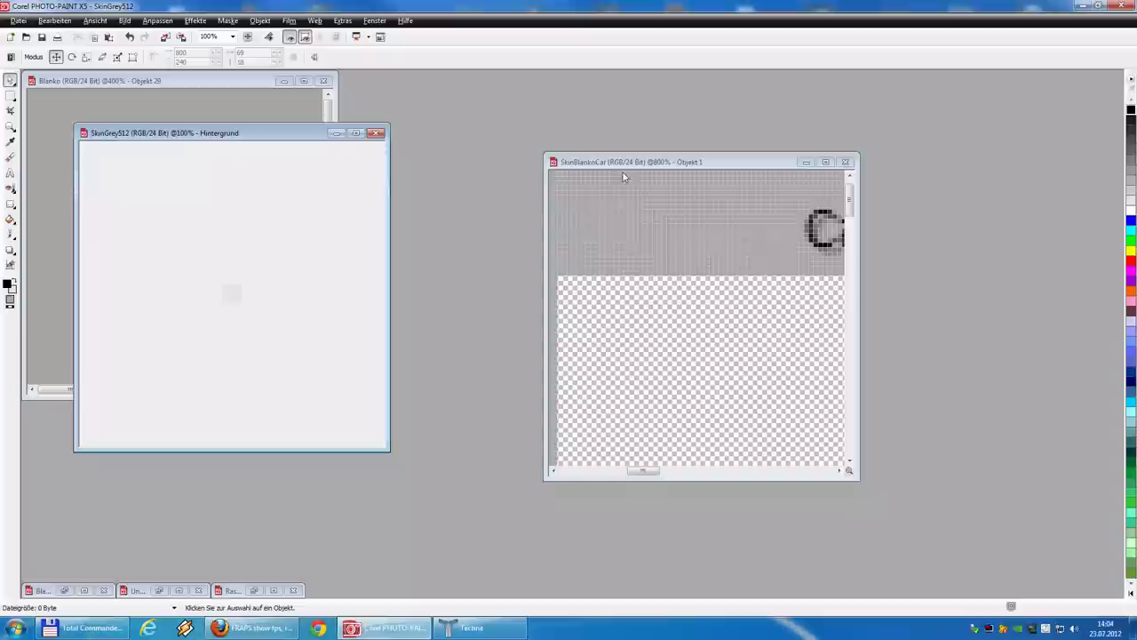
click(376, 134)
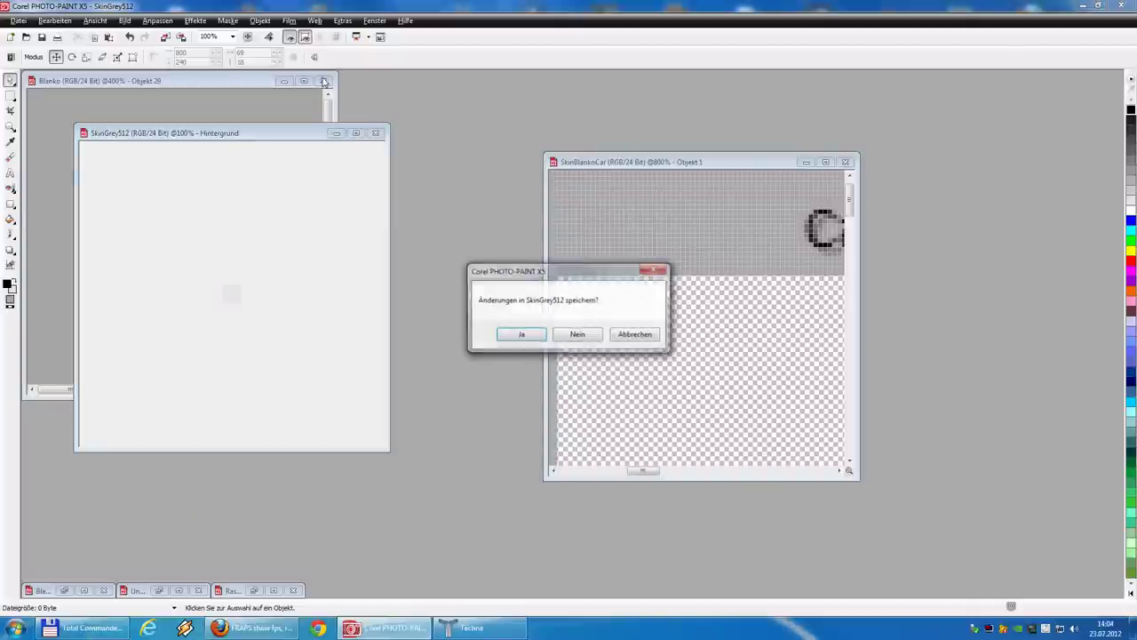
click(578, 334)
click(323, 80)
click(566, 338)
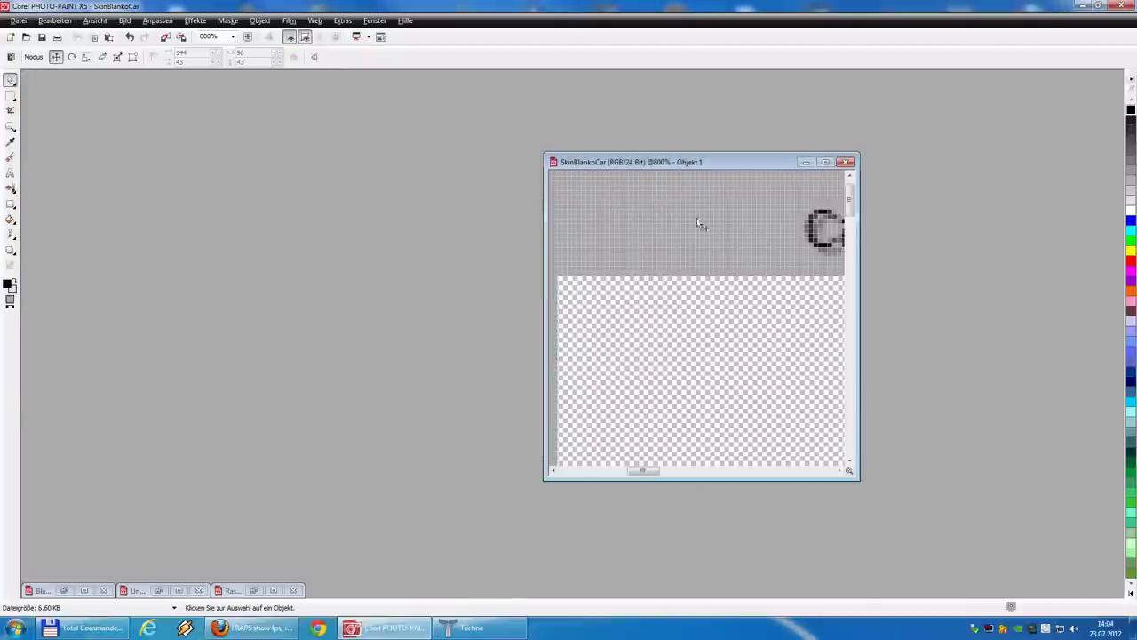
click(845, 162)
click(578, 335)
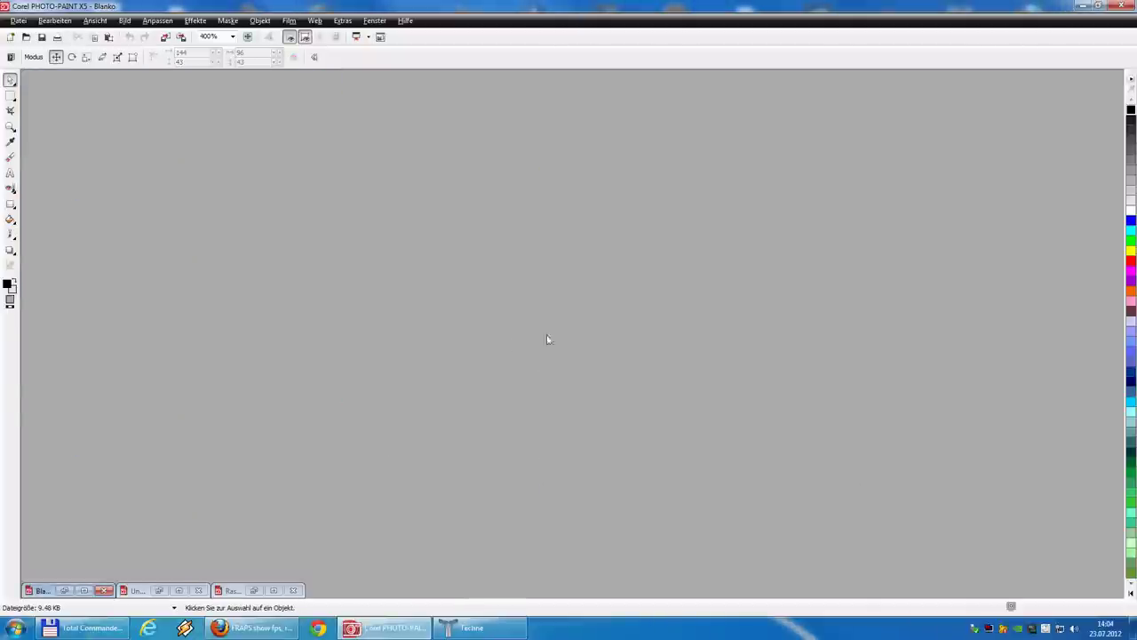
click(579, 338)
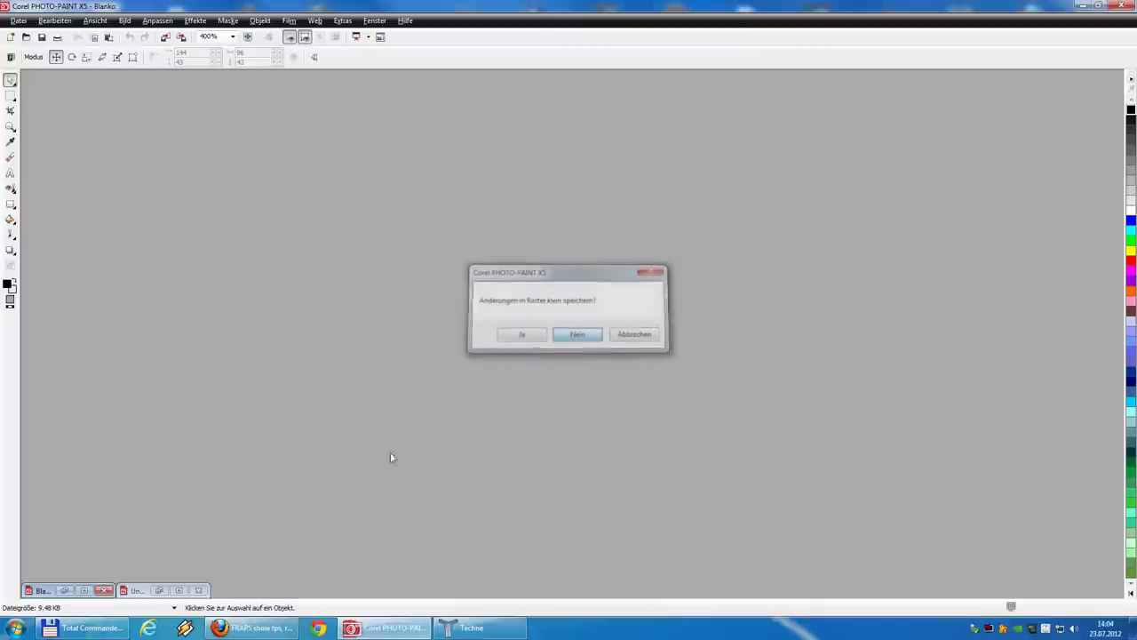
click(576, 337)
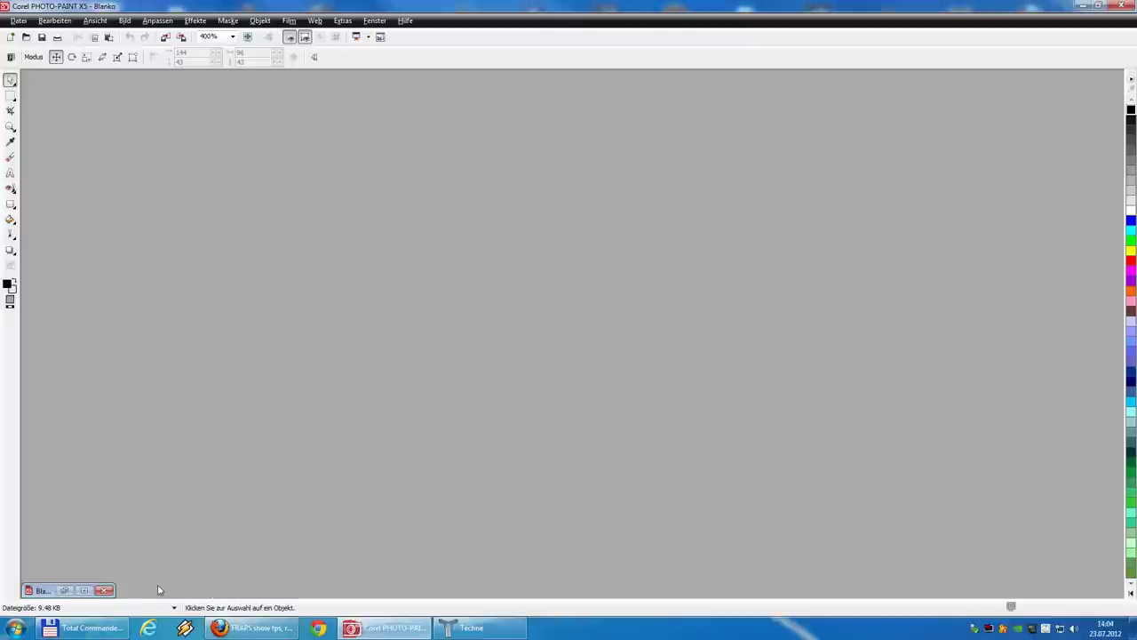
key(Return)
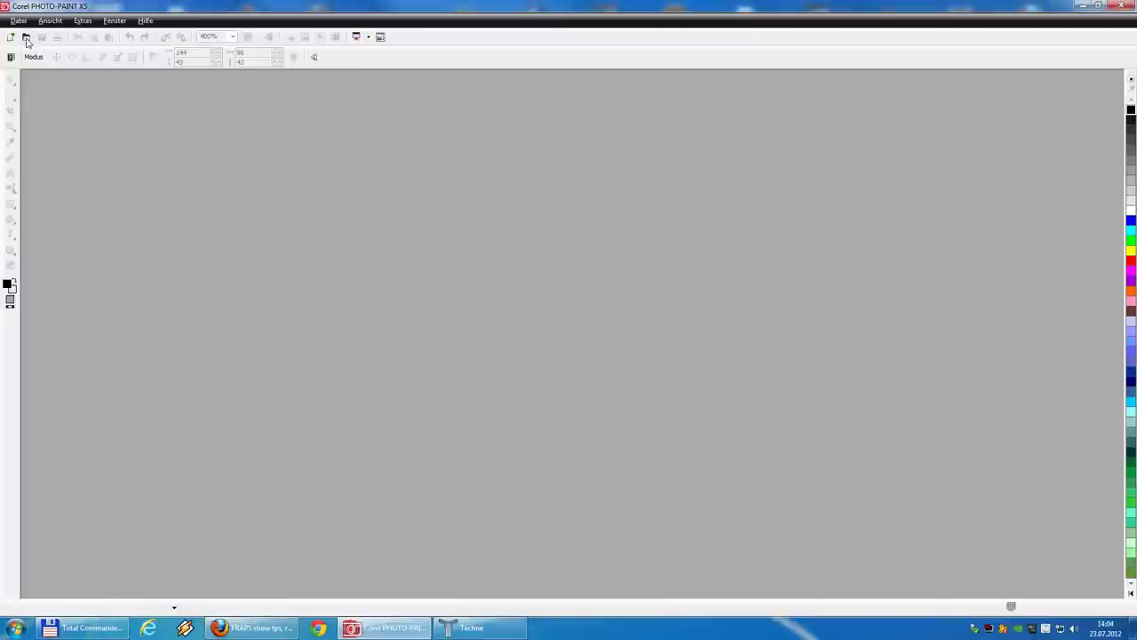
Open the CarBlanko PNG from the Desktop, maximize its window and enlarge the lowest texture area to 3200%
click(26, 37)
click(430, 337)
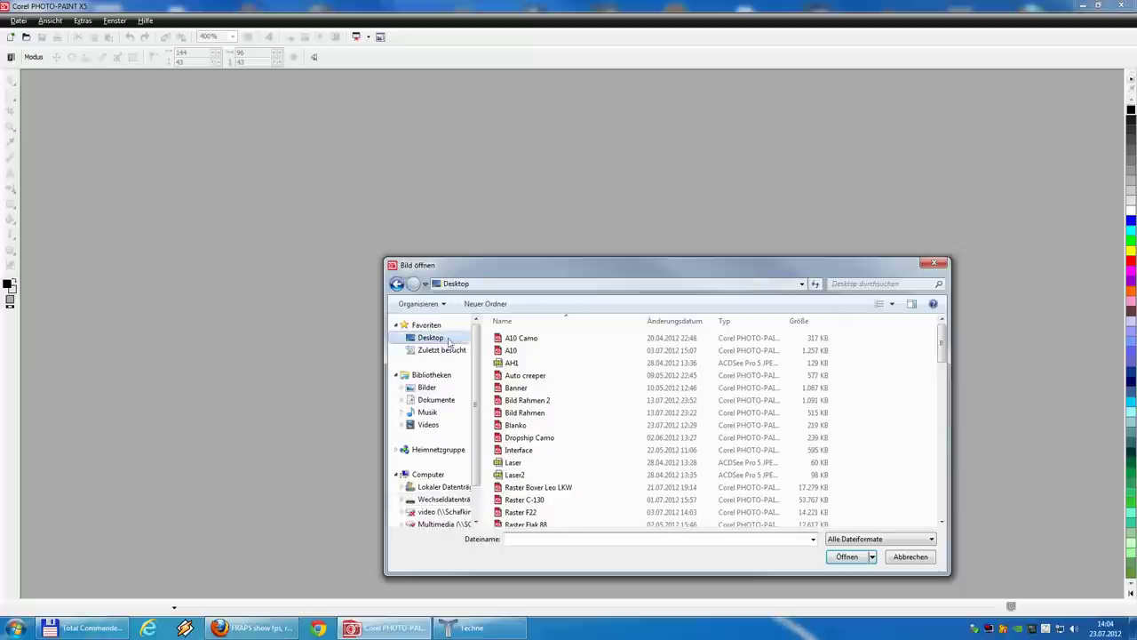
drag(943, 335, 942, 444)
double_click(585, 427)
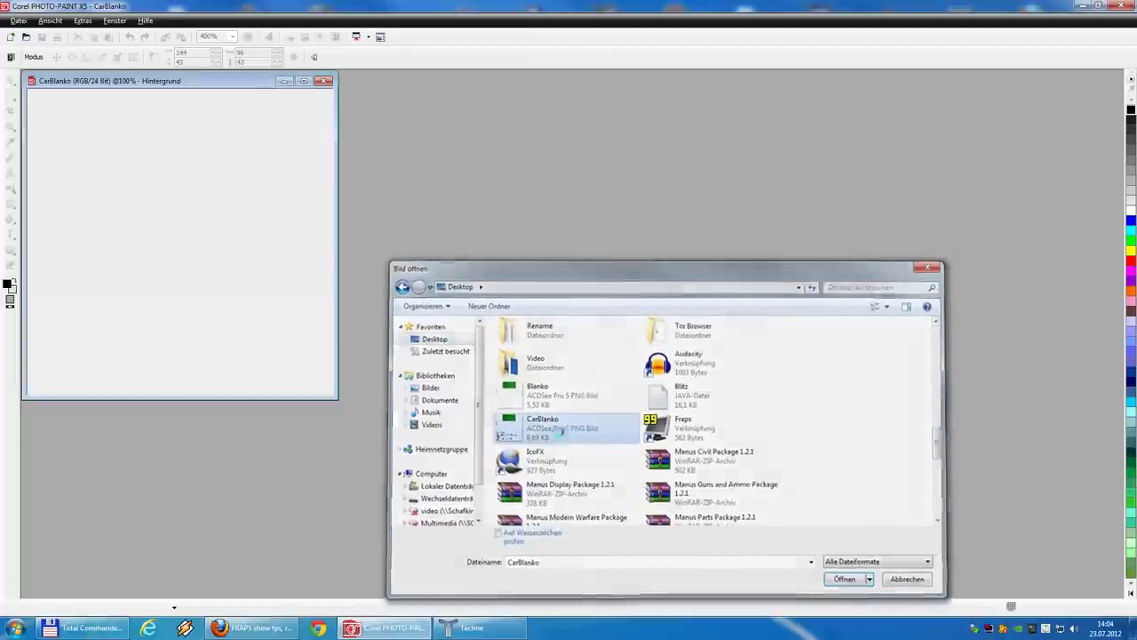
click(303, 81)
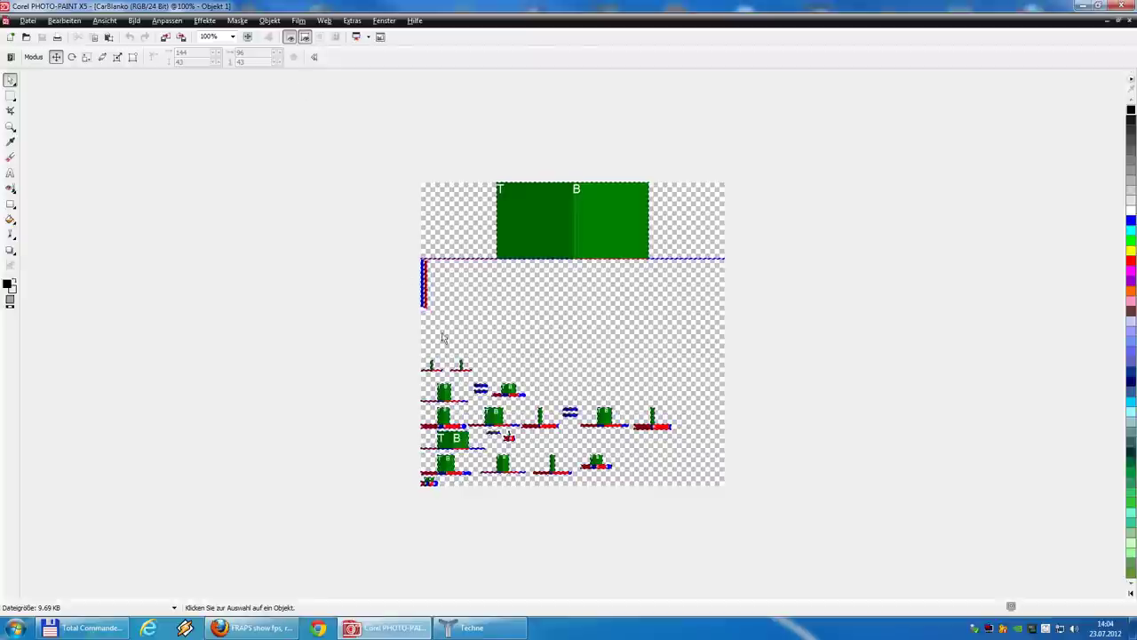
scroll(445, 332, up, 1)
scroll(329, 429, down, 1)
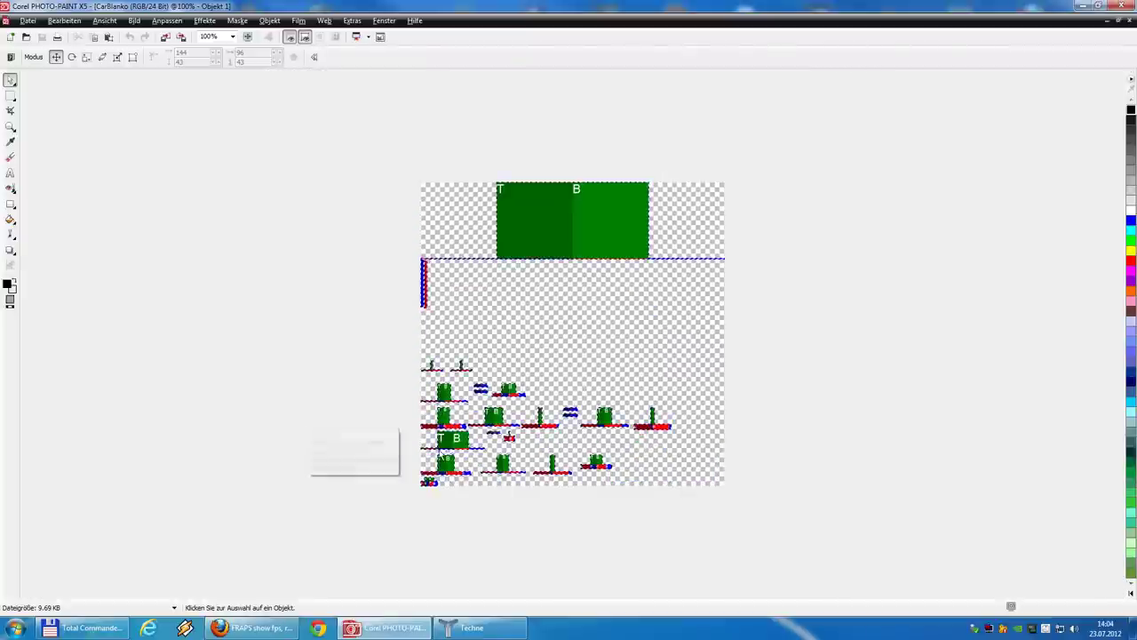
scroll(329, 429, up, 2)
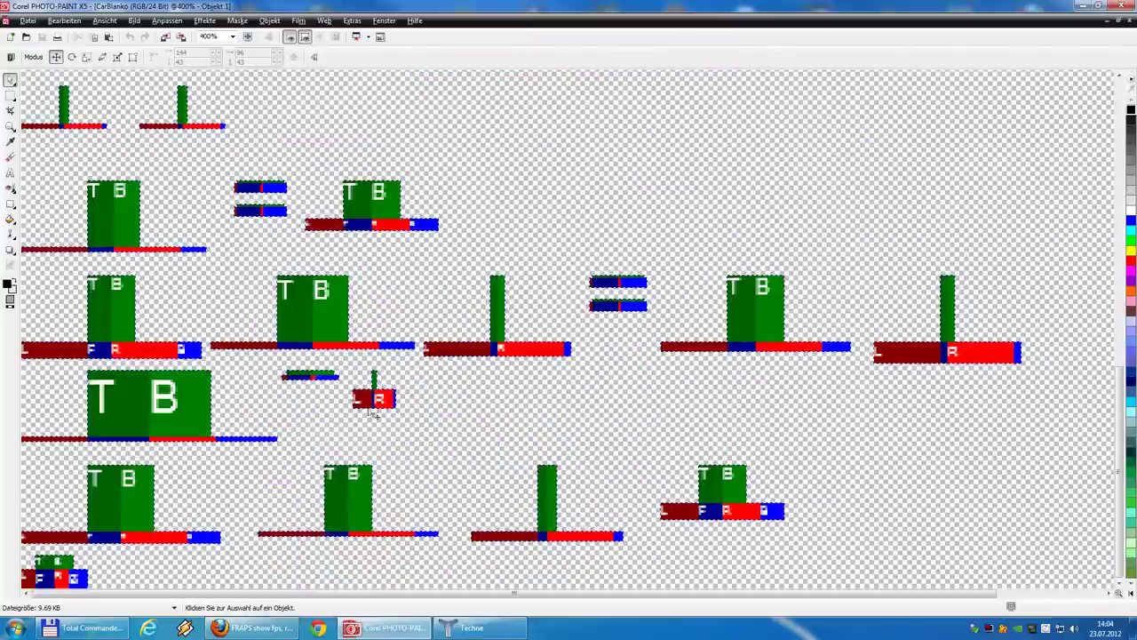
scroll(66, 582, up, 3)
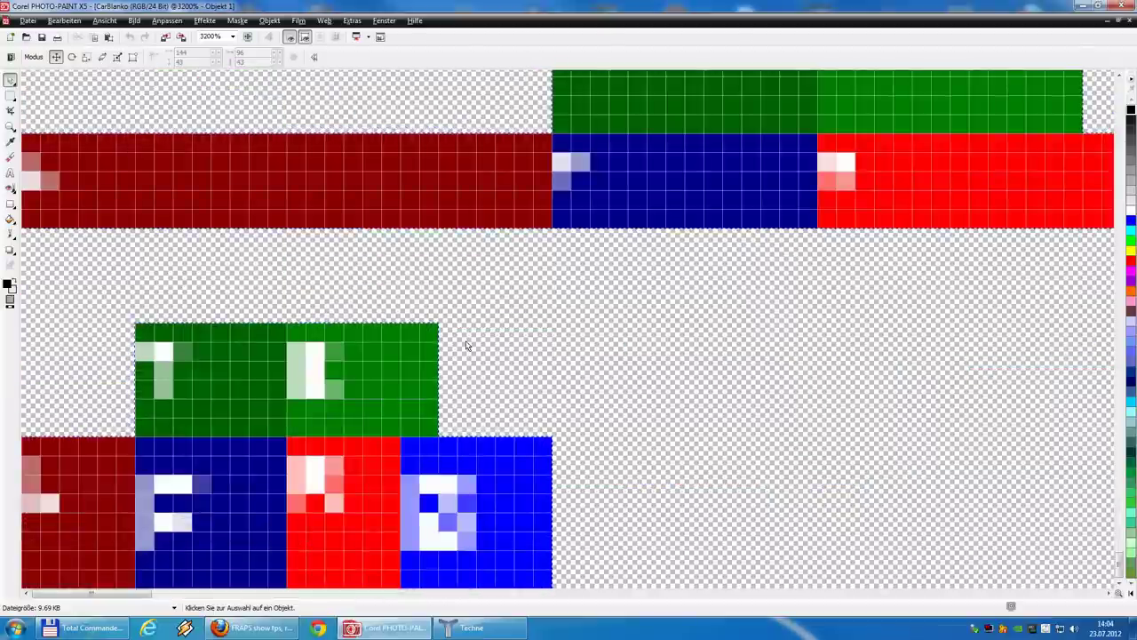
Switch to Techne and delete the Ground, Center 1 and Center 2 cubes from the model
click(471, 627)
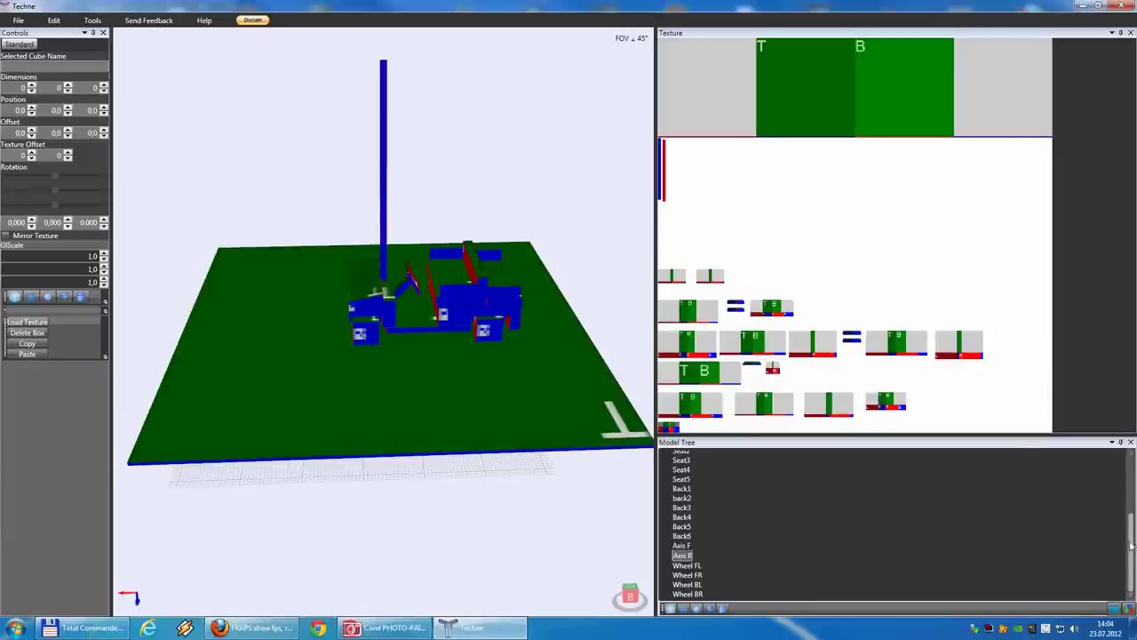
drag(1131, 546, 1123, 450)
click(684, 458)
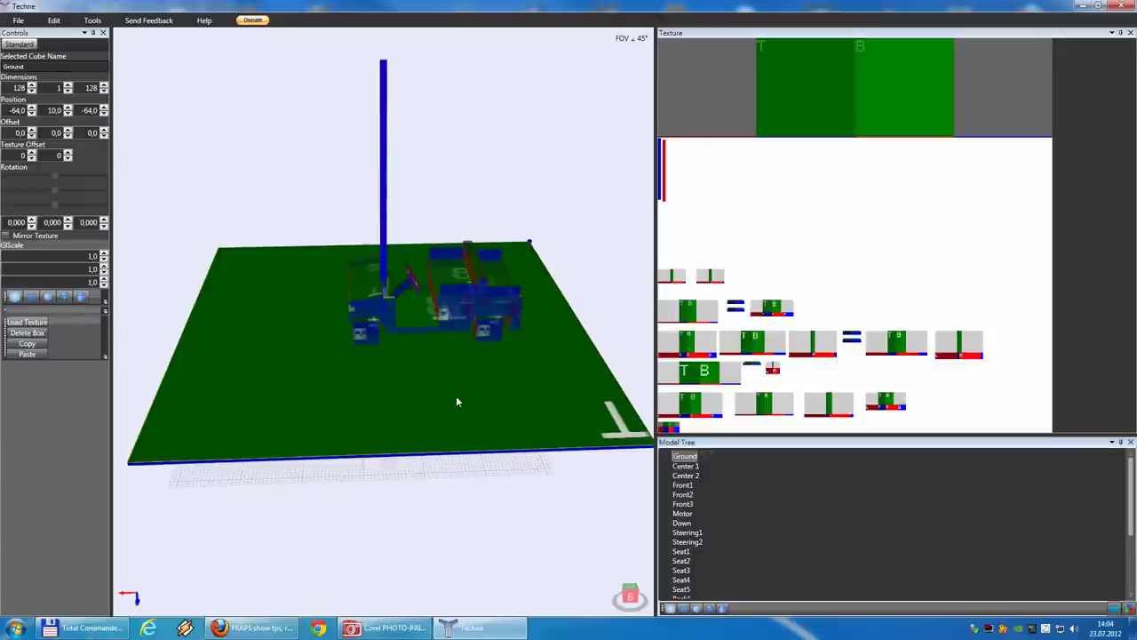
key(Delete)
click(685, 456)
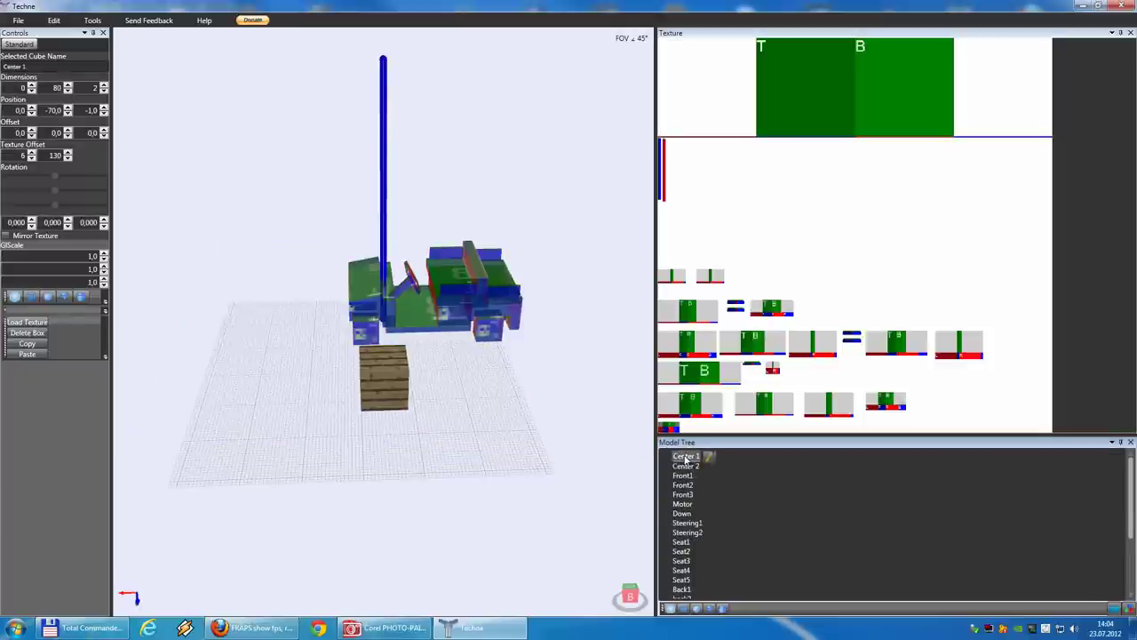
key(Delete)
click(687, 457)
key(Delete)
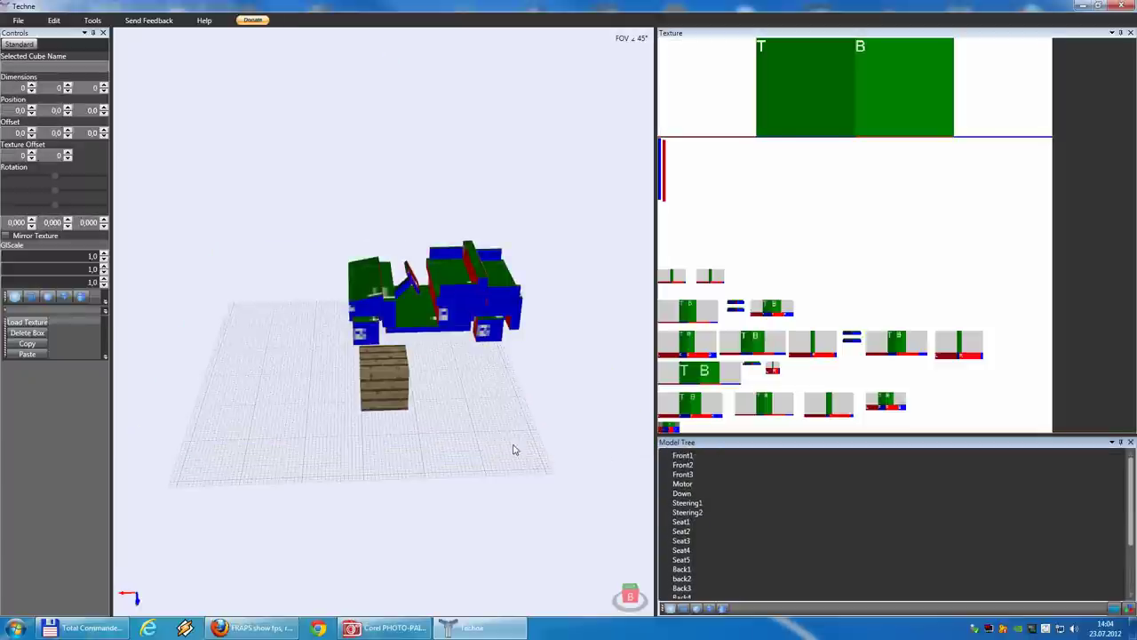
drag(490, 416, 532, 385)
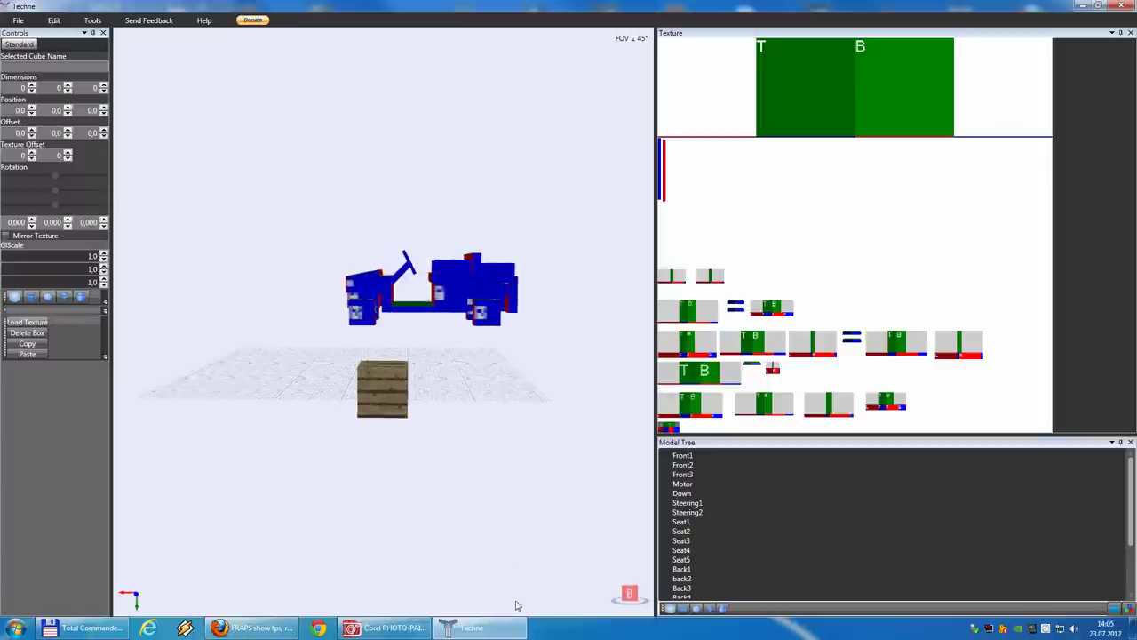
Switch to Corel PHOTO-PAINT, select the texture map object in CarBlanko and create a mask from it
click(391, 627)
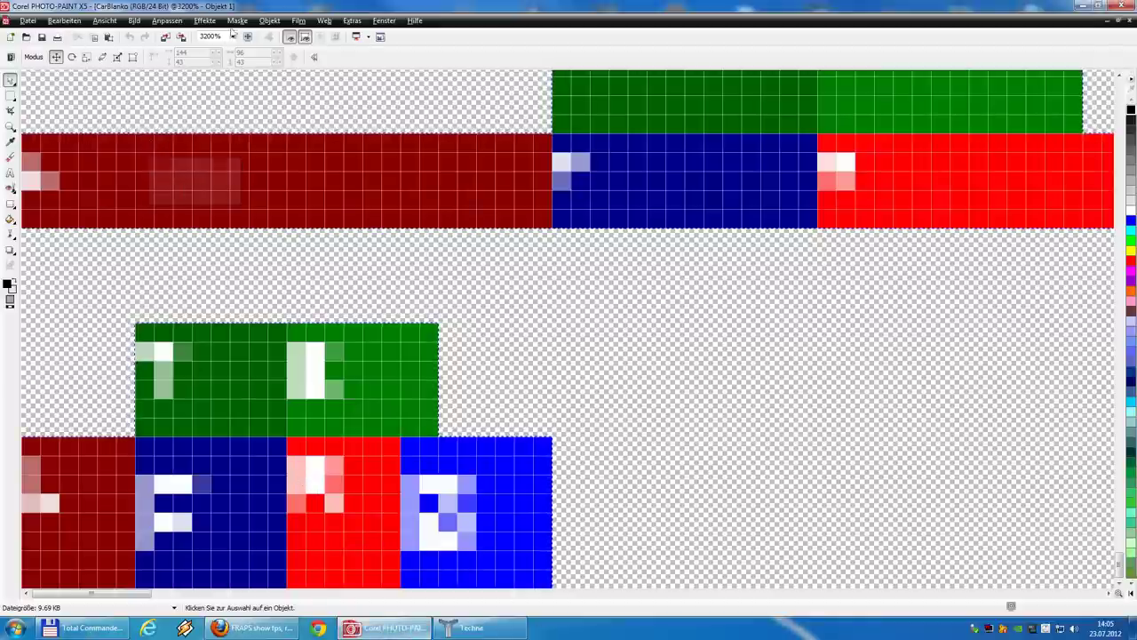
click(236, 20)
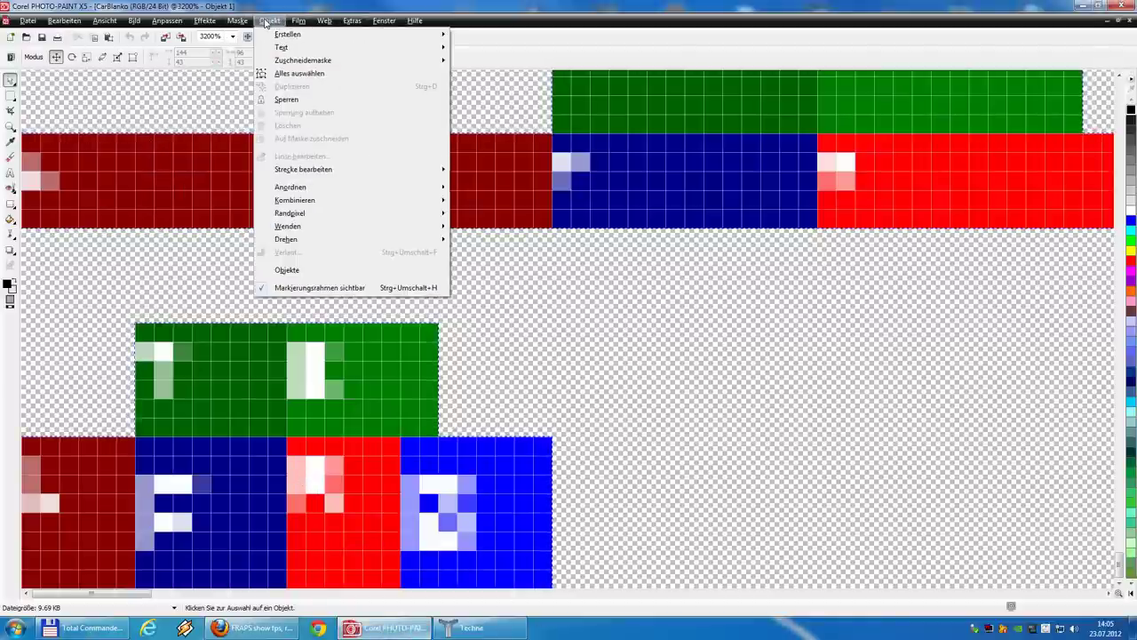
click(184, 355)
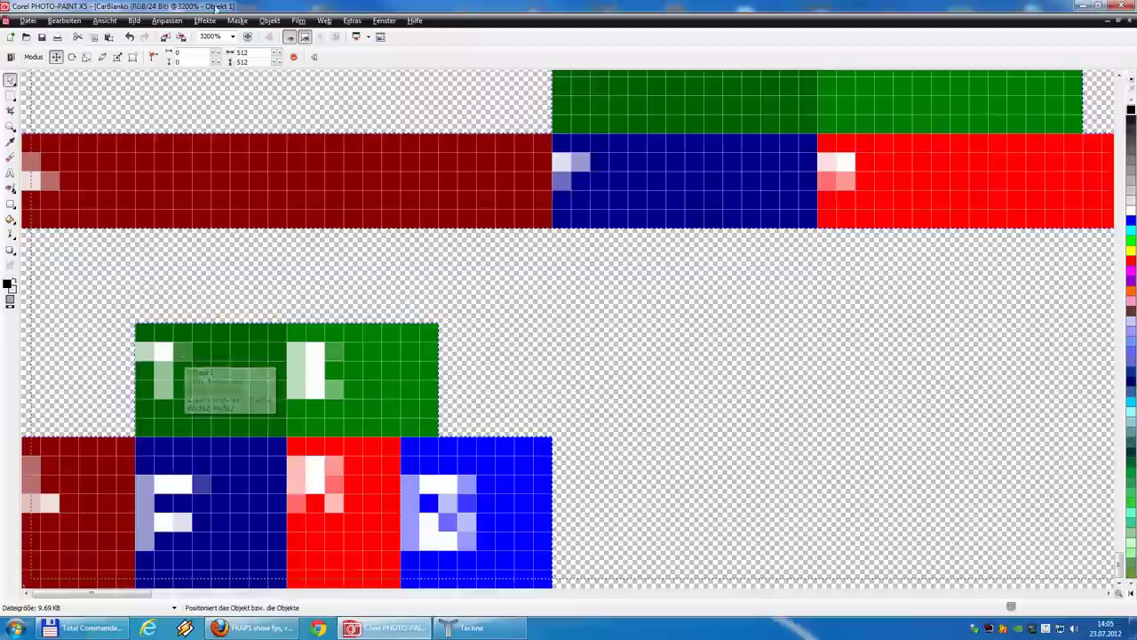
click(270, 20)
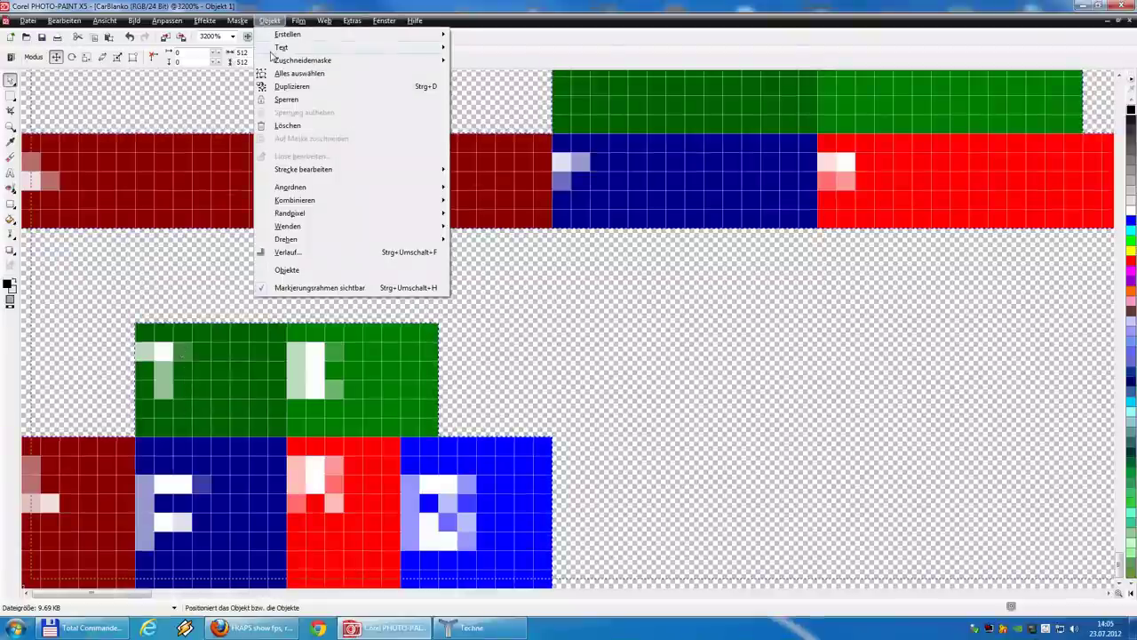
mouse_move(236, 20)
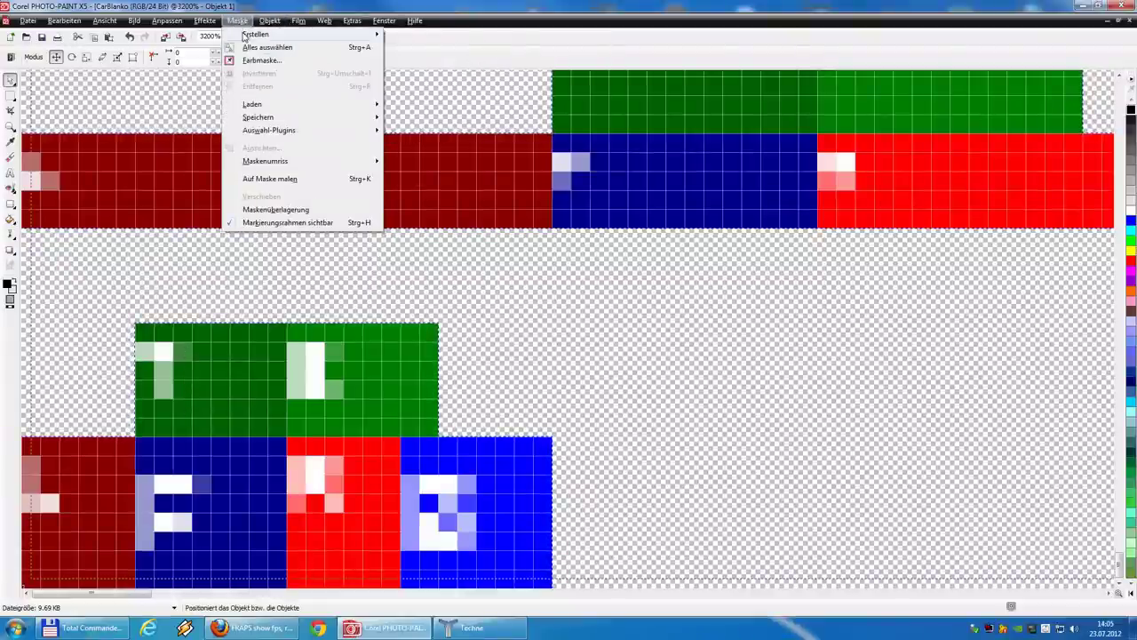
click(432, 36)
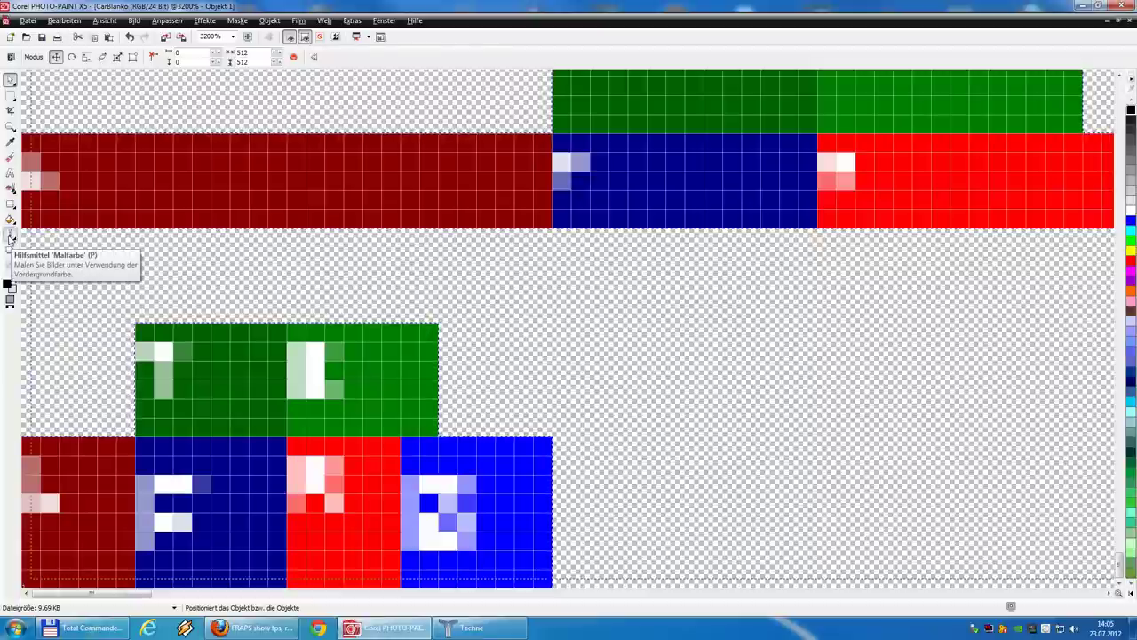
With a 1-pixel black brush, paint 2 × 2 pixel wheel centres on the lowest texture block's F and B faces
click(11, 236)
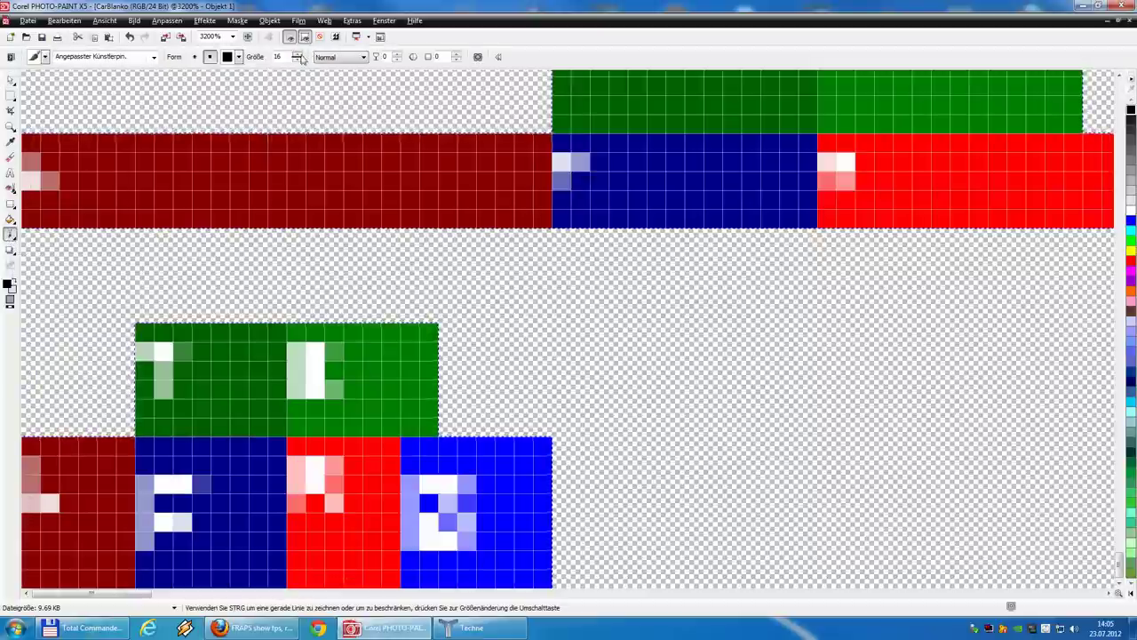
drag(298, 56, 298, 77)
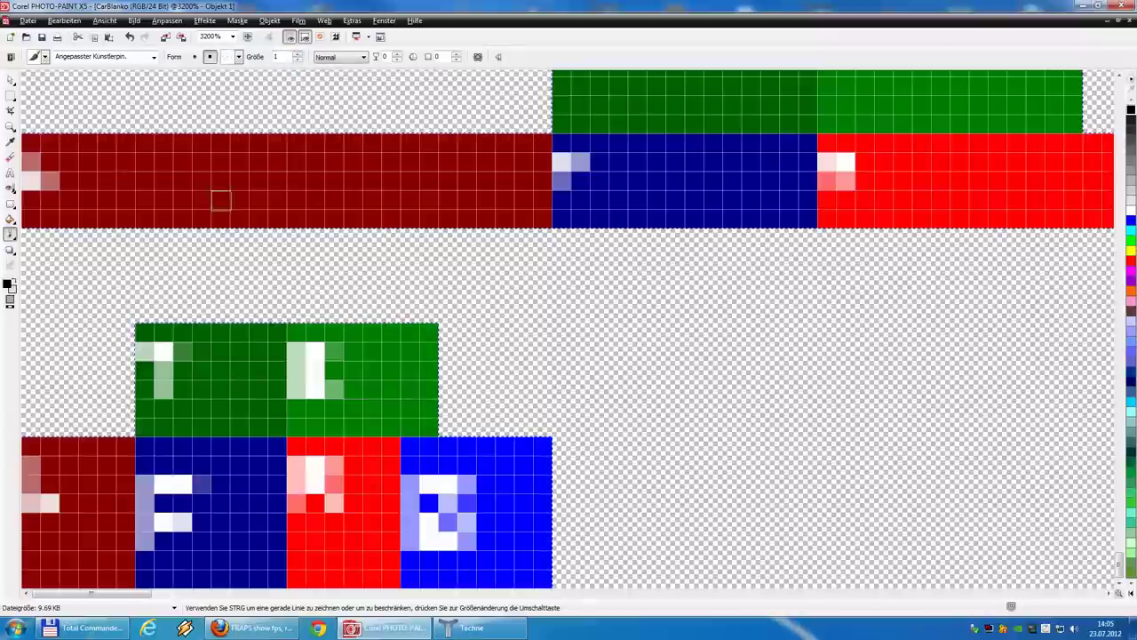
click(1131, 181)
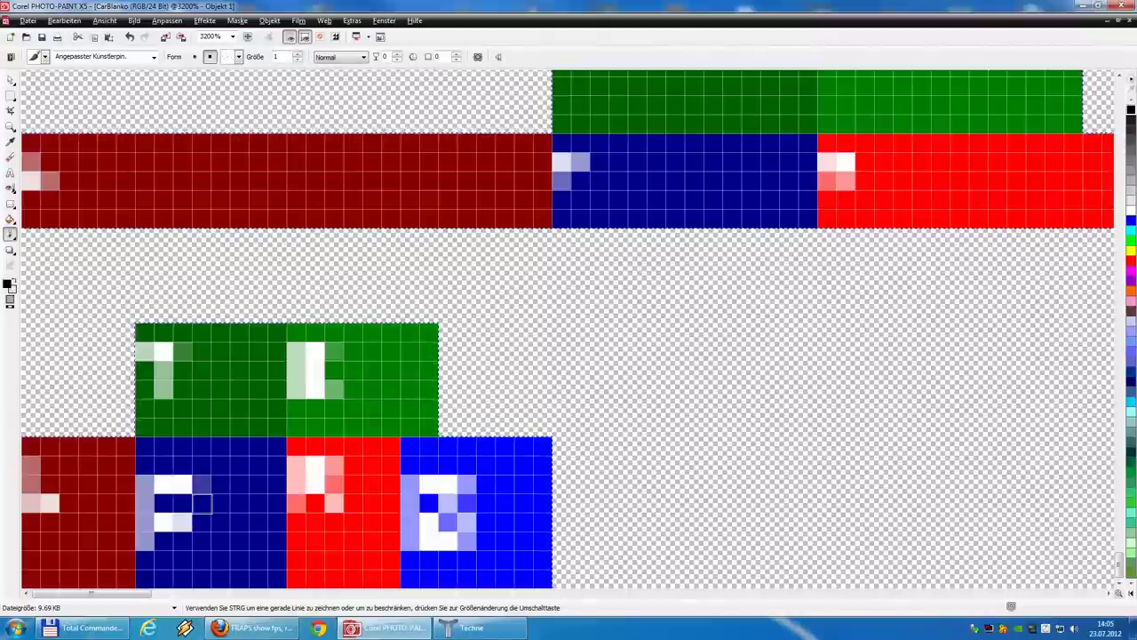
mouse_move(202, 503)
mouse_down()
mouse_move(220, 504)
mouse_move(220, 523)
mouse_move(202, 522)
mouse_up()
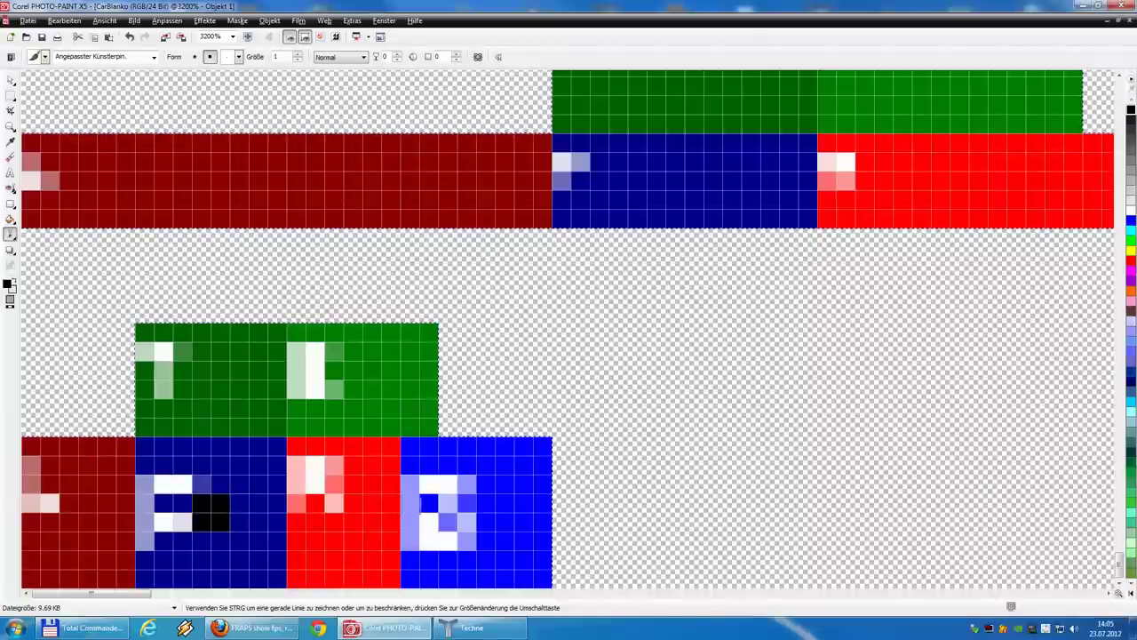
drag(467, 503, 486, 503)
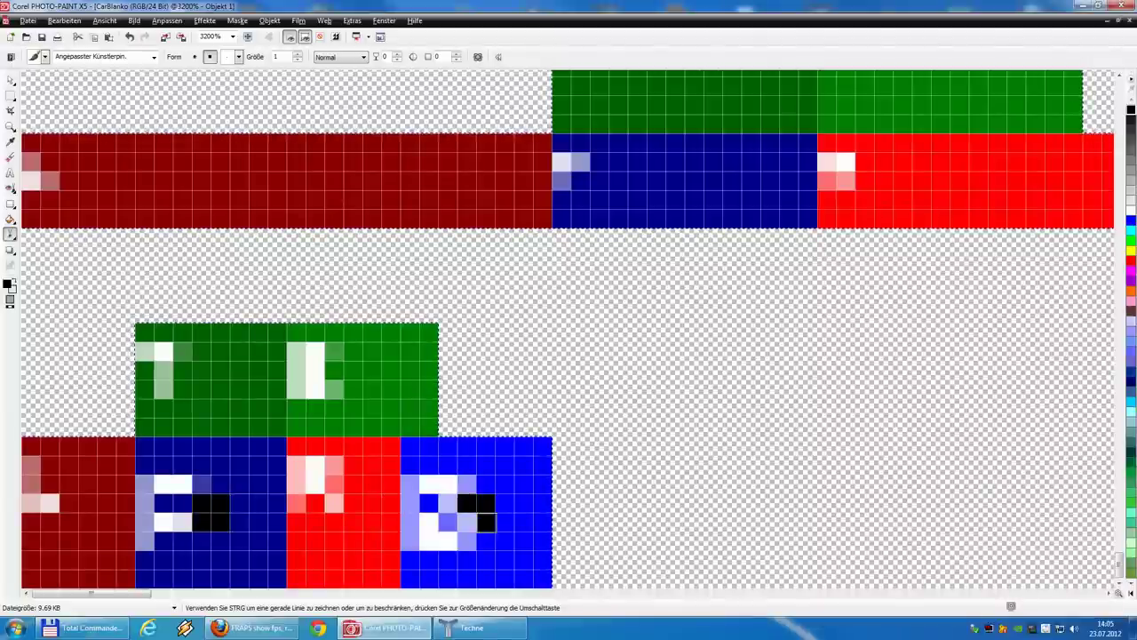
click(466, 522)
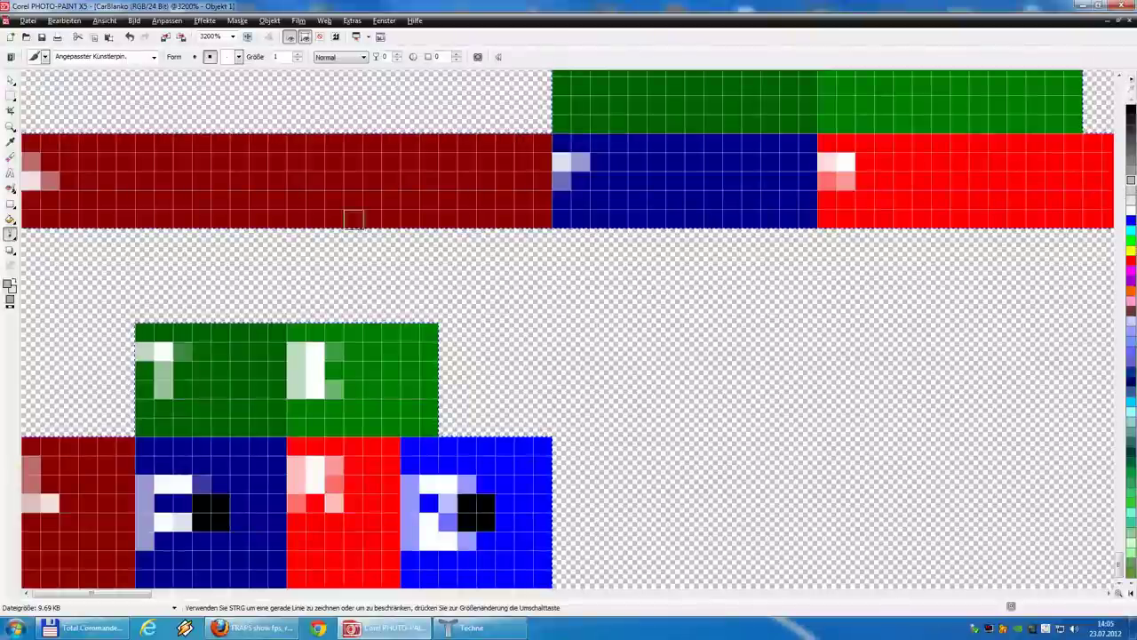
Paint a one-pixel-wide light grey square ring around the black wheel centre on the B face
click(447, 484)
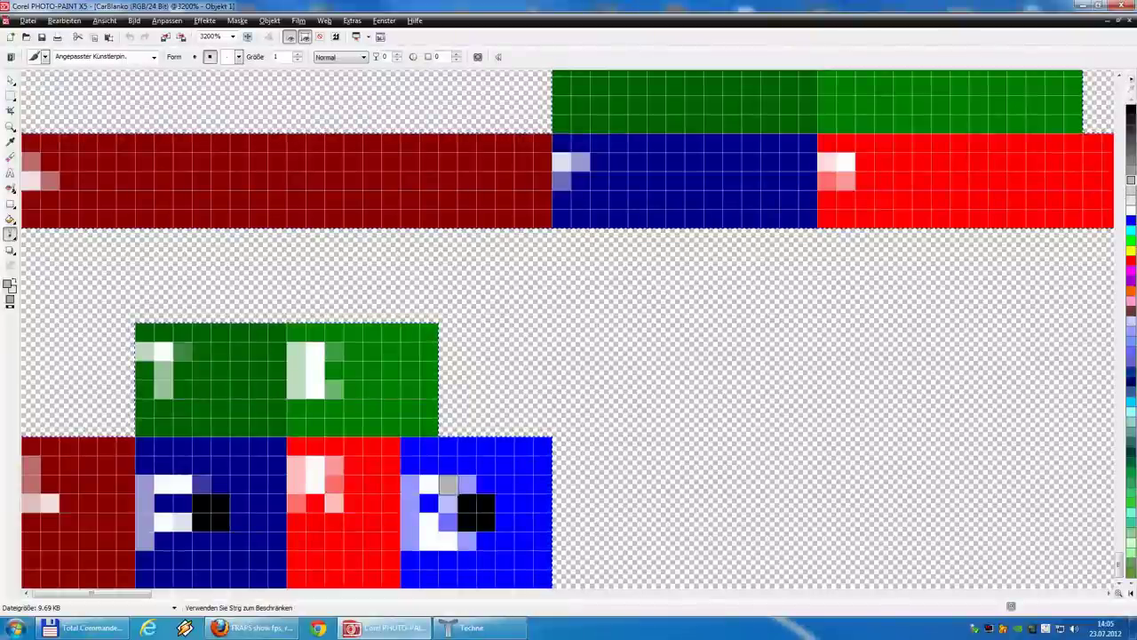
click(505, 484)
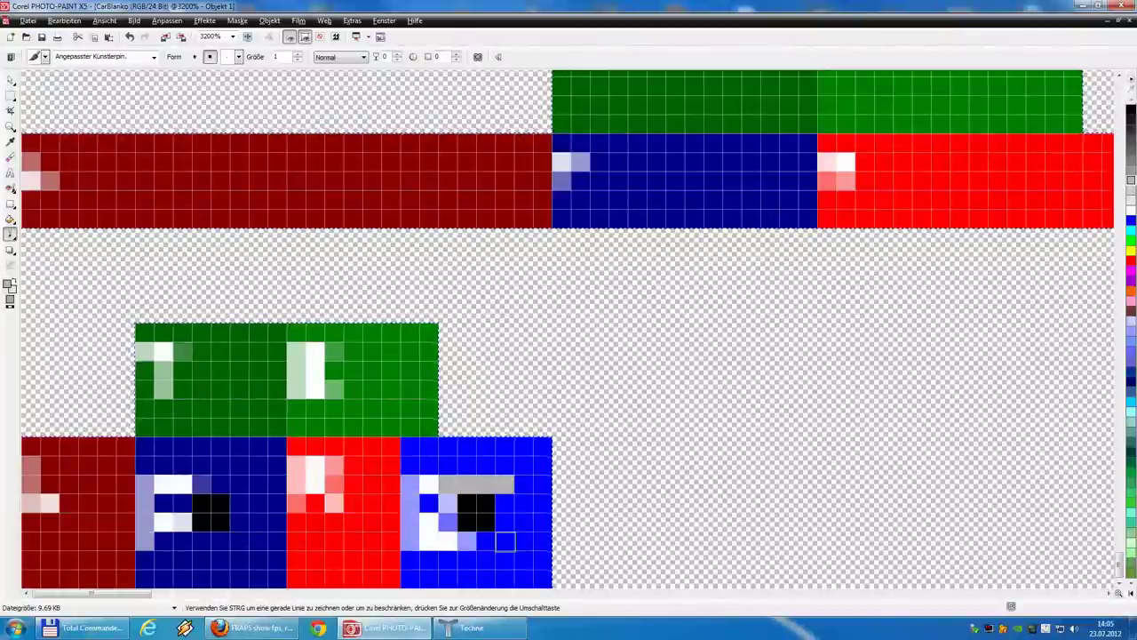
mouse_move(504, 494)
mouse_down()
mouse_move(504, 541)
mouse_move(448, 541)
mouse_move(448, 504)
mouse_up()
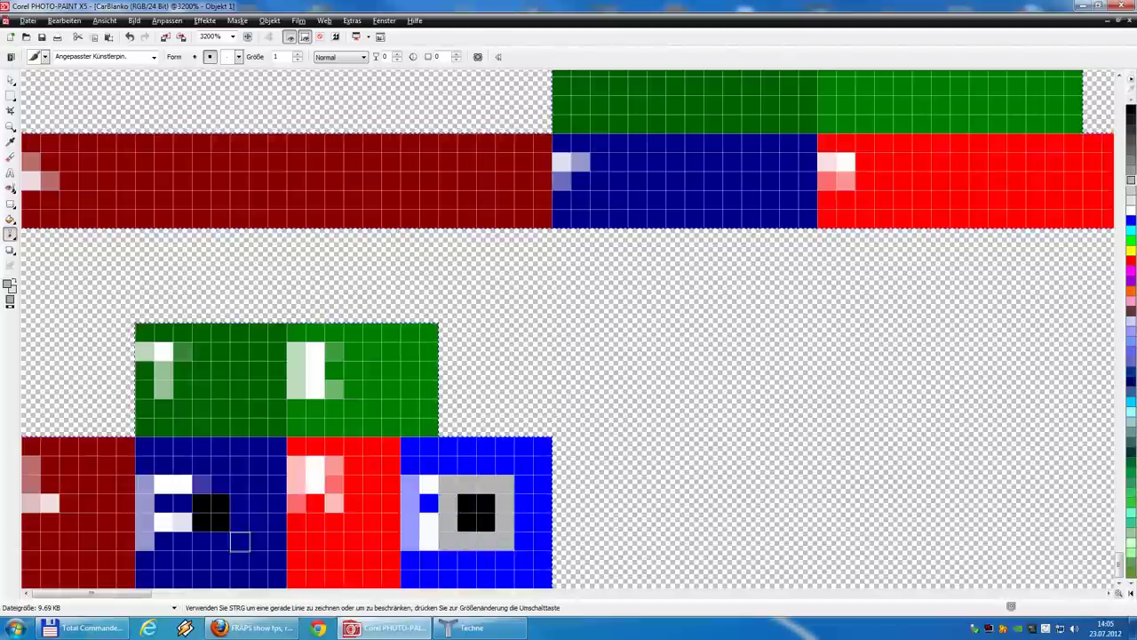
Paint a stepped grey rim six pixels across around the F face's black centre and extend the B face's rim to match
mouse_move(240, 541)
mouse_down()
mouse_move(239, 484)
mouse_move(182, 484)
mouse_move(183, 541)
mouse_move(220, 541)
mouse_move(202, 560)
mouse_move(220, 560)
mouse_up()
mouse_move(259, 523)
mouse_down()
mouse_move(258, 504)
mouse_move(221, 466)
mouse_move(201, 465)
mouse_up()
click(163, 504)
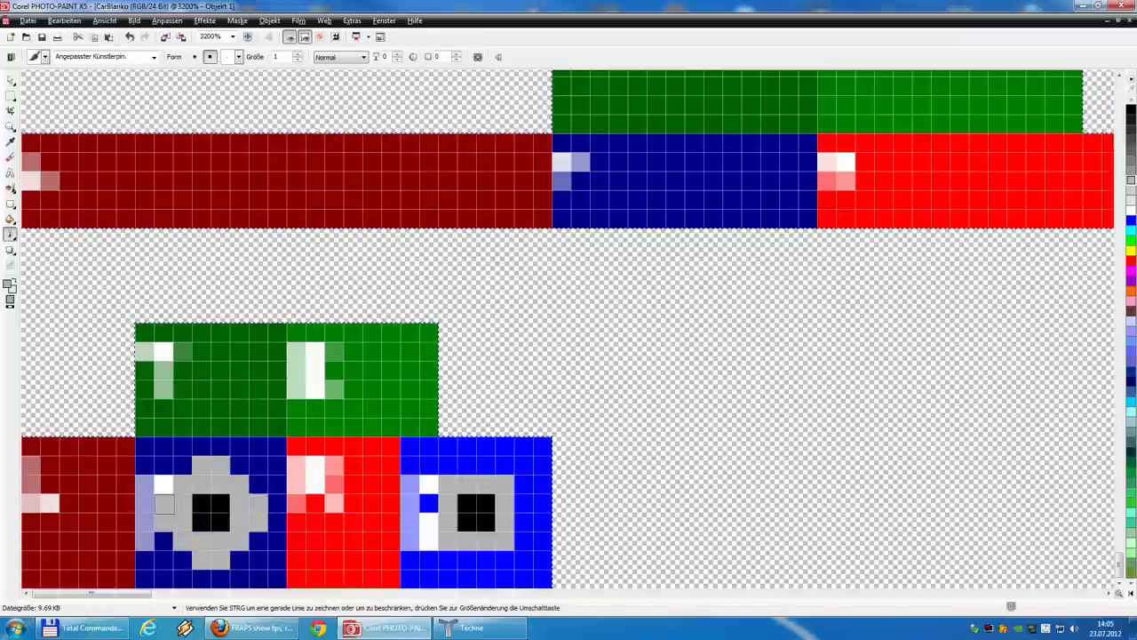
click(467, 466)
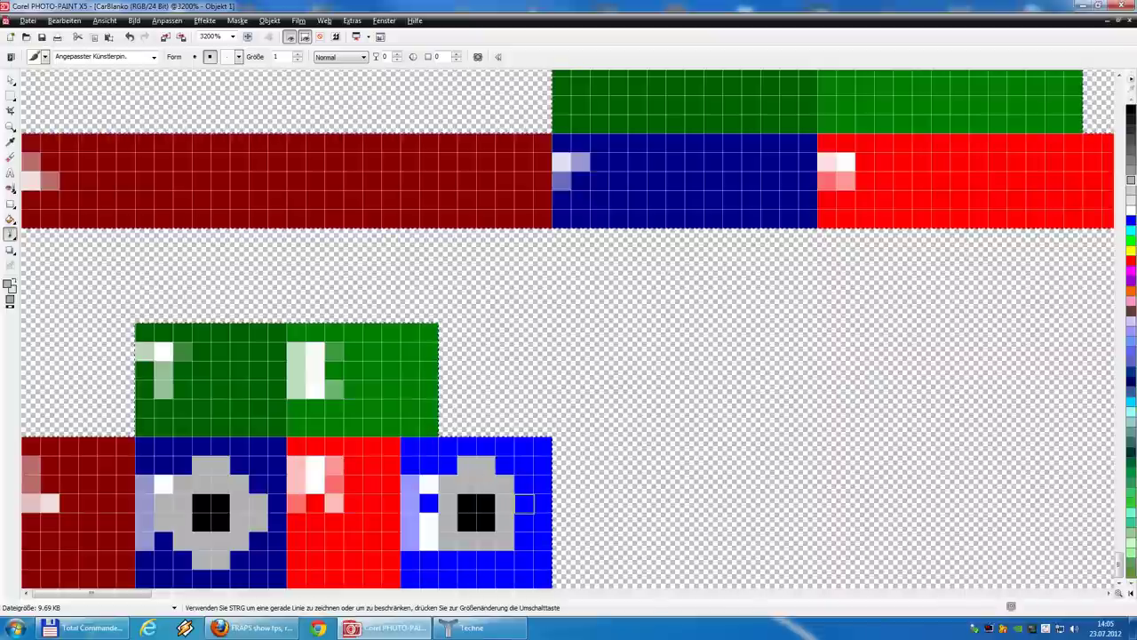
click(468, 561)
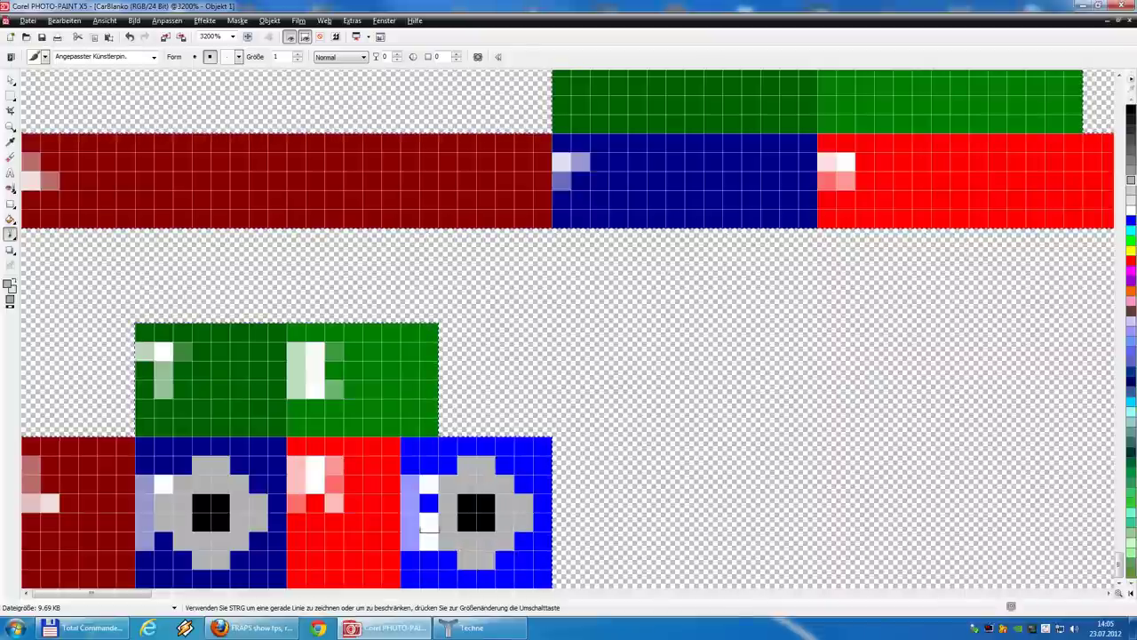
click(429, 522)
click(429, 503)
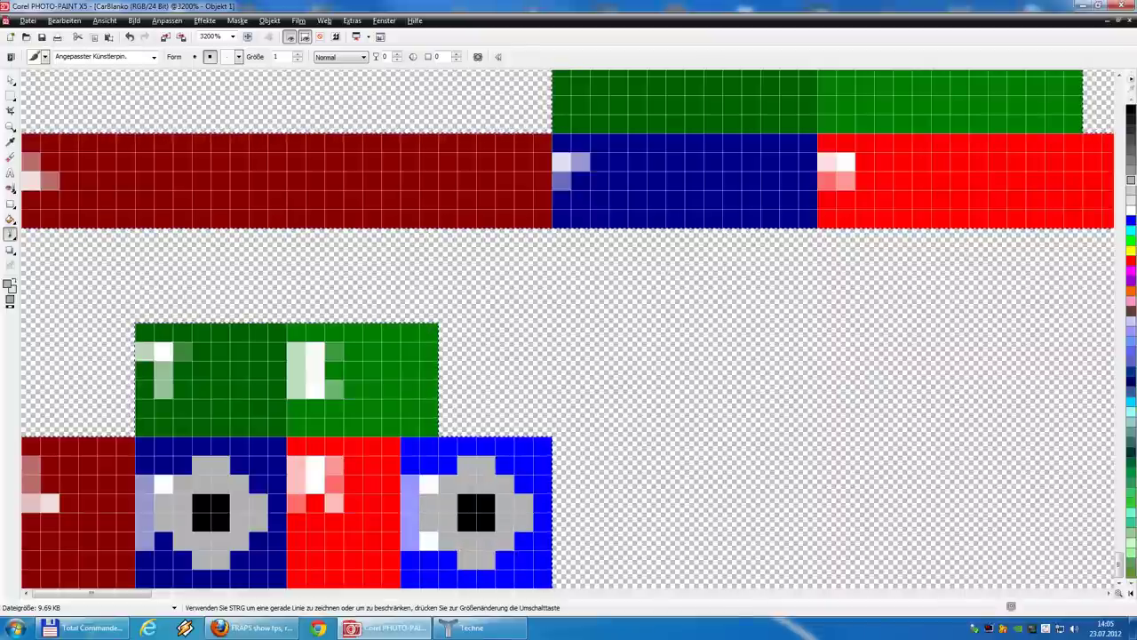
Fill the wheel block's two green faces with black using a 4-pixel brush, including the edges bordering the faces below
click(1131, 109)
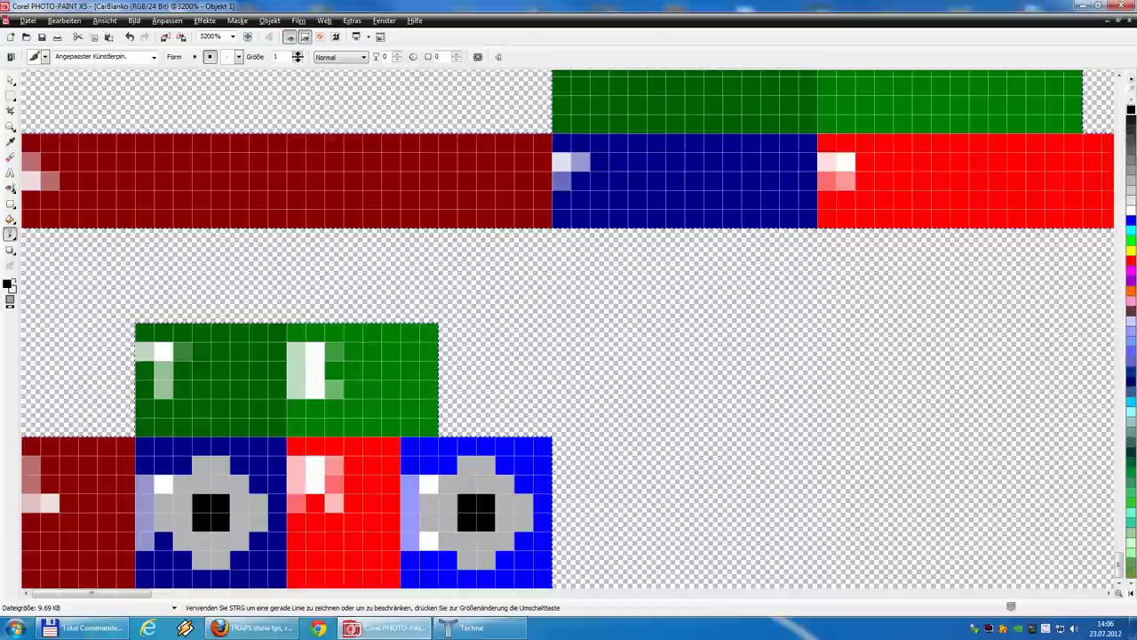
drag(187, 351, 524, 351)
click(637, 528)
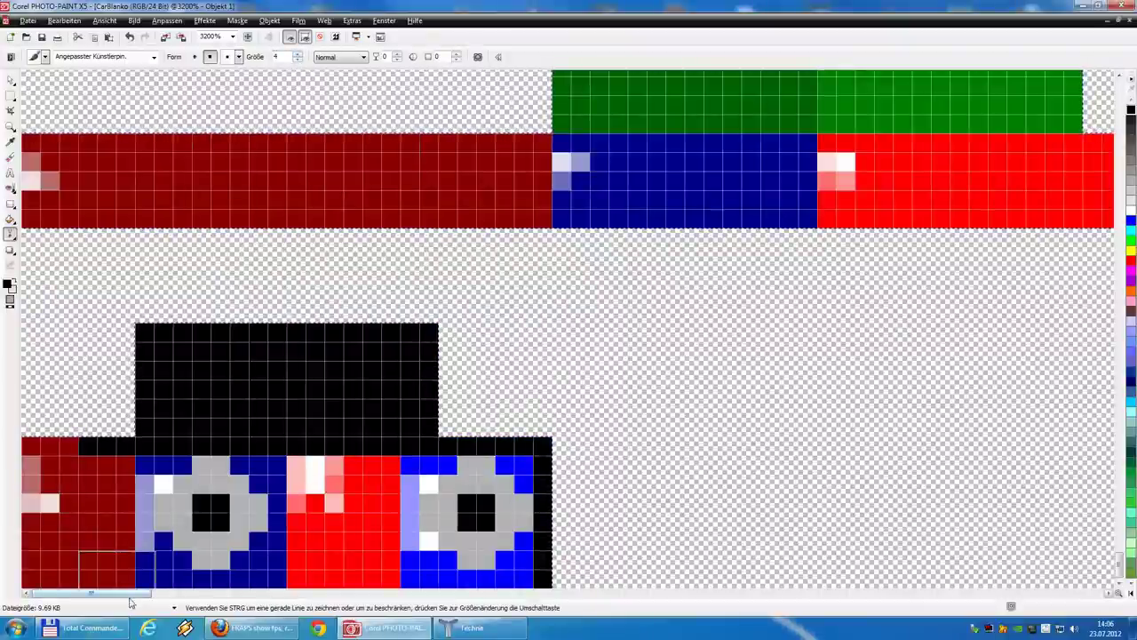
Paint the wheel block's dark red face and the adjoining side of the F face around the rim black
mouse_move(59, 455)
mouse_down()
mouse_move(49, 520)
mouse_move(62, 551)
mouse_move(100, 550)
mouse_move(98, 455)
mouse_up()
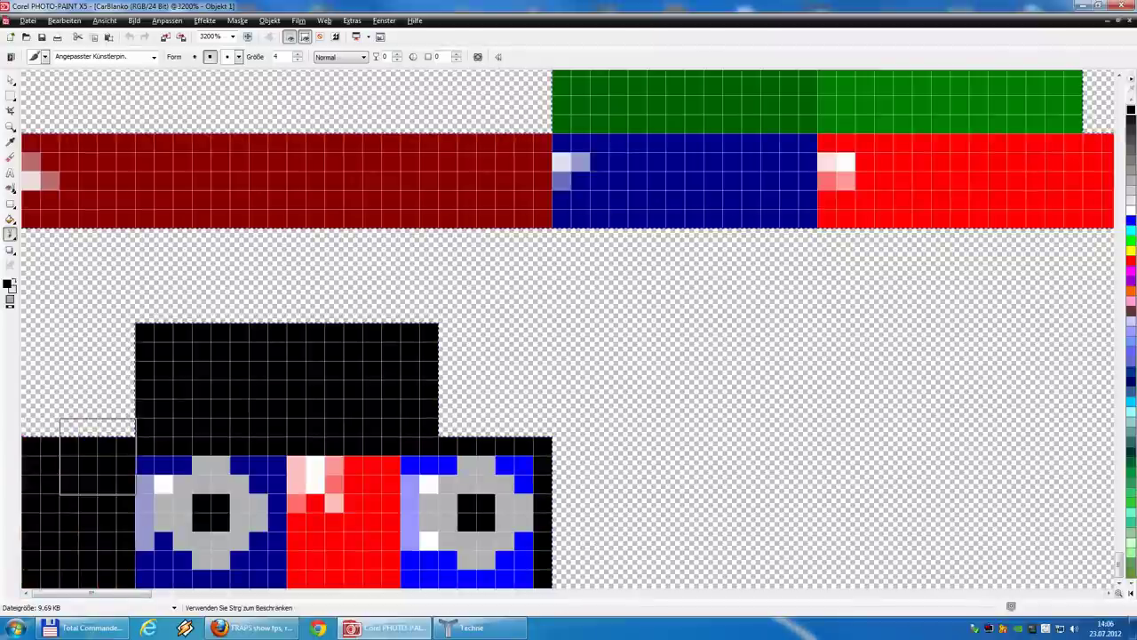
click(154, 437)
click(135, 455)
click(116, 513)
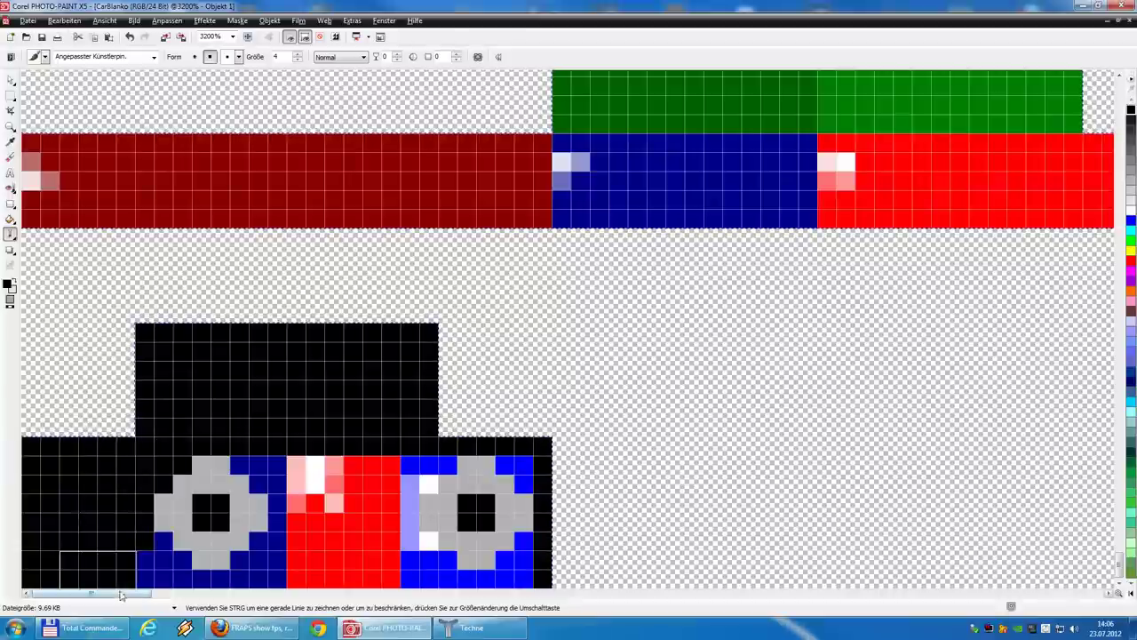
drag(98, 569, 156, 570)
Paint the bright red face between the two rims and the upper corners around both rims black
mouse_move(325, 513)
mouse_down()
mouse_move(307, 513)
mouse_move(384, 494)
mouse_move(401, 533)
mouse_move(363, 551)
mouse_move(365, 568)
mouse_move(268, 561)
mouse_move(283, 560)
mouse_up()
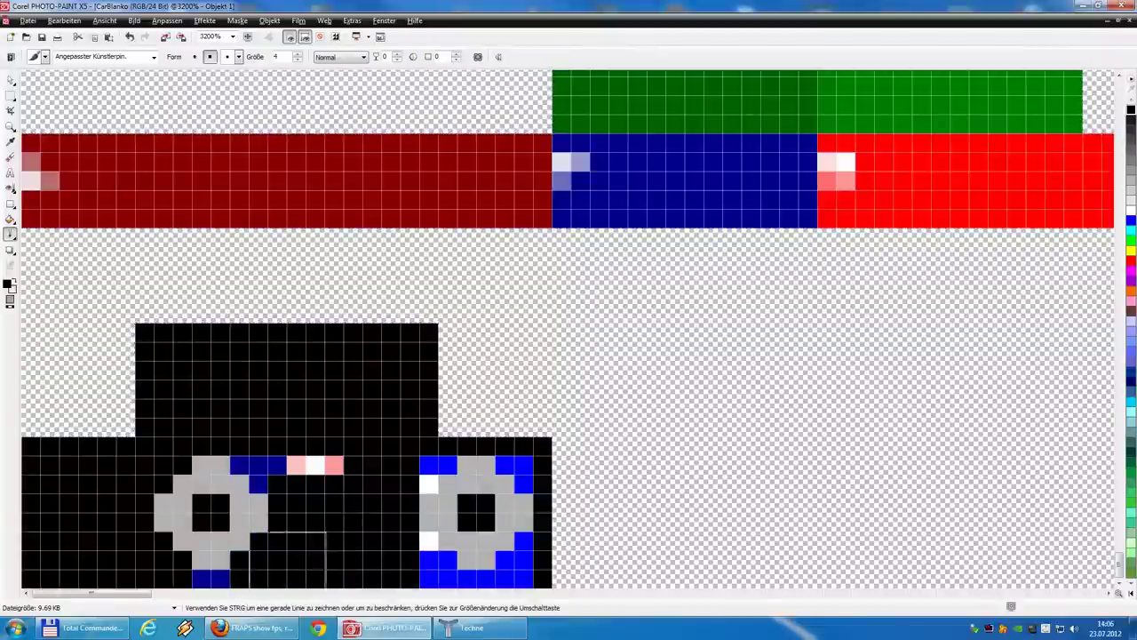
mouse_move(287, 457)
mouse_down()
mouse_move(320, 452)
mouse_move(276, 436)
mouse_up()
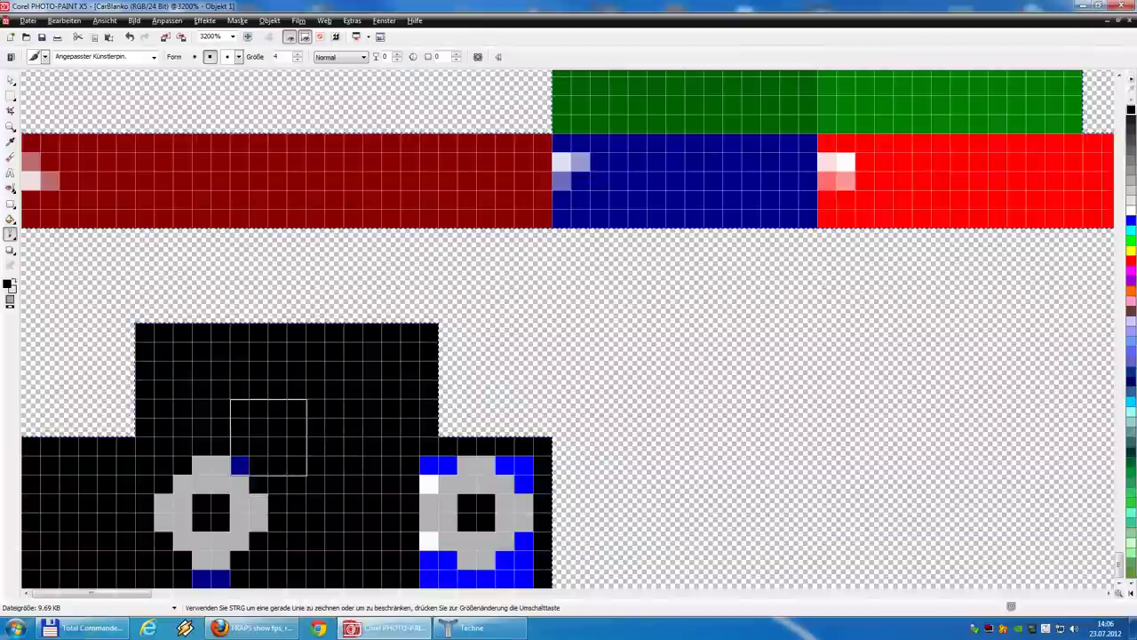
click(420, 437)
click(401, 456)
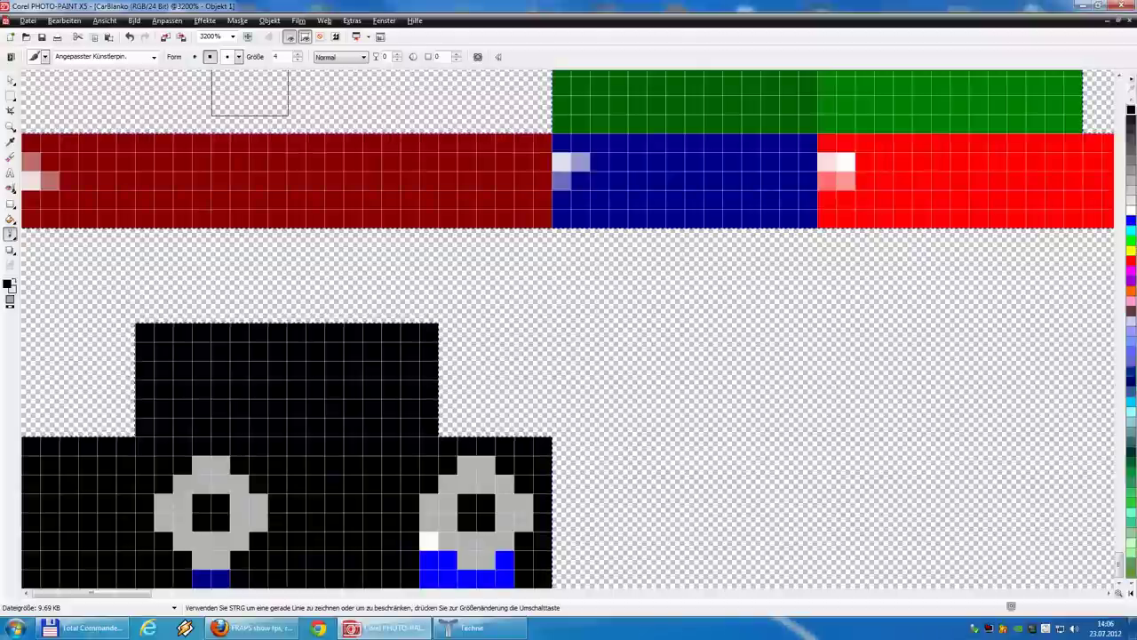
Reduce the brush size to 1 and paint the remaining blue pixels below both rims black
click(298, 61)
click(297, 60)
click(298, 61)
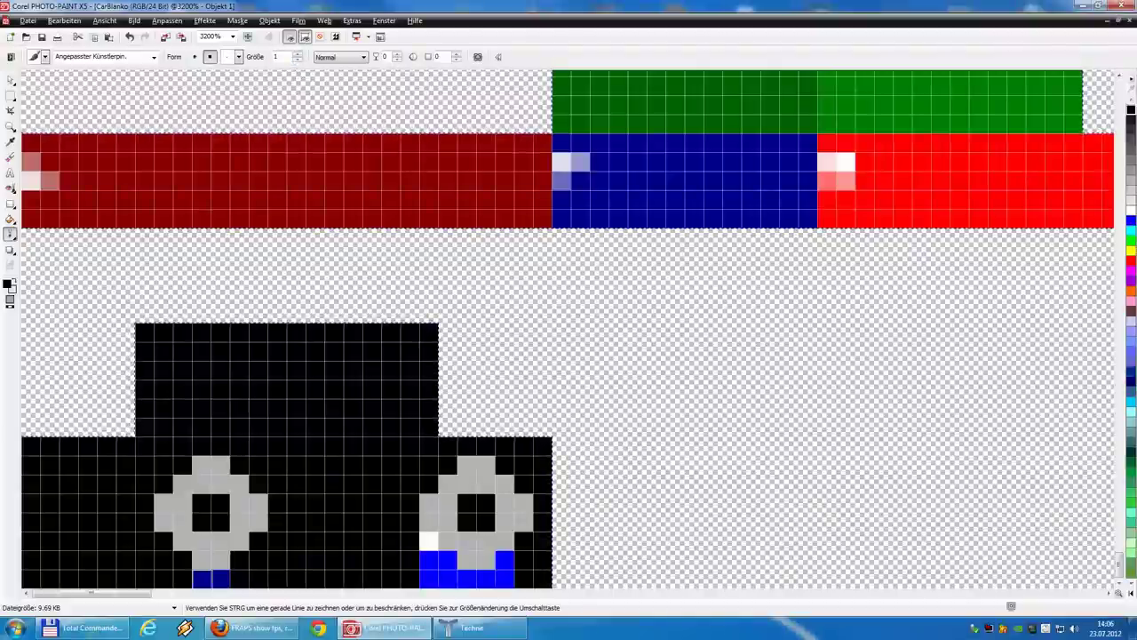
drag(202, 579, 504, 573)
click(503, 559)
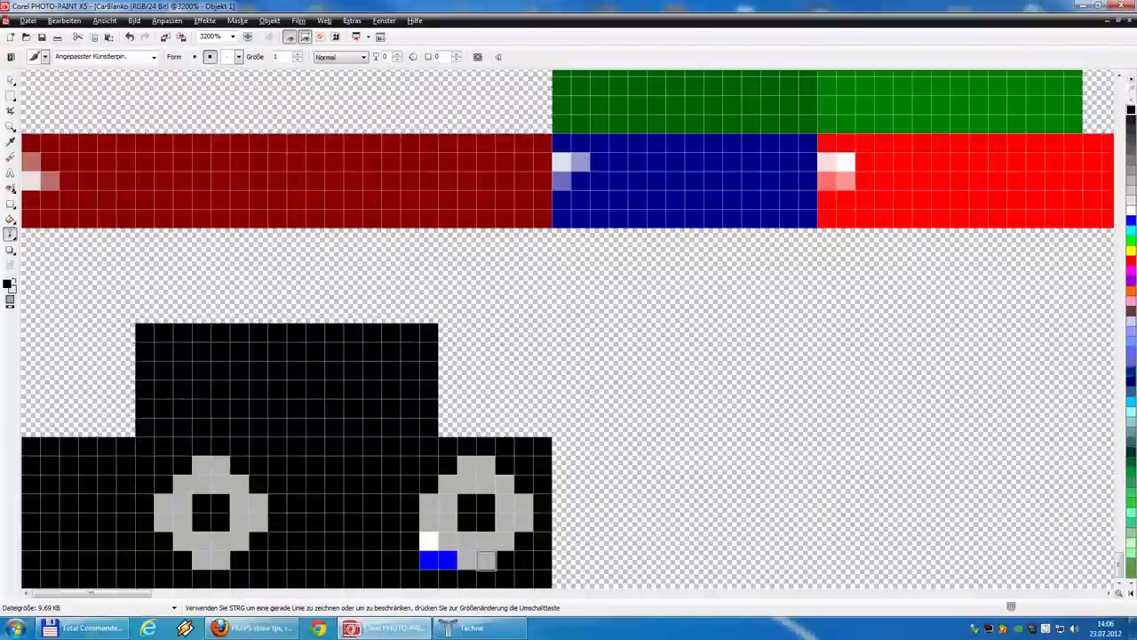
click(449, 561)
click(428, 560)
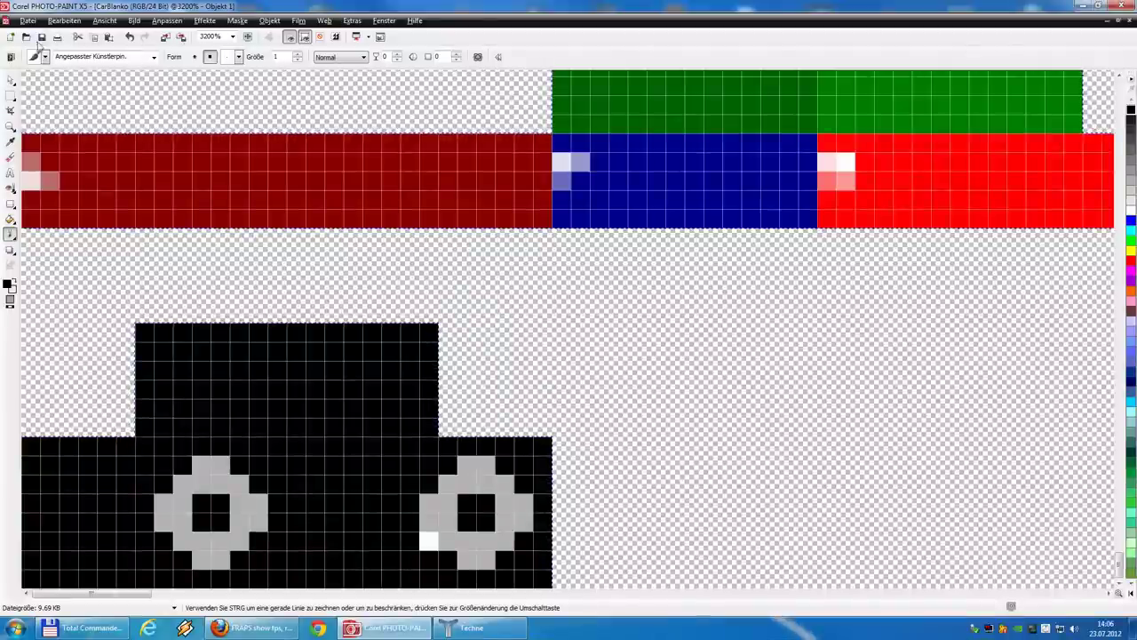
Export the painted map to the Desktop as the PNG file CarBlanko, replacing the existing file
click(181, 37)
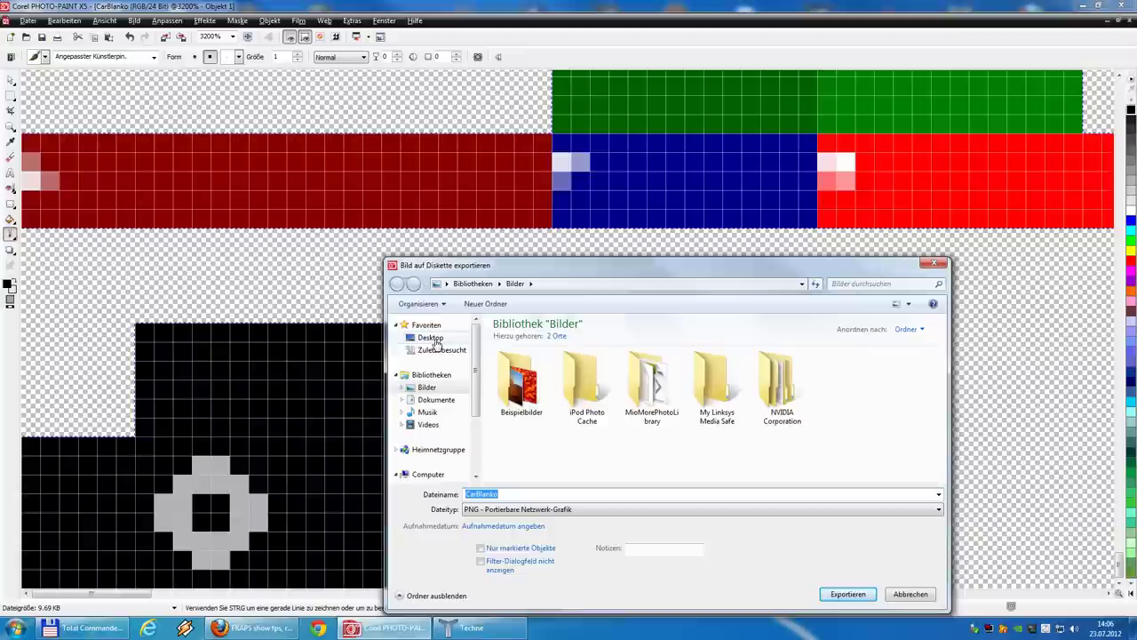
click(431, 339)
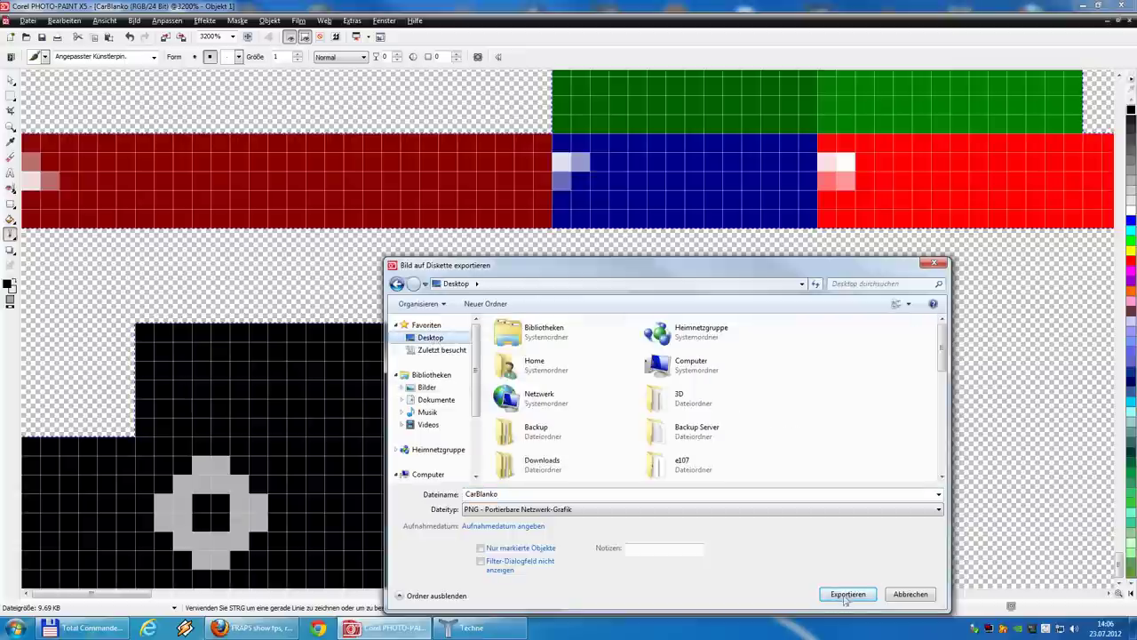
click(847, 593)
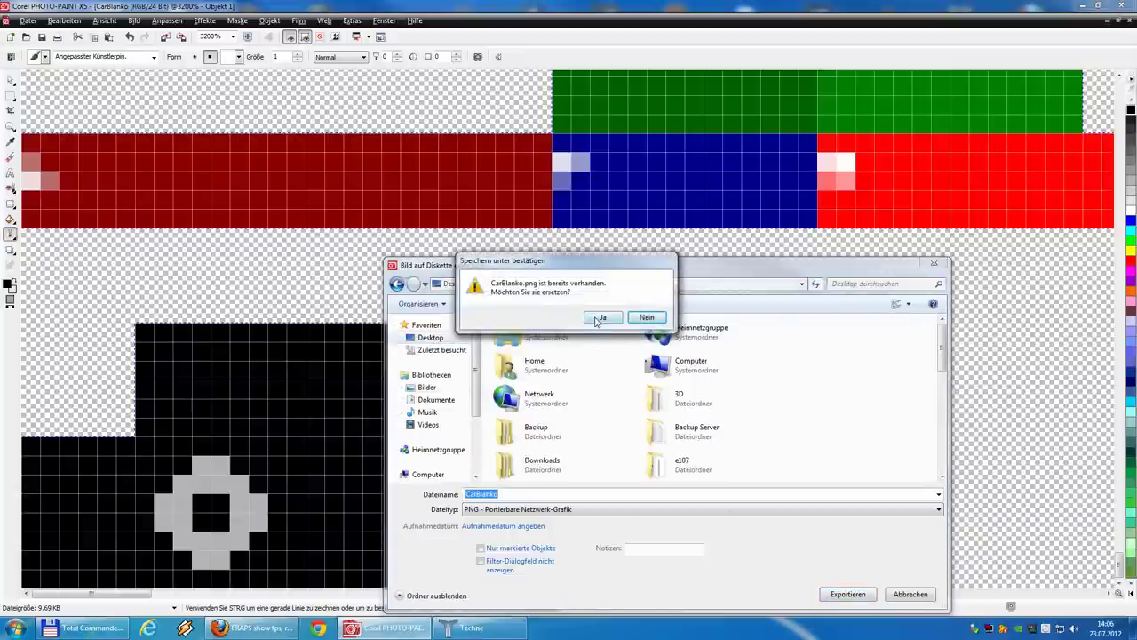
click(600, 318)
click(600, 341)
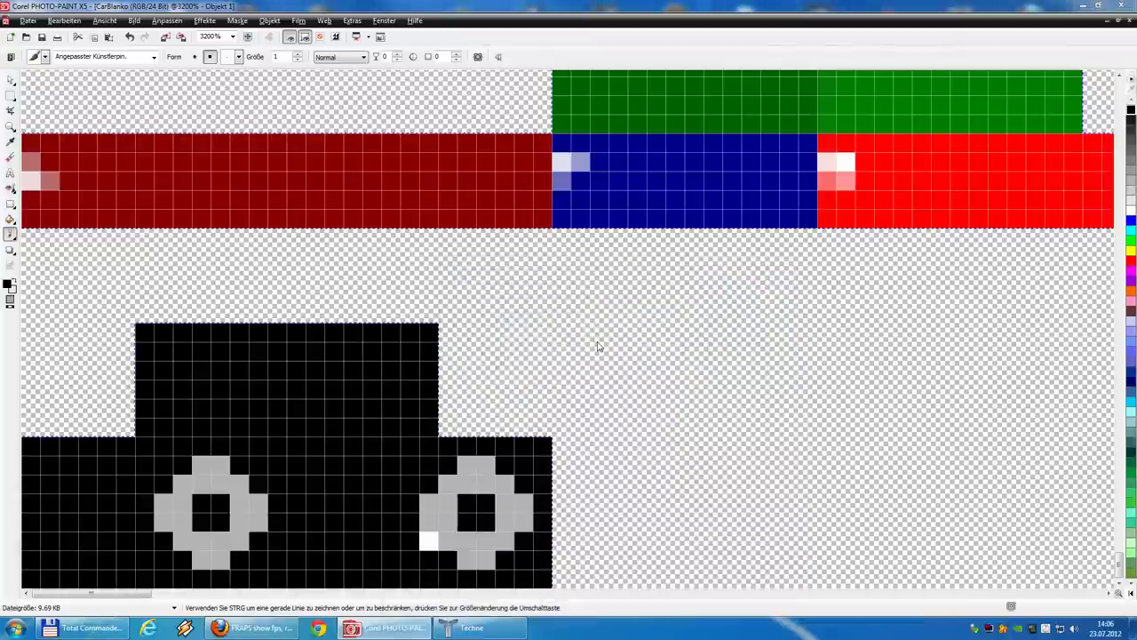
click(644, 438)
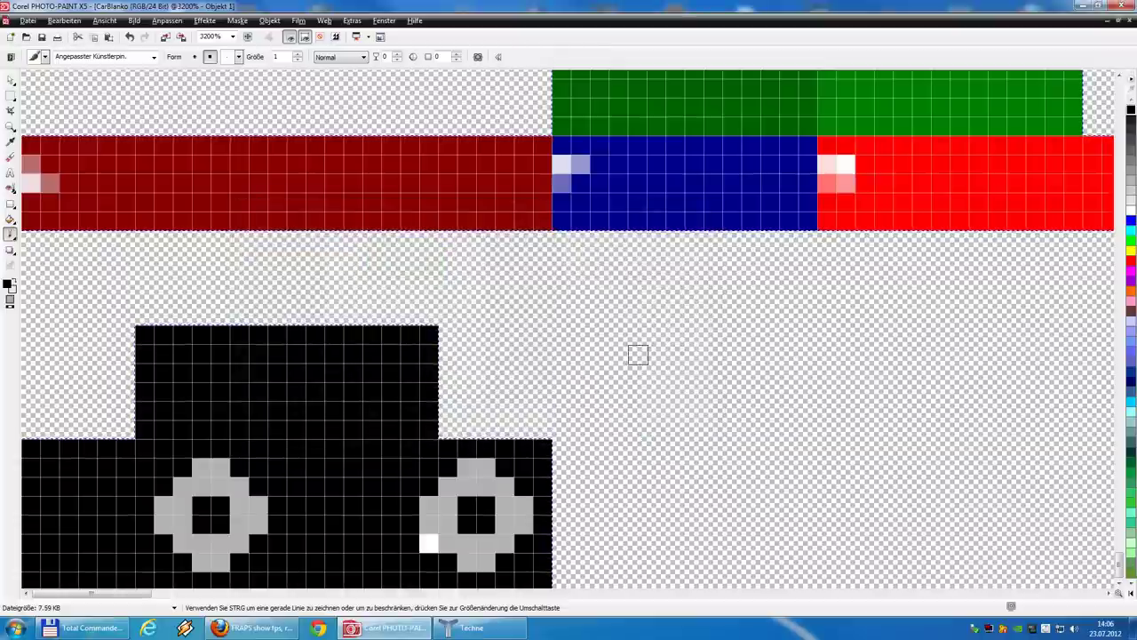
Switch to Techne and turn the car model to inspect its painted wheels from the side
click(471, 627)
drag(520, 369, 556, 356)
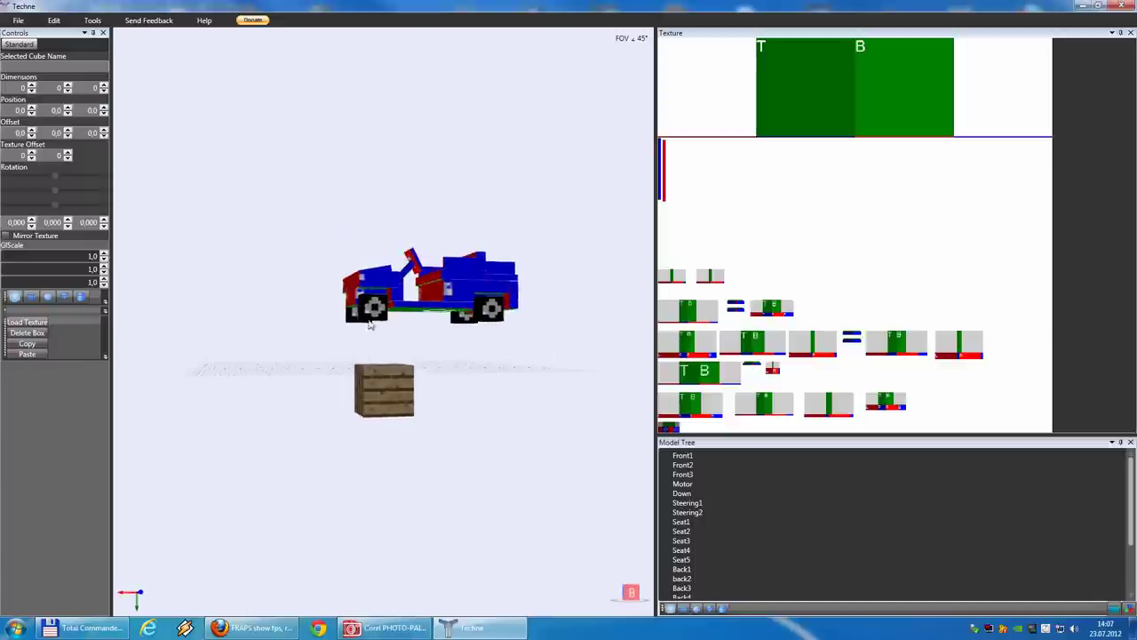
Switch to Corel PHOTO-PAINT and replace the leftover white pixel beside the B face's rim with black
click(387, 628)
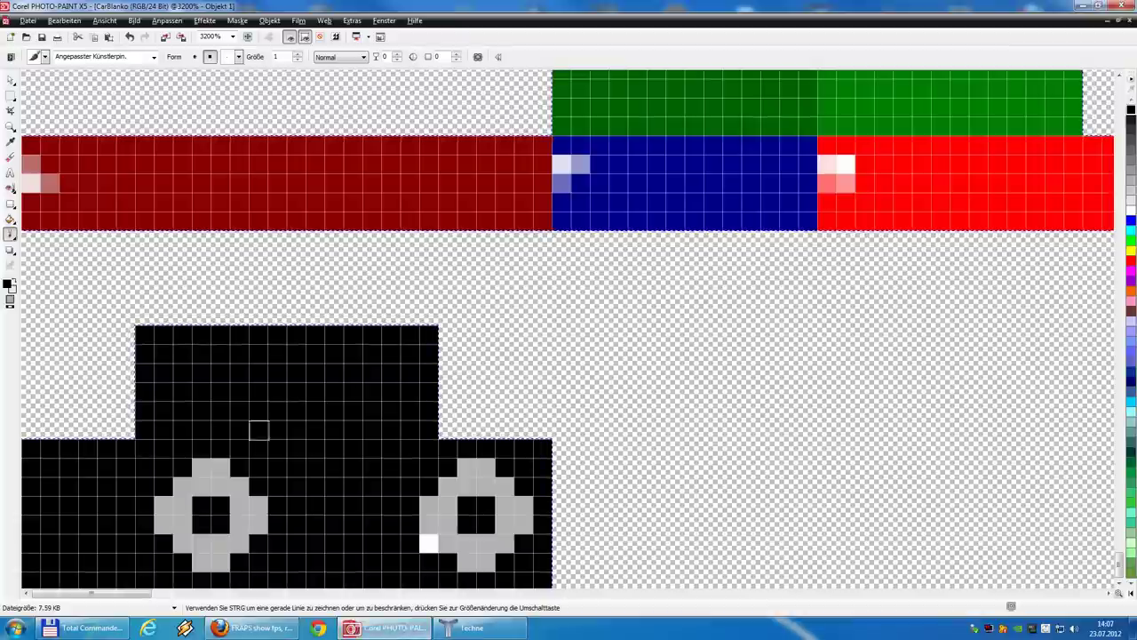
key(ctrl+z)
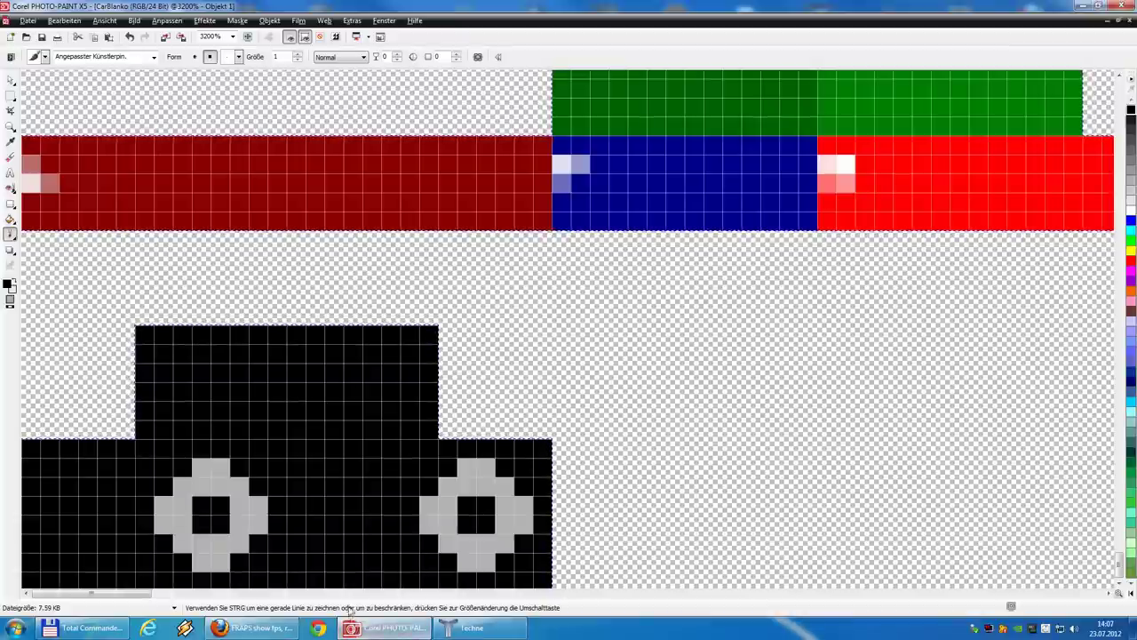
Recheck the wheels in Techne, then trim both rims to 4 × 4 pixel squares in Corel PHOTO-PAINT by blackening their outer projections
click(471, 627)
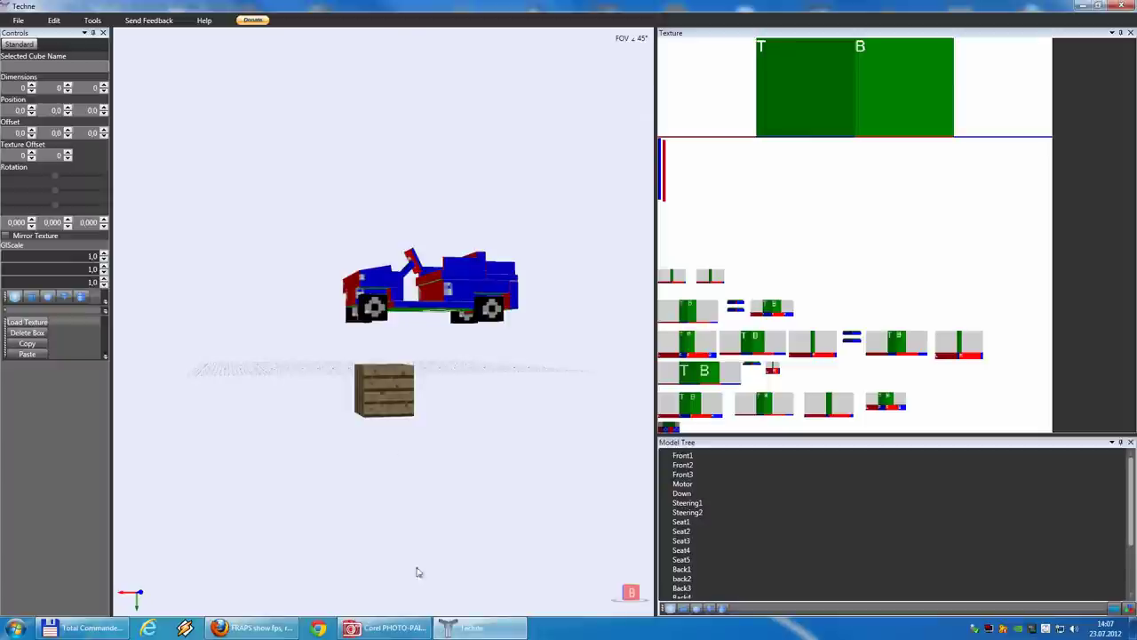
click(423, 627)
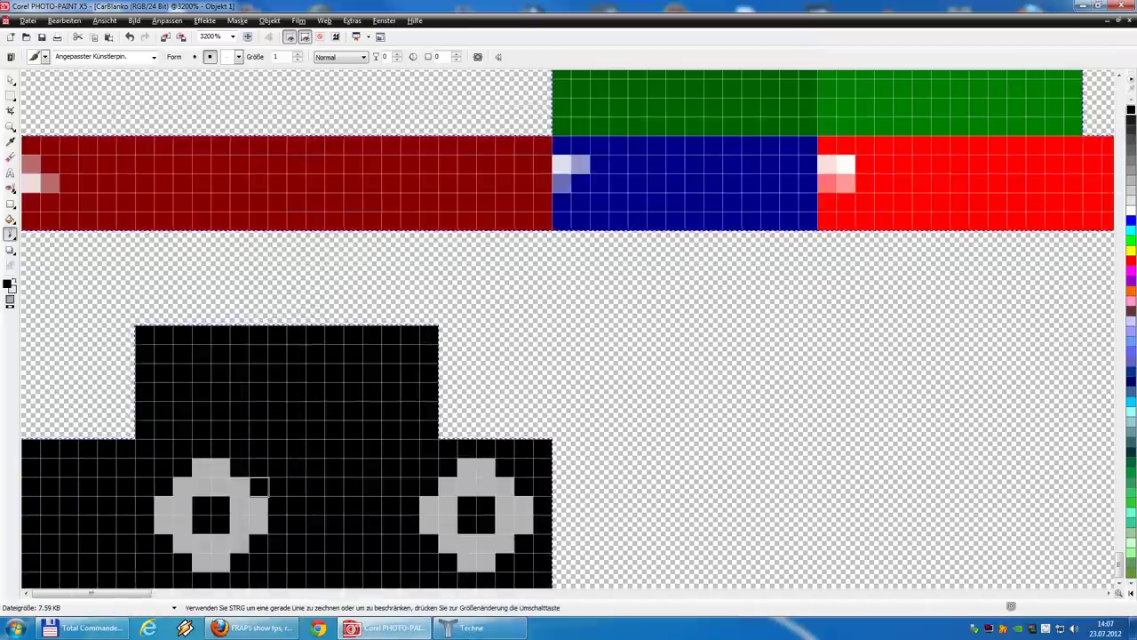
mouse_move(224, 562)
mouse_down()
mouse_move(164, 563)
mouse_move(164, 486)
mouse_move(233, 468)
mouse_up()
drag(421, 464, 498, 469)
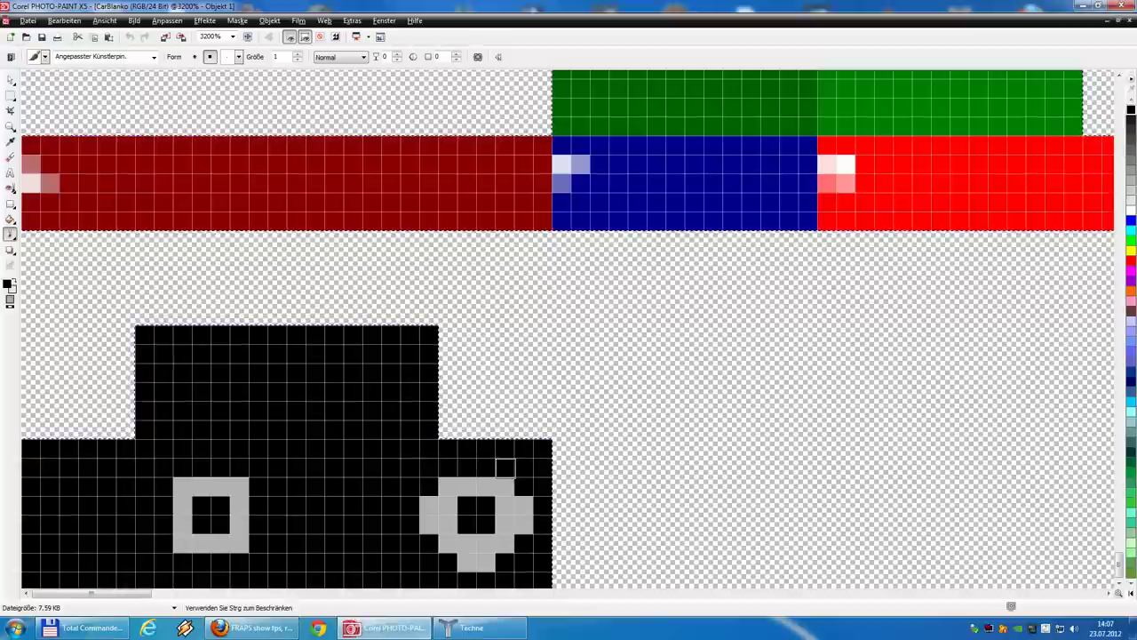
mouse_move(423, 514)
mouse_down()
mouse_move(449, 562)
mouse_move(531, 542)
mouse_move(524, 468)
mouse_up()
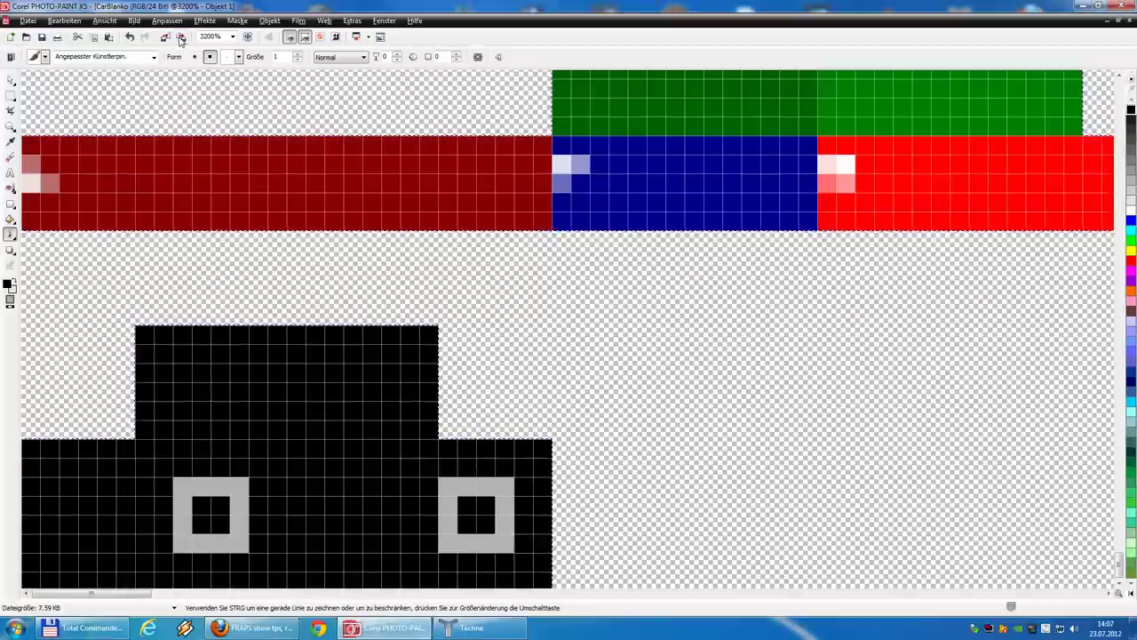
Export the painted map as the PNG file CarBlanko with transparency enabled, replacing the existing file on the Desktop
click(181, 39)
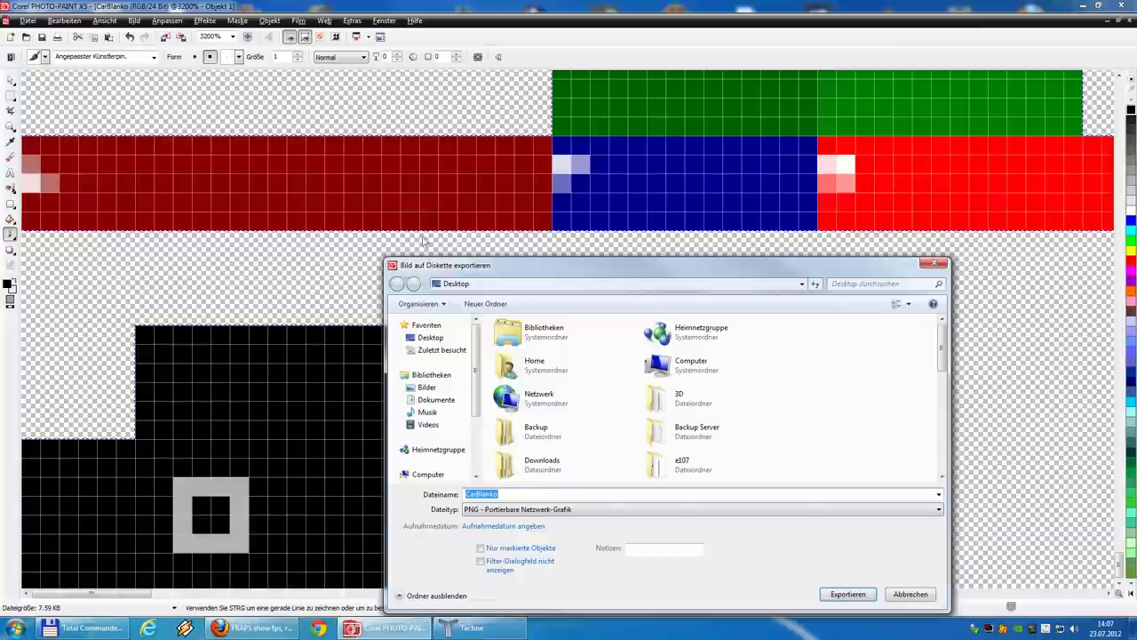
click(845, 594)
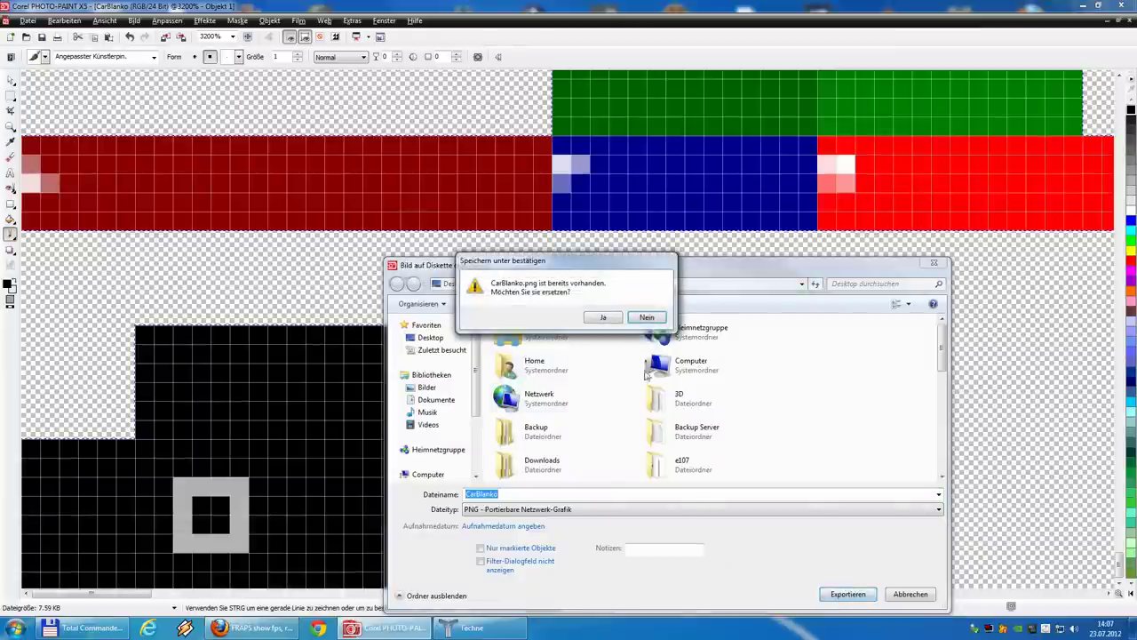
click(603, 318)
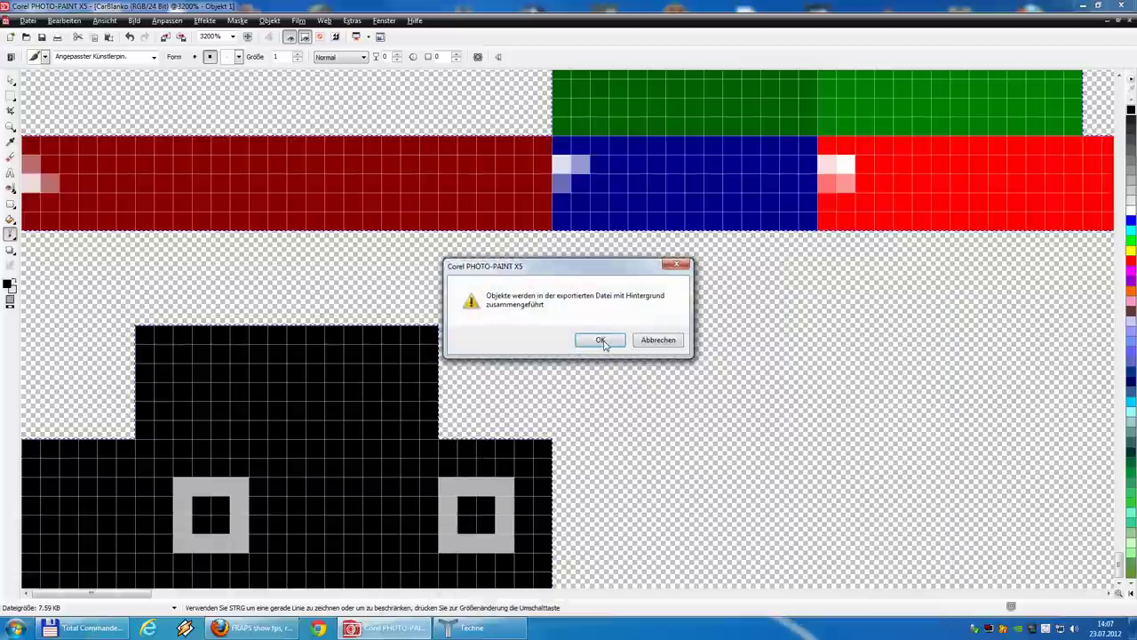
click(602, 340)
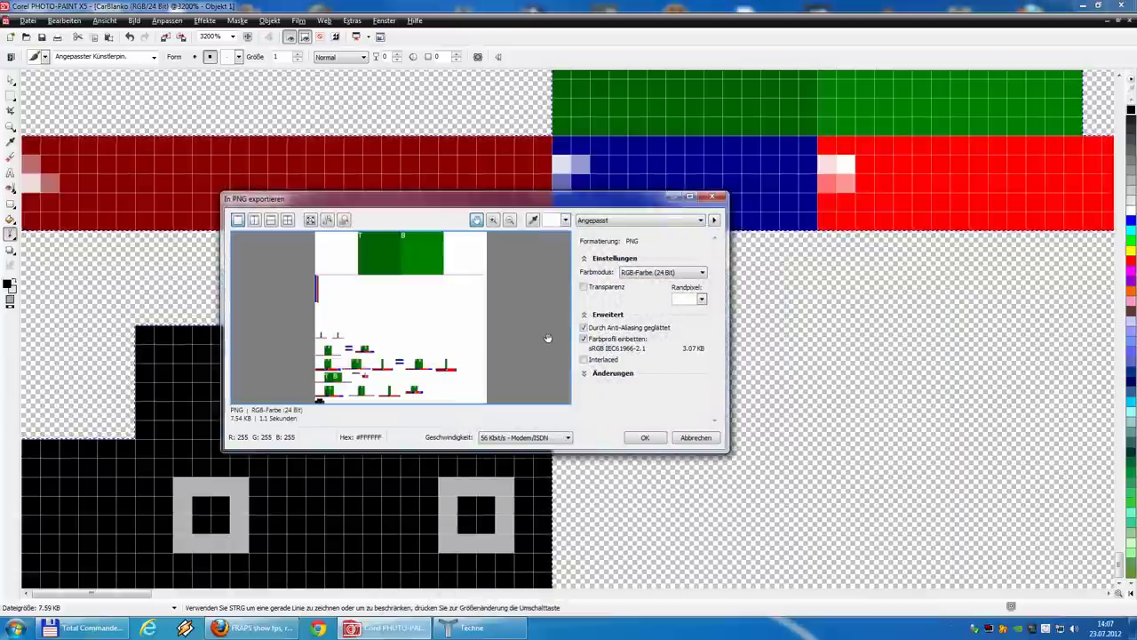
click(584, 288)
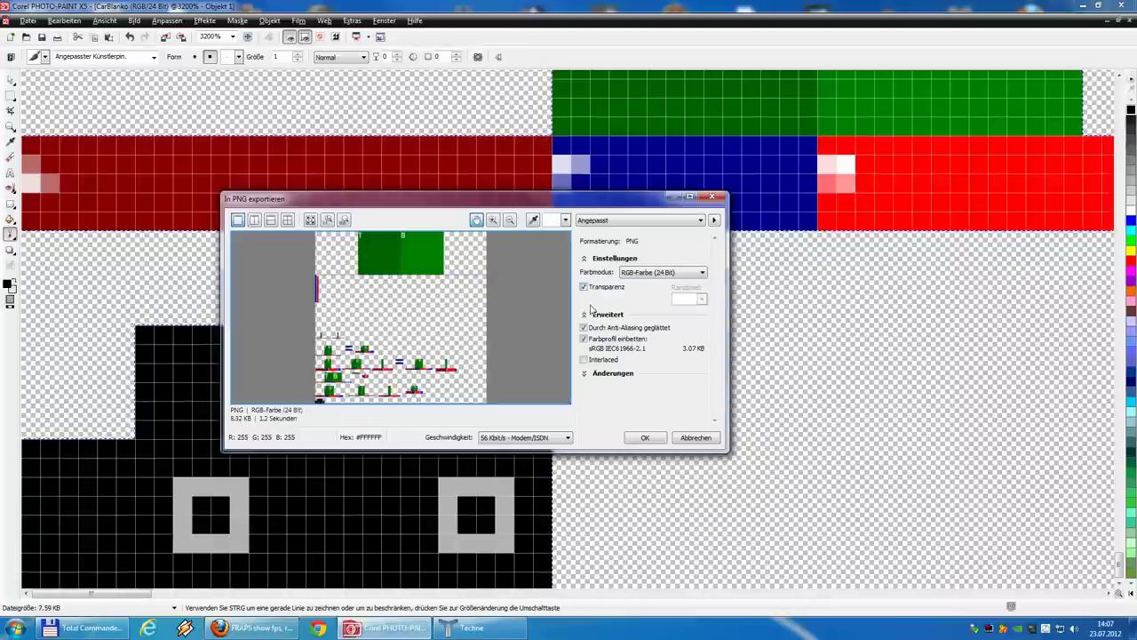
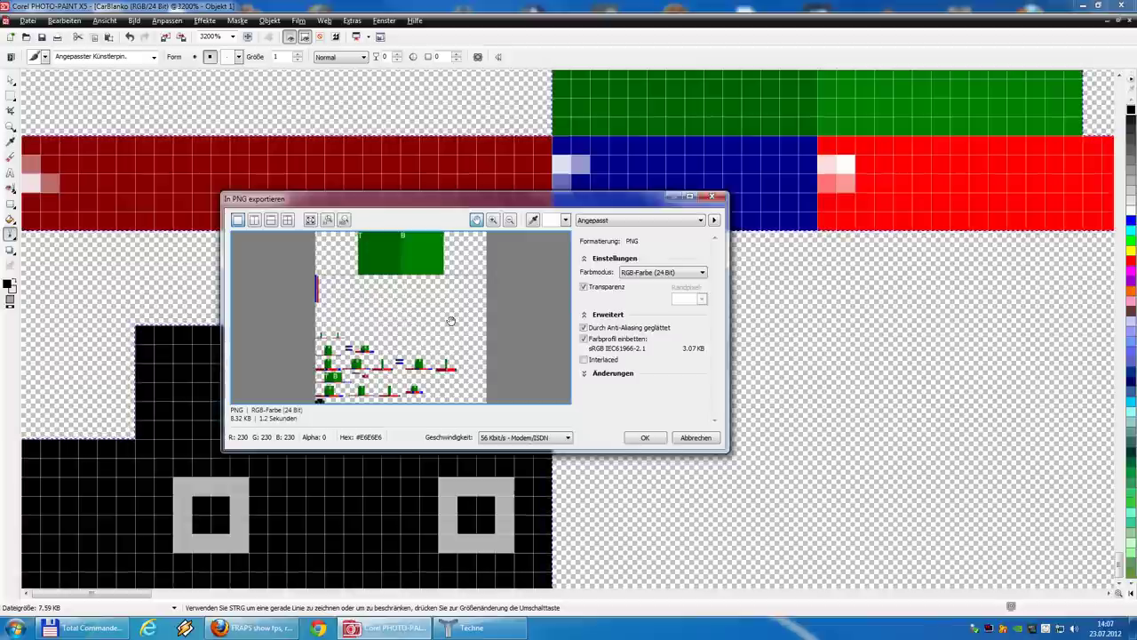
click(643, 437)
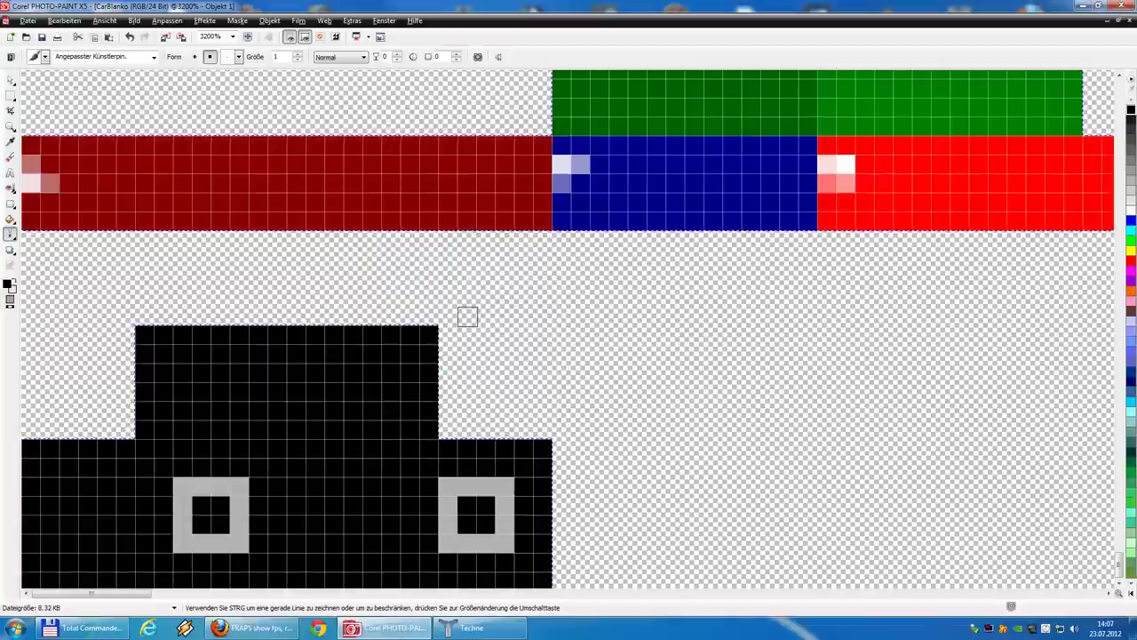
Switch to Techne, inspect the car's updated wheels, and isolate the Steering2 steering wheel to examine its faces from several angles
click(471, 627)
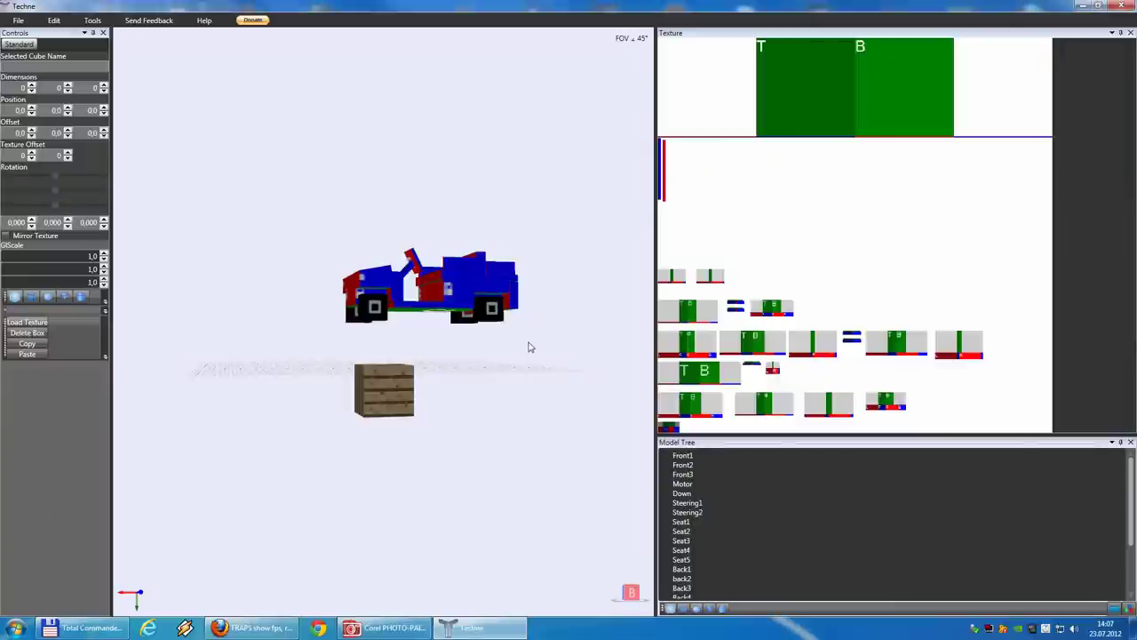
right_drag(529, 346, 517, 368)
drag(518, 367, 503, 368)
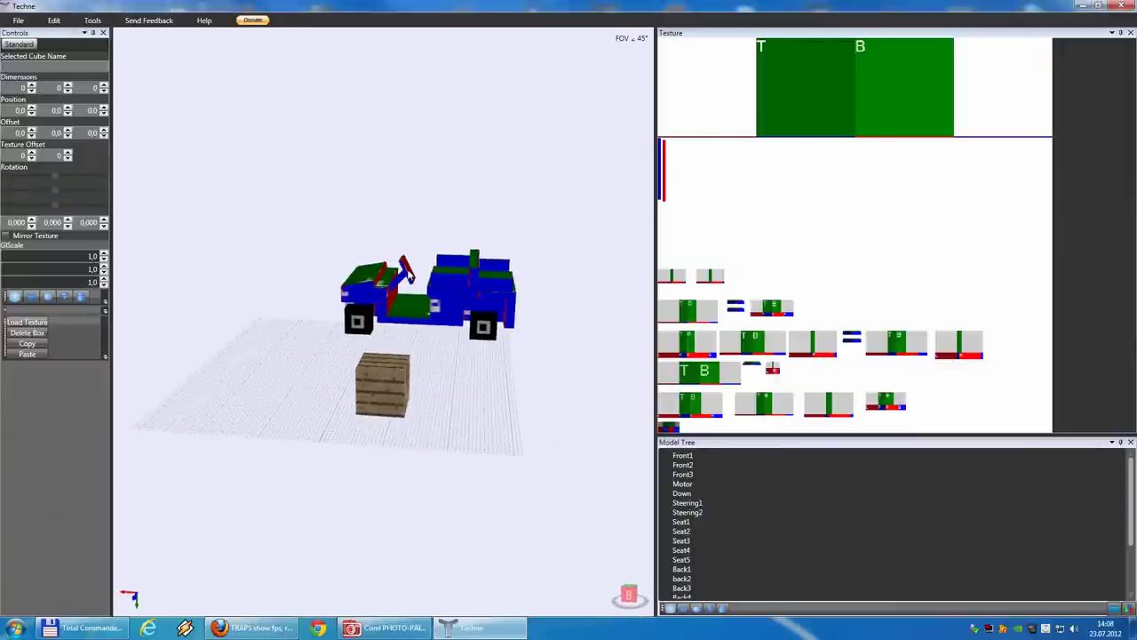
click(408, 274)
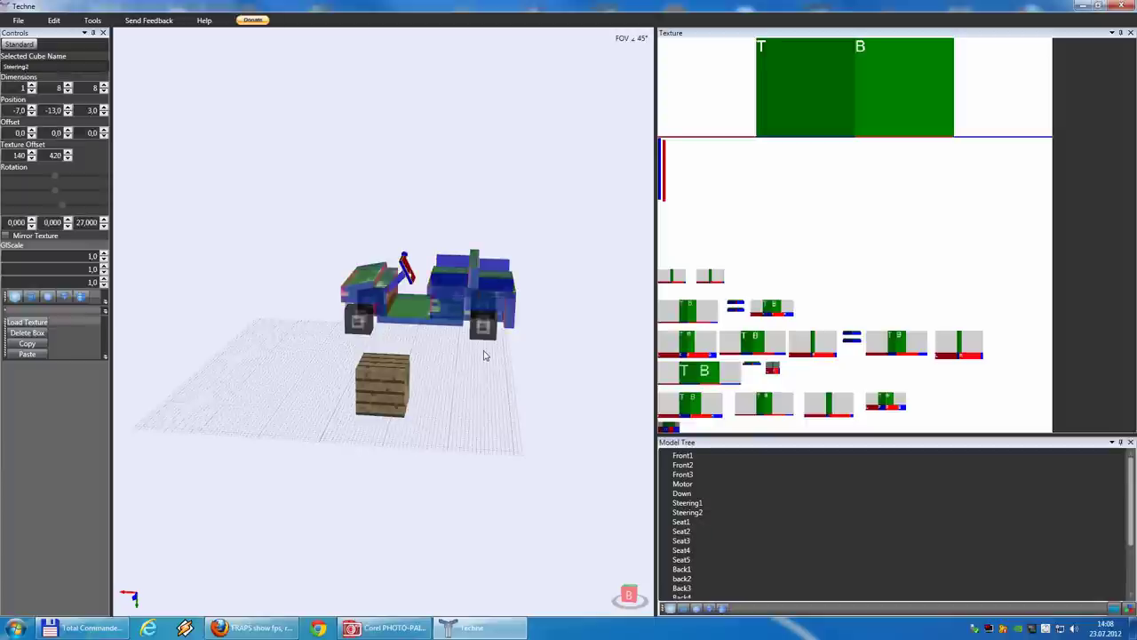
right_drag(435, 308, 382, 296)
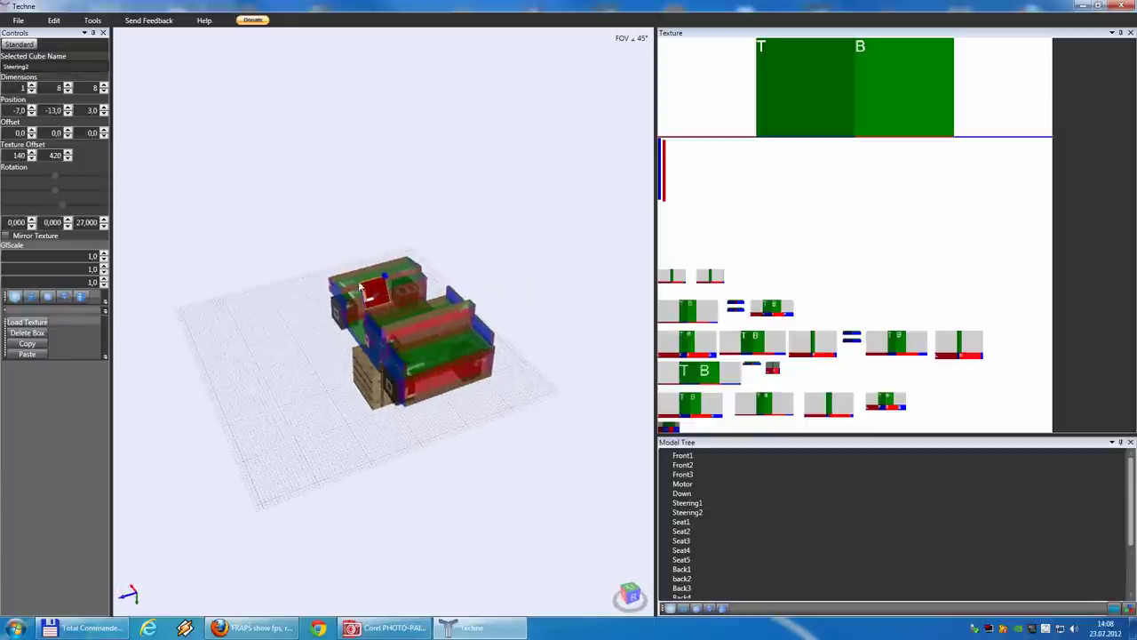
right_drag(402, 358, 542, 371)
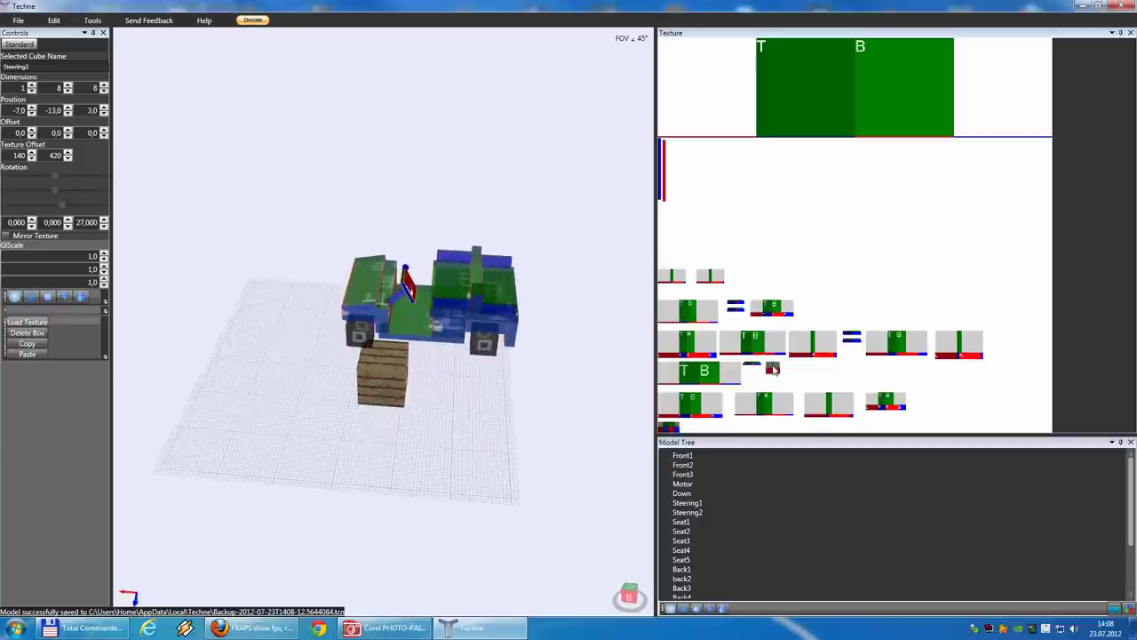
Switch to Corel PHOTO-PAINT and paint the steering wheel's green strip, narrow blue edges and R face rim black, skipping the corner pixels
click(409, 631)
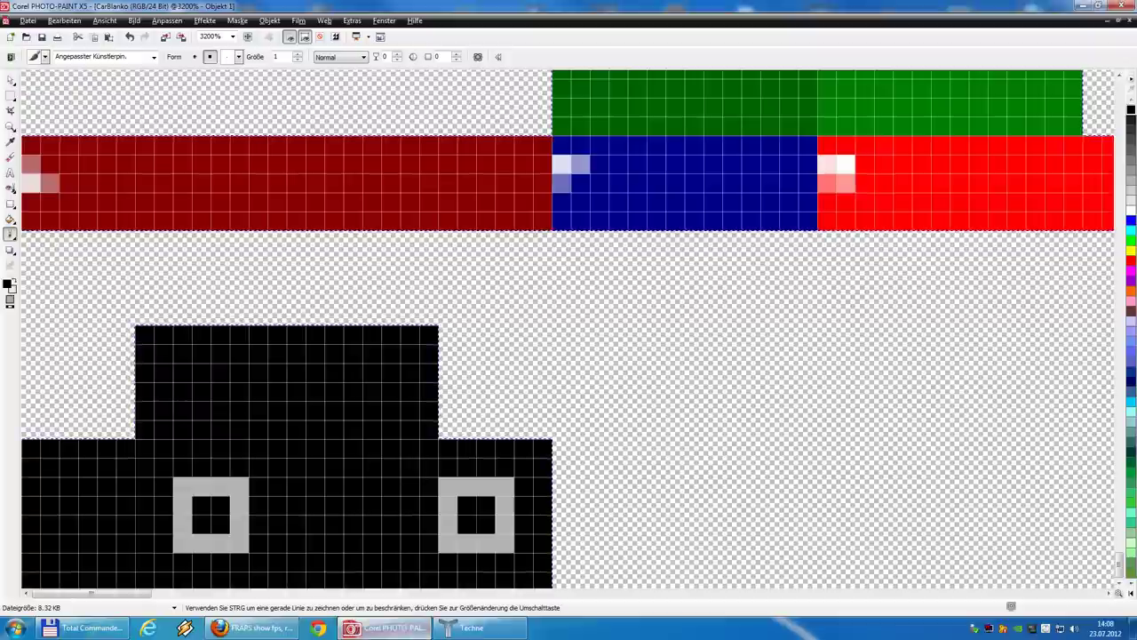
scroll(728, 216, down, 4)
scroll(728, 216, up, 2)
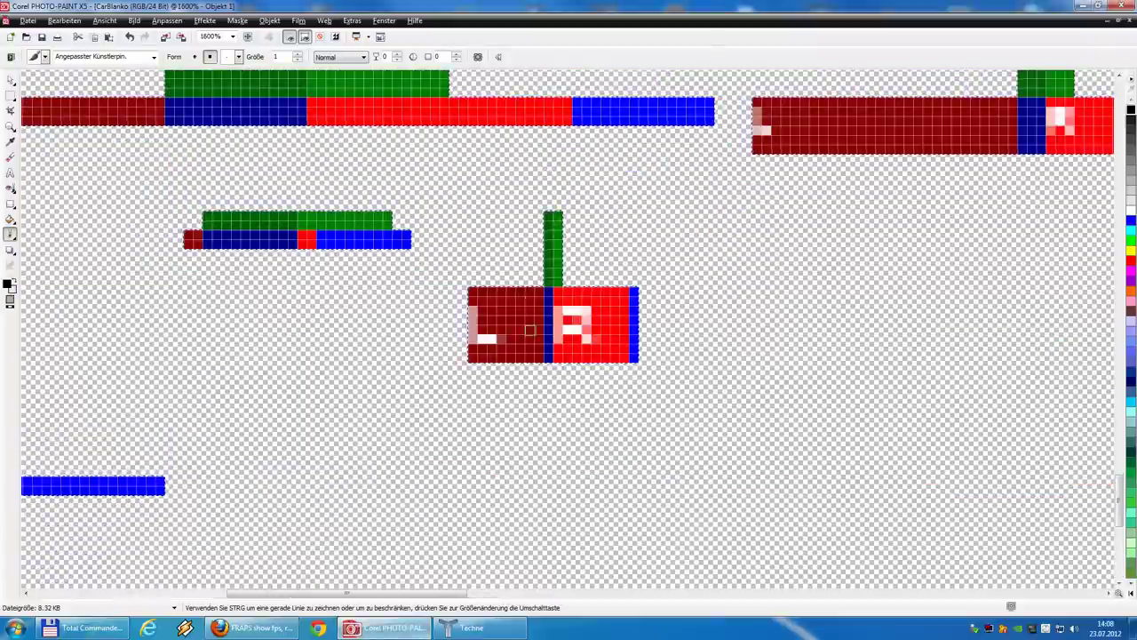
scroll(490, 329, up, 1)
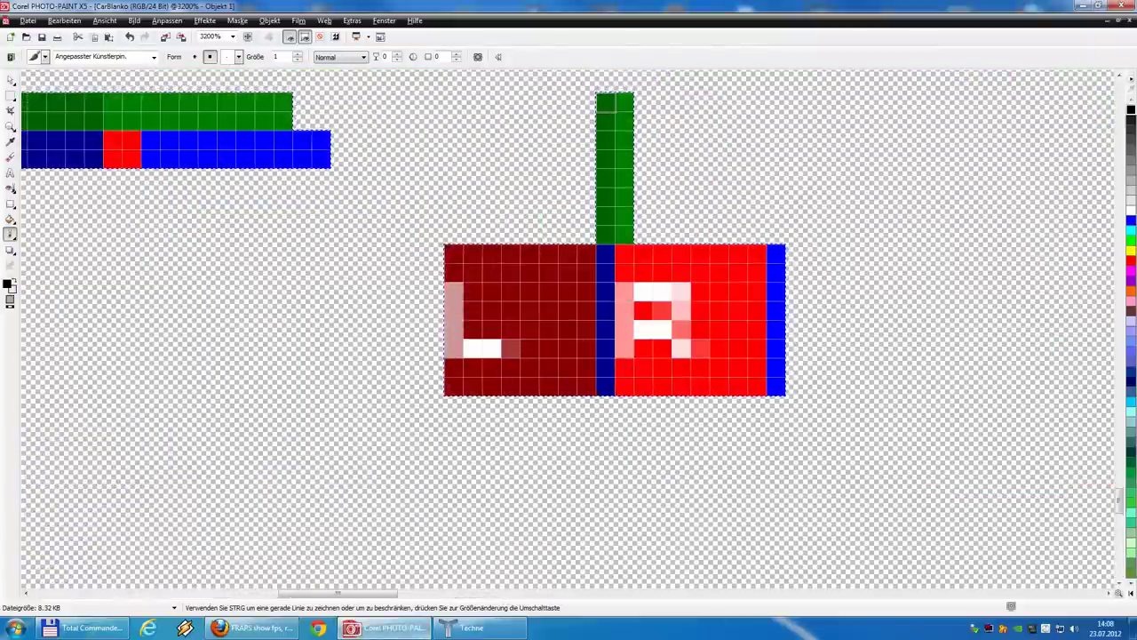
mouse_move(605, 99)
mouse_down()
mouse_move(605, 234)
mouse_move(625, 233)
mouse_move(625, 98)
mouse_up()
drag(605, 274, 605, 368)
mouse_move(776, 368)
mouse_down()
mouse_move(776, 284)
mouse_move(682, 254)
mouse_move(643, 254)
mouse_move(624, 329)
mouse_up()
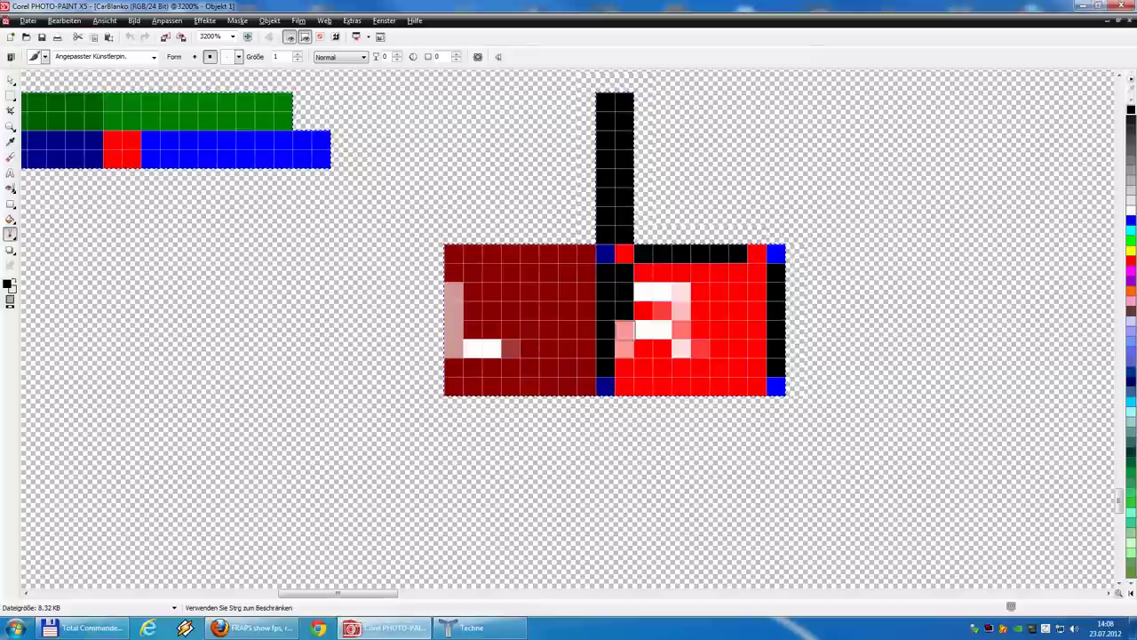
click(624, 367)
mouse_move(644, 386)
mouse_down()
mouse_move(738, 386)
mouse_move(757, 273)
mouse_up()
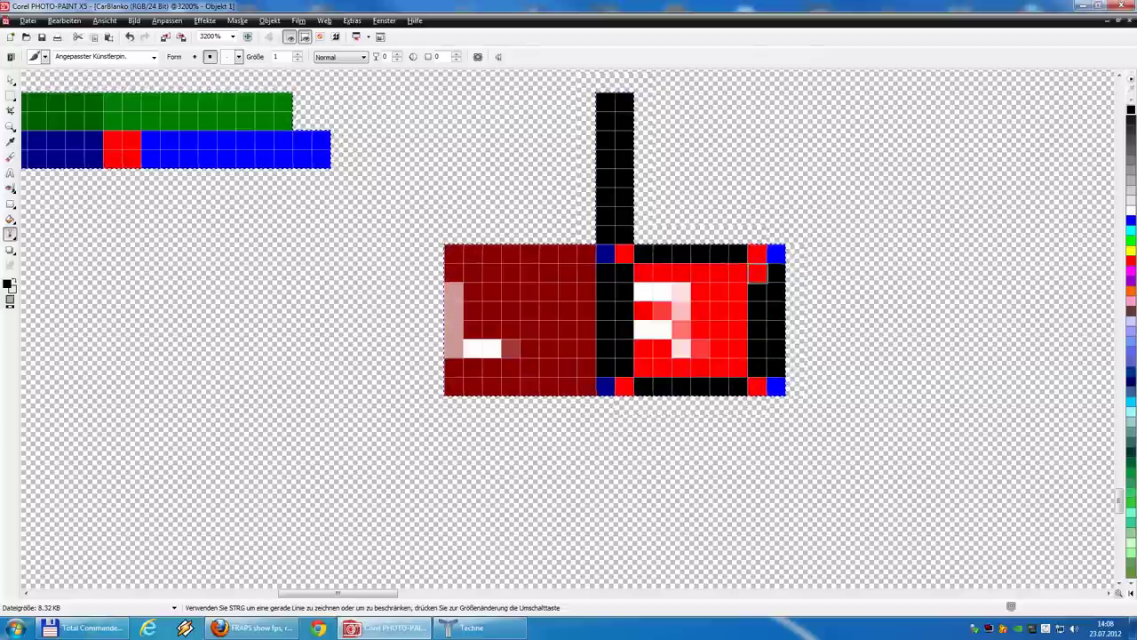
Paint a black 2 × 2 pixel hub with diagonal spokes on the R face, and a matching rim, hub and spokes on the L face
click(663, 348)
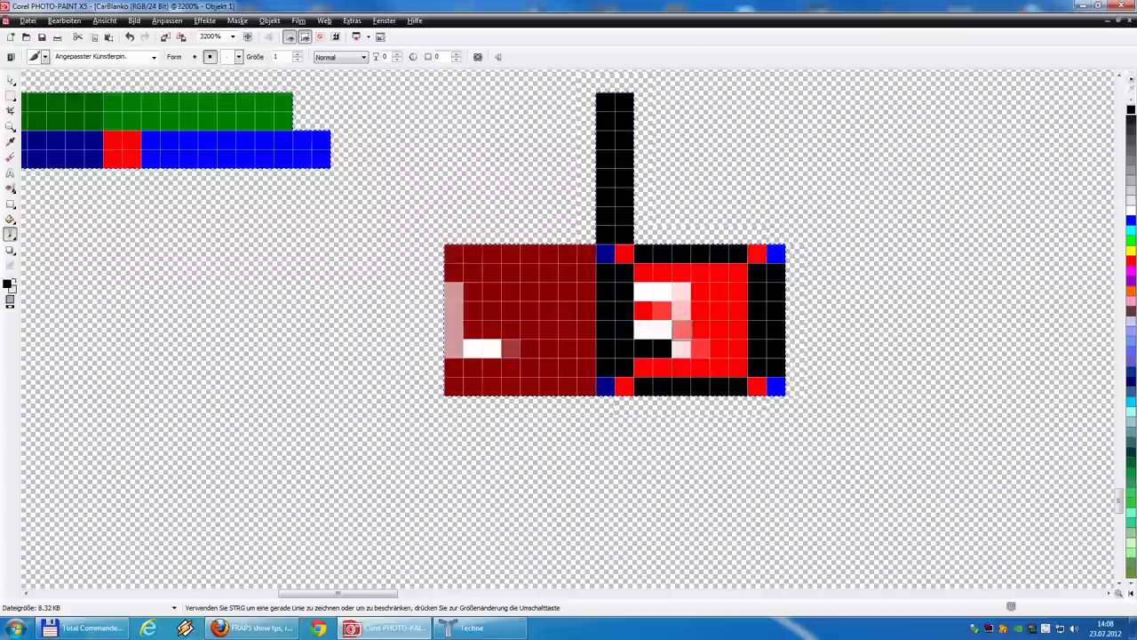
drag(682, 330, 700, 329)
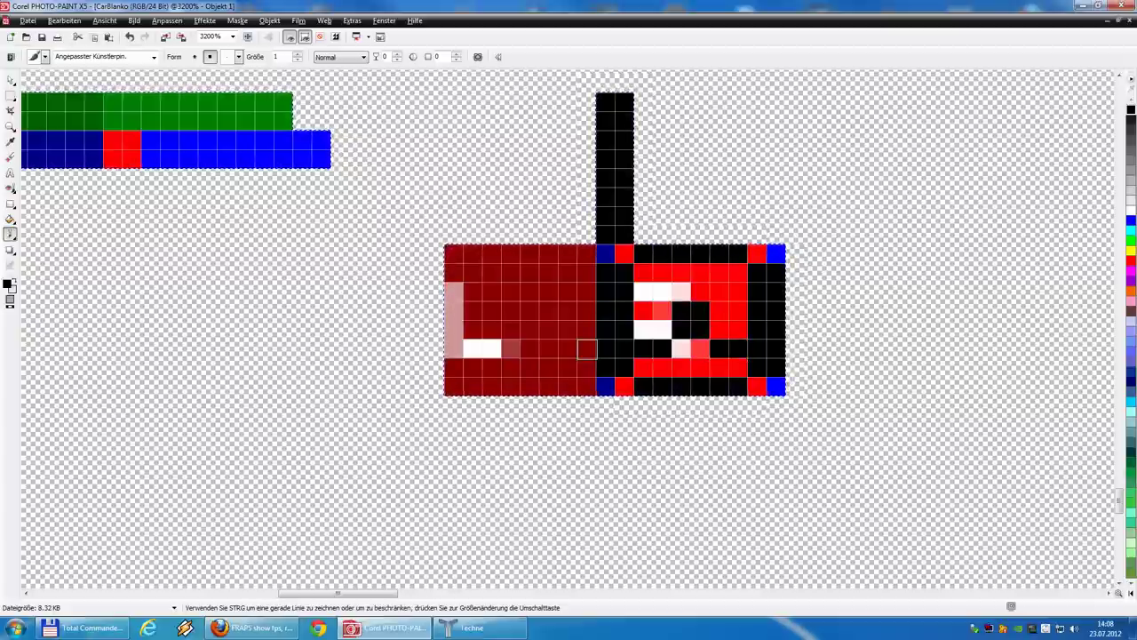
mouse_move(588, 273)
mouse_down()
mouse_move(588, 351)
mouse_move(549, 386)
mouse_move(492, 386)
mouse_move(454, 367)
mouse_move(454, 273)
mouse_move(530, 254)
mouse_up()
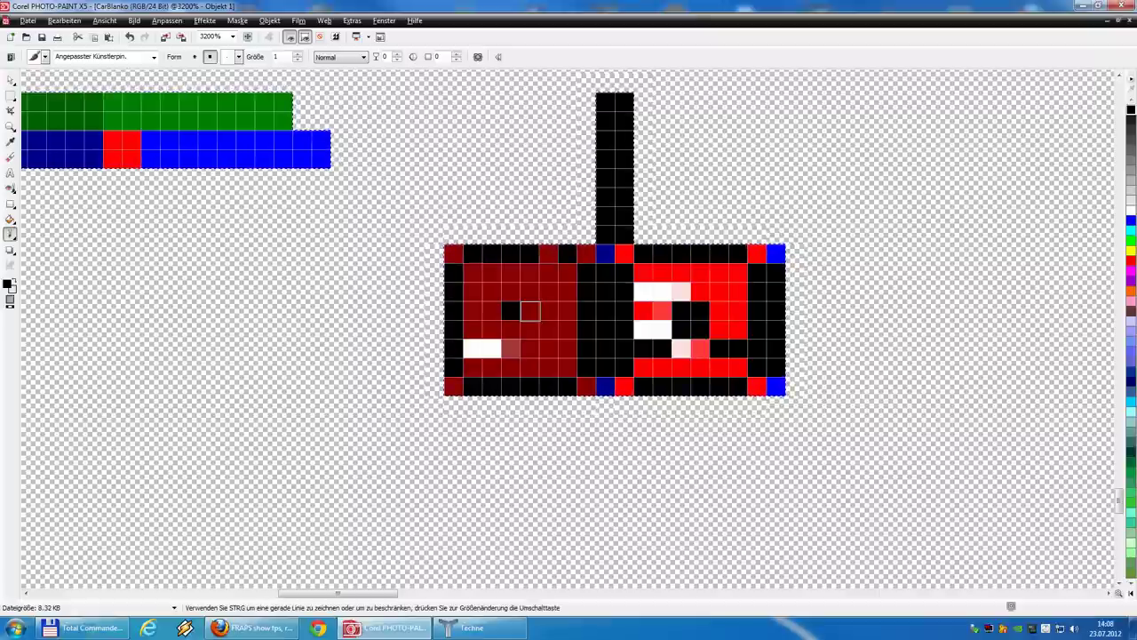
drag(474, 348, 492, 348)
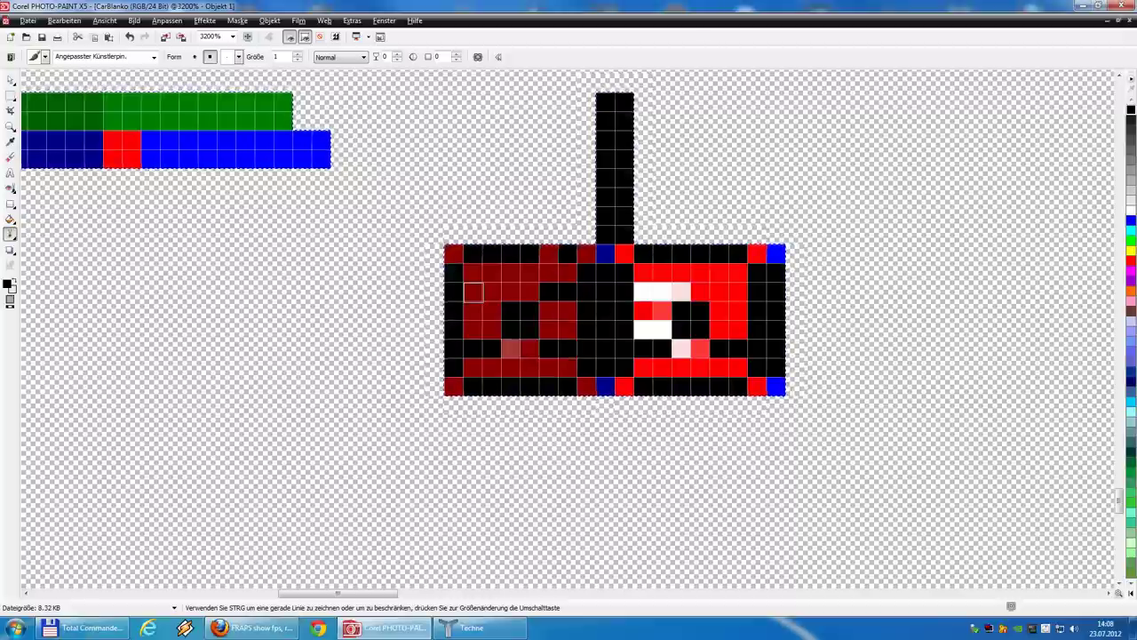
click(643, 290)
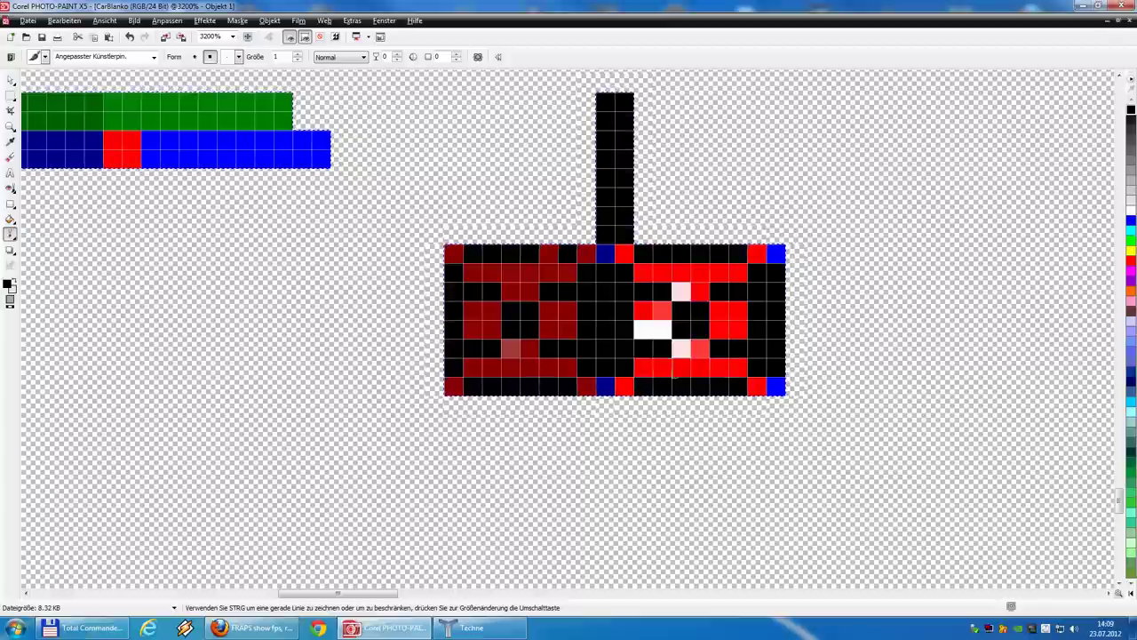
Erase the coloured pixels between the spokes and at the corners of the steering wheel's L face to make them transparent
click(10, 156)
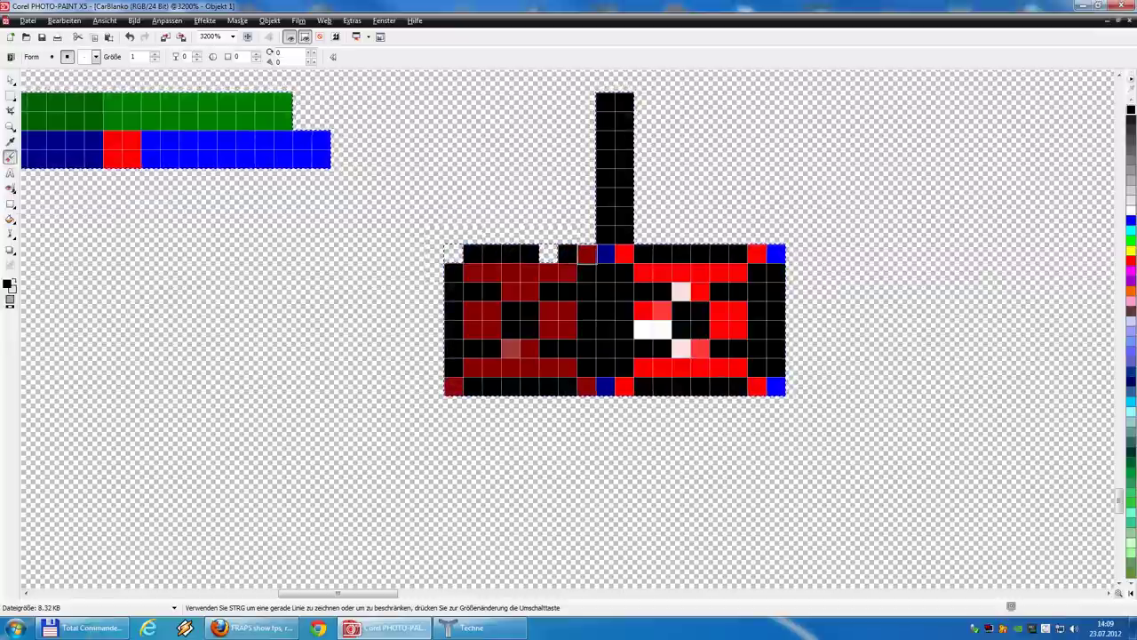
drag(624, 254, 492, 272)
click(510, 292)
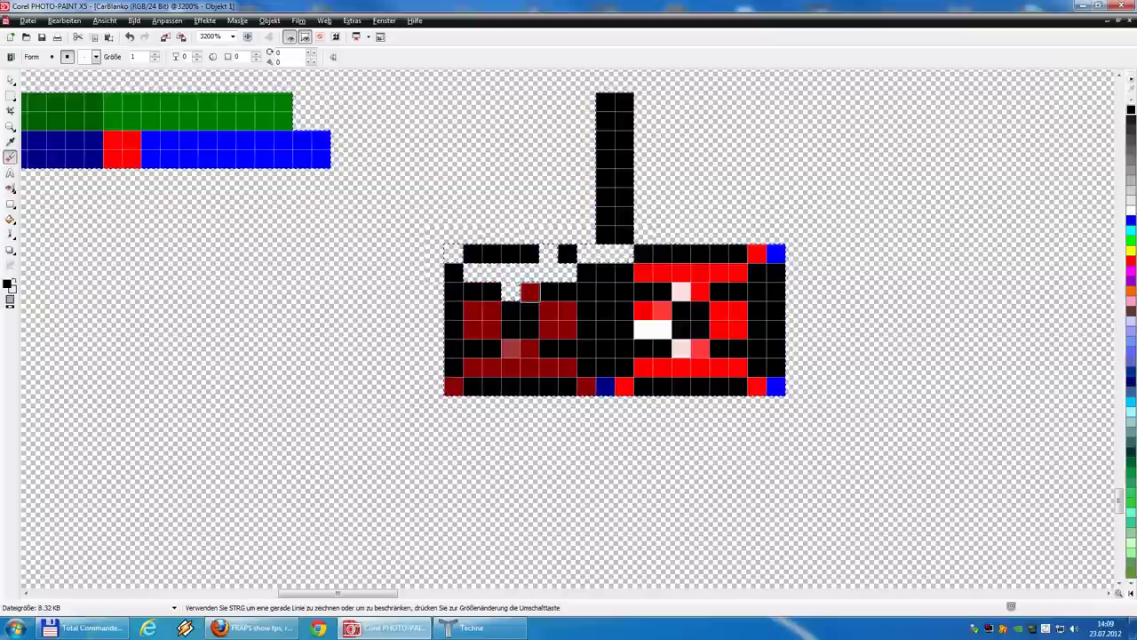
click(568, 330)
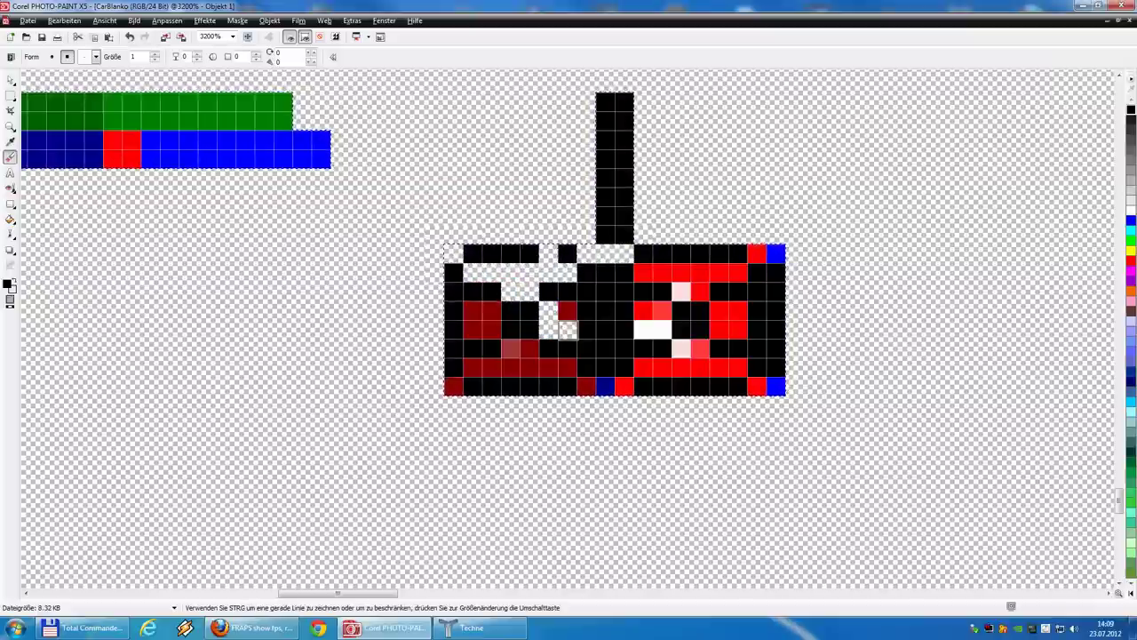
click(567, 310)
mouse_move(568, 367)
mouse_down()
mouse_move(510, 367)
mouse_move(529, 349)
mouse_up()
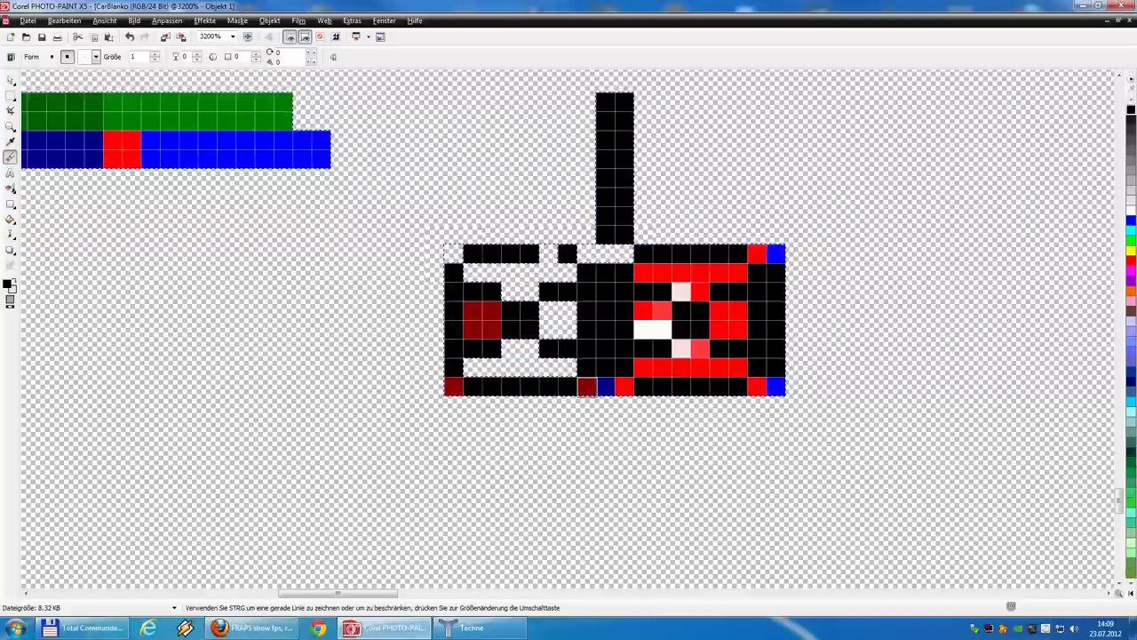
click(586, 386)
click(624, 387)
click(605, 387)
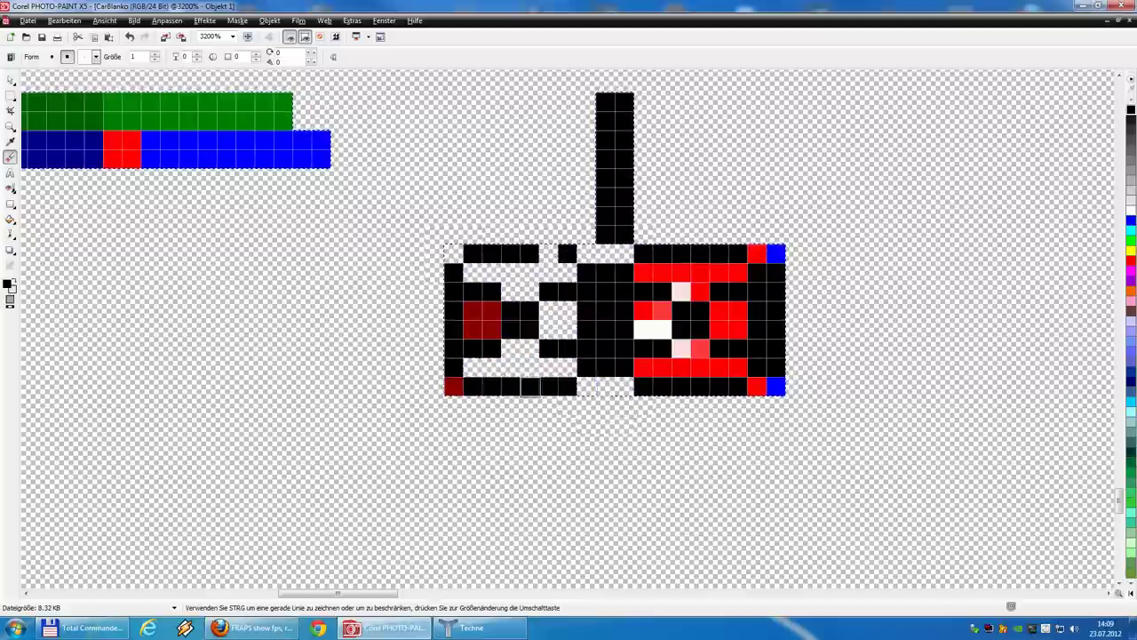
click(453, 387)
click(473, 329)
click(472, 310)
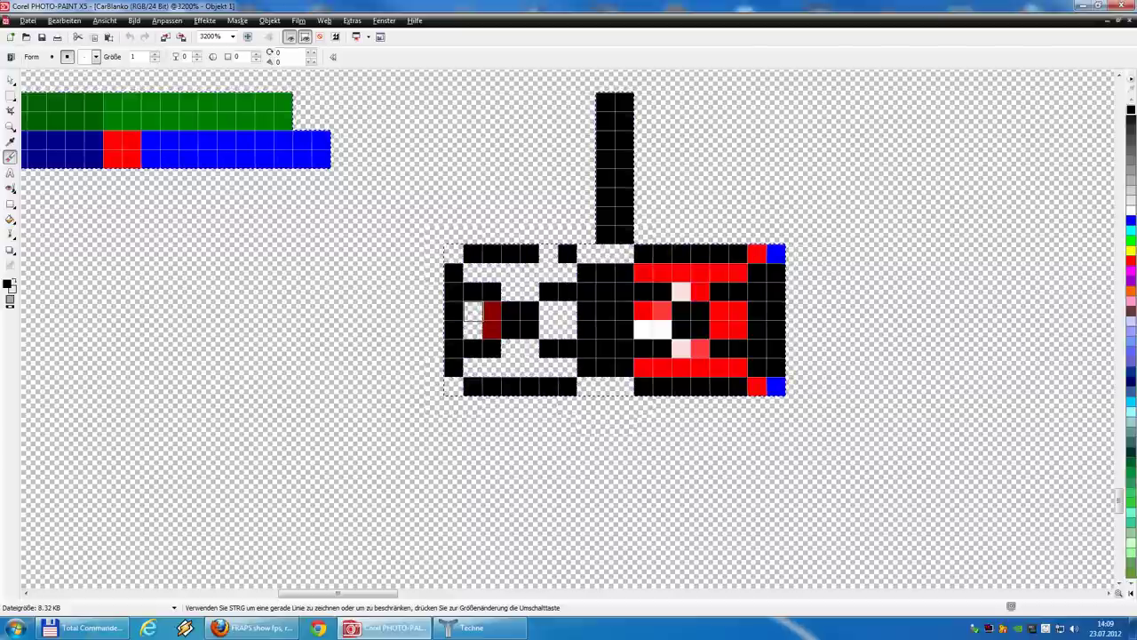
Erase the remaining coloured pixels on the steering wheel's R face and fill the one-pixel gap in the L face's upper rim with black
mouse_move(643, 273)
mouse_down()
mouse_move(738, 273)
mouse_move(775, 254)
mouse_up()
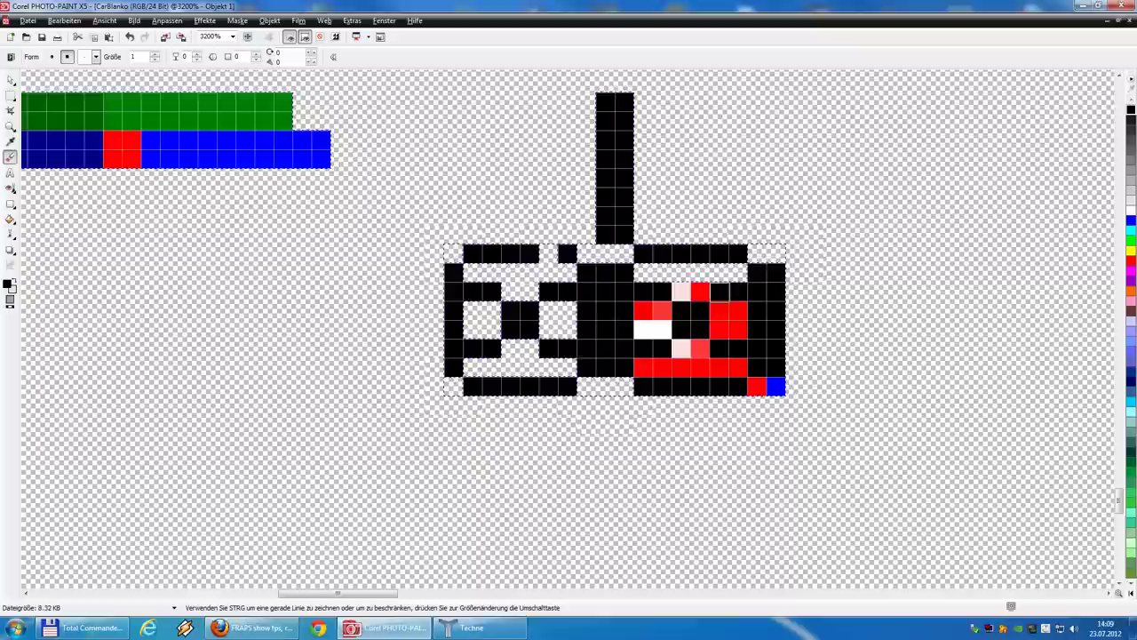
click(700, 292)
click(682, 292)
mouse_move(643, 310)
mouse_down()
mouse_move(662, 310)
mouse_move(643, 328)
mouse_move(681, 329)
mouse_up()
click(681, 348)
click(701, 348)
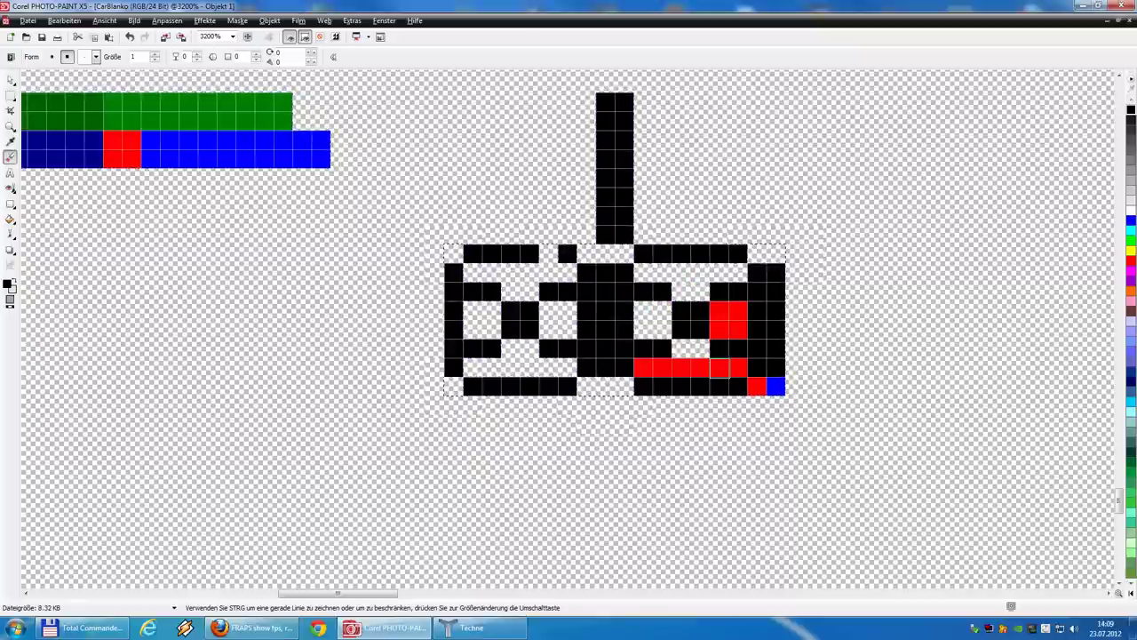
drag(738, 367, 661, 367)
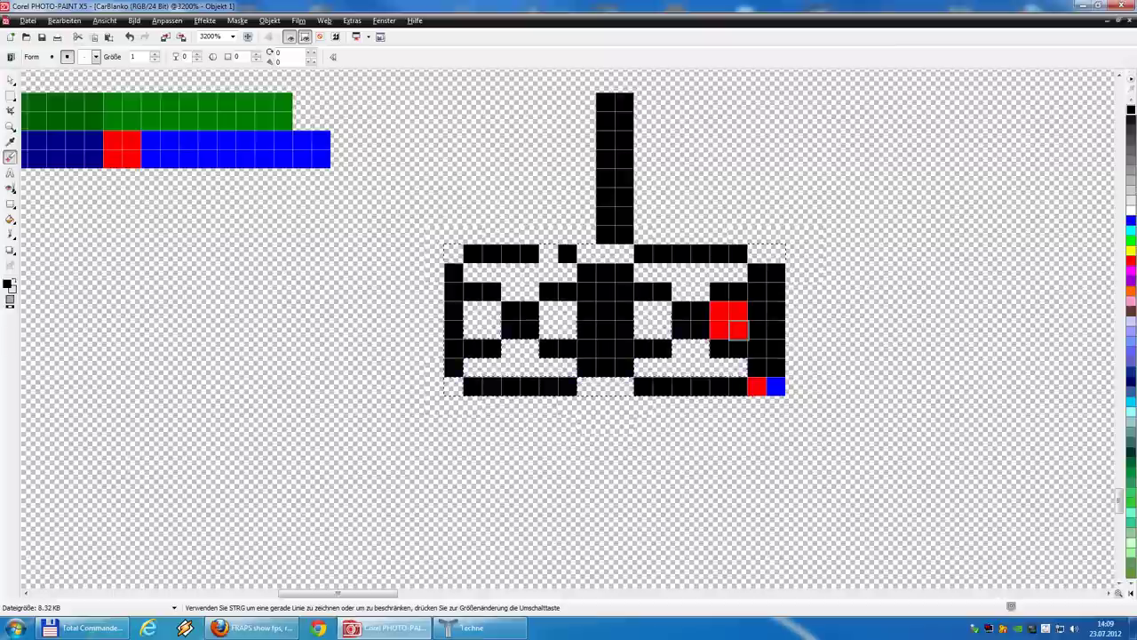
drag(737, 329, 718, 329)
click(720, 310)
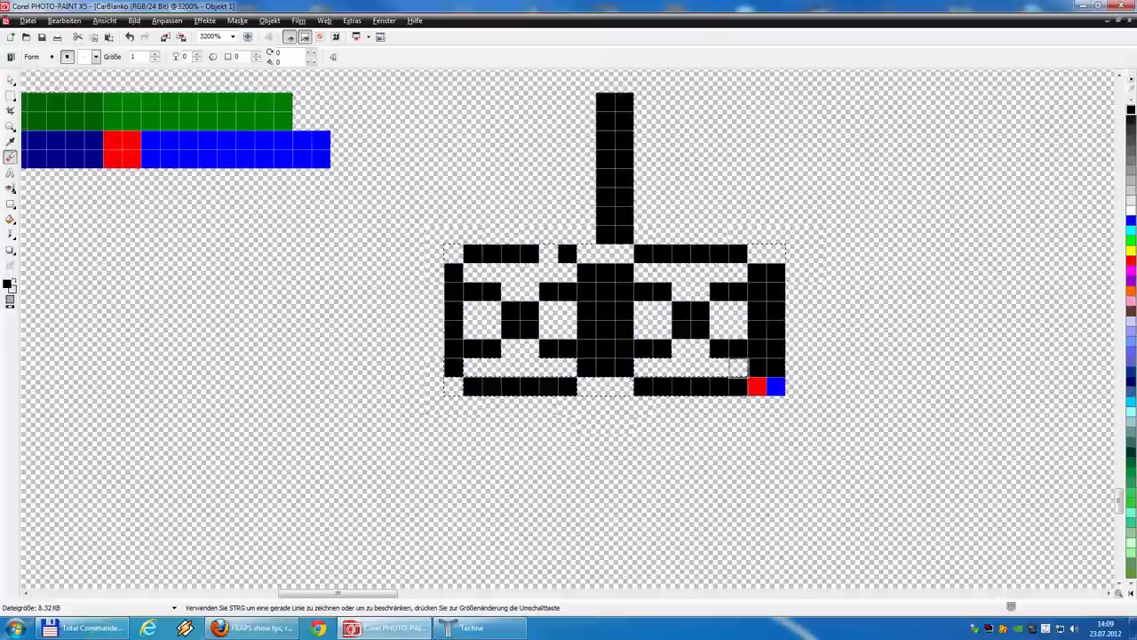
click(756, 385)
click(775, 386)
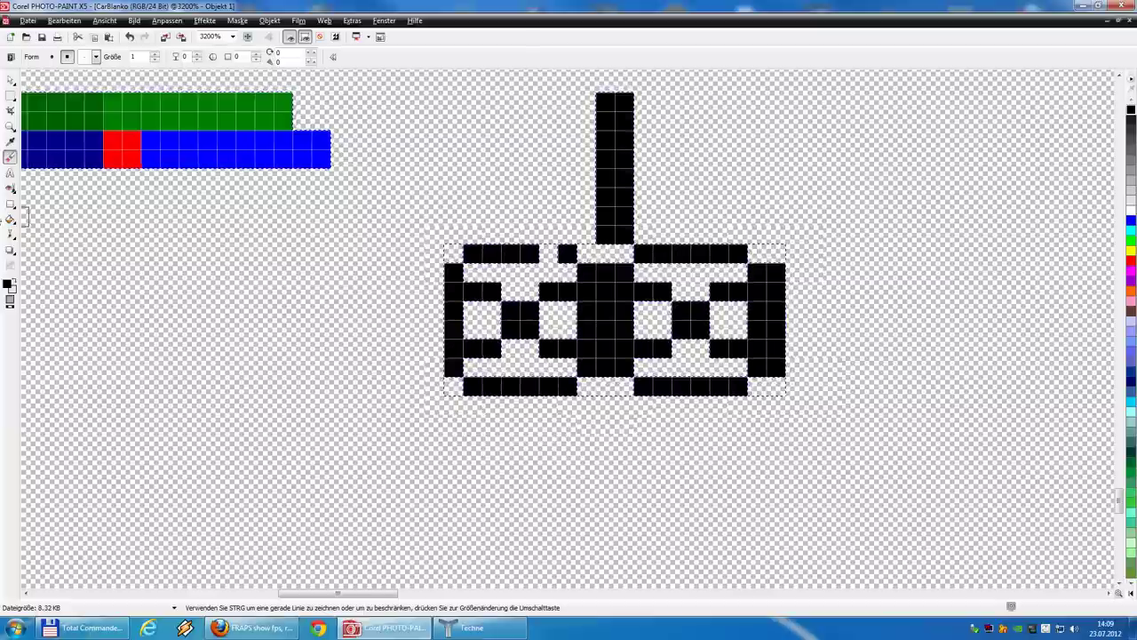
click(10, 233)
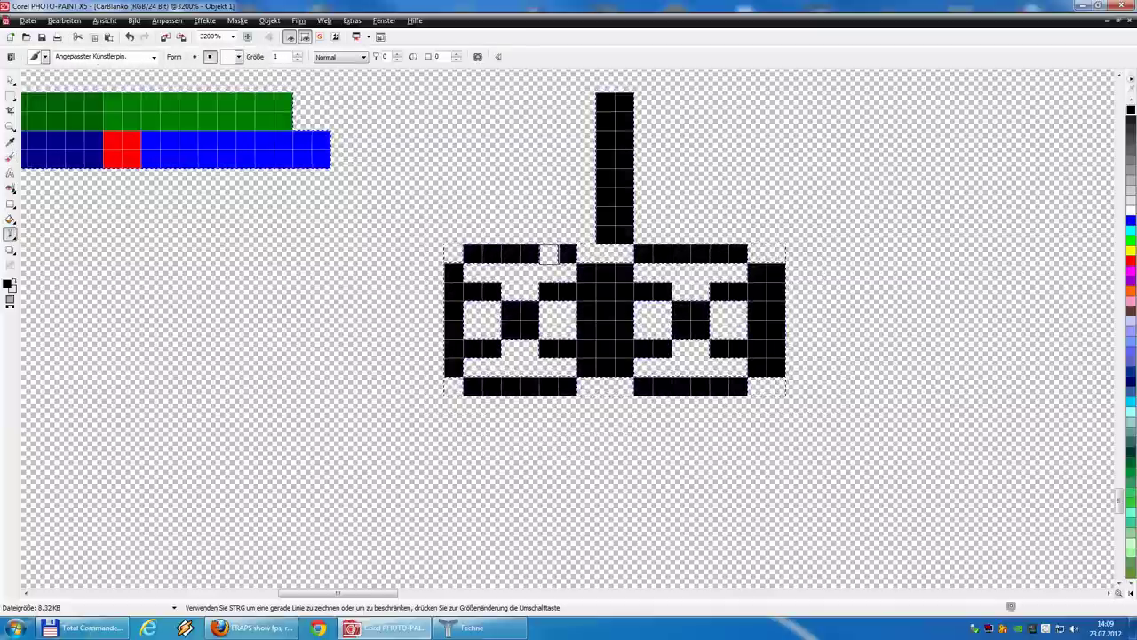
click(548, 254)
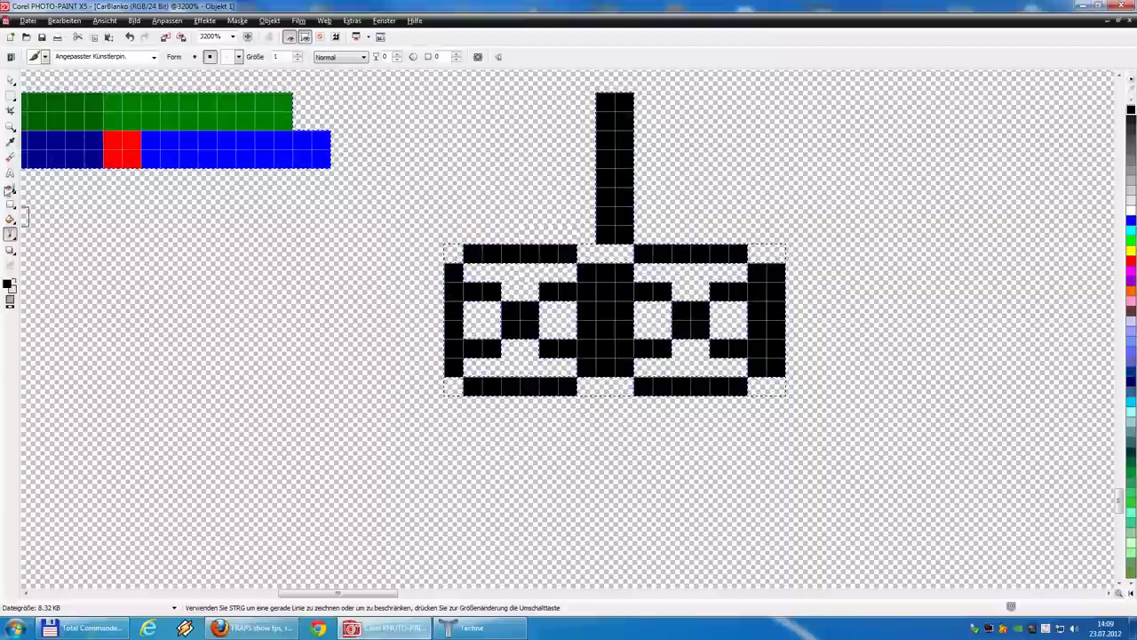
Erase the uppermost and lowermost two-pixel rows of the steering wheel's vertical black strip to make them transparent
click(10, 156)
click(605, 101)
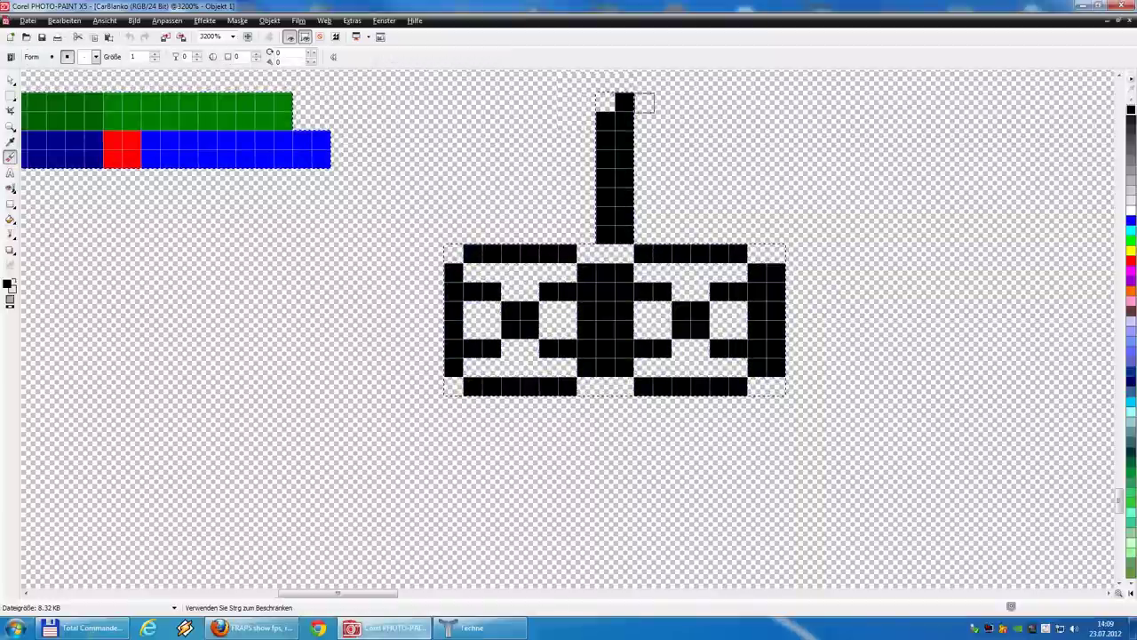
drag(644, 102, 625, 103)
mouse_move(588, 235)
mouse_down()
mouse_move(644, 234)
mouse_move(605, 234)
mouse_up()
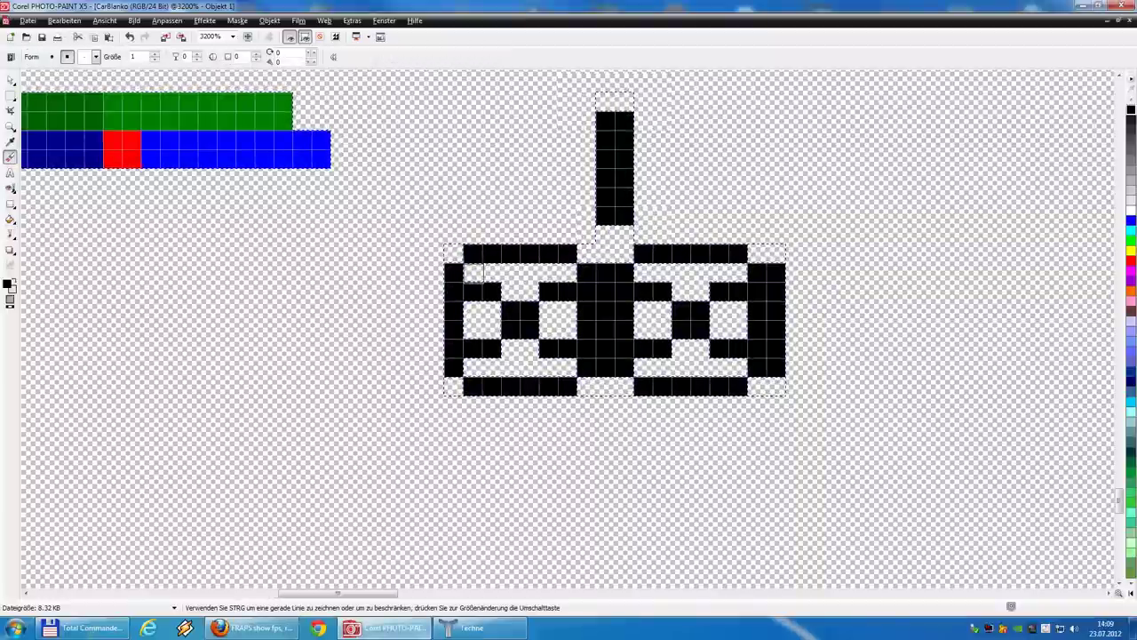
Export the texture as the PNG file CarBlanko, overwriting the existing file and merging the objects with the background
key(ctrl+e)
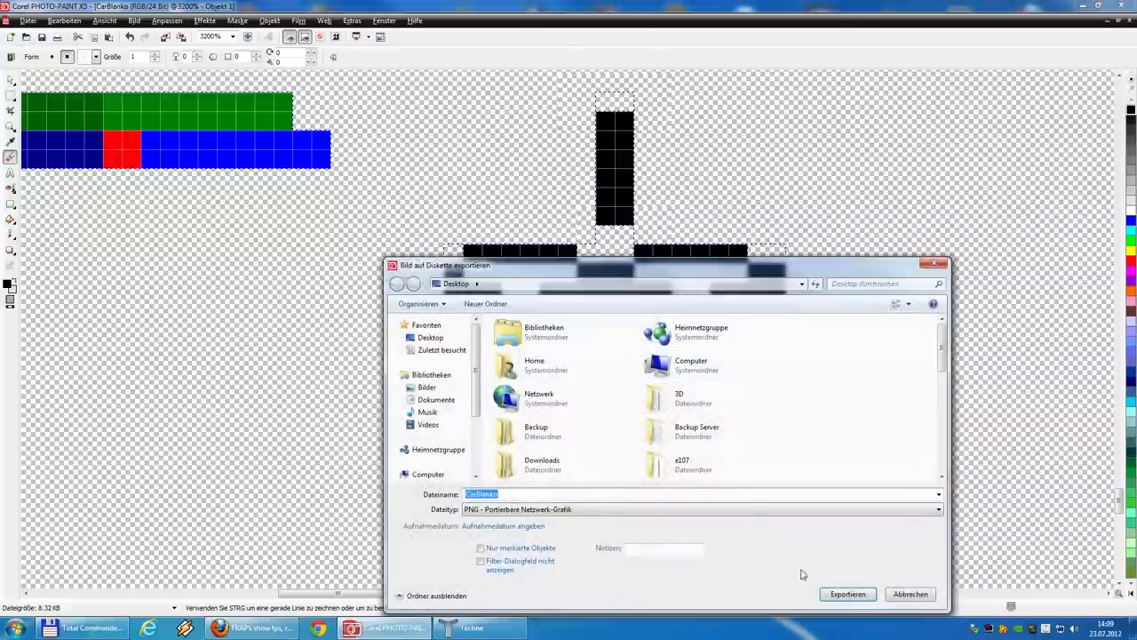
click(848, 594)
click(599, 317)
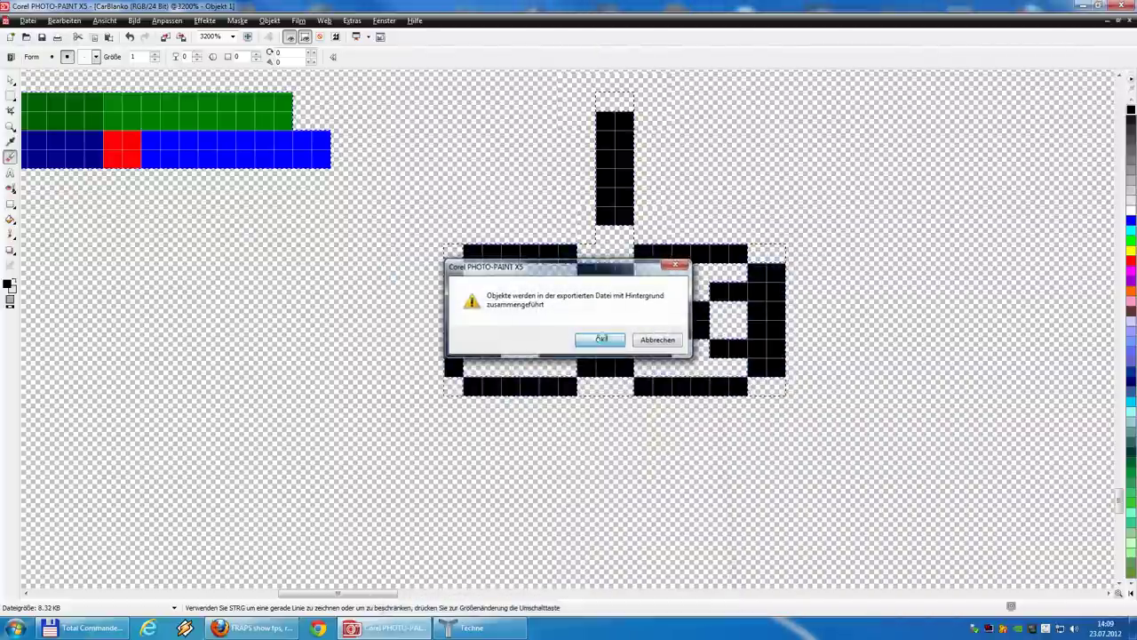
click(600, 339)
click(645, 434)
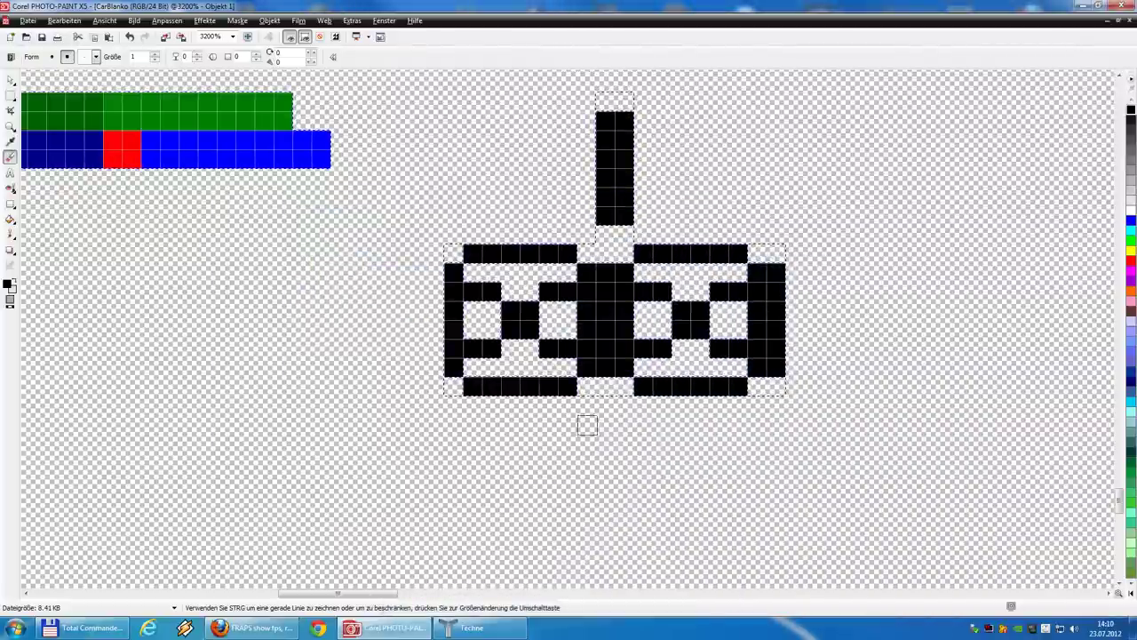
Switch to Techne and examine the textured steering wheel from several angles, as well as the Seat2 and Seat3 cubes
click(471, 627)
right_drag(572, 357, 495, 347)
scroll(300, 291, up, 6)
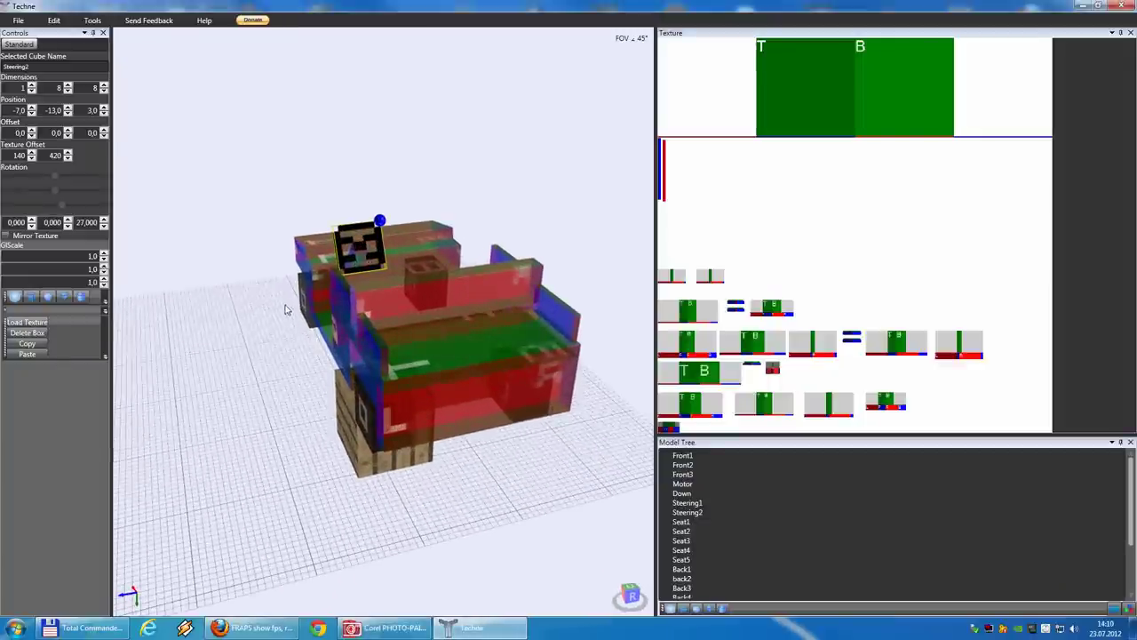
drag(285, 309, 375, 302)
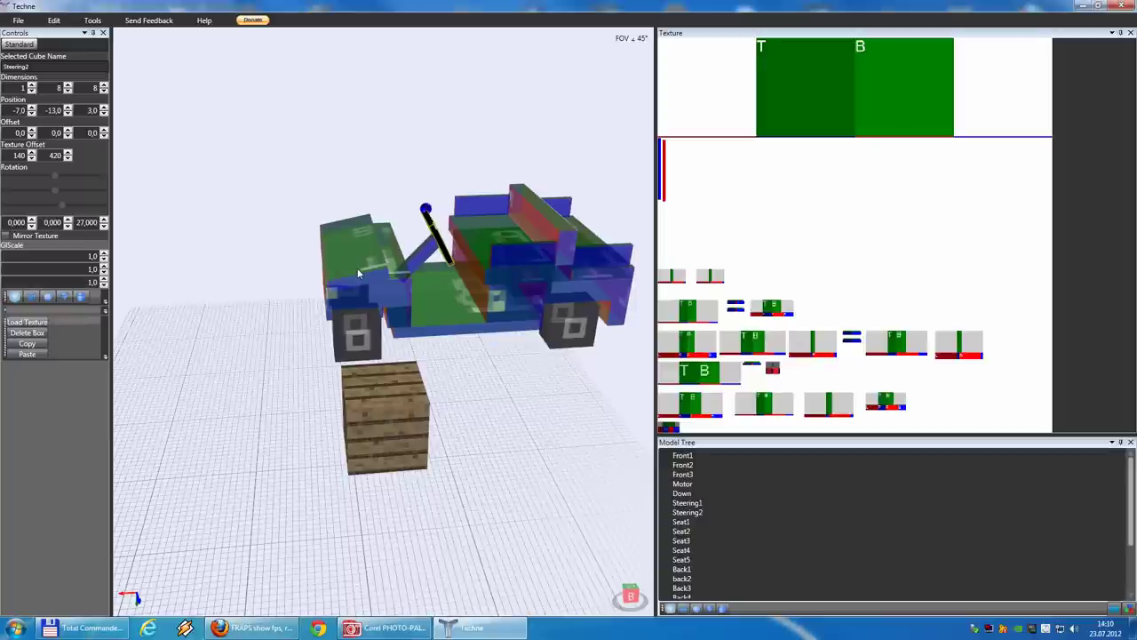
click(479, 258)
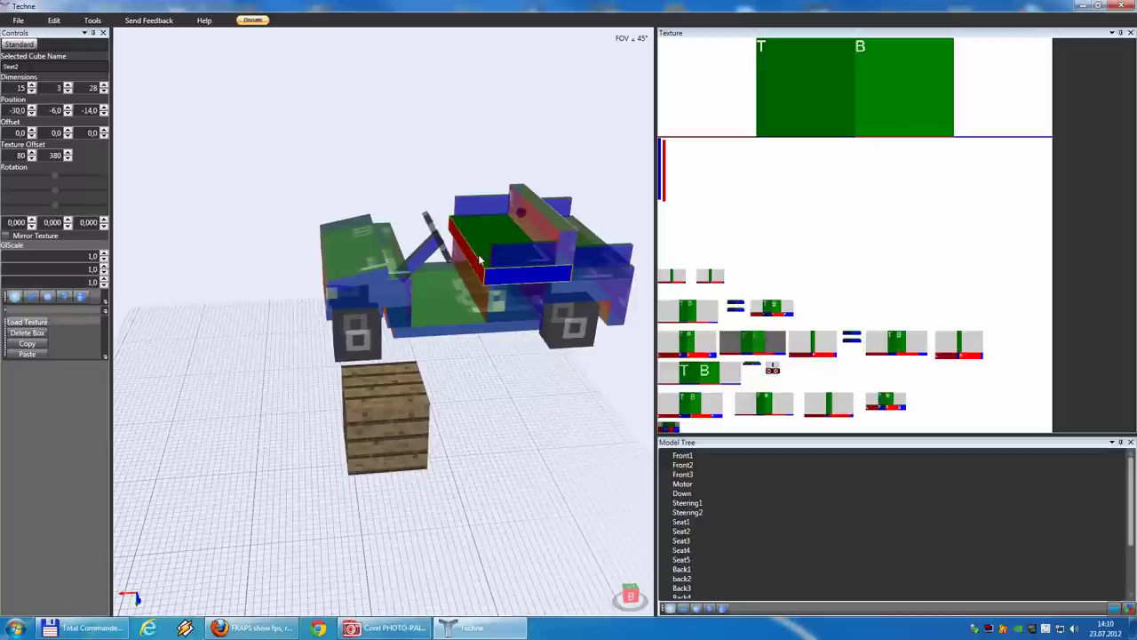
right_drag(485, 295, 547, 274)
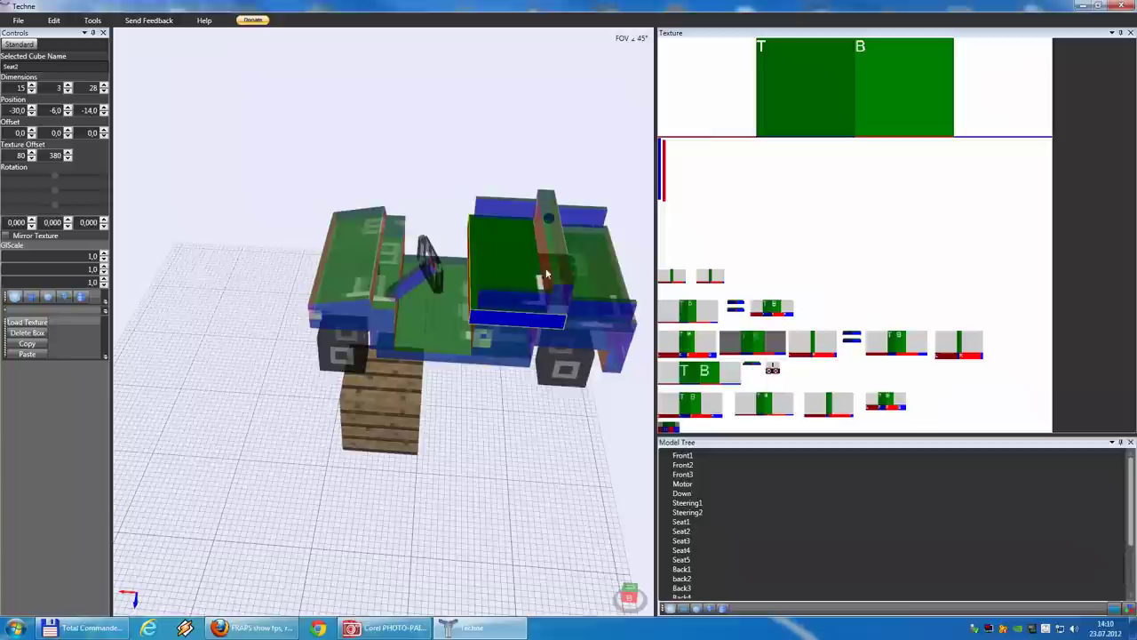
click(558, 265)
mouse_move(471, 300)
middle_down()
mouse_move(494, 301)
mouse_move(463, 300)
middle_up()
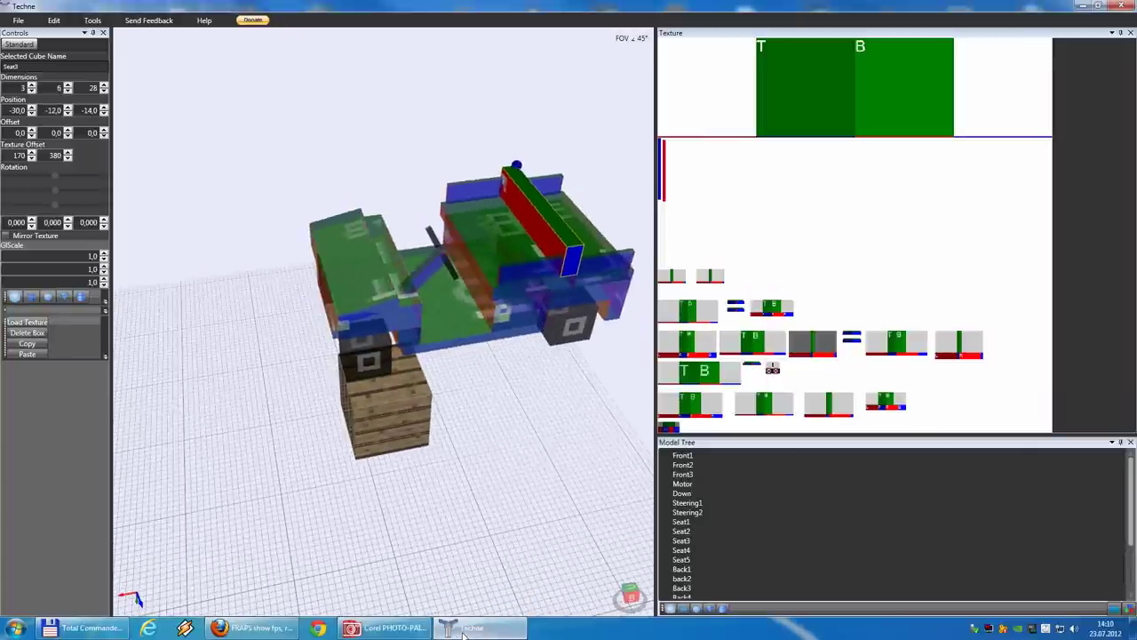
mouse_move(413, 635)
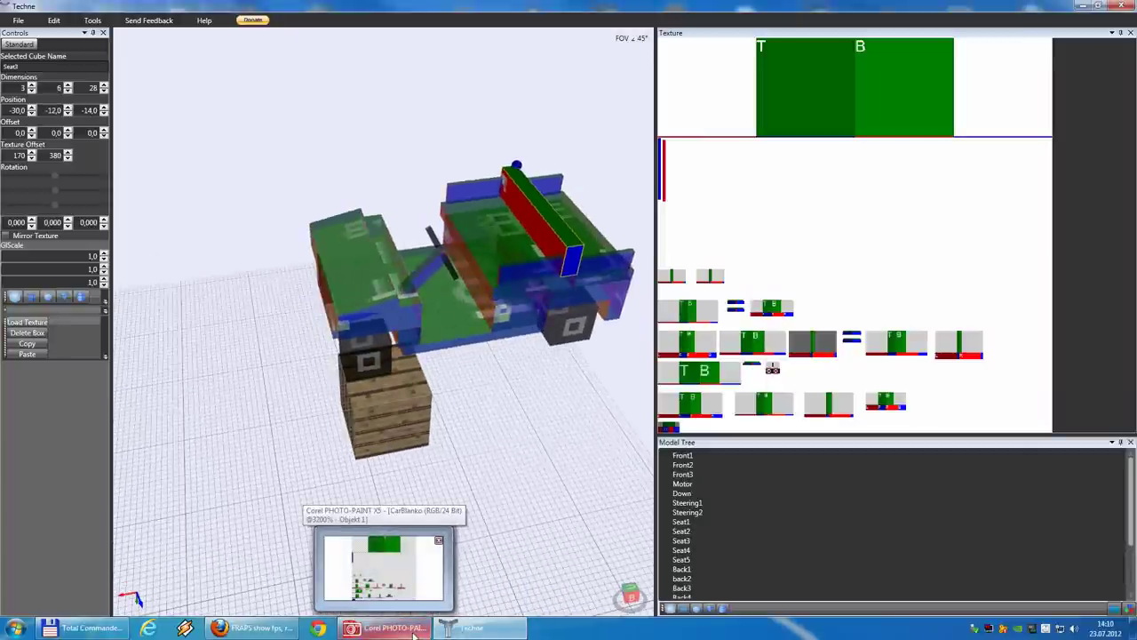
Select Steering1 in Techne to locate its texture, then paint that piece completely black in Corel PHOTO-PAINT with a size 4 brush
click(422, 281)
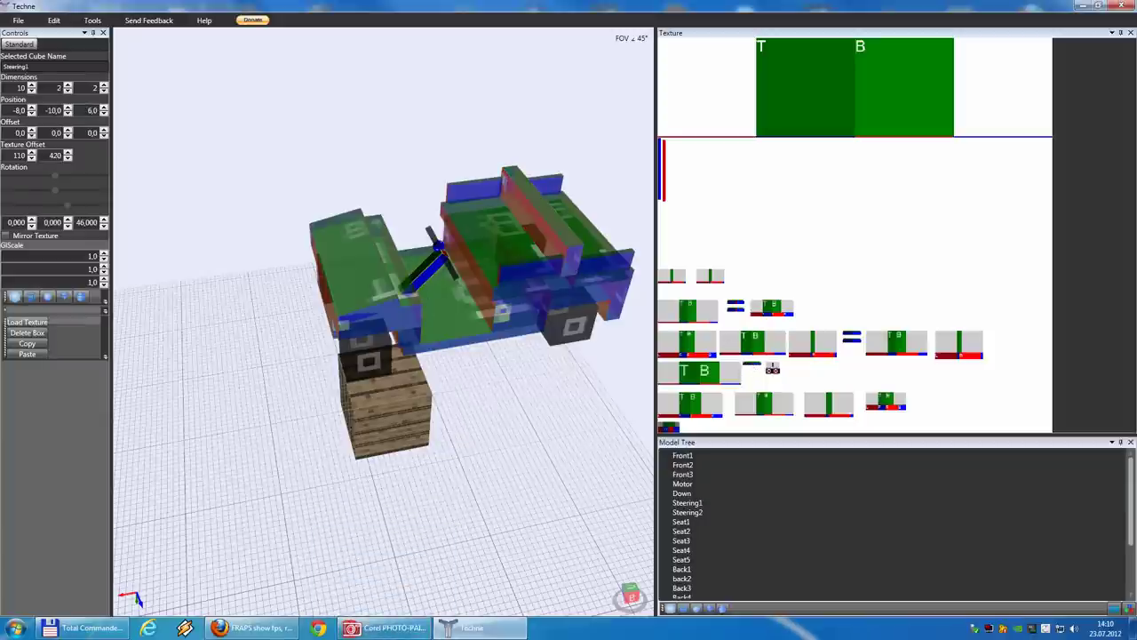
click(416, 632)
scroll(284, 348, down, 1)
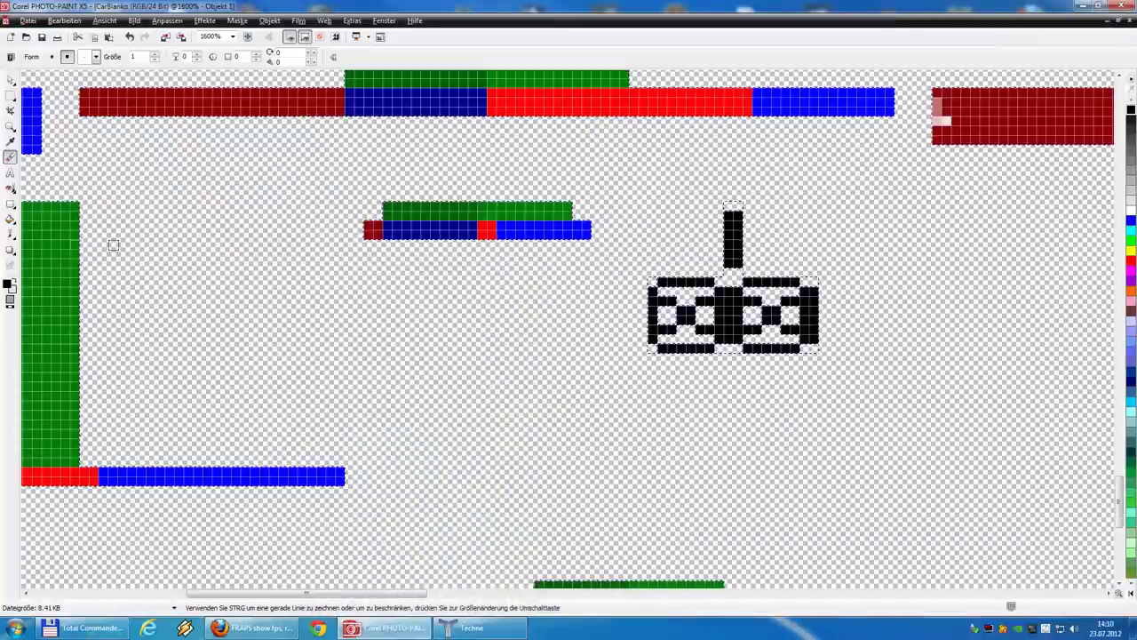
click(10, 233)
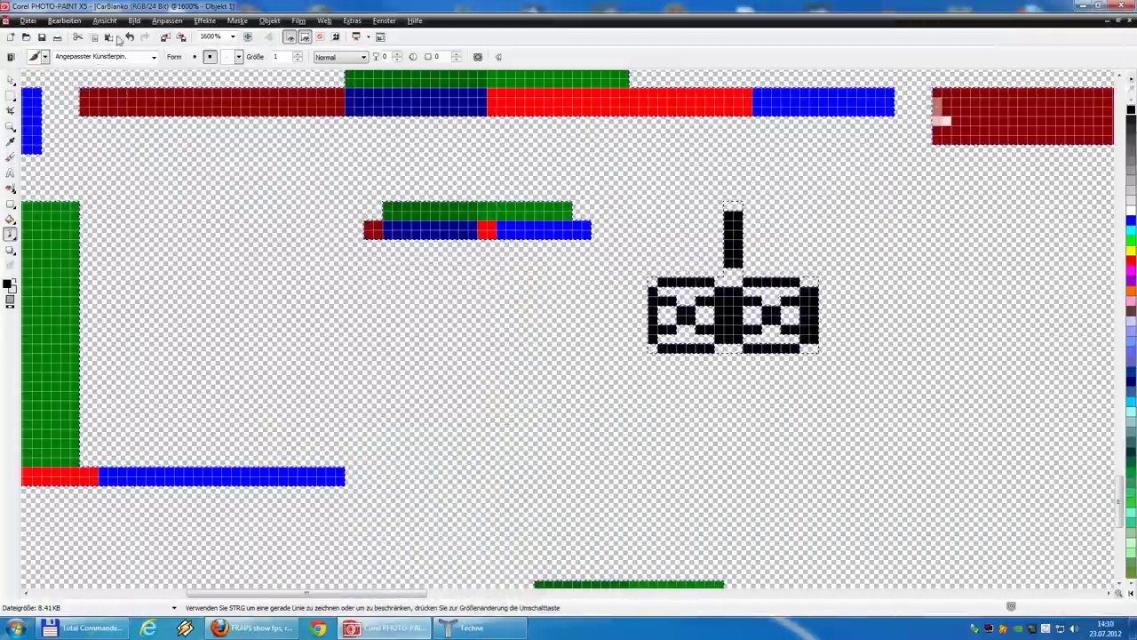
click(297, 54)
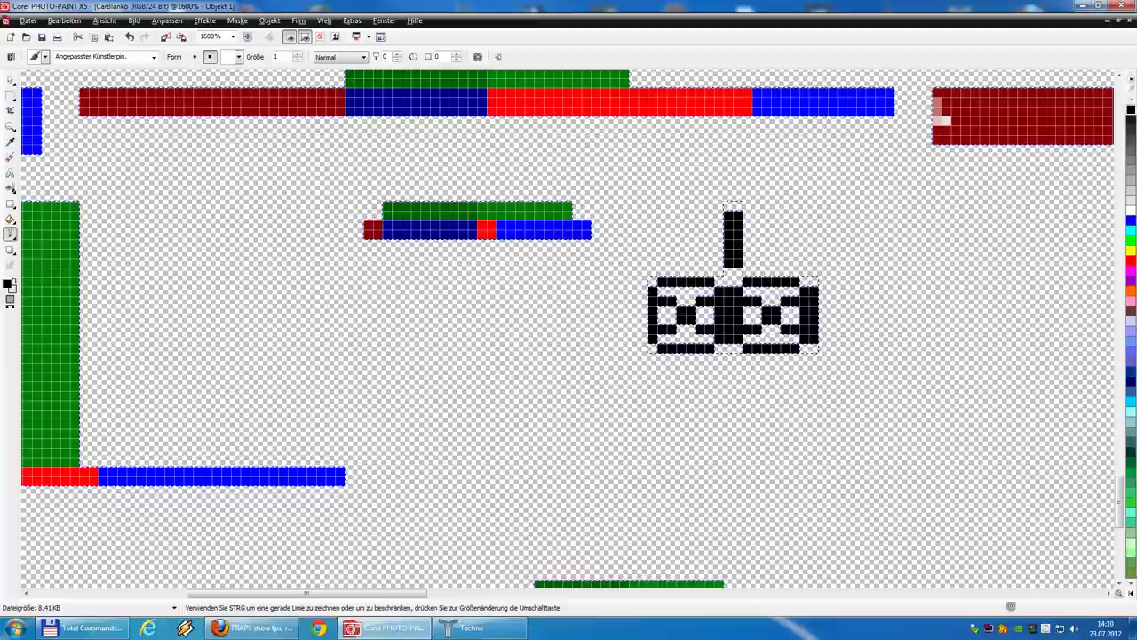
click(297, 54)
click(298, 54)
drag(347, 223, 604, 222)
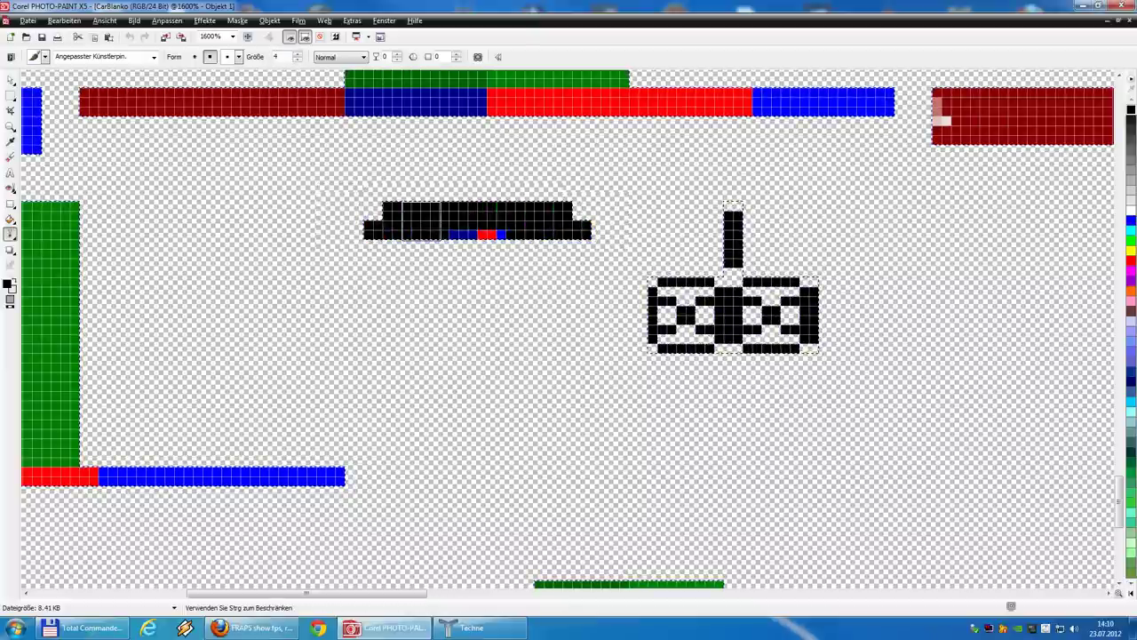
drag(421, 220, 498, 240)
Paint the two small unlabelled texture pieces above the upper T/B block black
scroll(452, 275, down, 1)
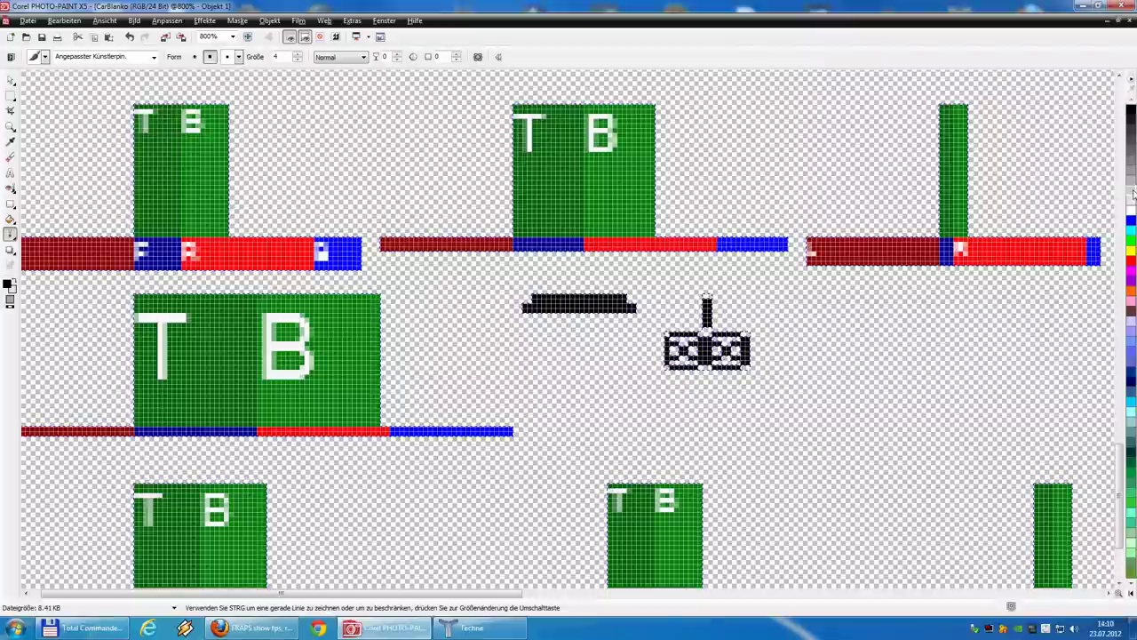
scroll(660, 190, down, 2)
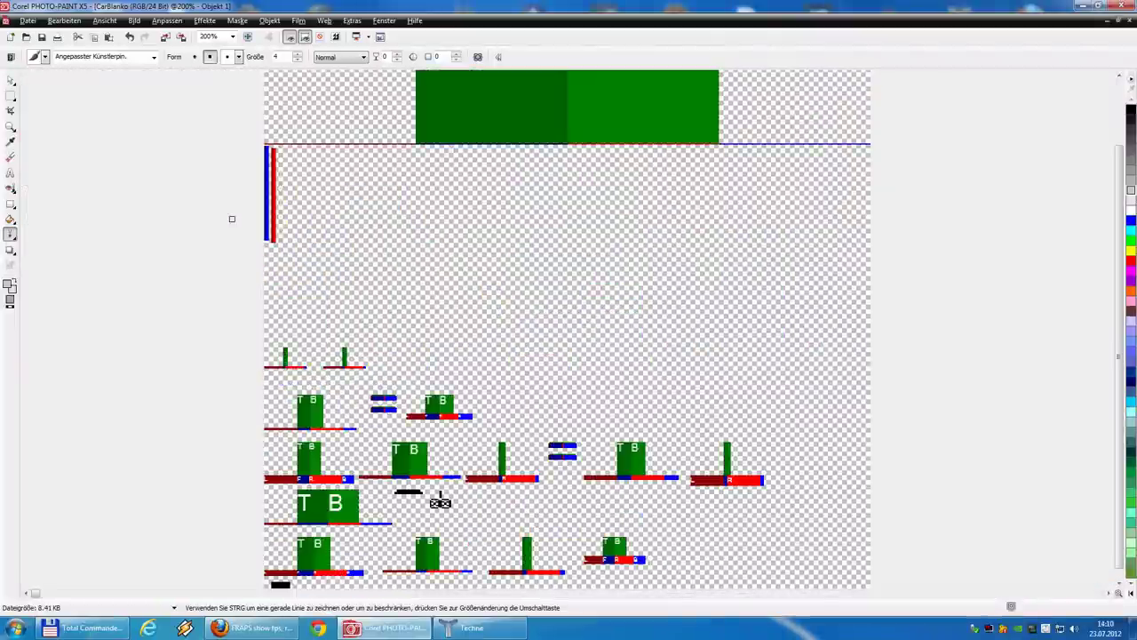
scroll(147, 358, up, 1)
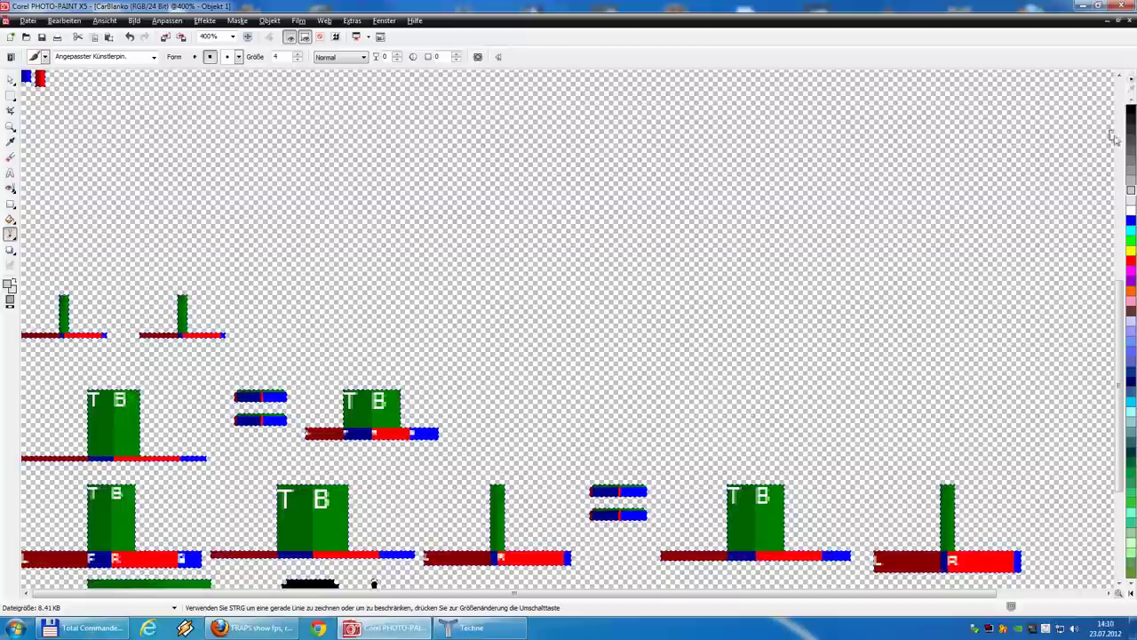
click(1131, 109)
mouse_move(227, 335)
mouse_down()
mouse_move(37, 335)
mouse_move(82, 335)
mouse_move(68, 323)
mouse_up()
scroll(228, 368, down, 1)
scroll(442, 500, up, 1)
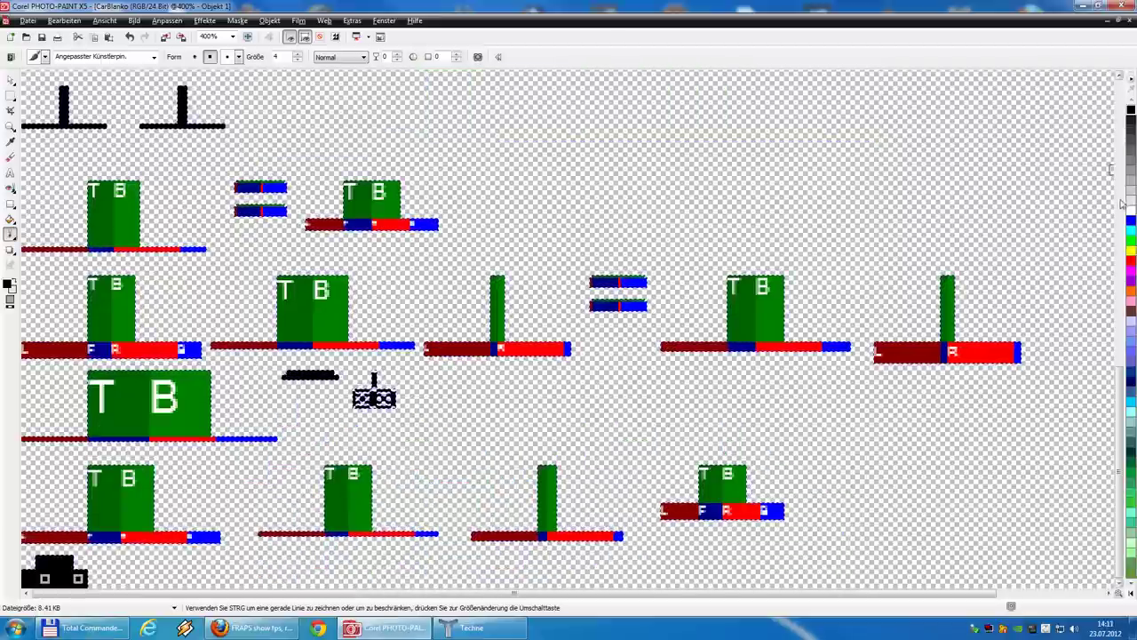
Set the brush size to 10 and compare with Seat2 in Techne to locate the seat's texture in Corel PHOTO-PAINT
click(1131, 190)
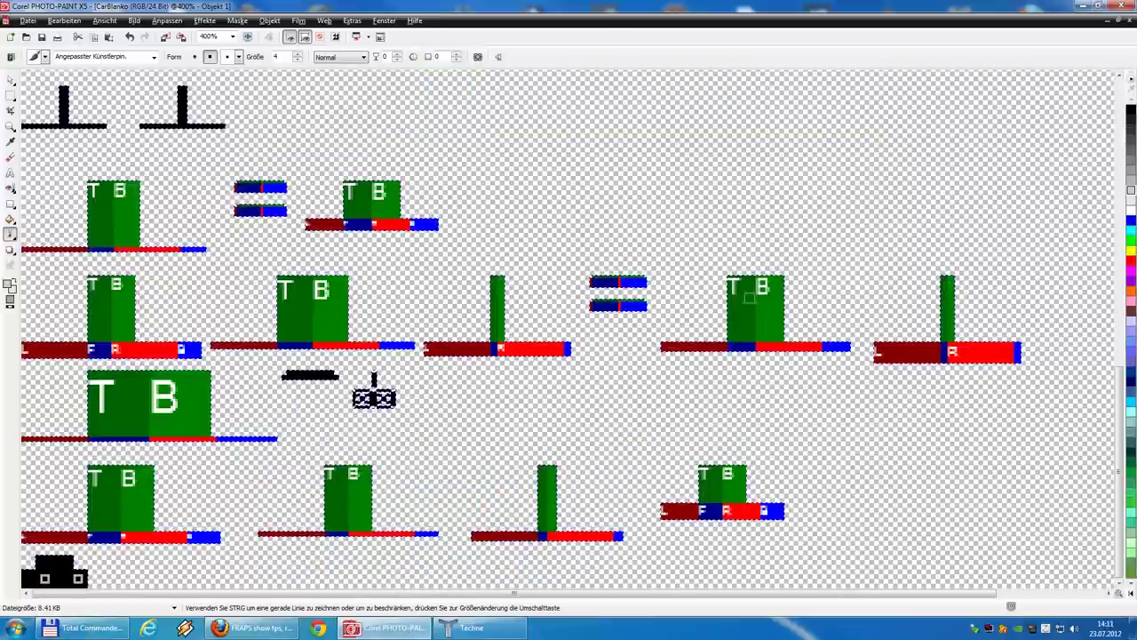
click(297, 53)
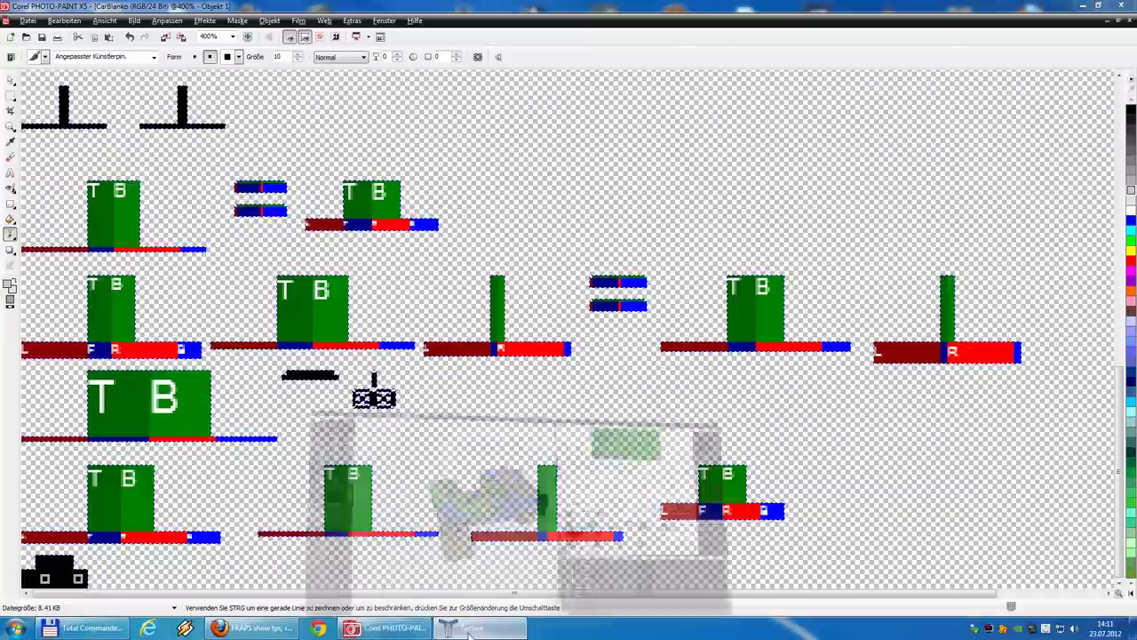
click(469, 631)
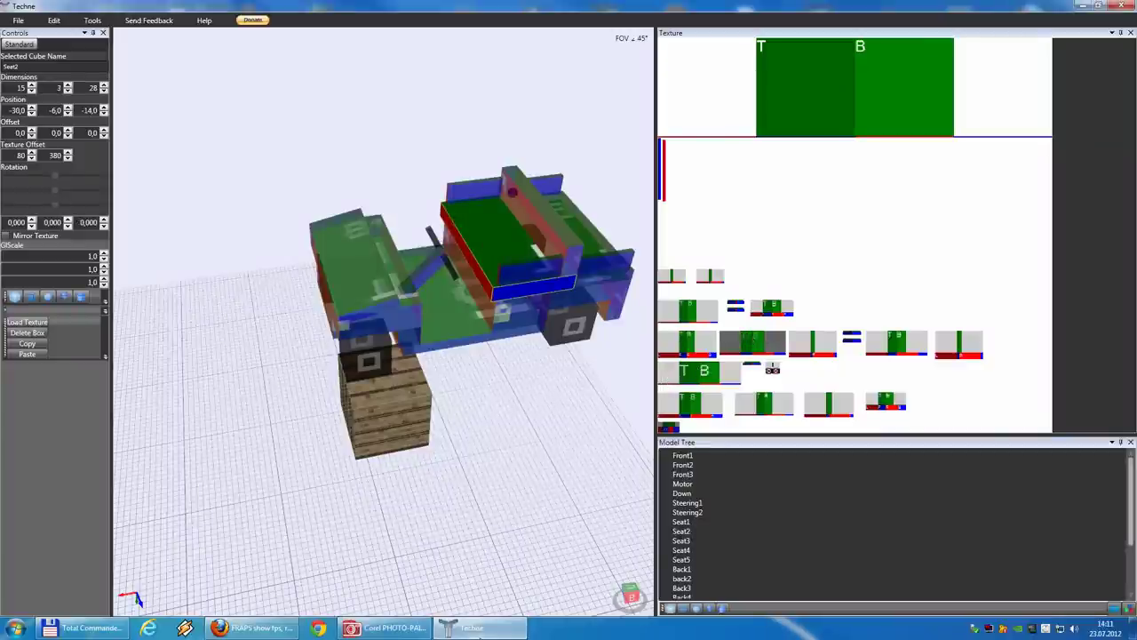
click(475, 631)
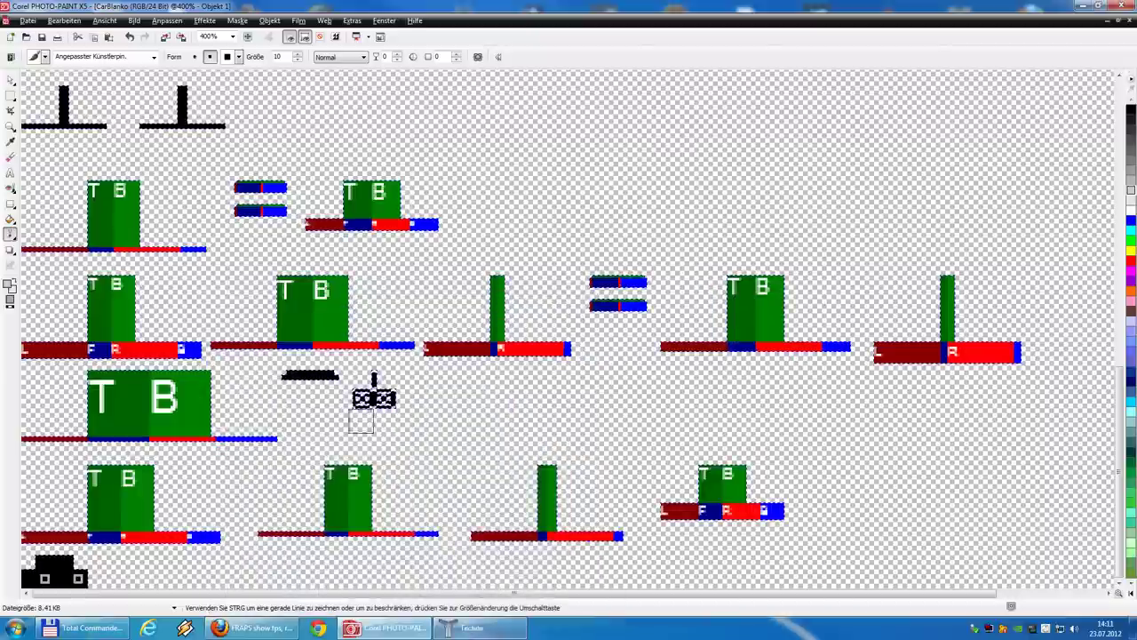
scroll(328, 502, up, 1)
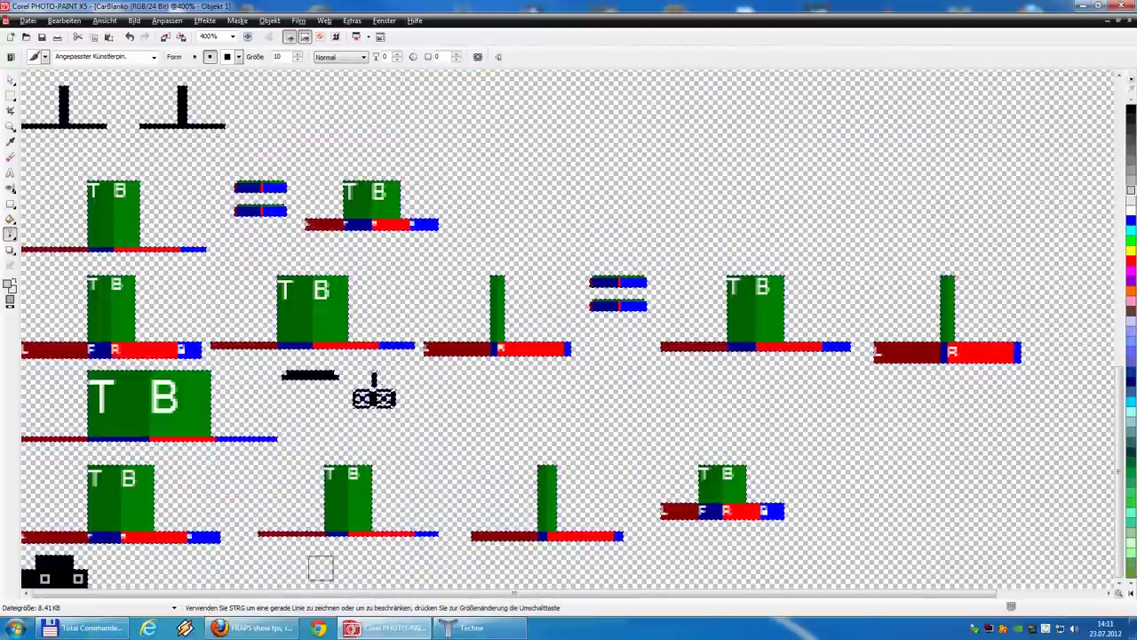
click(461, 630)
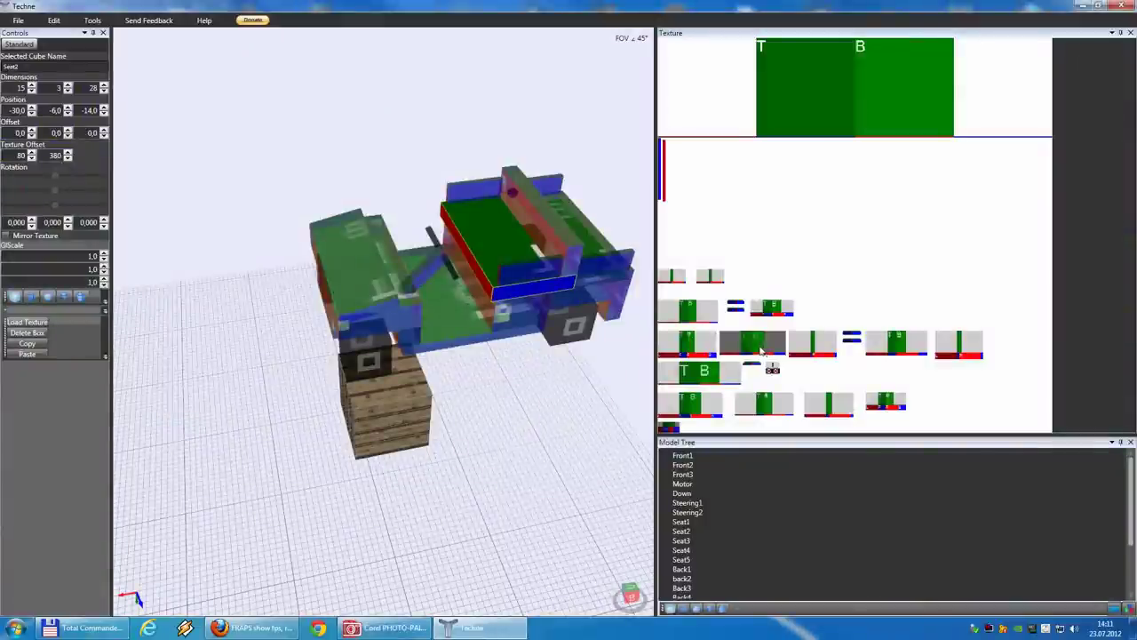
click(503, 629)
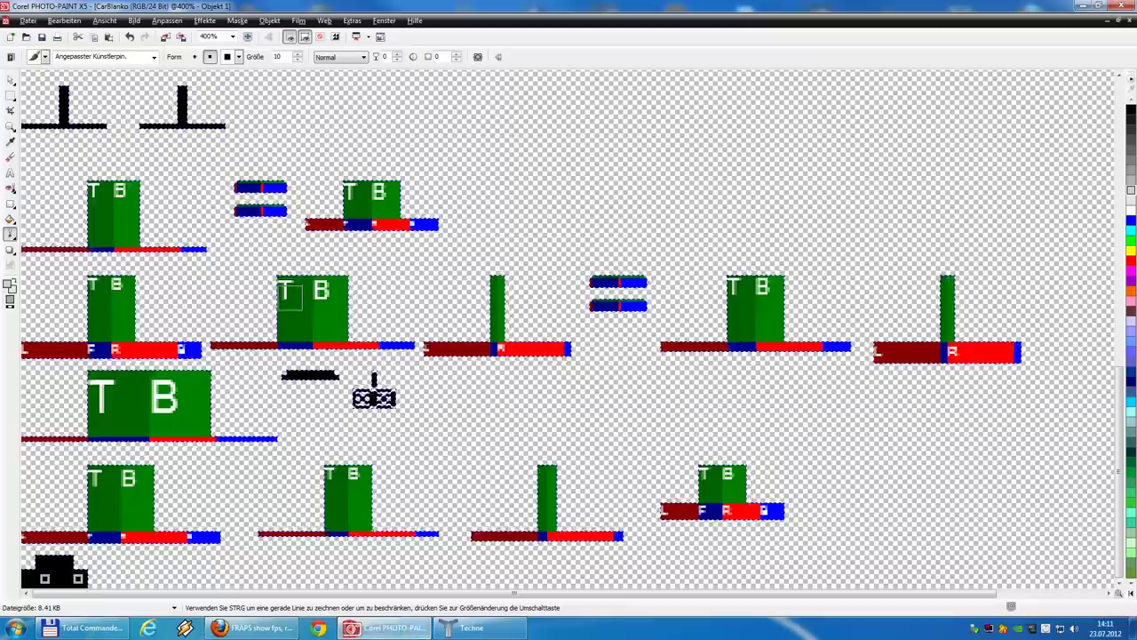
Paint Seat2's T face black, leaving a one-pixel green row along its upper and lower edges
scroll(25, 264, up, 1)
scroll(583, 317, up, 1)
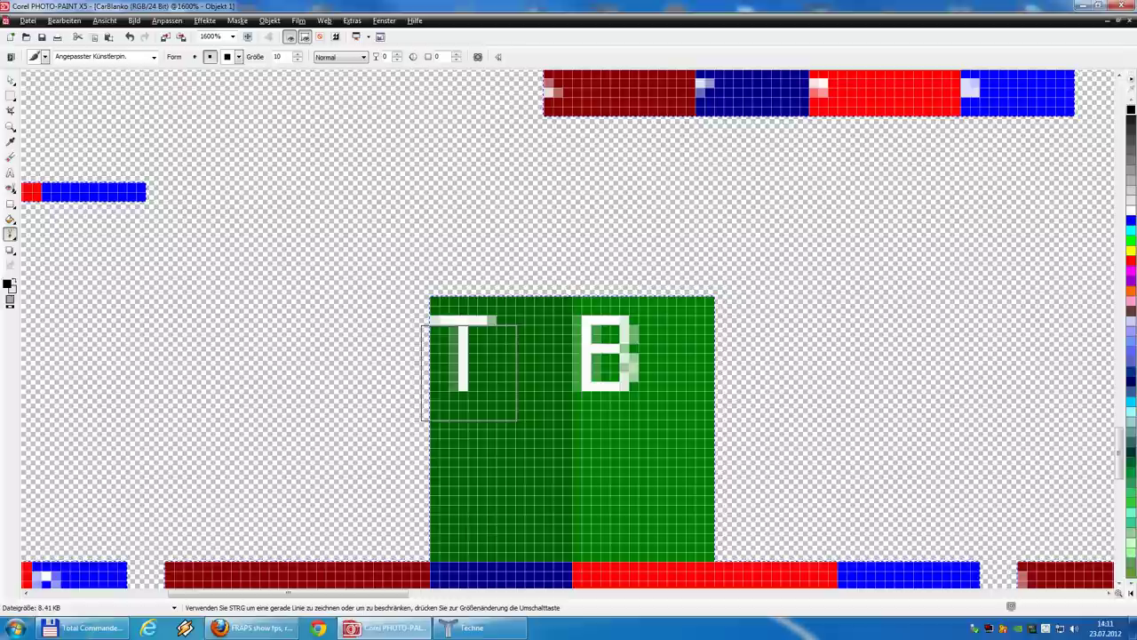
mouse_move(478, 354)
mouse_down()
mouse_move(478, 500)
mouse_move(513, 456)
mouse_move(515, 360)
mouse_move(525, 505)
mouse_up()
drag(525, 450, 525, 451)
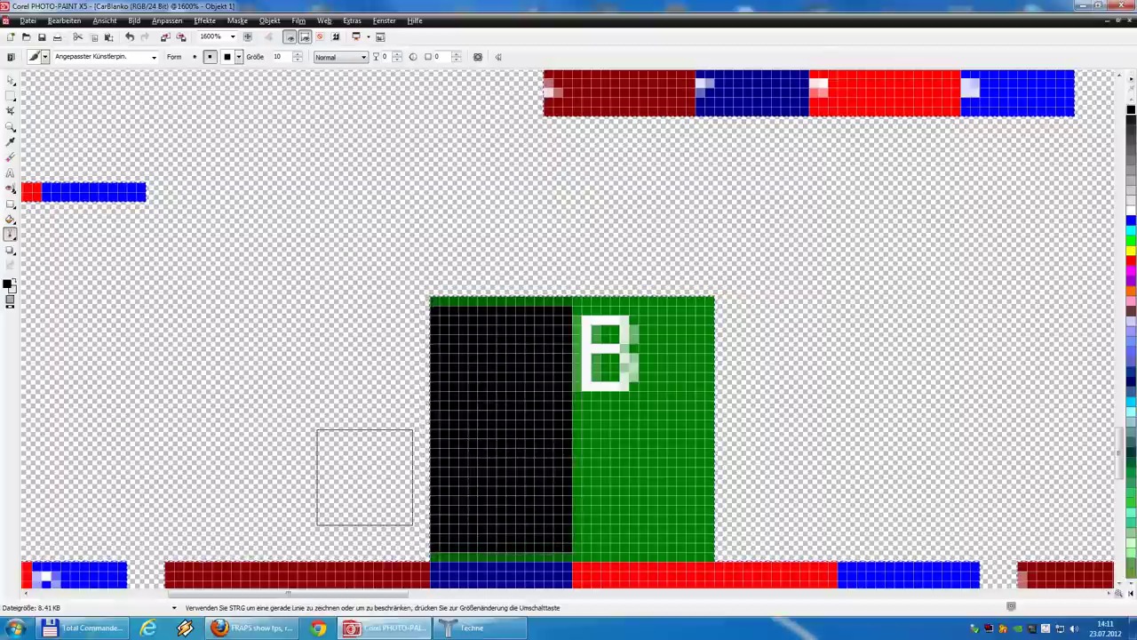
Check Seat2 in Techne, then paint its dark red side strip black in Corel PHOTO-PAINT, leaving one pixel column at each end
click(480, 628)
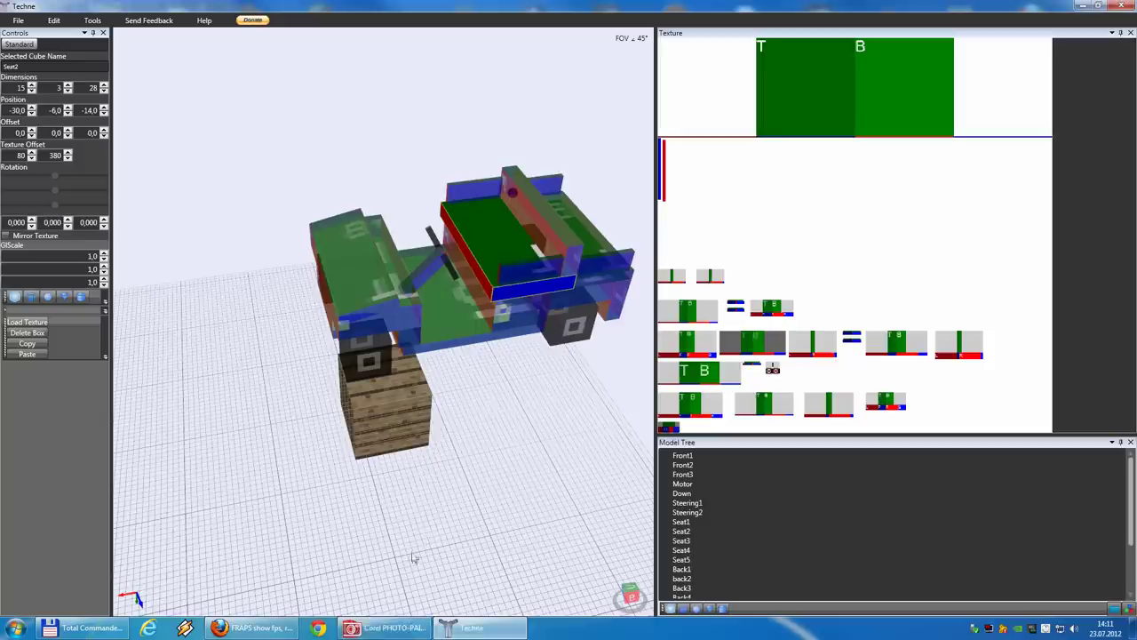
click(386, 628)
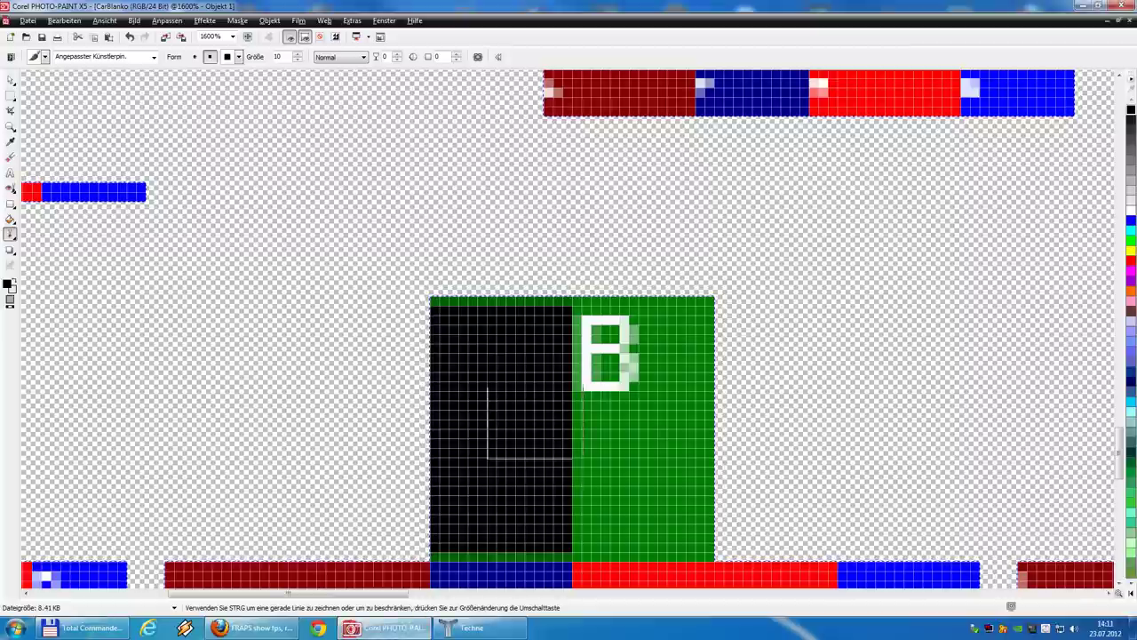
click(374, 534)
click(221, 544)
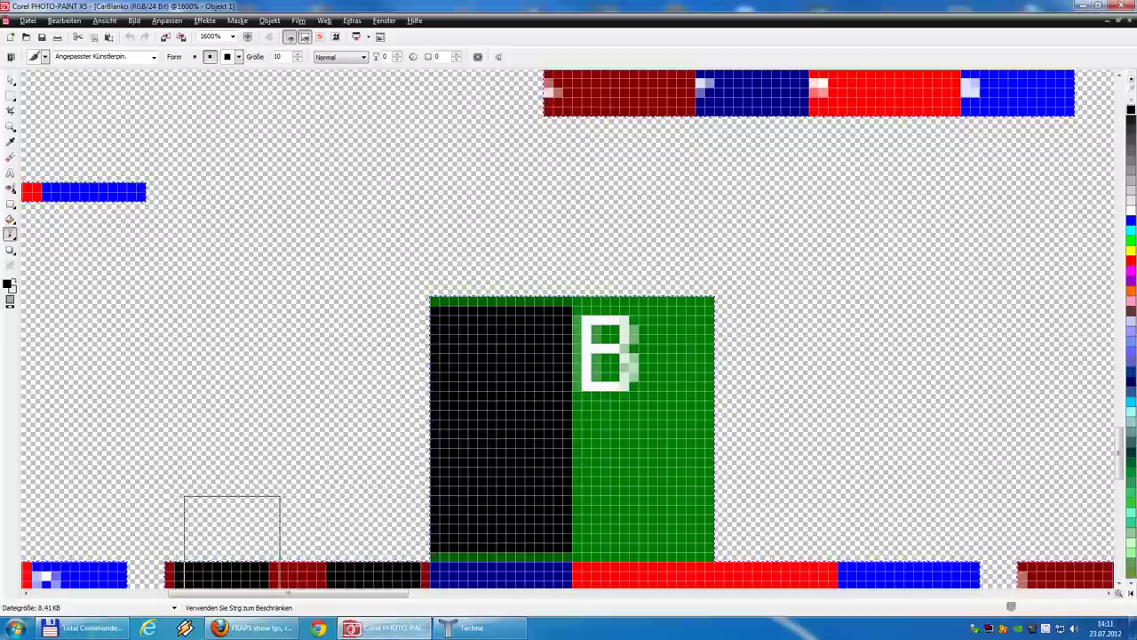
click(284, 533)
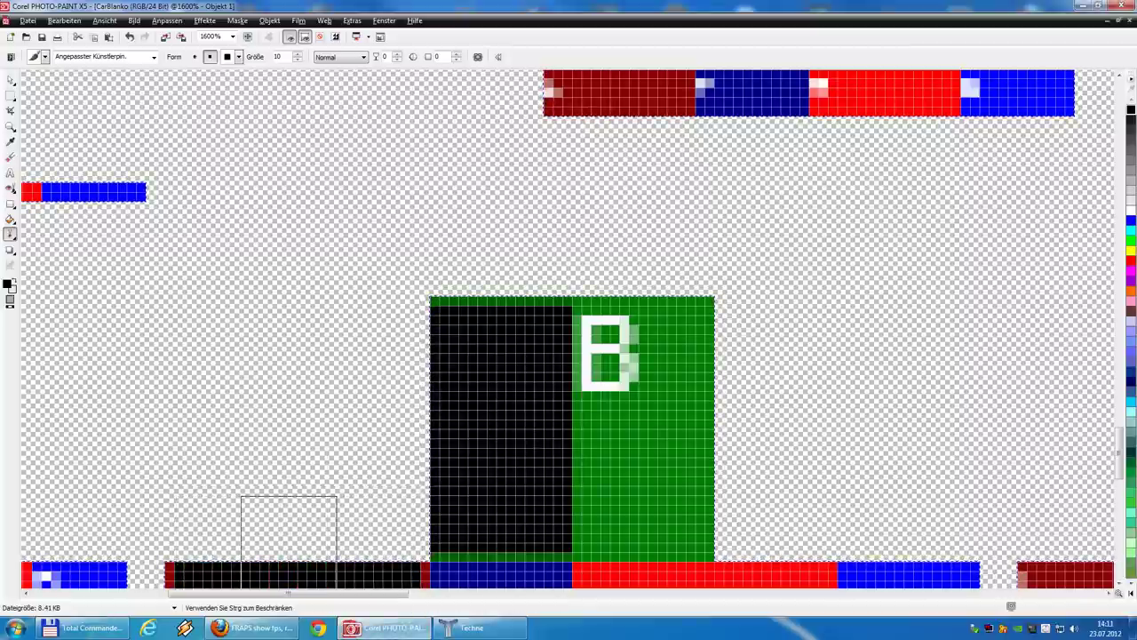
Inspect the Seat3 backrest in Techne, then go to its texture in Corel PHOTO-PAINT and reduce the brush size
click(464, 628)
click(544, 225)
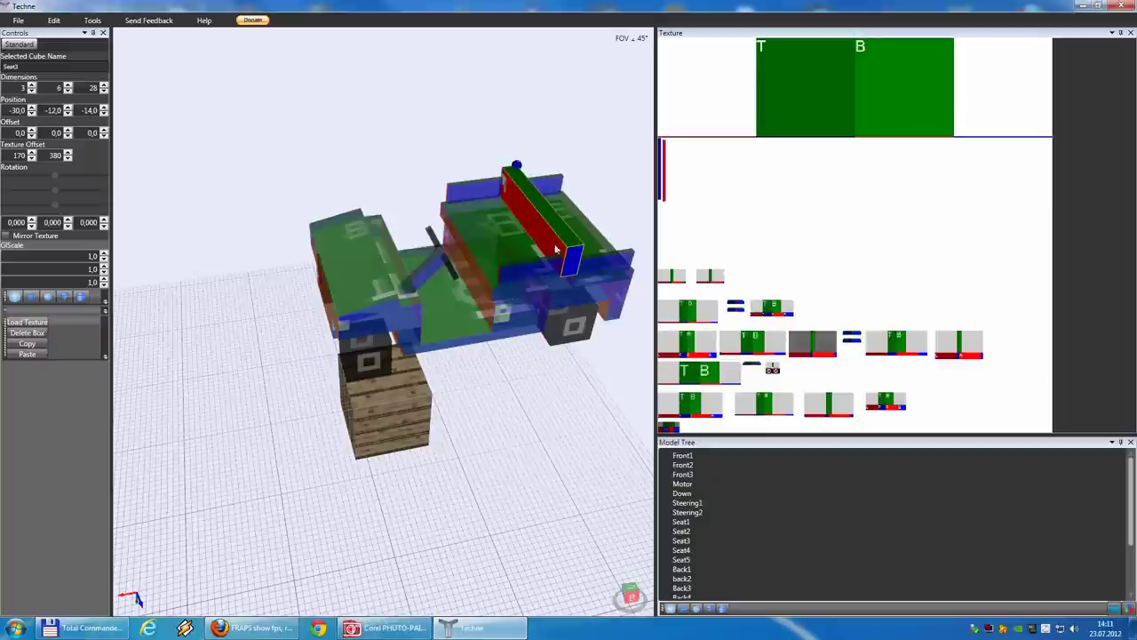
right_drag(562, 277, 604, 268)
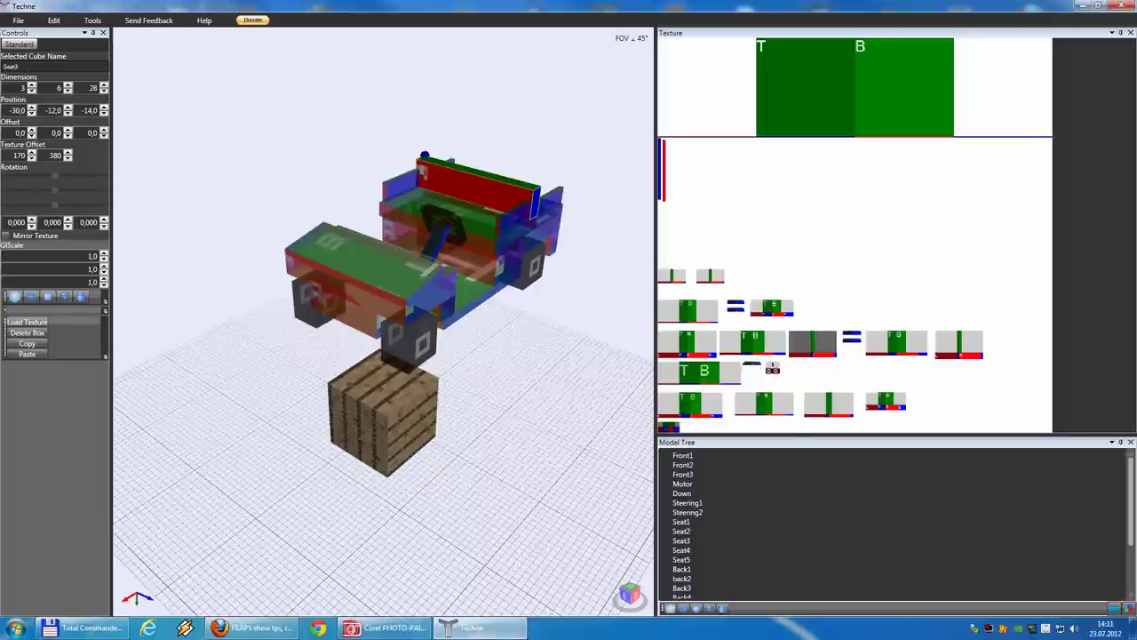
click(477, 636)
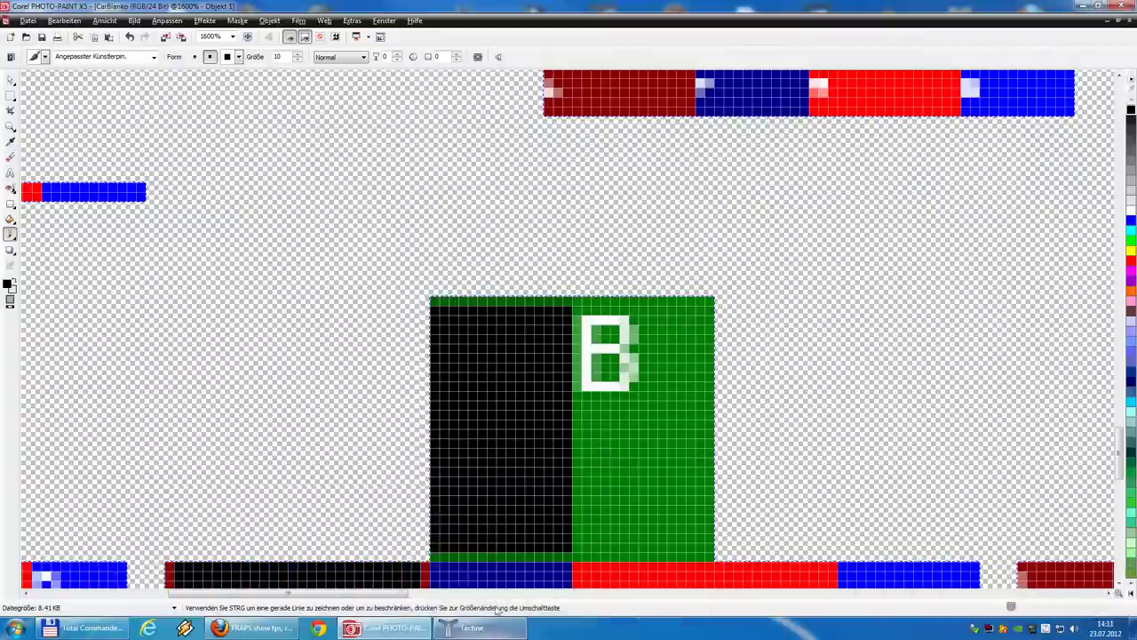
scroll(681, 493, down, 1)
scroll(831, 411, up, 1)
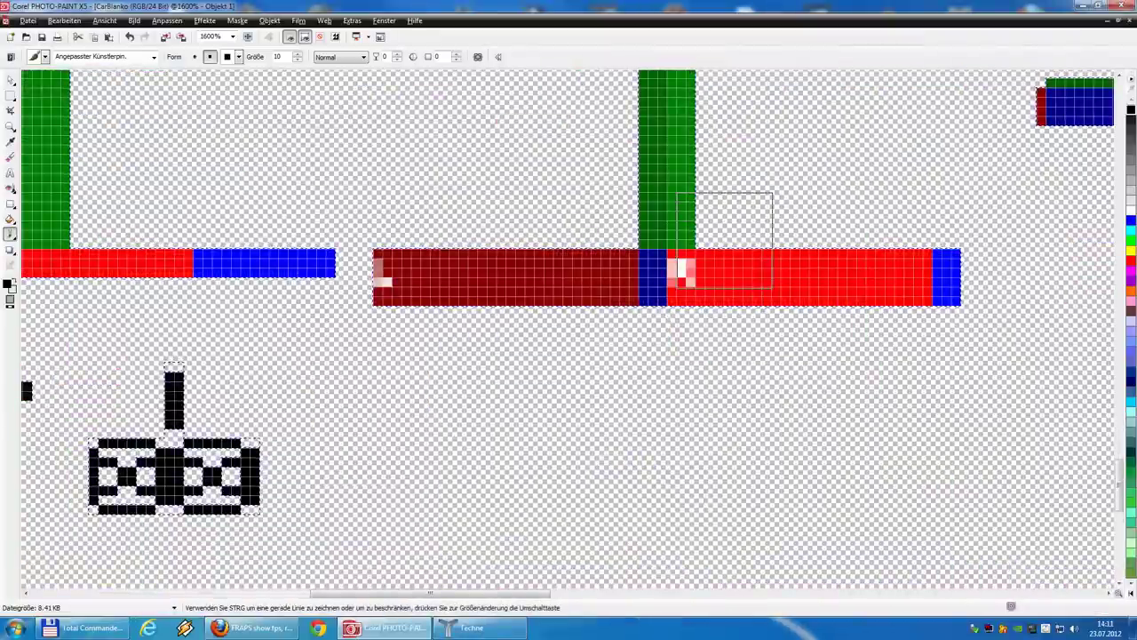
click(299, 61)
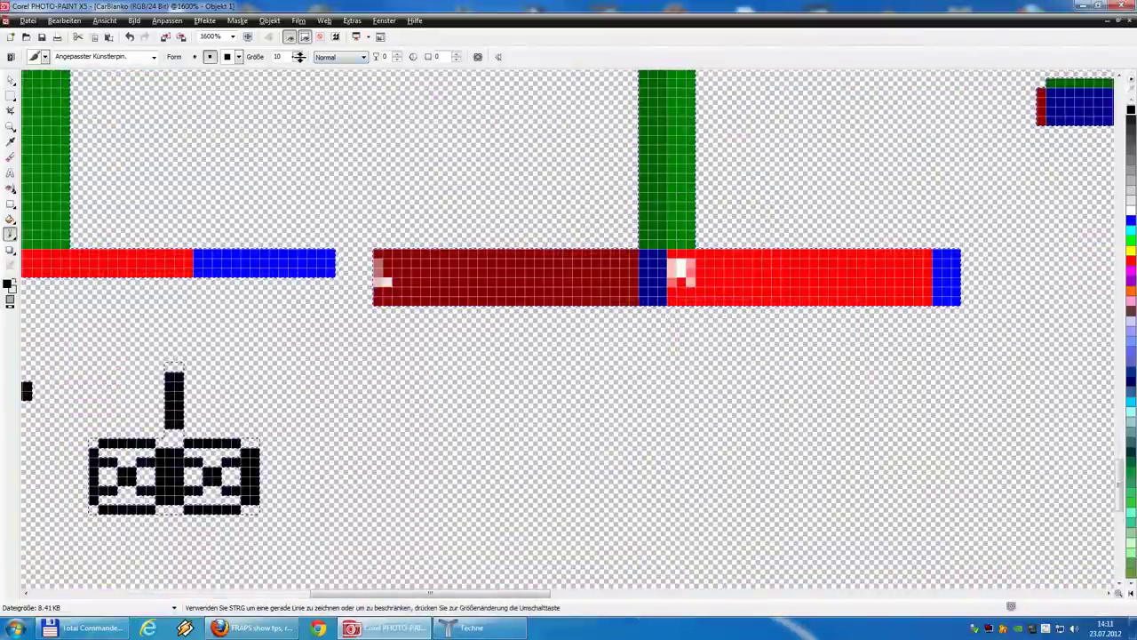